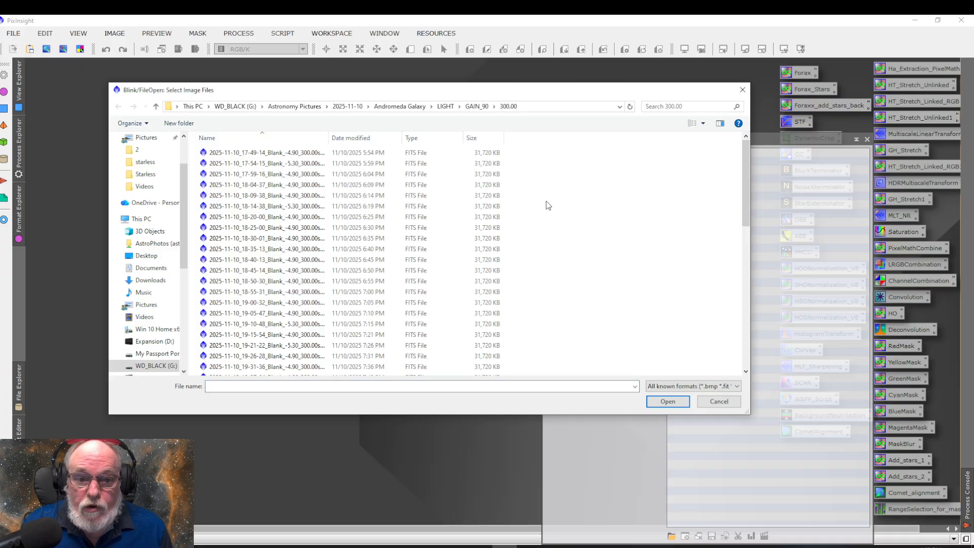
Load all the FITS light frames from the 300.00 folder into Blink
key(ctrl+a)
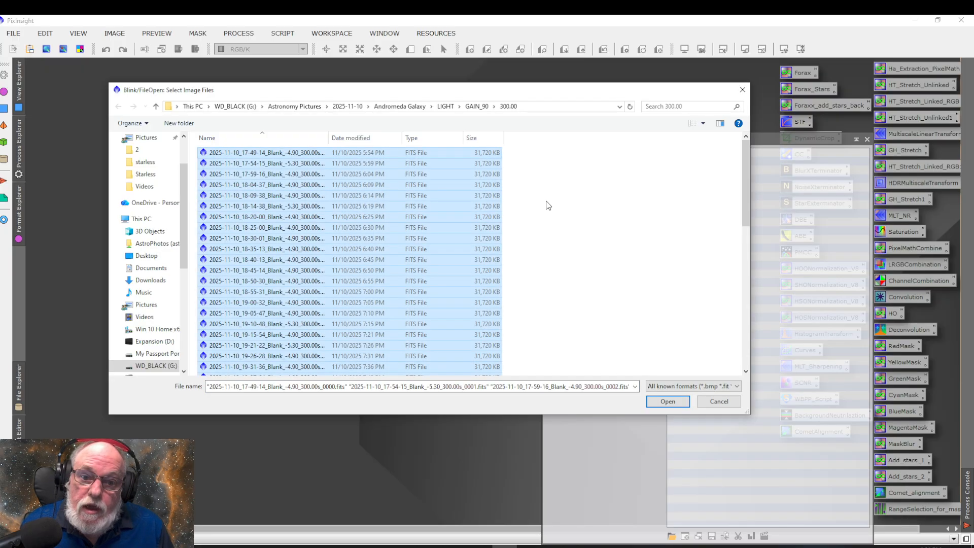
click(674, 400)
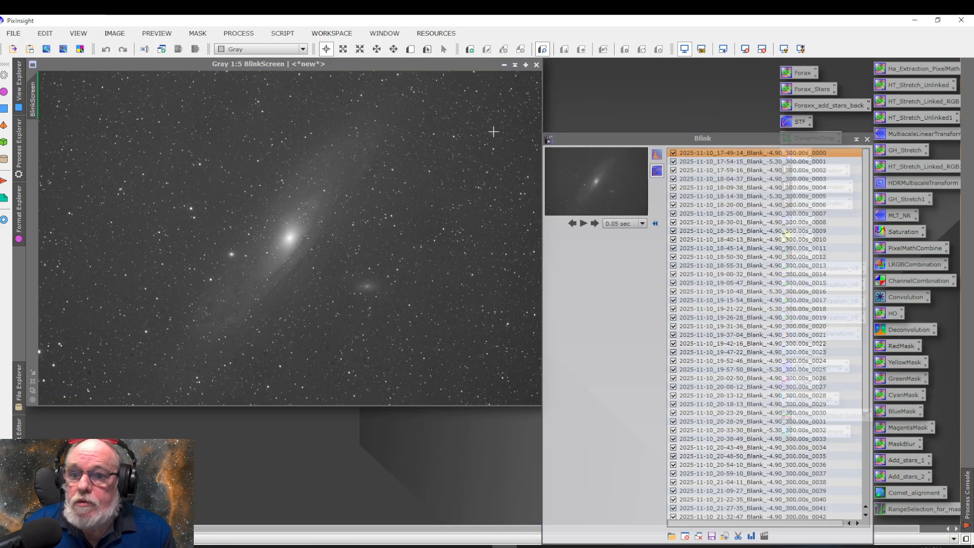
Add all the FITS frames from the Bad folder inside 2025-11-10 to the Blink list
click(670, 536)
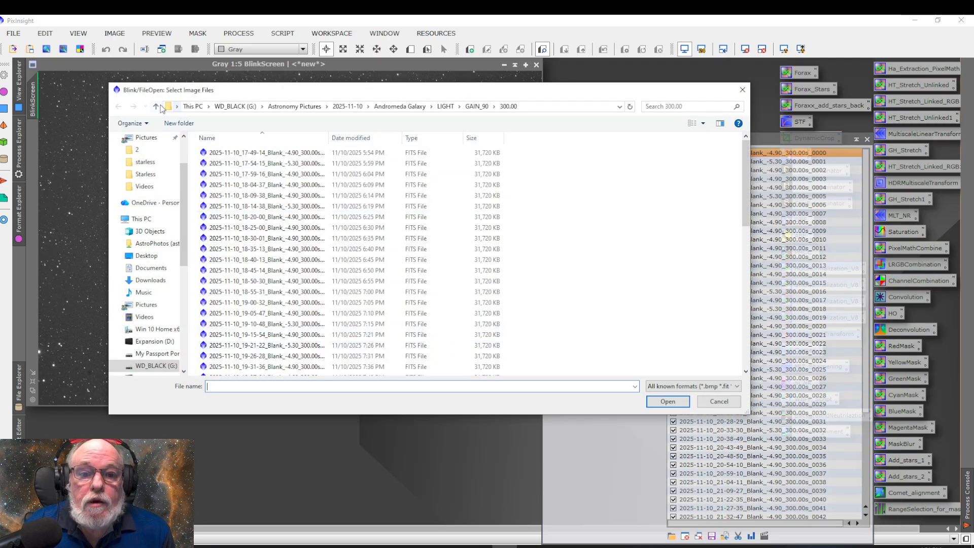
click(157, 107)
click(157, 107)
click(157, 107)
click(156, 107)
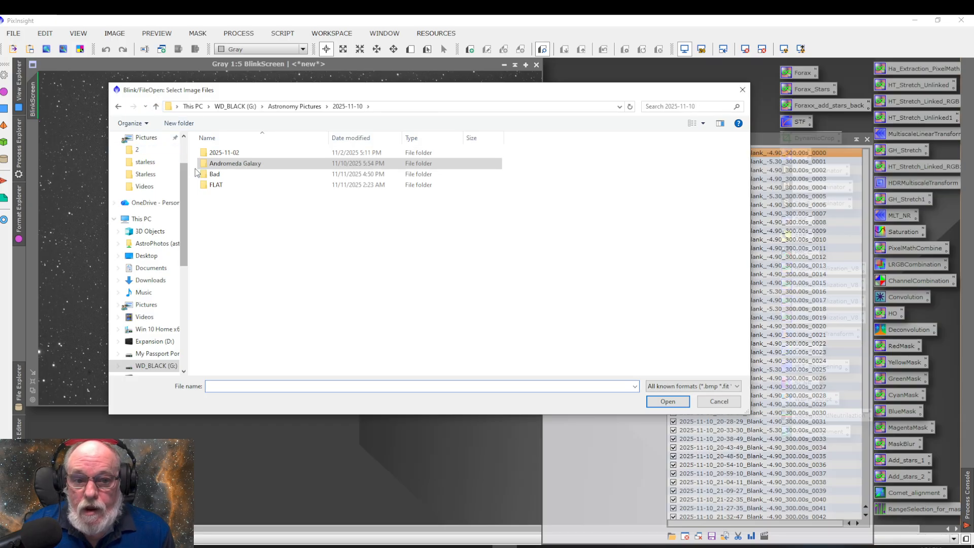
double_click(235, 176)
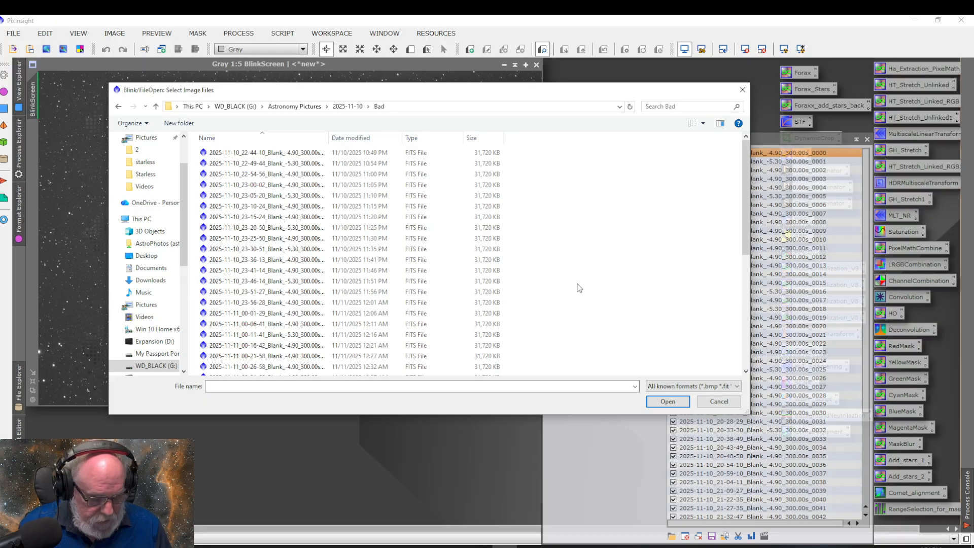
key(ctrl+a)
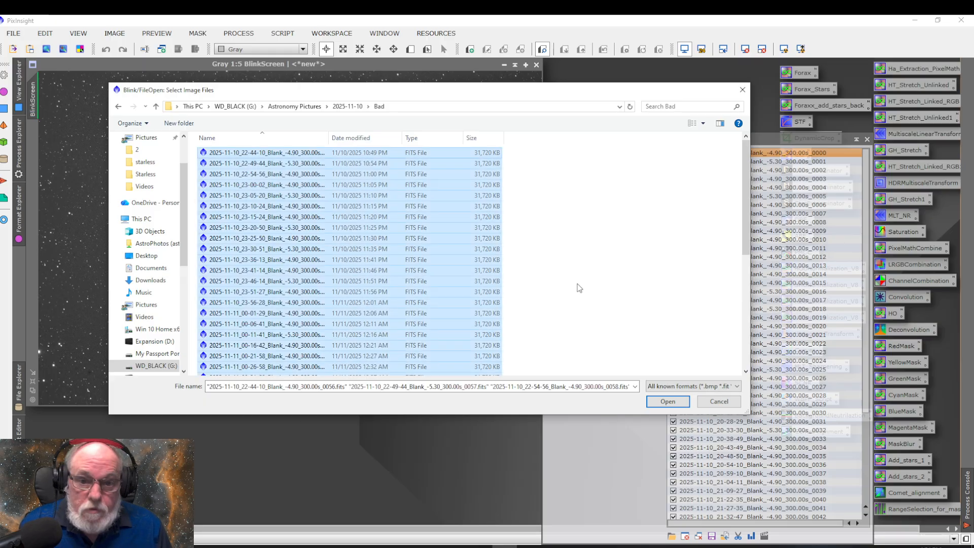
click(665, 402)
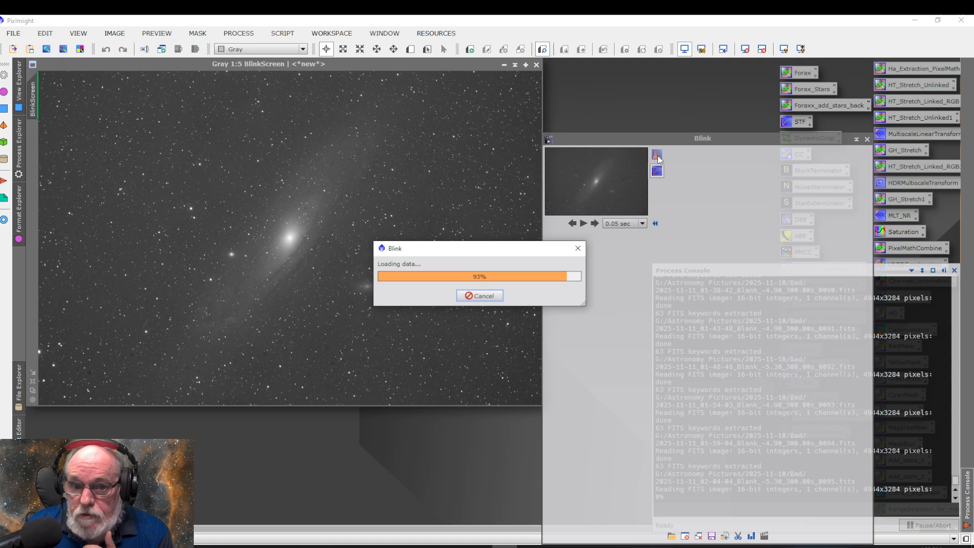
Apply the automatic histogram stretch to the Blink frames, play the animation briefly and pause it at frame 0027
click(657, 156)
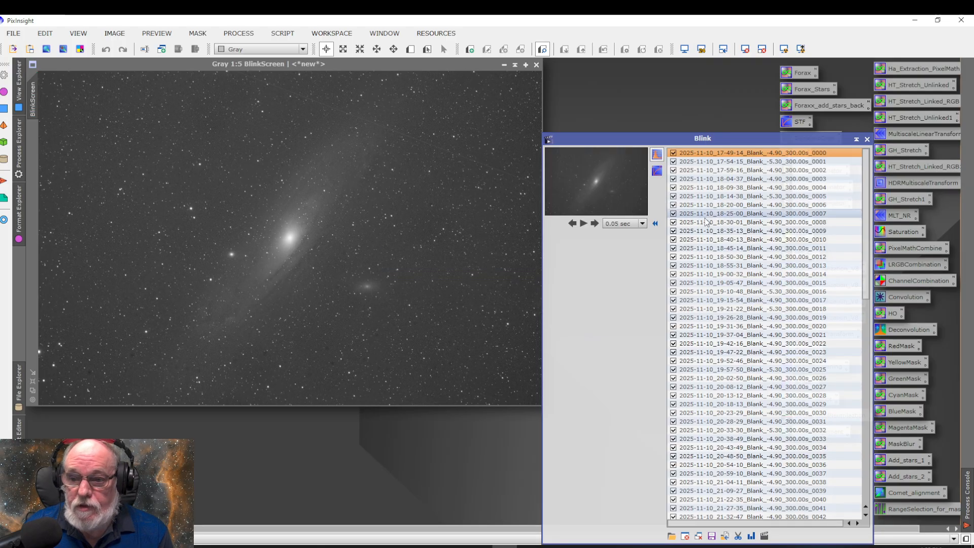
click(582, 224)
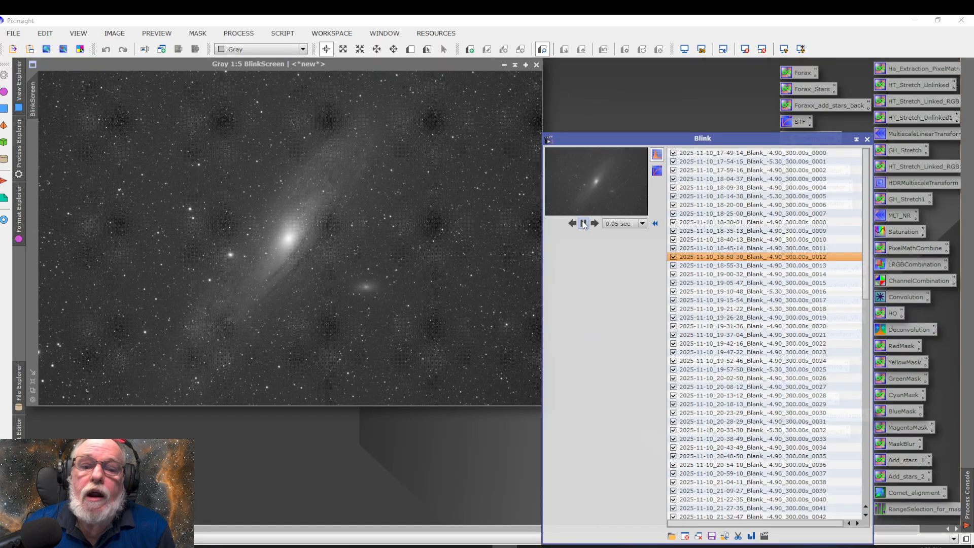
click(583, 223)
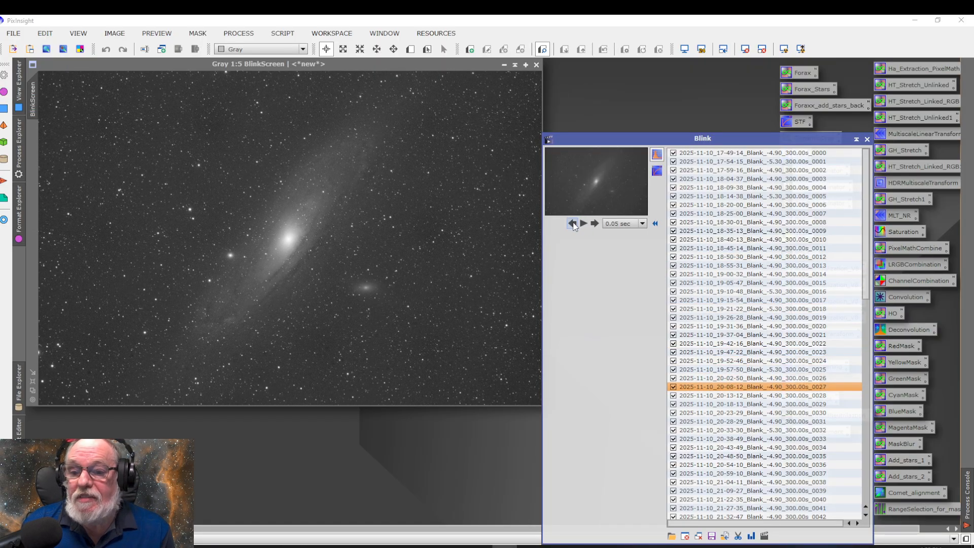
Step back through the frames one at a time from 0027 to 0005, inspecting each for satellite or plane trails
click(572, 224)
click(572, 223)
click(572, 224)
click(572, 224)
click(572, 224)
click(572, 224)
click(572, 224)
click(572, 224)
click(572, 224)
click(572, 224)
click(572, 224)
click(572, 224)
click(572, 224)
click(572, 224)
click(572, 224)
click(572, 224)
click(572, 223)
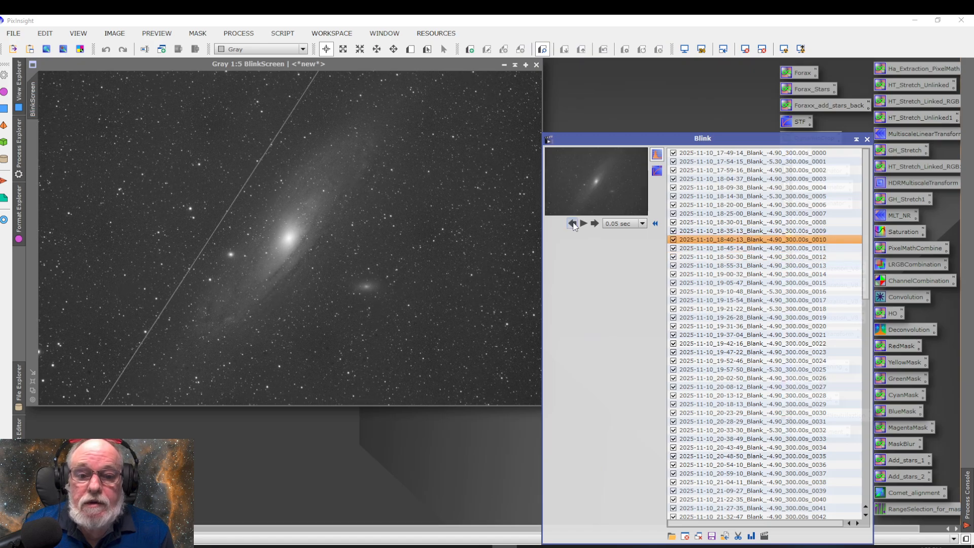
click(572, 223)
click(572, 224)
click(572, 223)
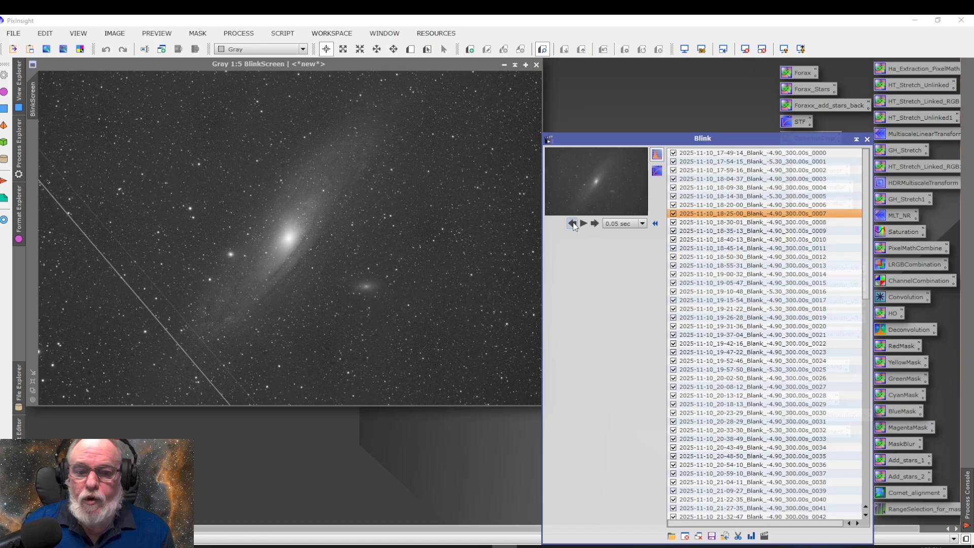
click(572, 224)
click(572, 223)
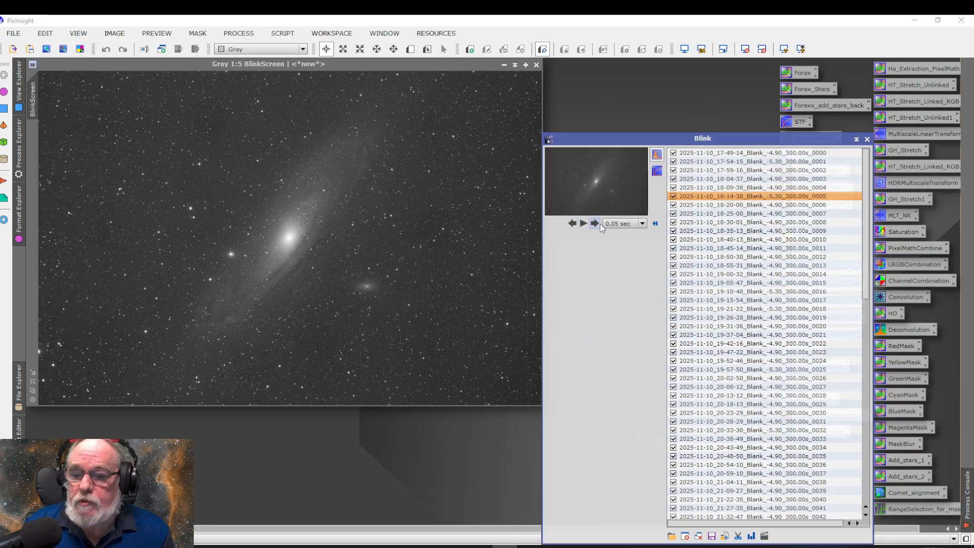
Return to frame 0007 and step back frame by frame to 0000, checking each image for trails
click(594, 224)
click(594, 223)
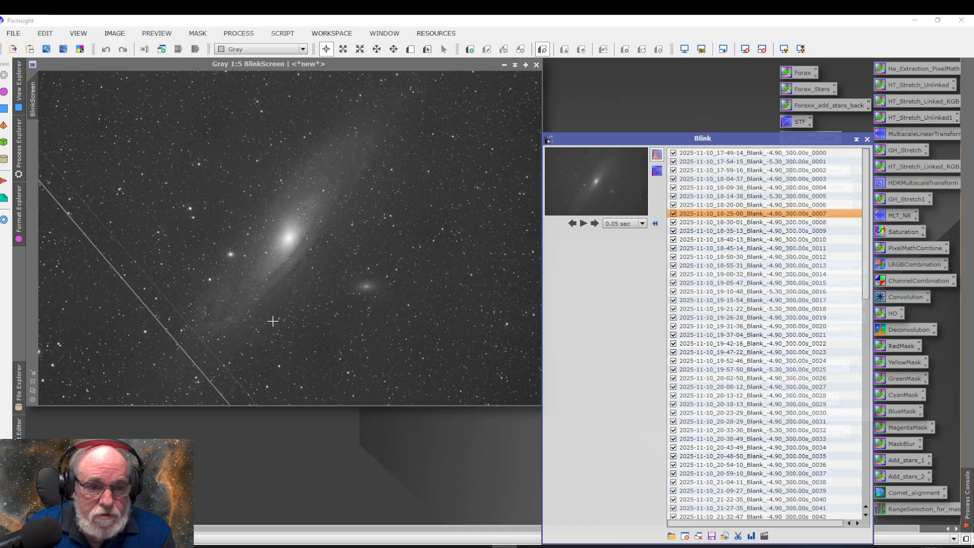
click(572, 224)
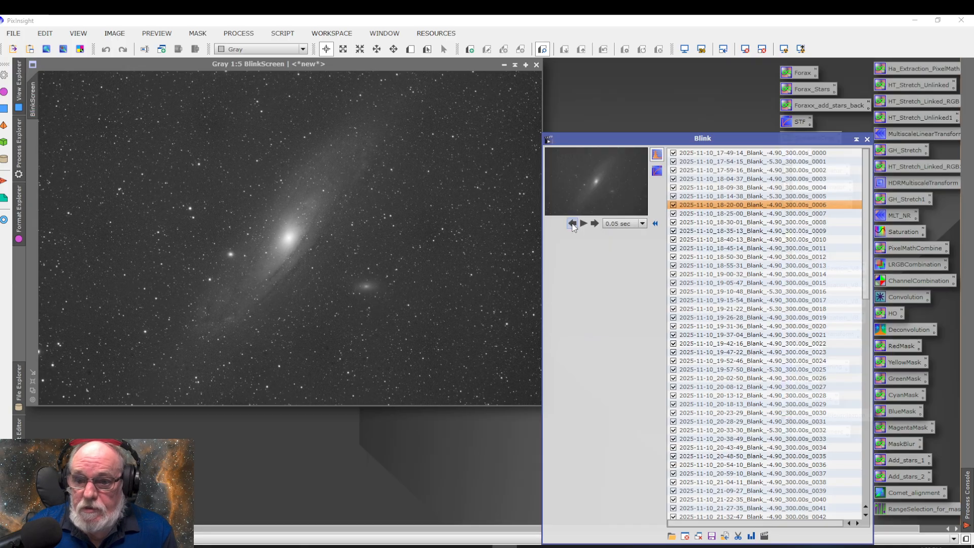
click(572, 224)
click(572, 224)
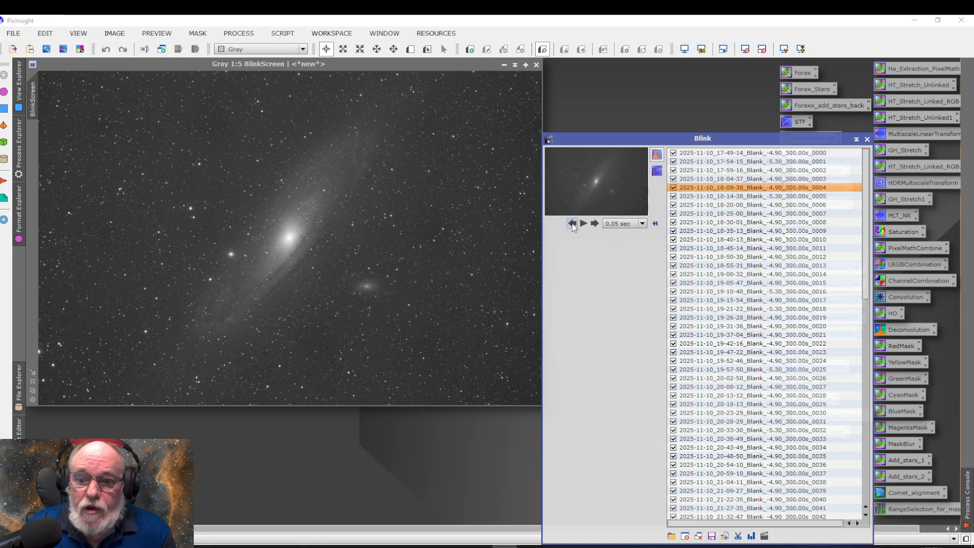
click(573, 223)
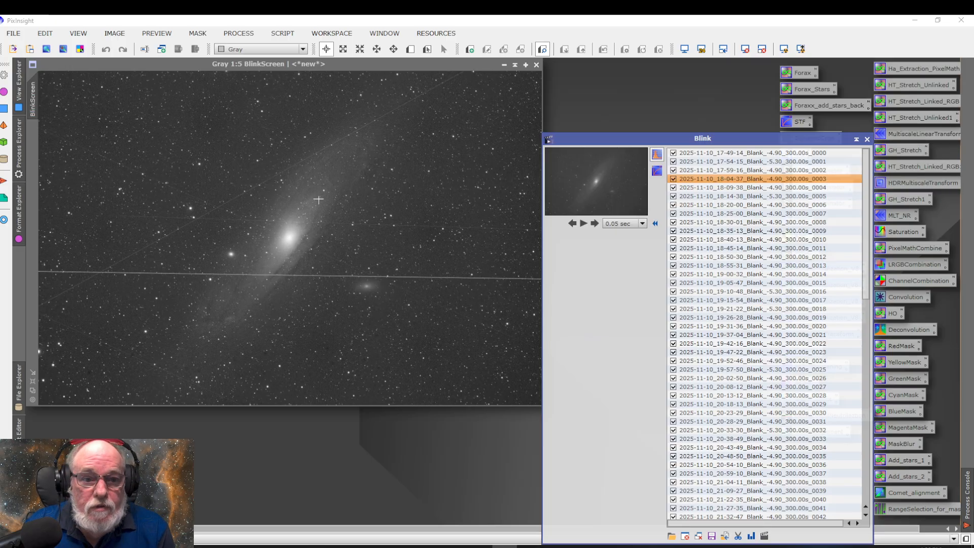
click(572, 223)
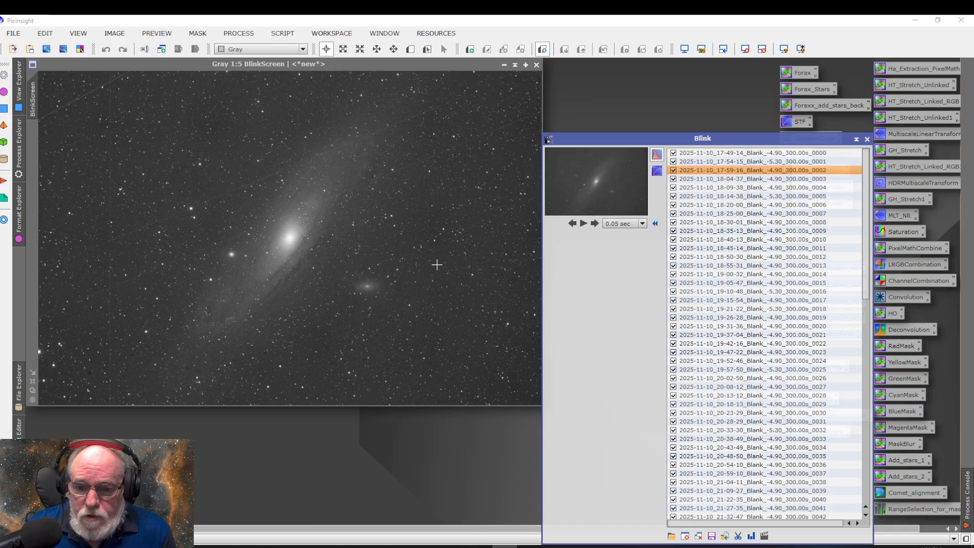
click(572, 224)
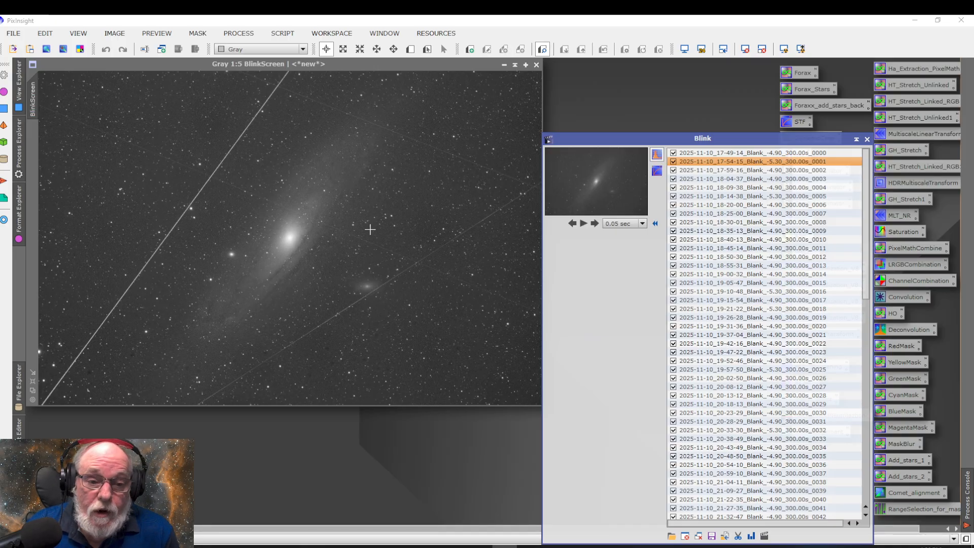
click(572, 224)
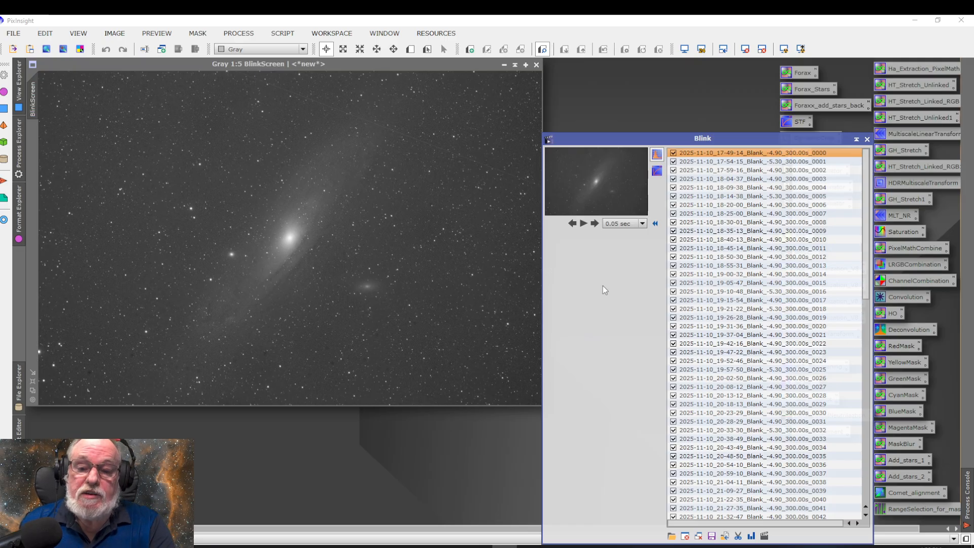
Play the frame sequence as an animation from frame 0000 and pause it once it has looped back to frame 0004
click(583, 223)
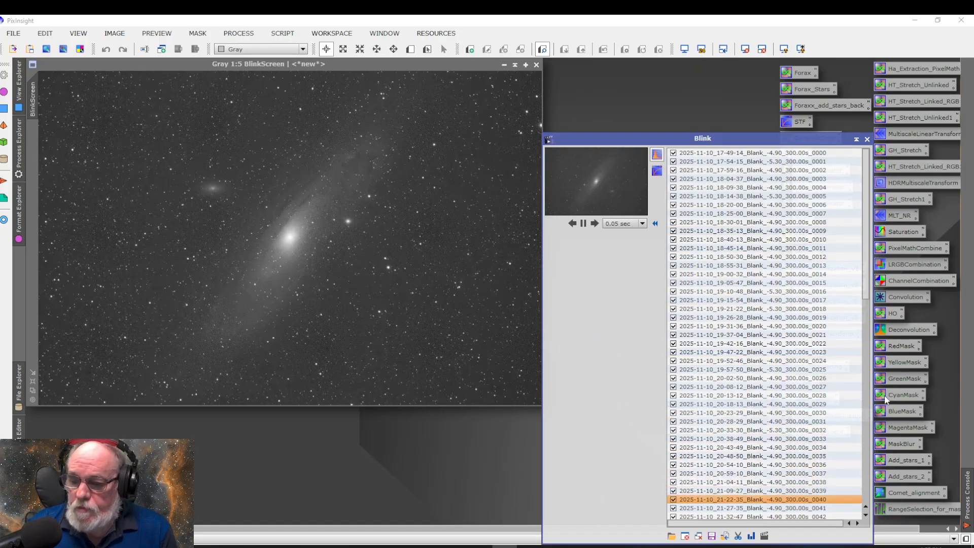
click(583, 224)
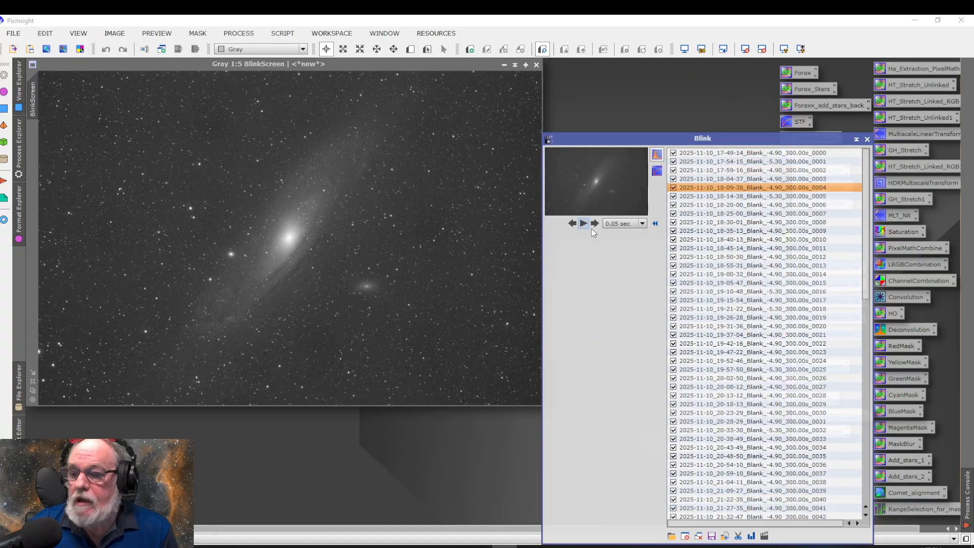
Compare frames 0055 and 0056, and examine each frame through 0061 for changes in galaxy brightness and sky contrast
drag(866, 279, 871, 412)
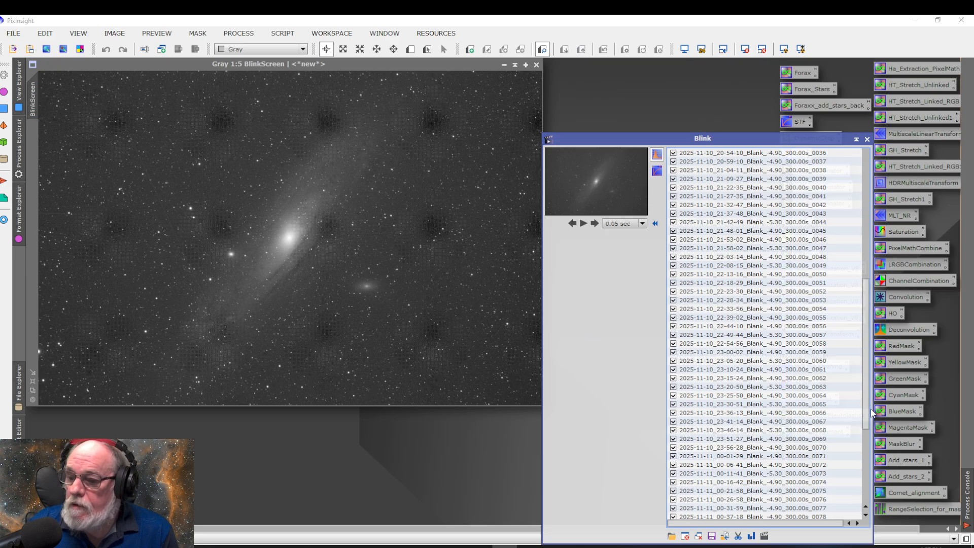
click(814, 319)
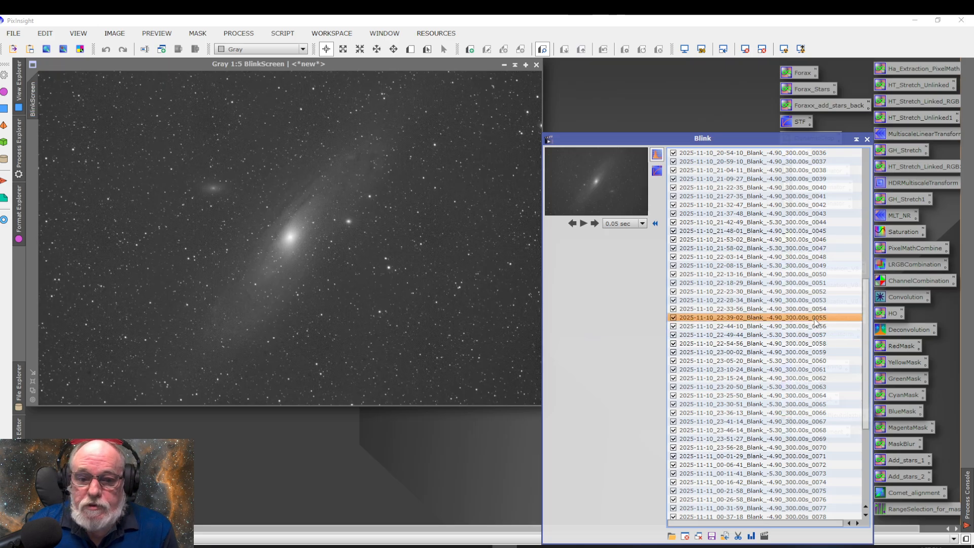
click(813, 326)
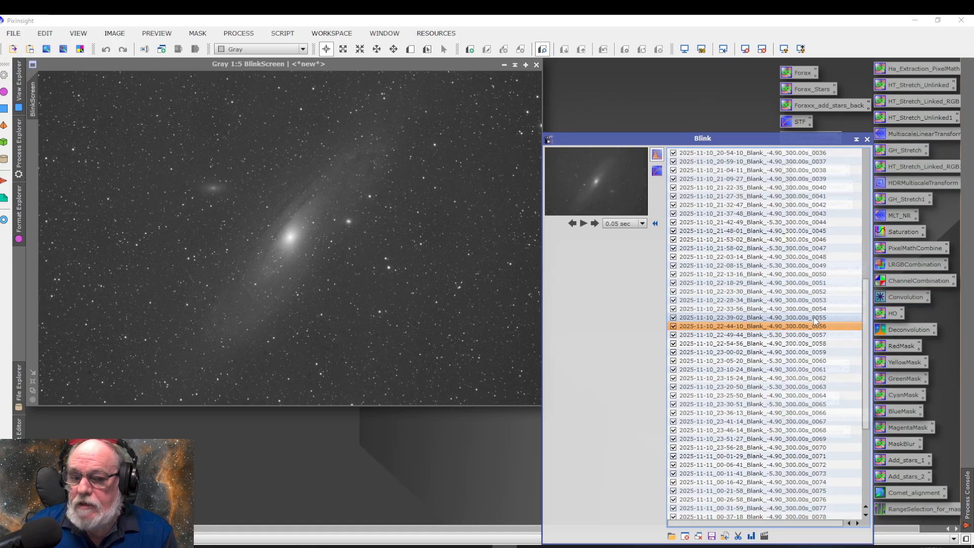
click(798, 319)
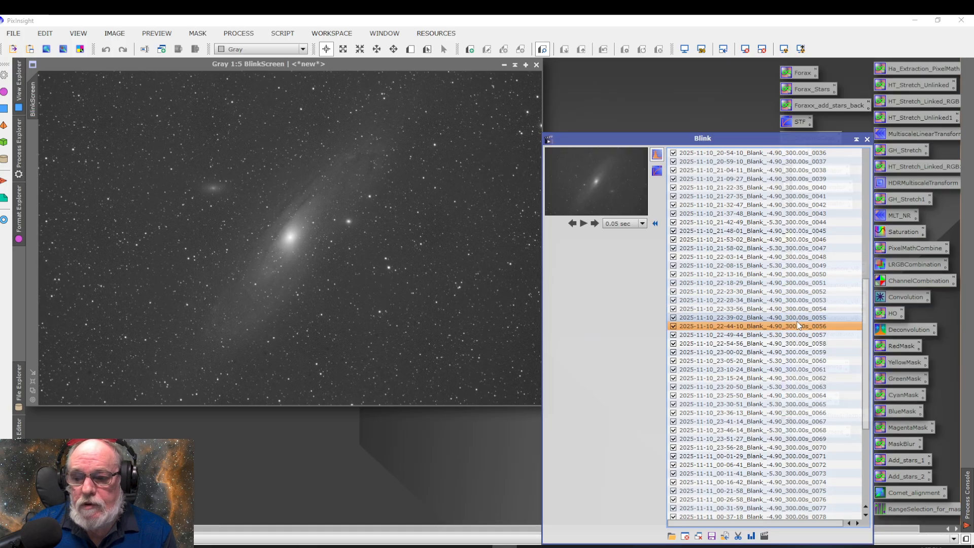
click(800, 327)
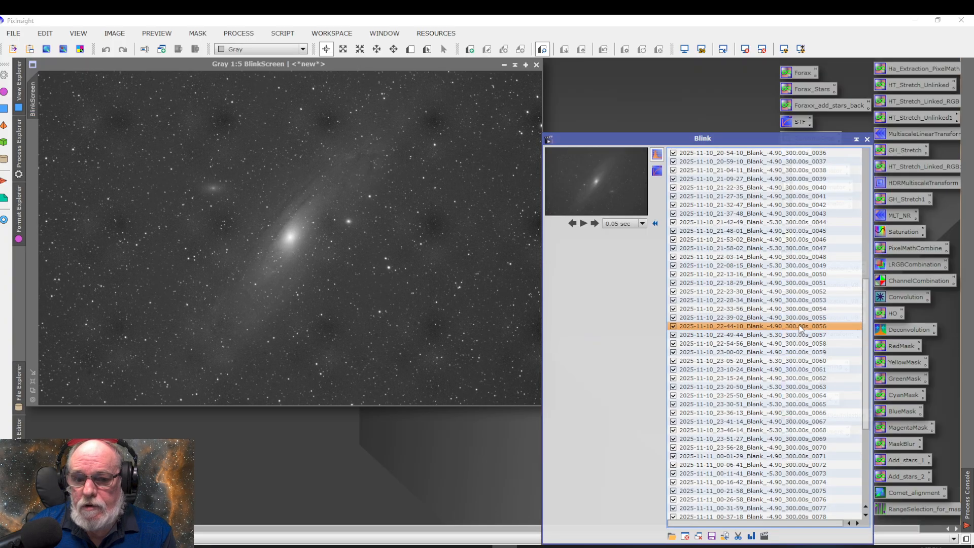
click(799, 335)
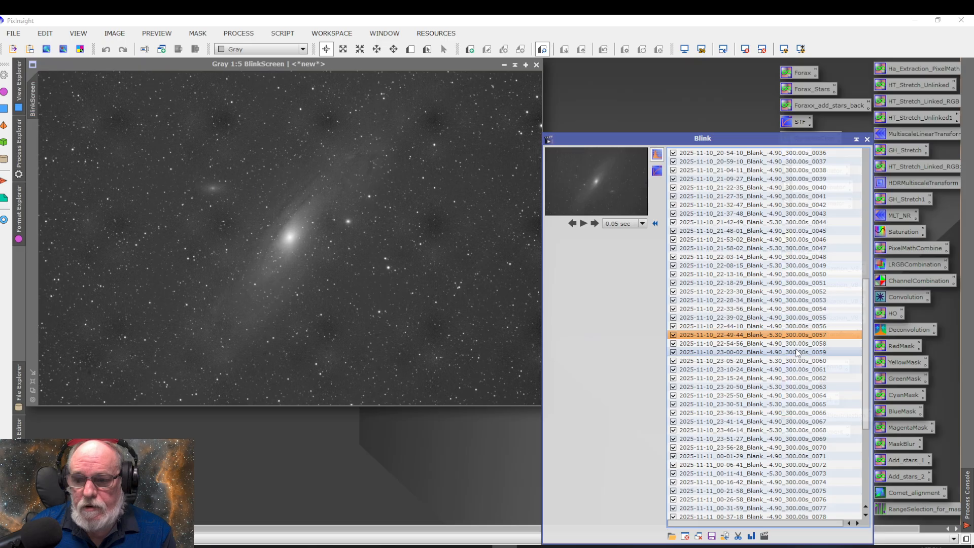
click(794, 344)
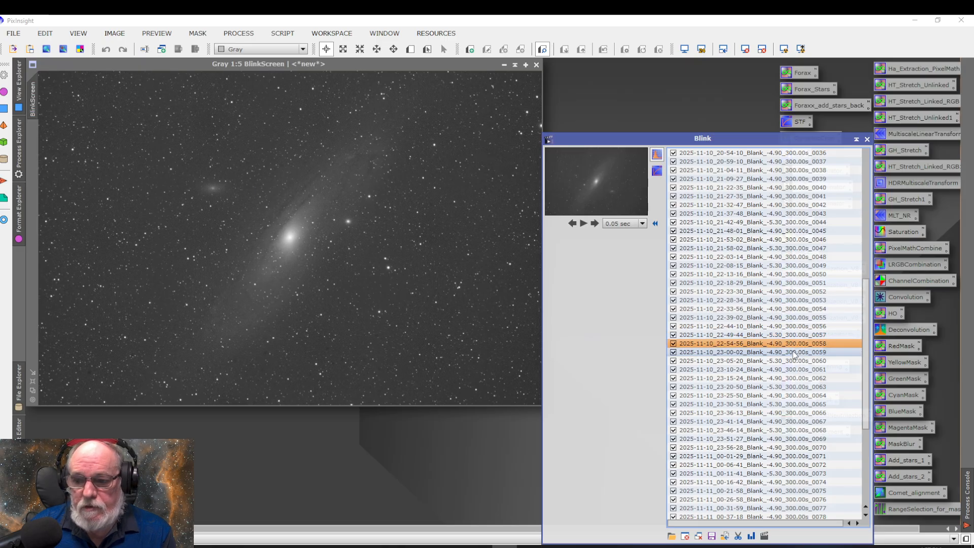
click(793, 354)
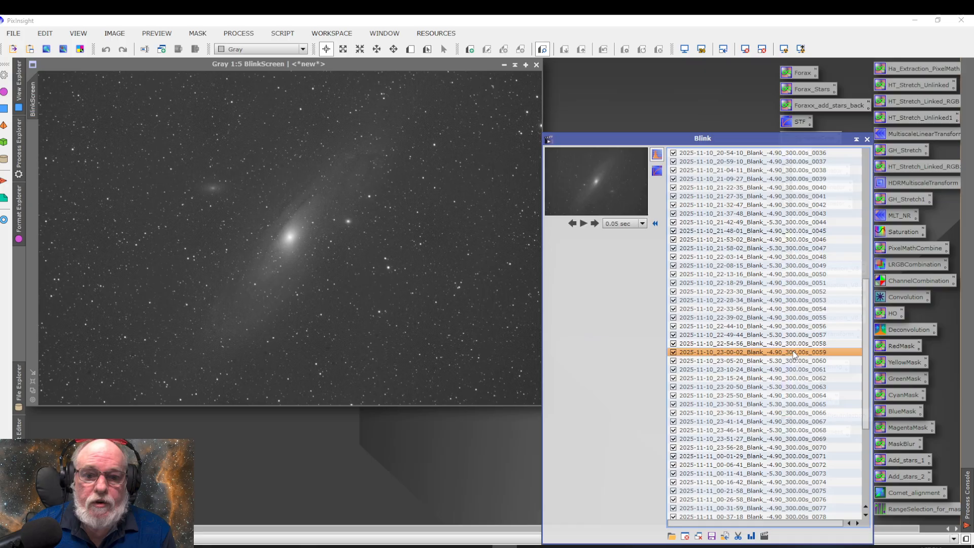
click(794, 361)
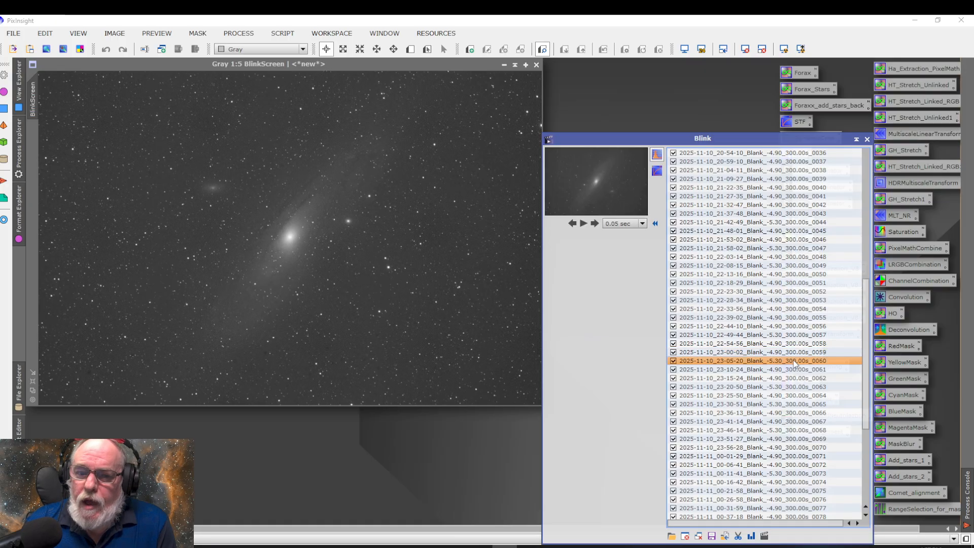
click(794, 369)
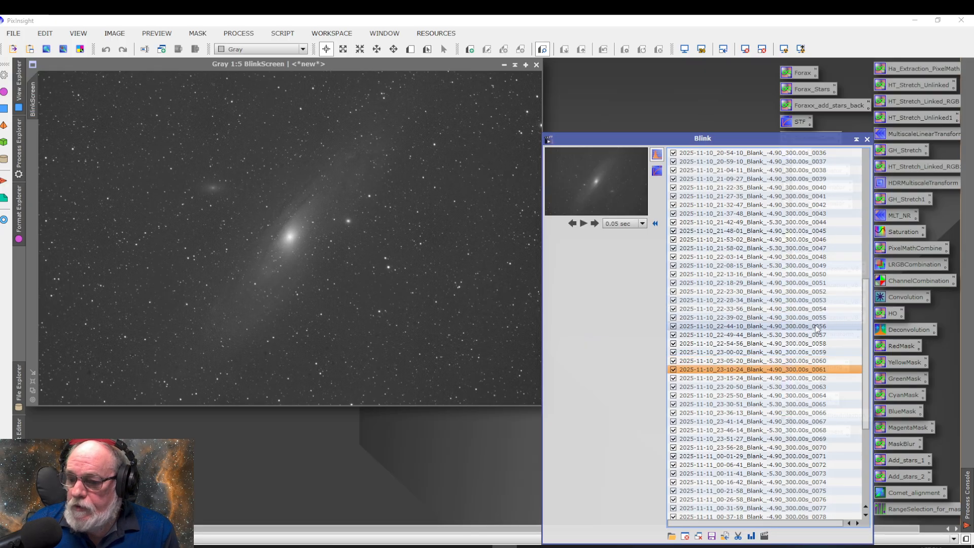
Play the animation from frame 0055 through the end of the list and pause it at frame 0003
click(796, 318)
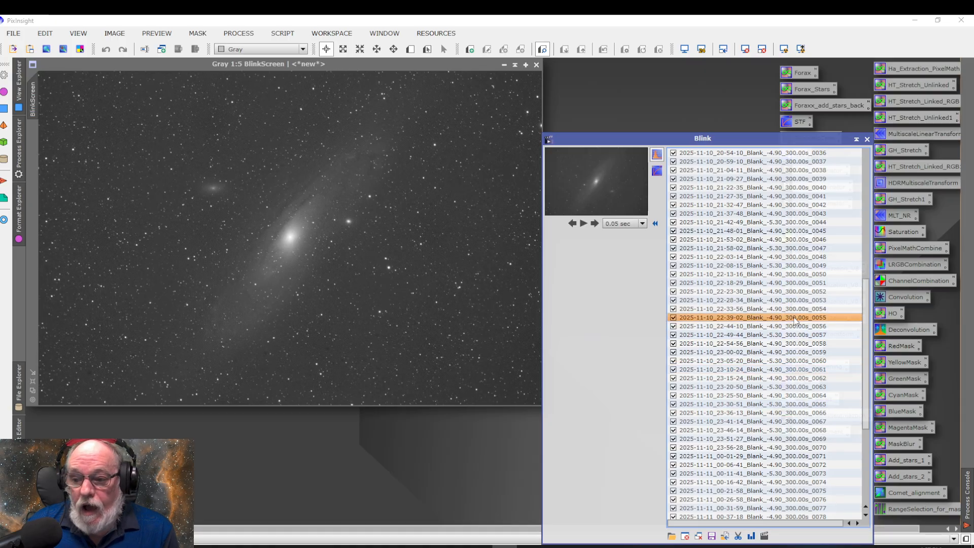
click(583, 224)
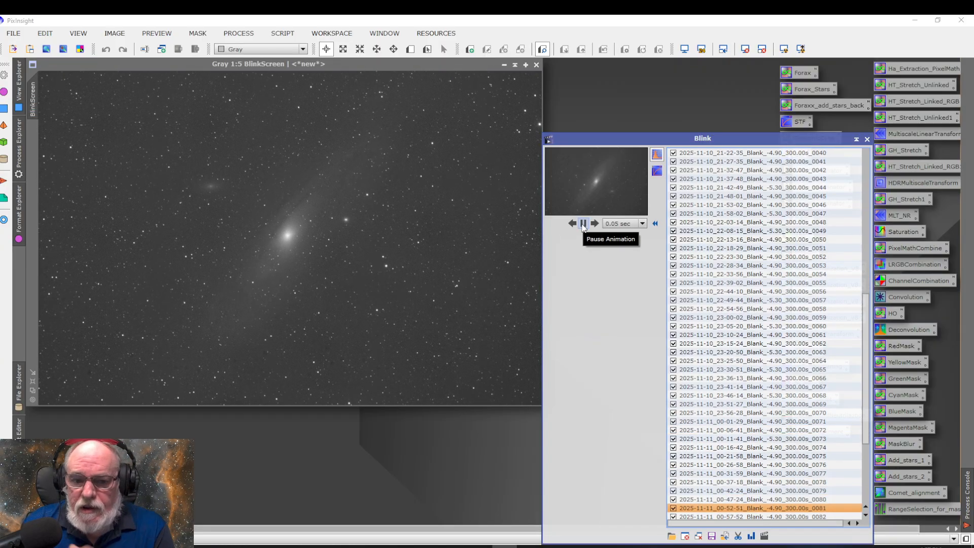
click(583, 224)
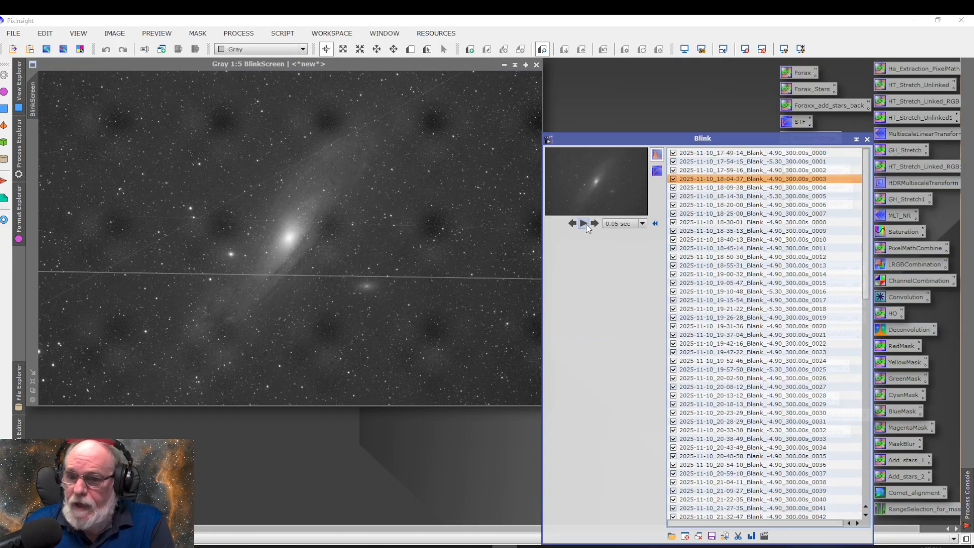
Step back from frame 0003 past the start of the sequence to frame 0097, and look over the frame list from 0000 to 0097
click(573, 224)
click(573, 223)
click(573, 224)
click(573, 224)
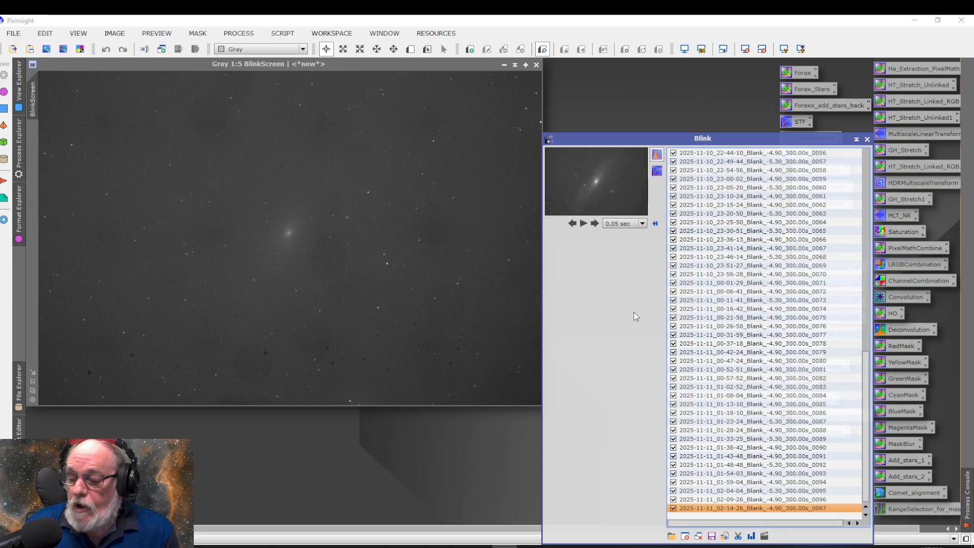
click(866, 346)
drag(868, 276, 862, 242)
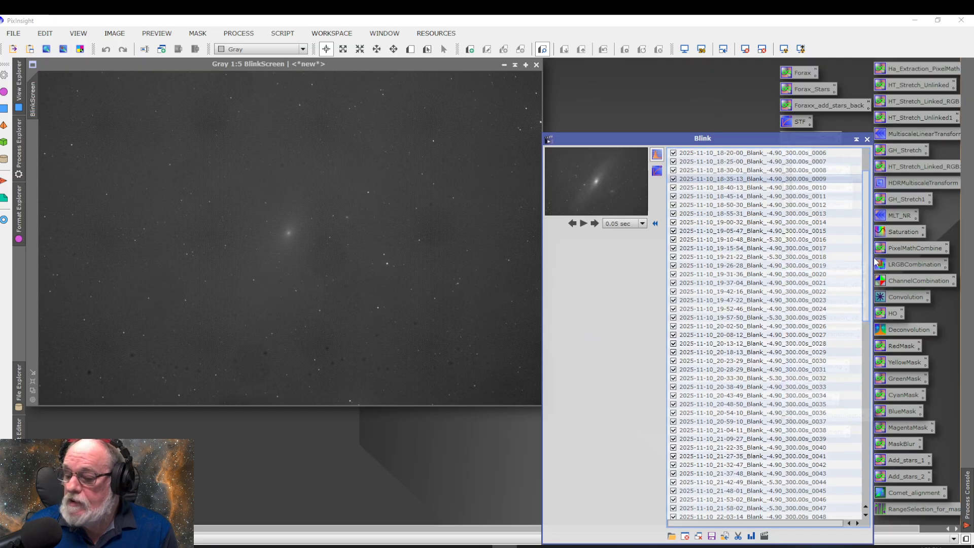
scroll(842, 405, down, 15)
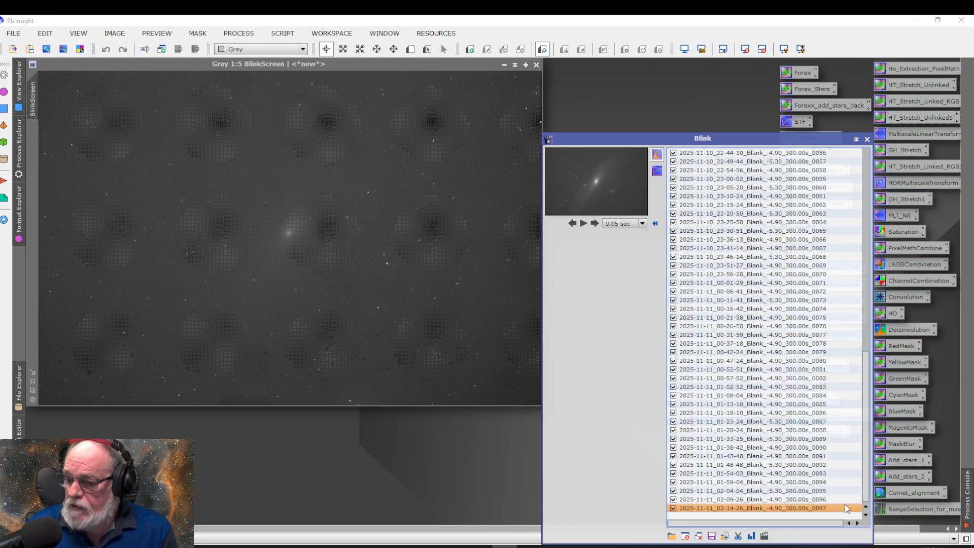
drag(866, 481, 854, 259)
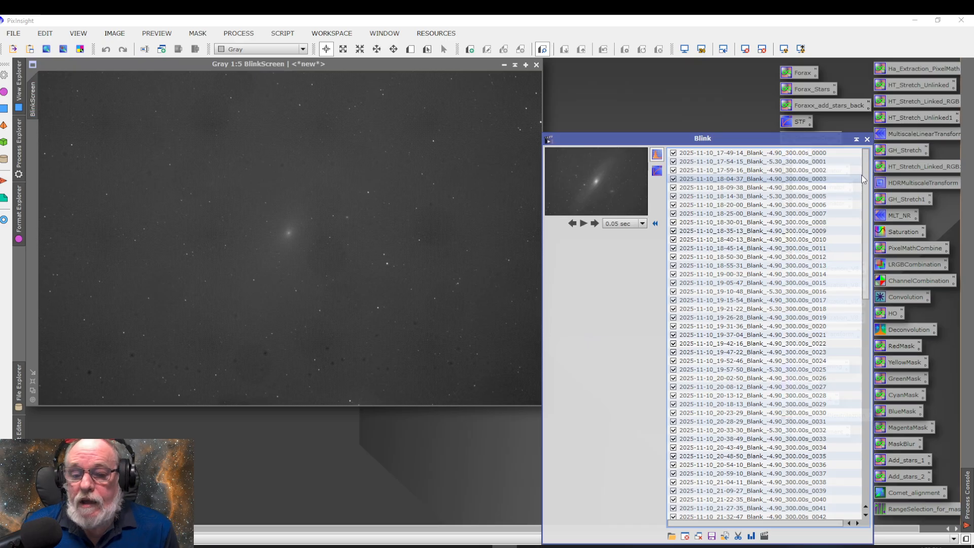
drag(865, 180, 865, 351)
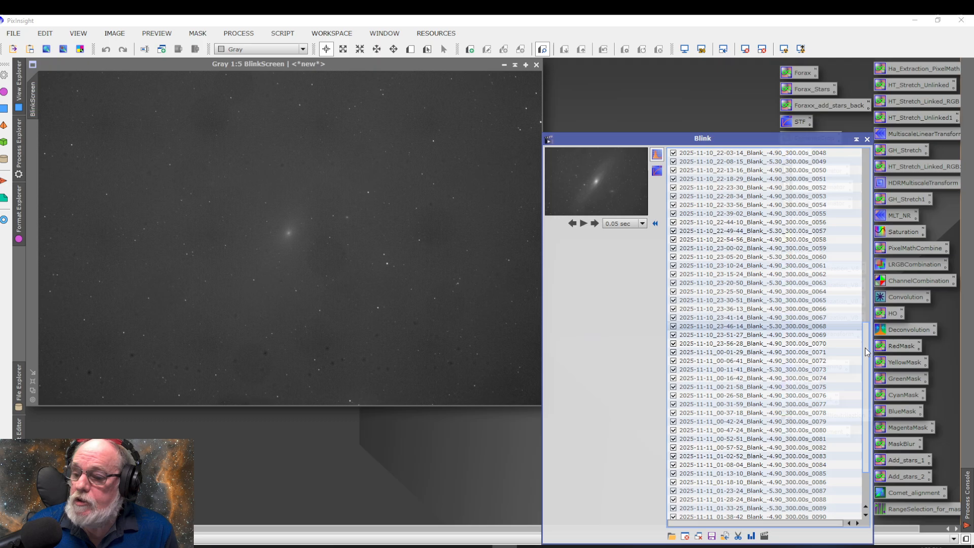
drag(866, 350, 866, 369)
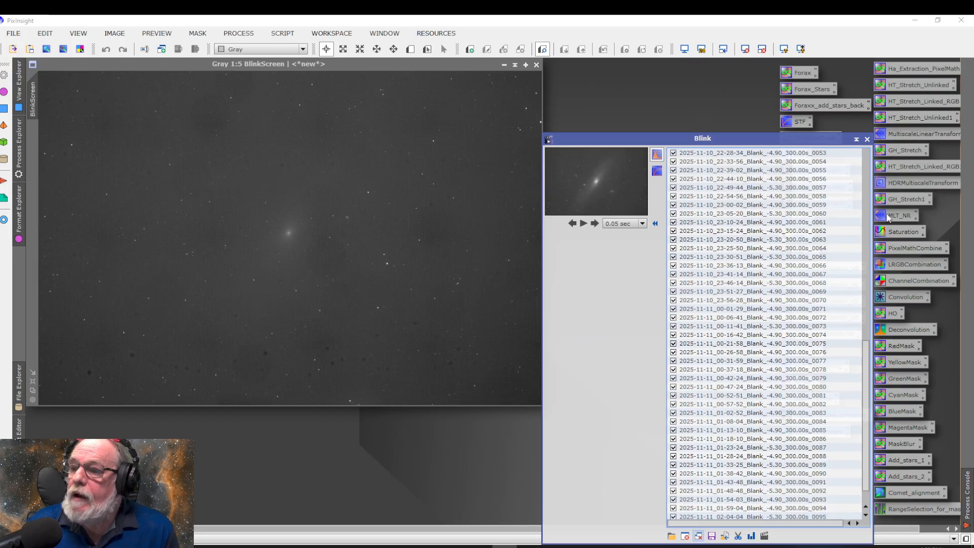
Close Blink and launch the WeightedBatchPreprocessing batch processing script
click(867, 139)
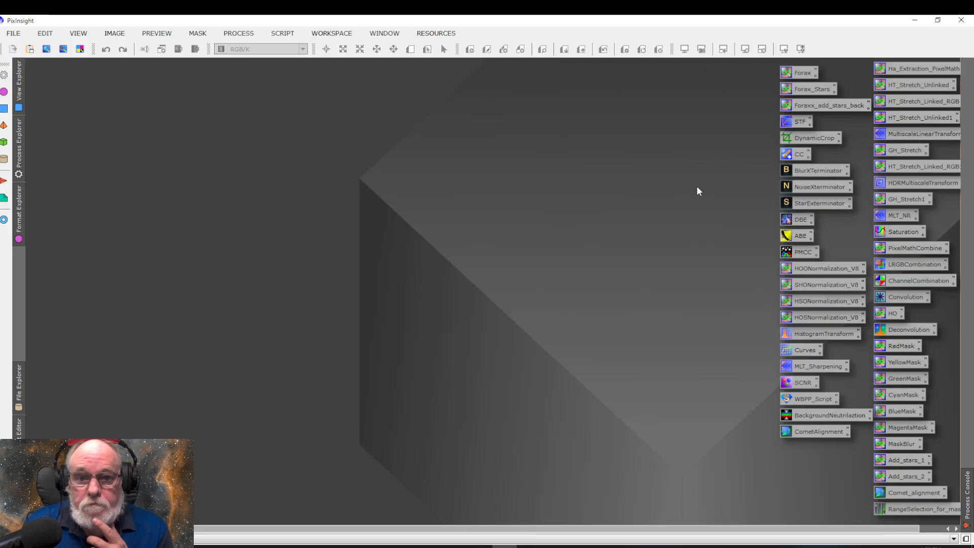
click(288, 36)
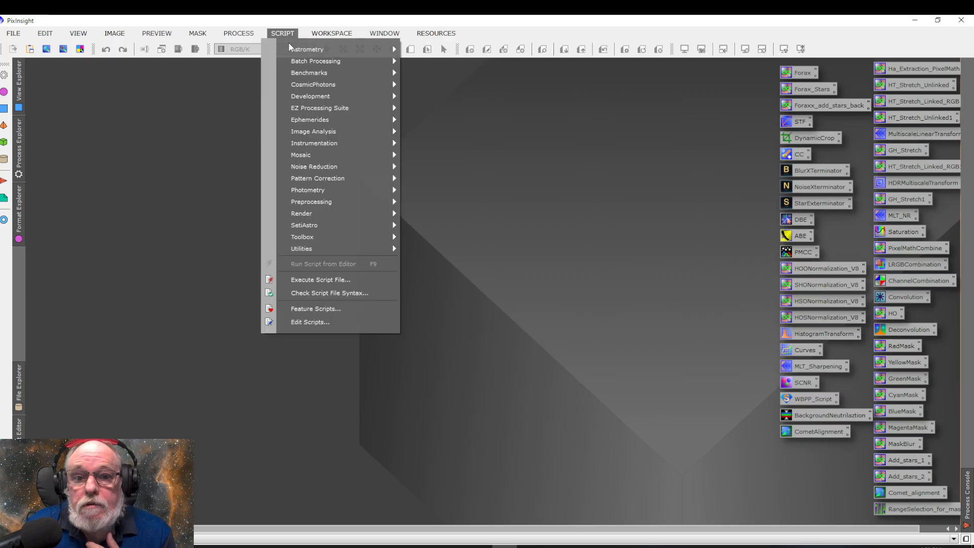
mouse_move(304, 61)
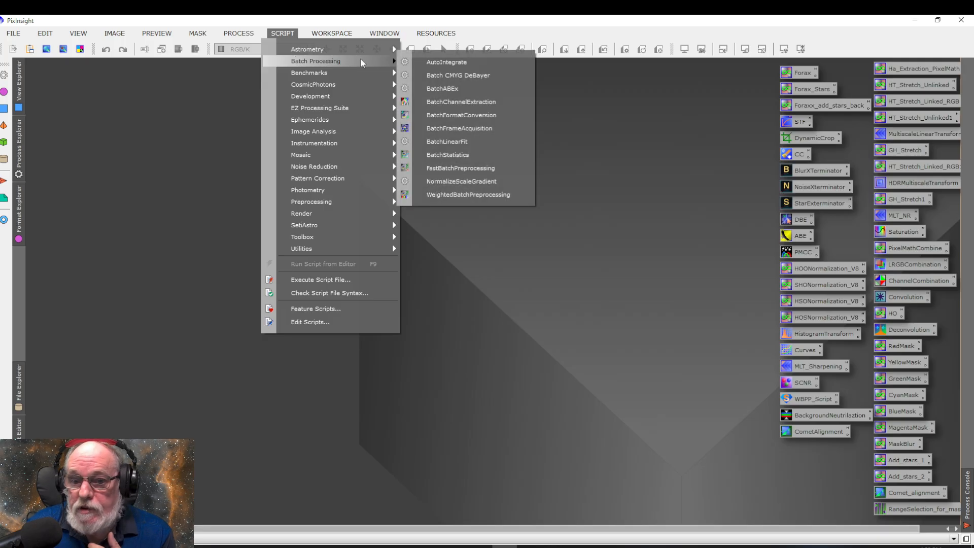
click(470, 196)
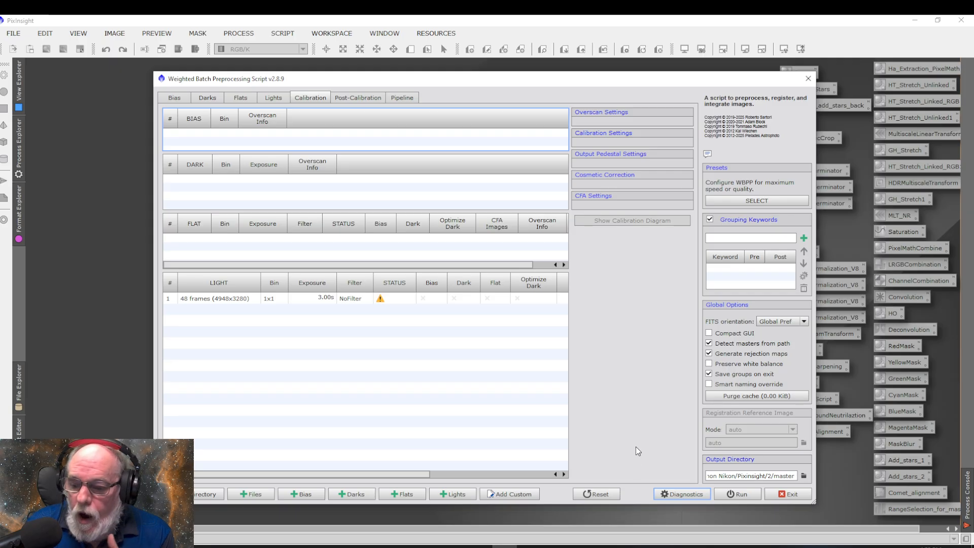
Reset all preprocessing parameters to factory-default values, clearing all file lists and purging the cache
click(604, 497)
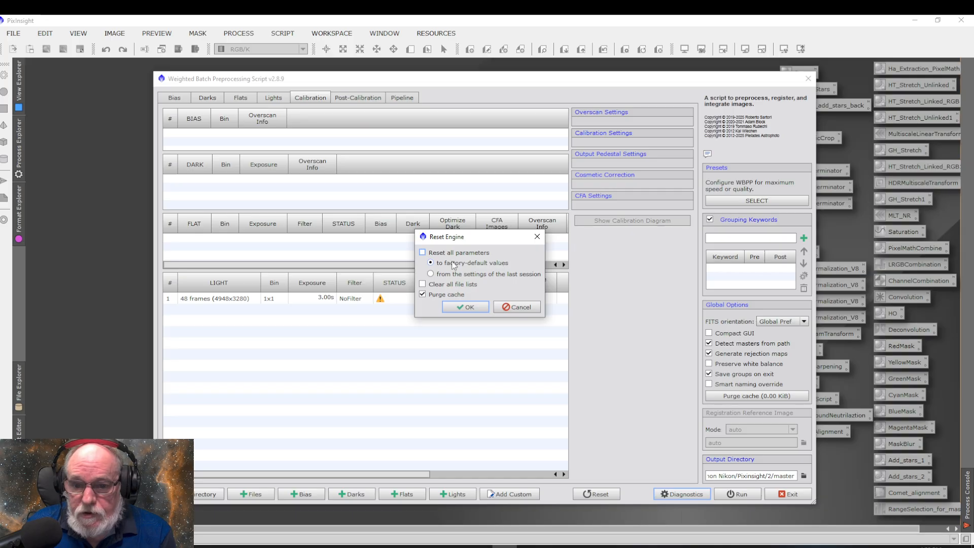
click(425, 253)
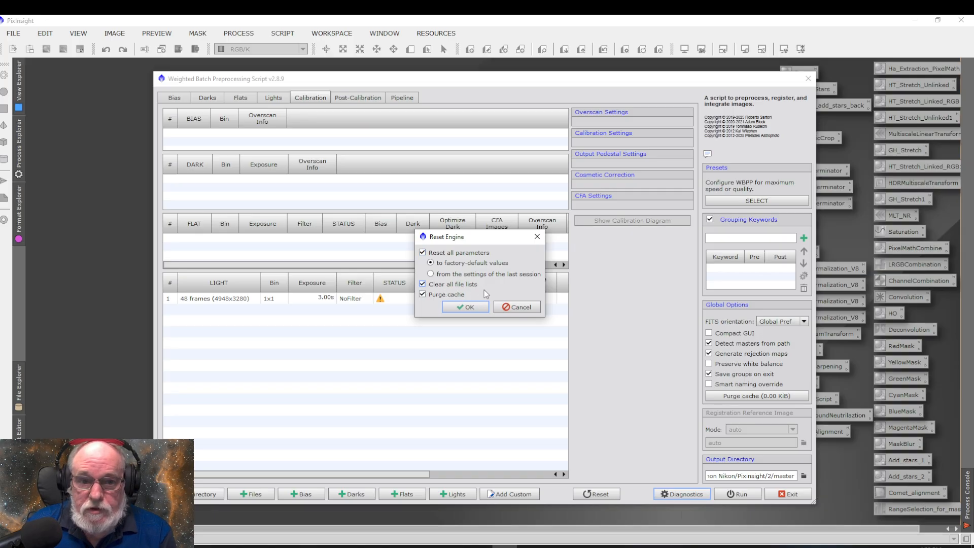
click(466, 307)
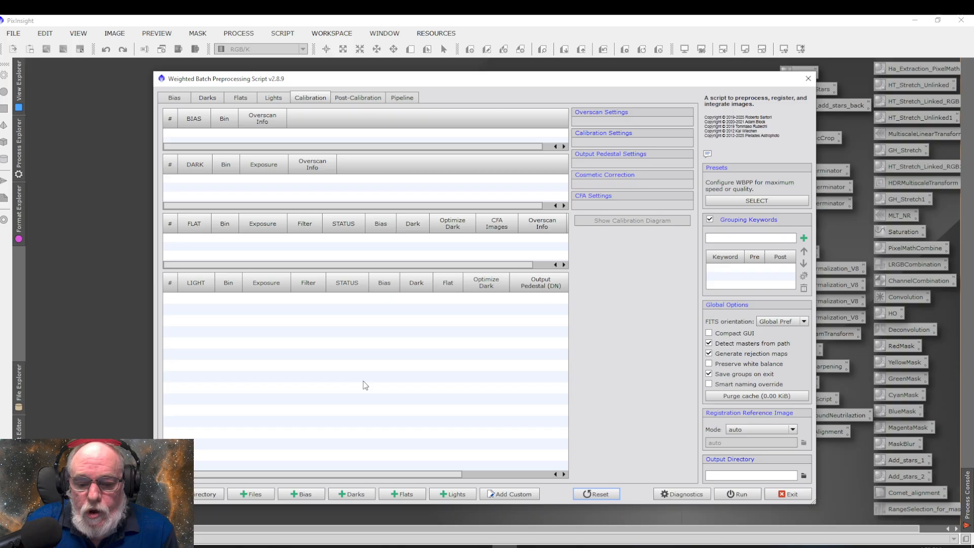
Open the dark frame selection and check Astronomy Pictures > DARK > GAIN_90 on WD_BLACK (G:) for darks of the matching exposure
click(354, 495)
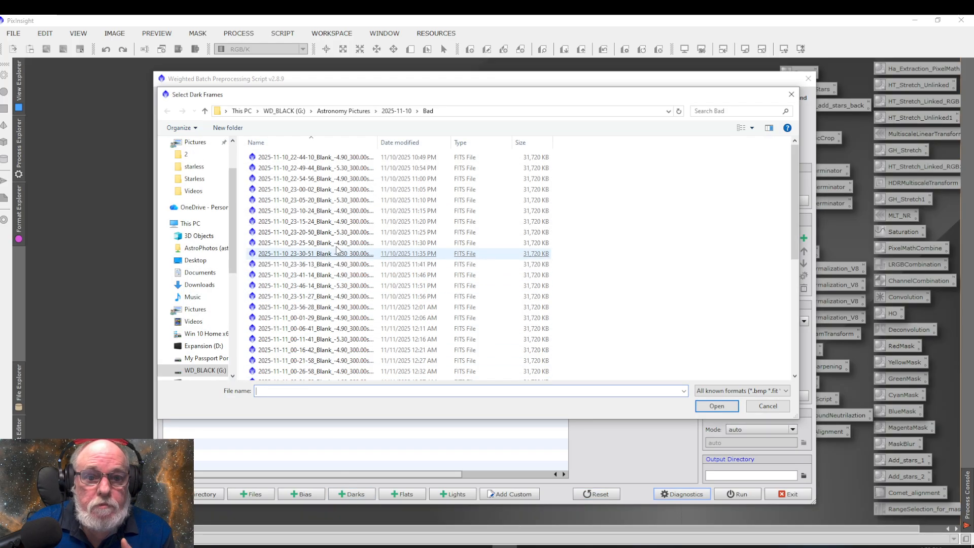
click(206, 113)
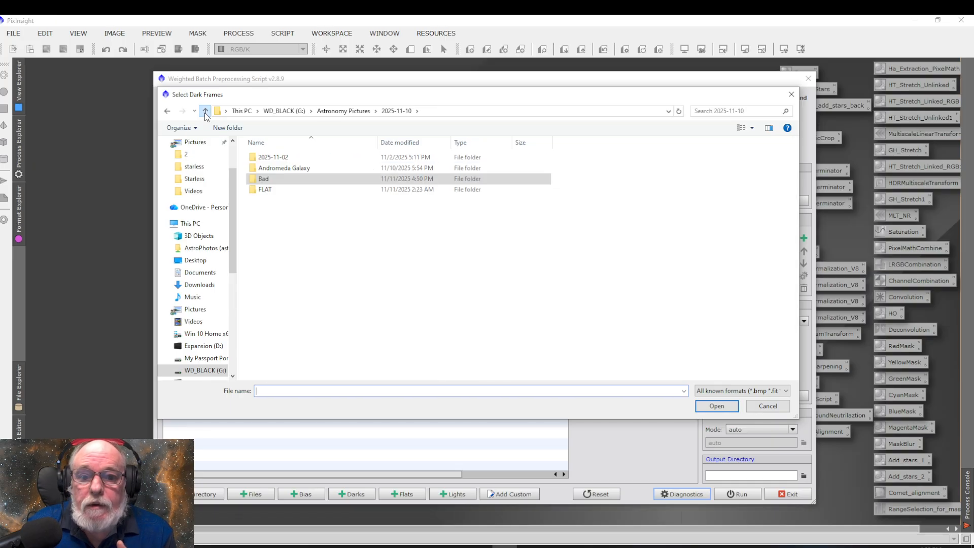
click(205, 111)
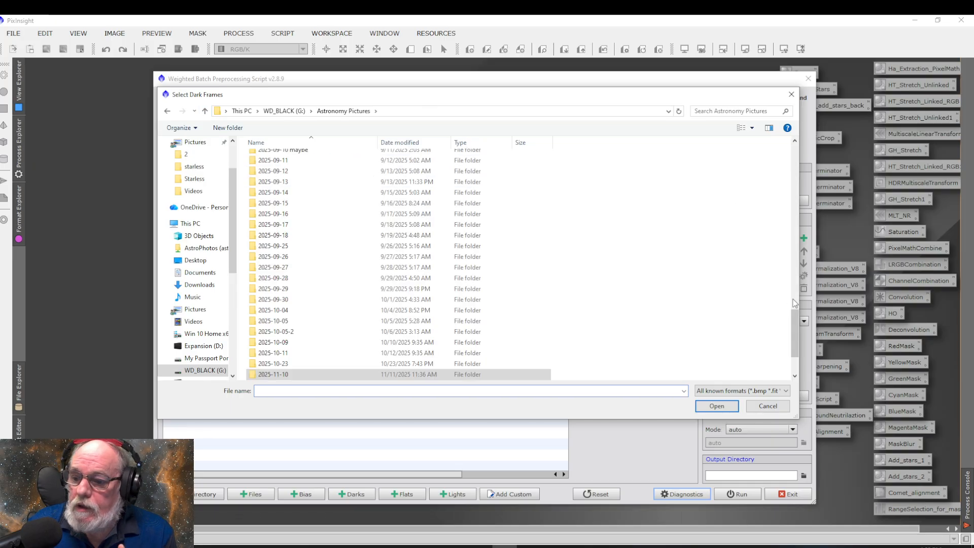
drag(799, 352, 787, 353)
scroll(364, 355, down, 2)
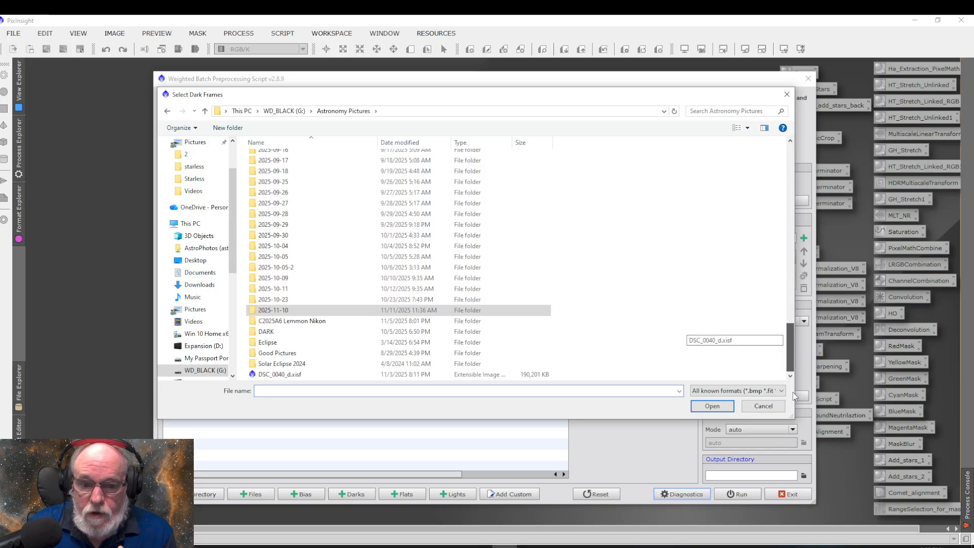
double_click(266, 332)
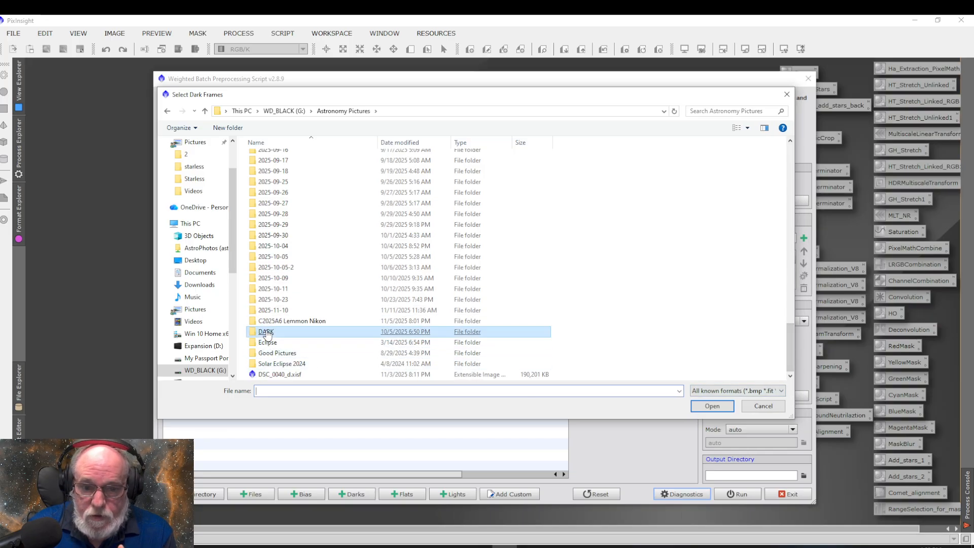
double_click(269, 159)
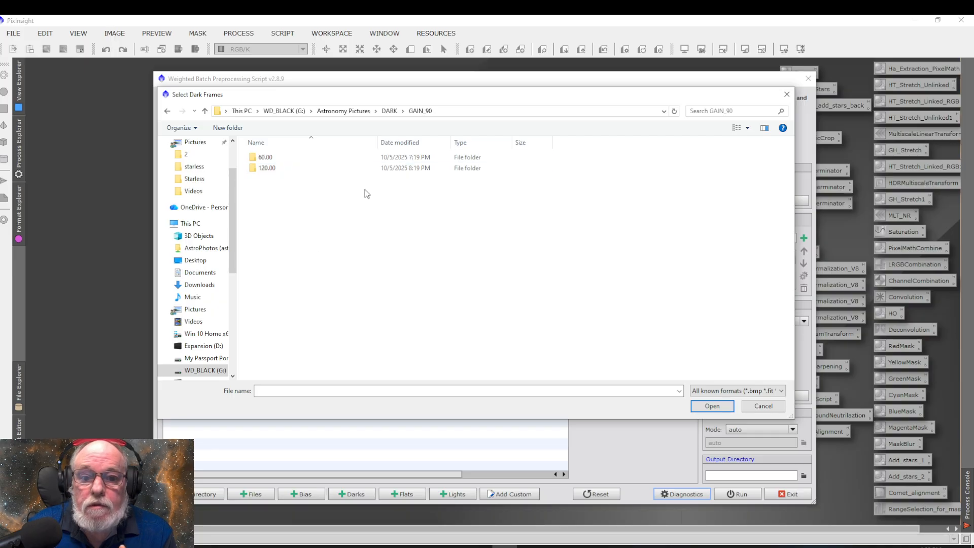
click(205, 111)
click(205, 111)
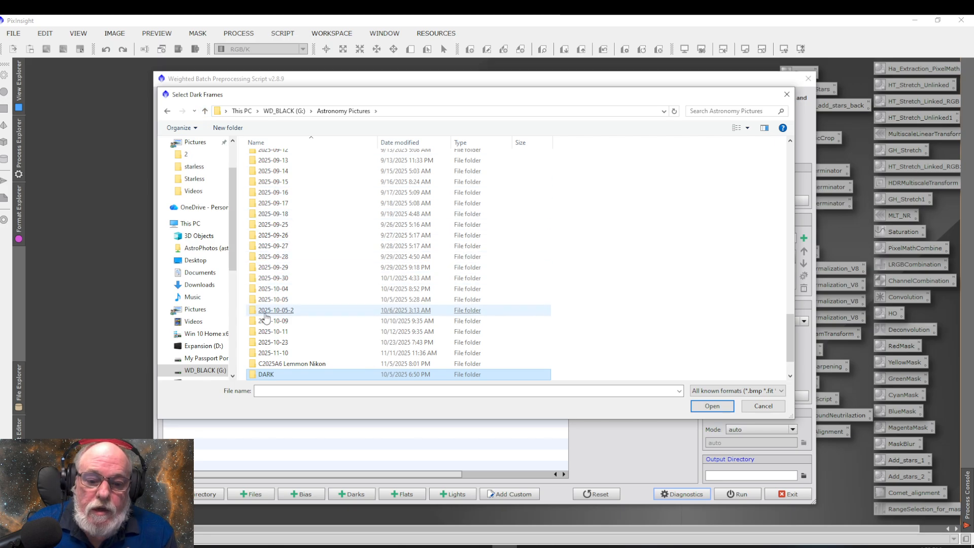
scroll(370, 303, down, 1)
click(351, 300)
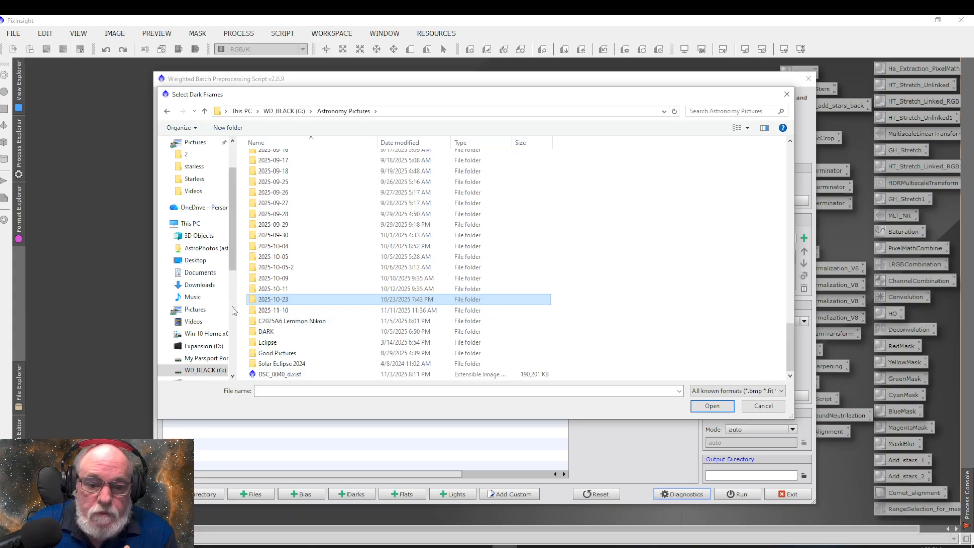
Add all dark frames from Expansion (D:) > Astronomy Pictures > Darks 2024-09-19 > DARK > GAIN_90 > 300.00
drag(234, 260, 234, 282)
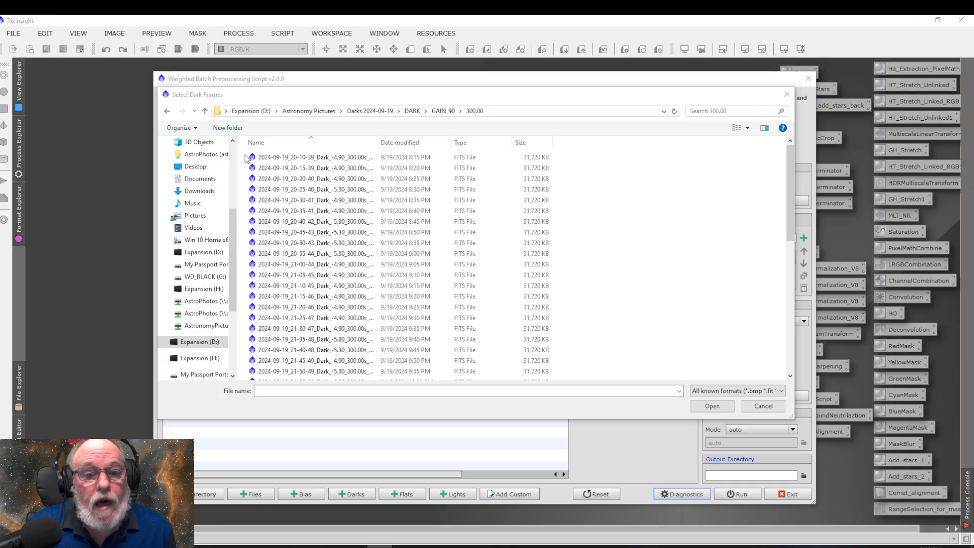
drag(245, 158, 607, 457)
click(711, 409)
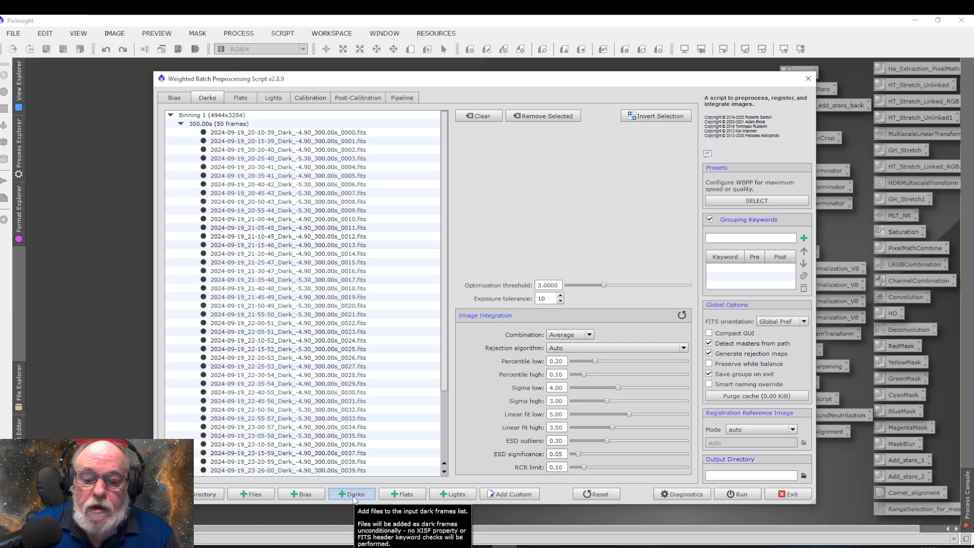
Reopen the dark frame selection and look through the Astronomy Pictures folders on WD_BLACK (G:) for dark flats
click(353, 494)
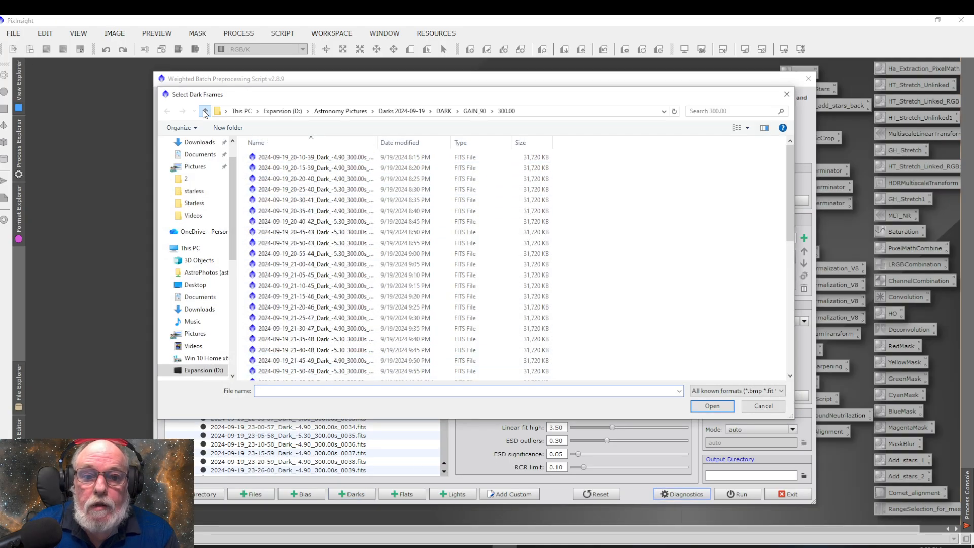
click(205, 111)
click(205, 111)
click(204, 111)
click(205, 111)
click(205, 111)
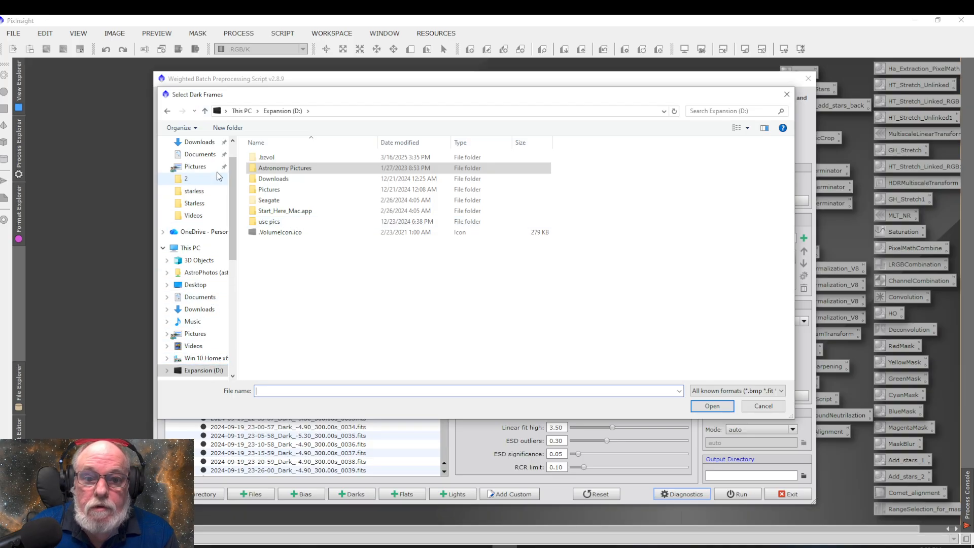
click(190, 248)
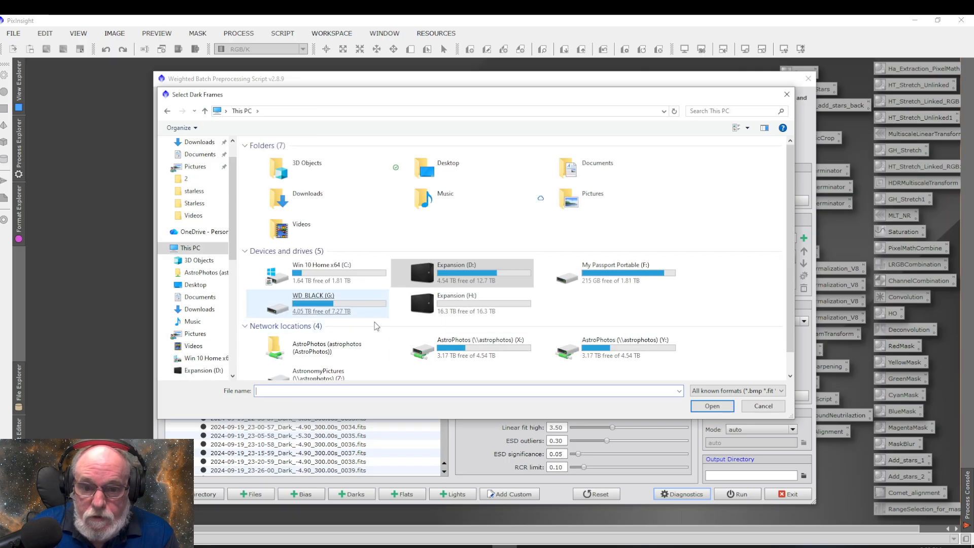
double_click(347, 309)
double_click(284, 168)
scroll(327, 305, down, 10)
scroll(344, 335, down, 12)
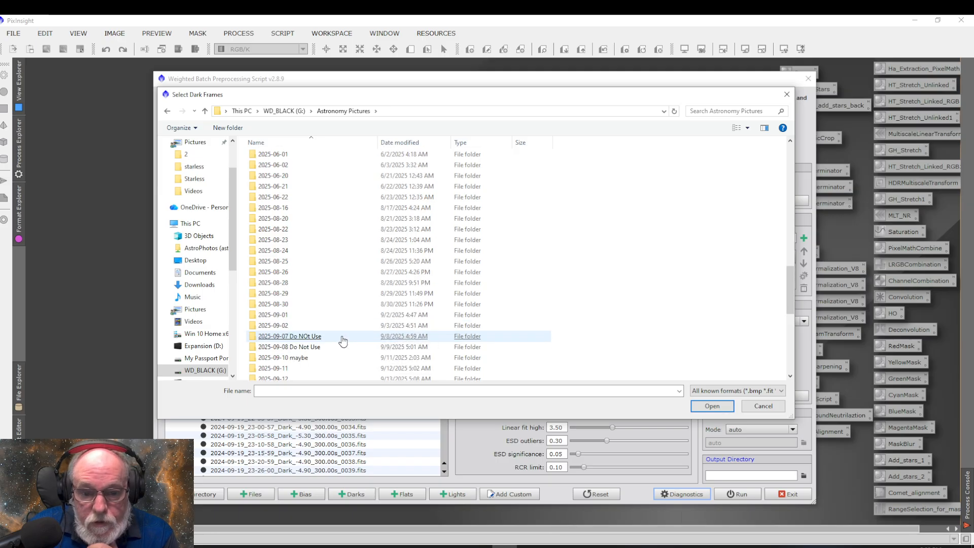
scroll(344, 345, down, 2)
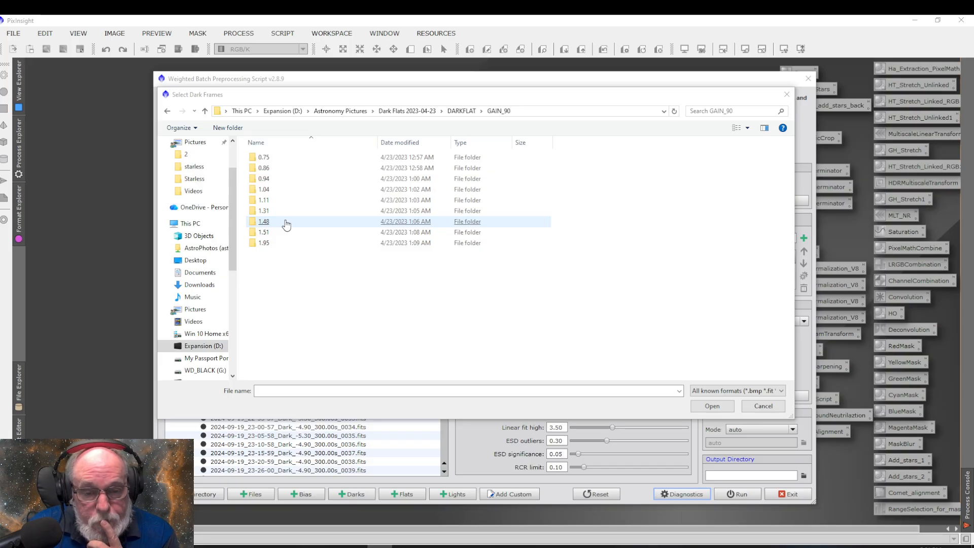
Add all dark flats from the 1.11 folder in Dark Flats 2023-04-23 > DARKFLAT > GAIN_90 on Expansion (D:) as dark frames
double_click(264, 203)
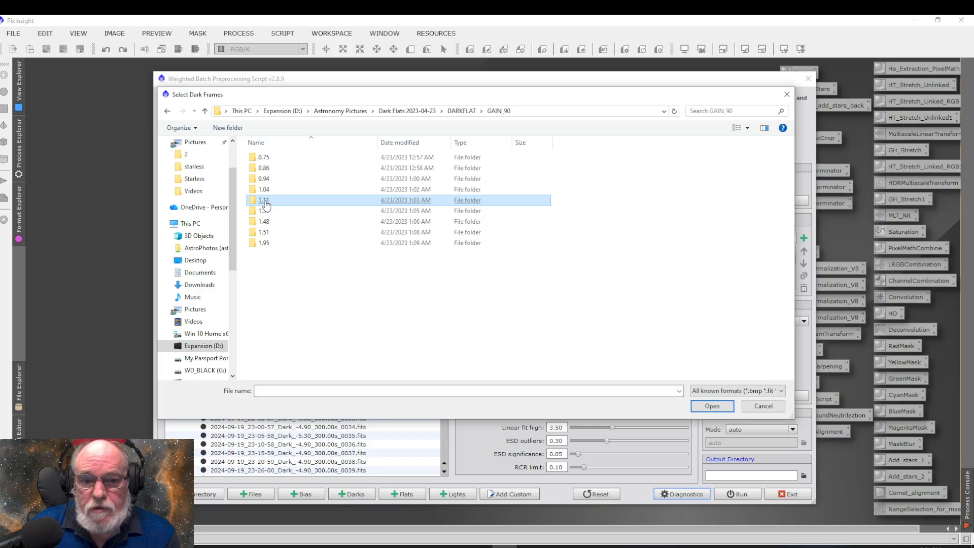
drag(245, 152, 471, 366)
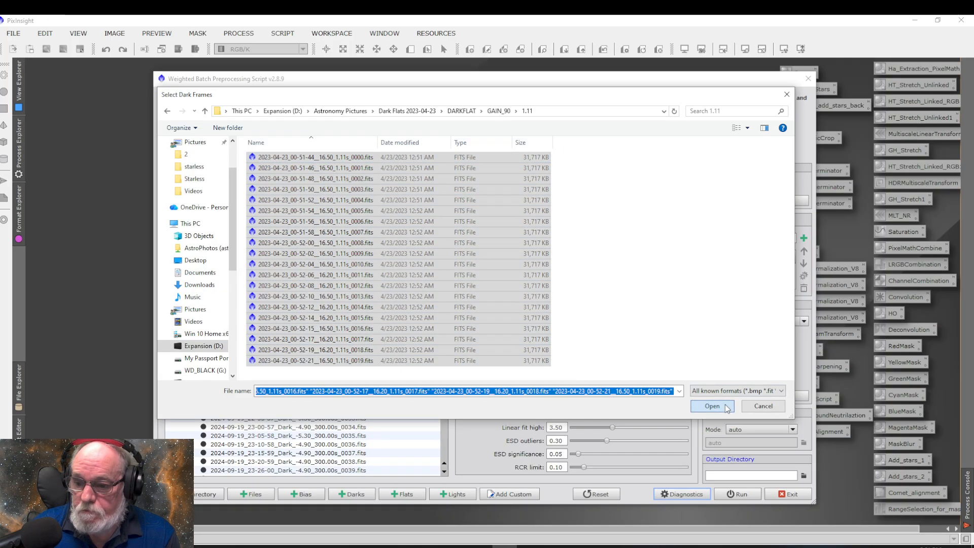
click(725, 404)
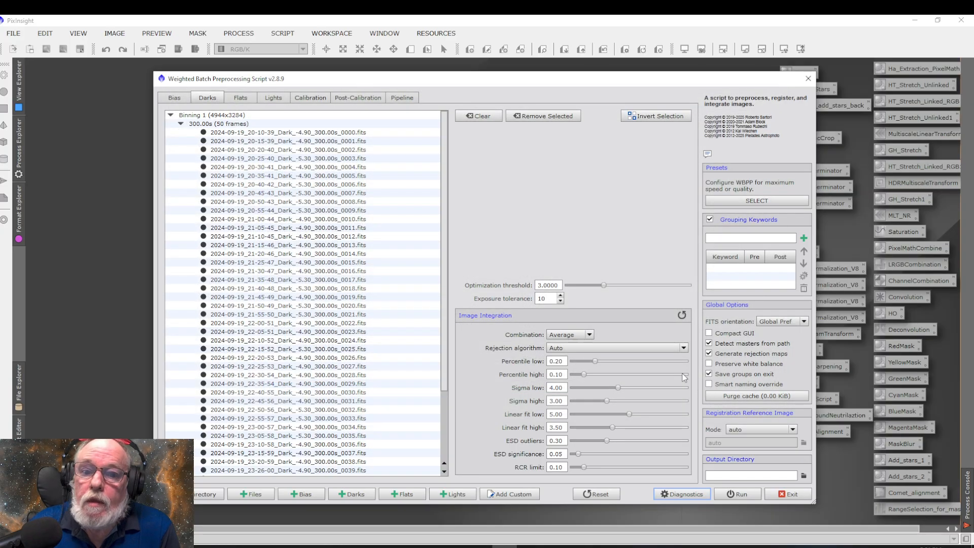
Add all flat frames from WD_BLACK (G:) > Astronomy Pictures > 2025-11-10 > FLAT > GAIN_90 > 1.10
click(406, 495)
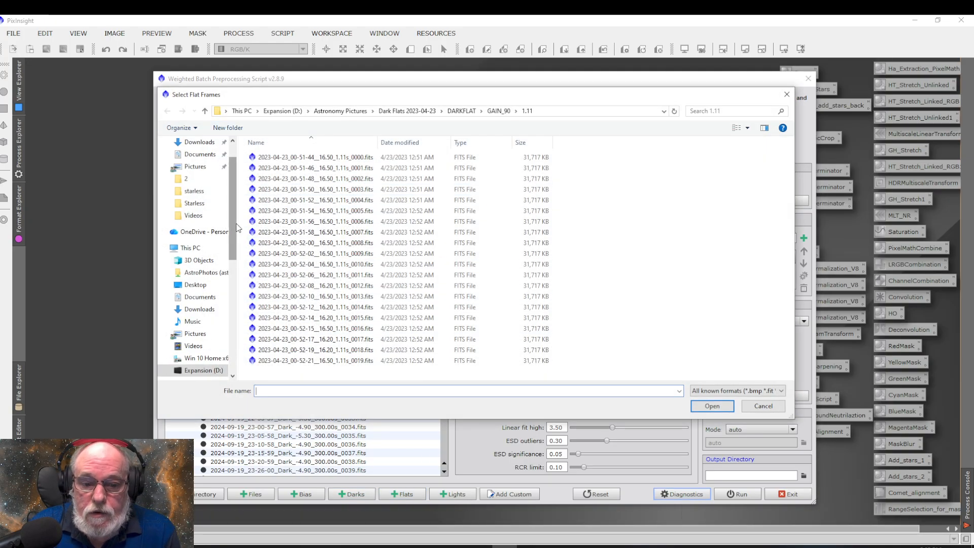
scroll(231, 261, down, 2)
click(204, 309)
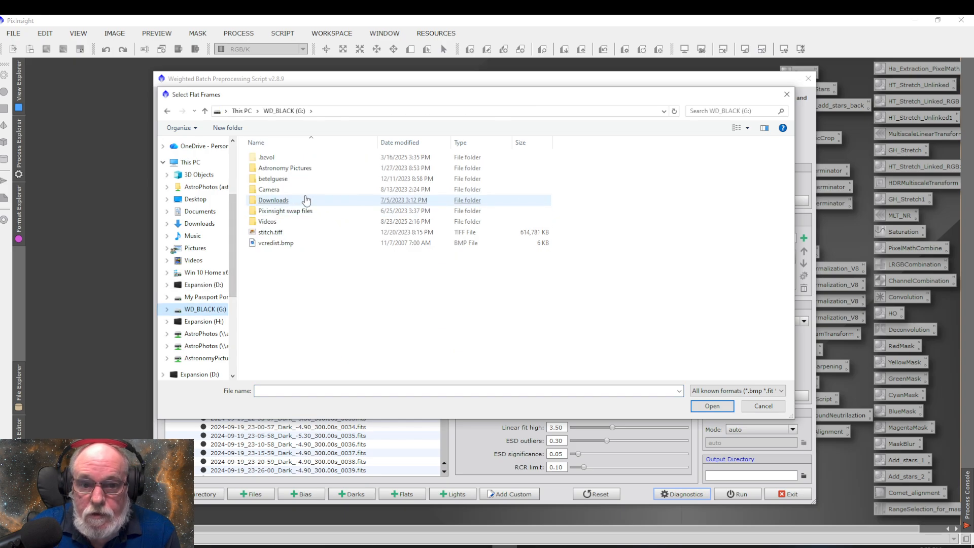
double_click(283, 170)
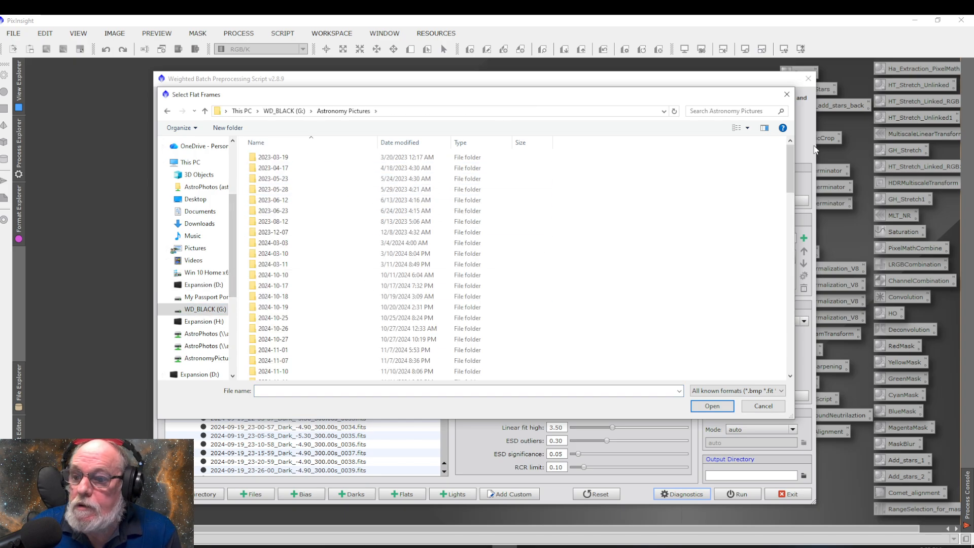
drag(794, 160, 776, 371)
double_click(273, 310)
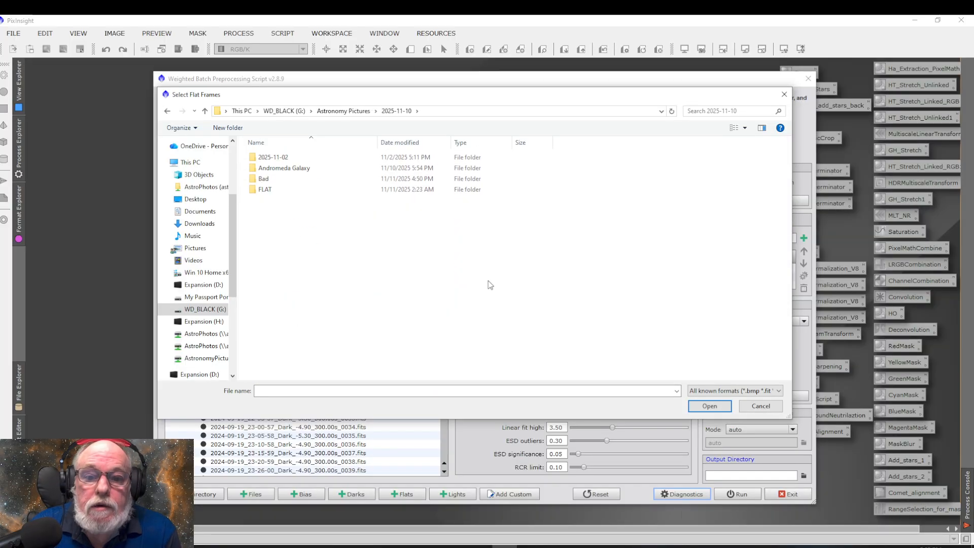
double_click(264, 190)
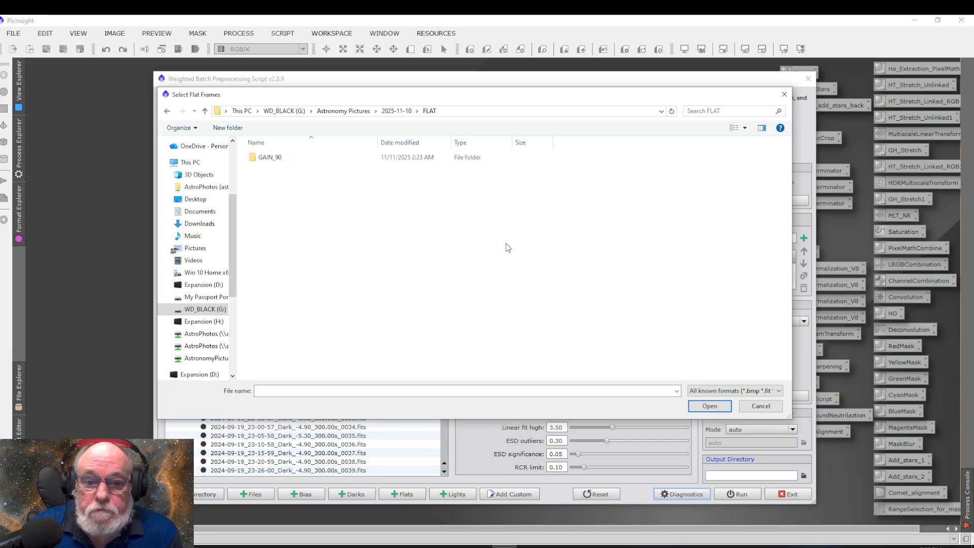
double_click(263, 158)
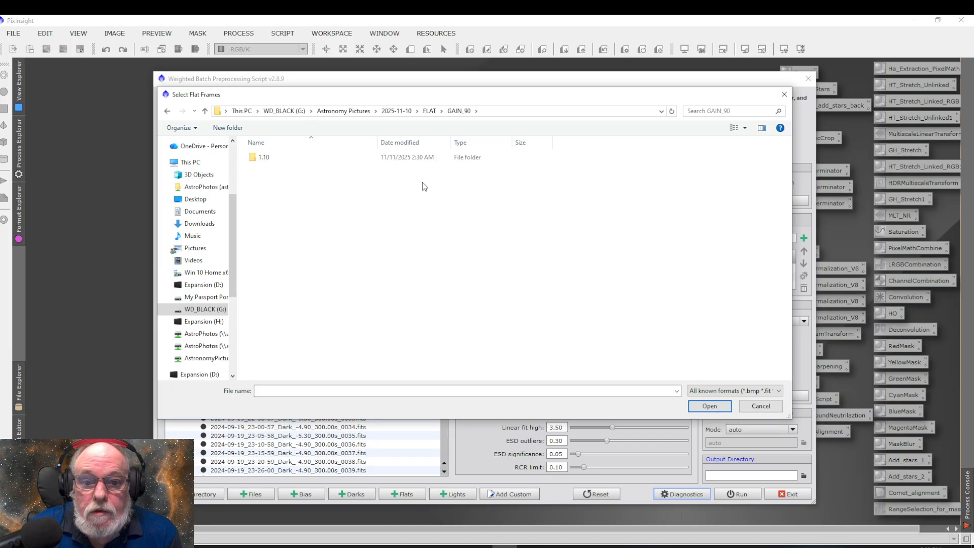
double_click(262, 162)
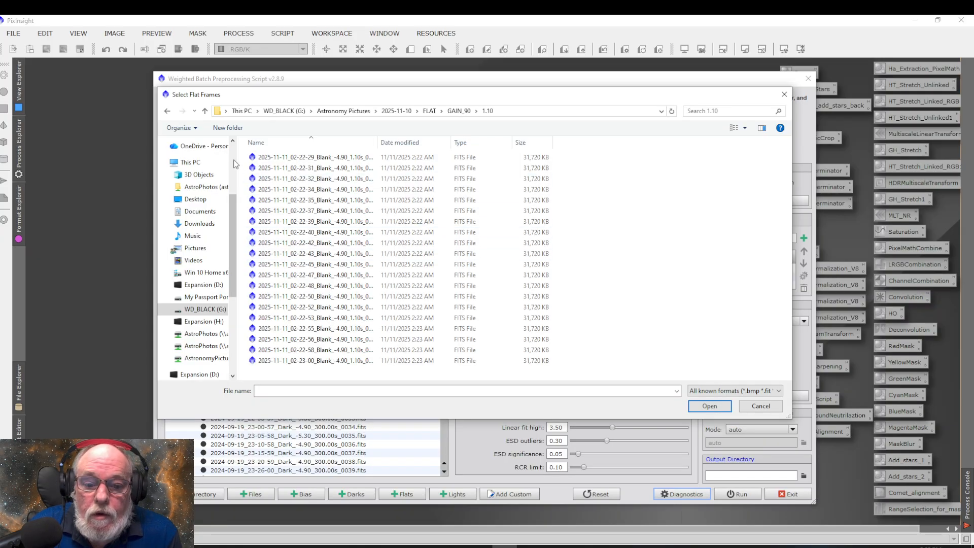
drag(242, 155, 617, 374)
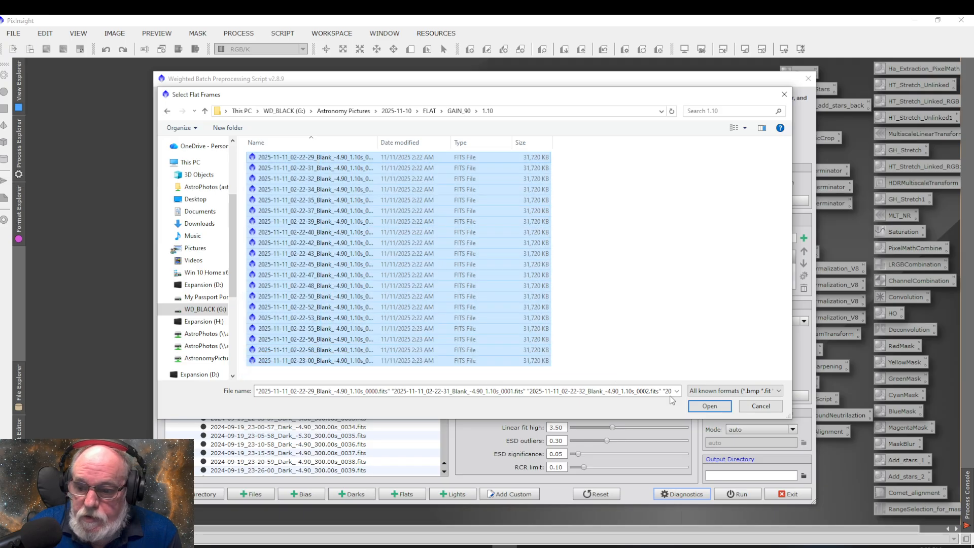
click(709, 406)
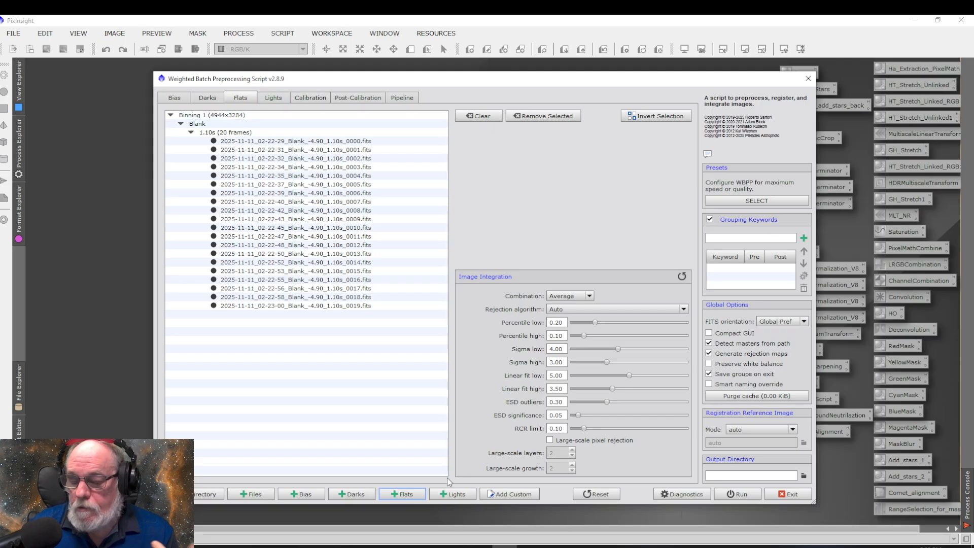
Add all light frames from the 2025-11-10 folder's Andromeda Galaxy > LIGHT > GAIN_90 > 300.00 and dismiss the diagnostic report
click(456, 494)
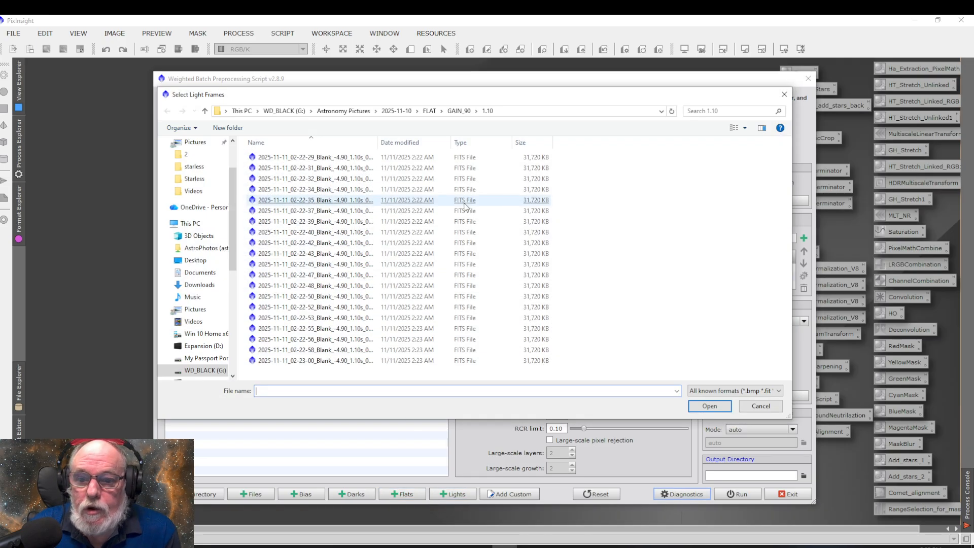
click(205, 111)
click(205, 111)
click(205, 111)
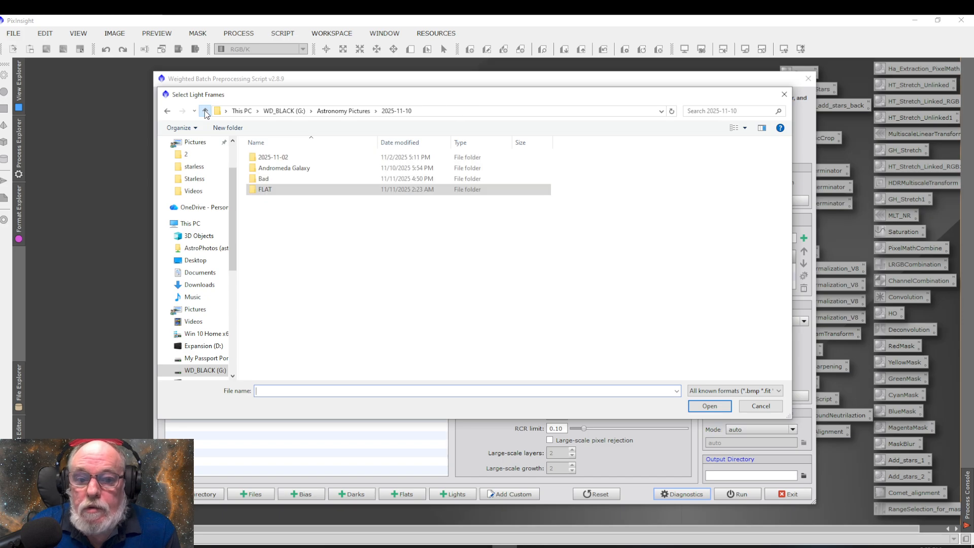
double_click(282, 168)
click(283, 162)
double_click(283, 159)
double_click(284, 159)
double_click(270, 160)
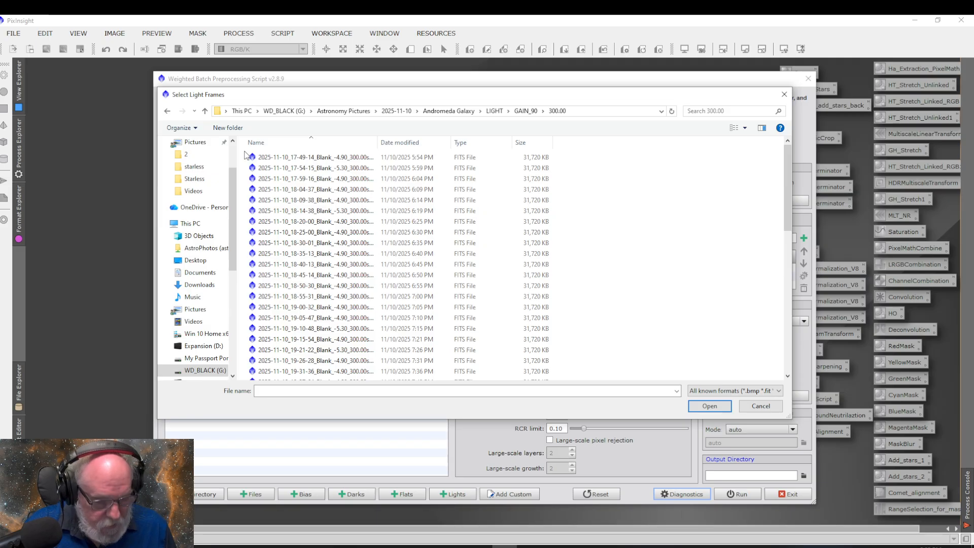
key(ctrl+a)
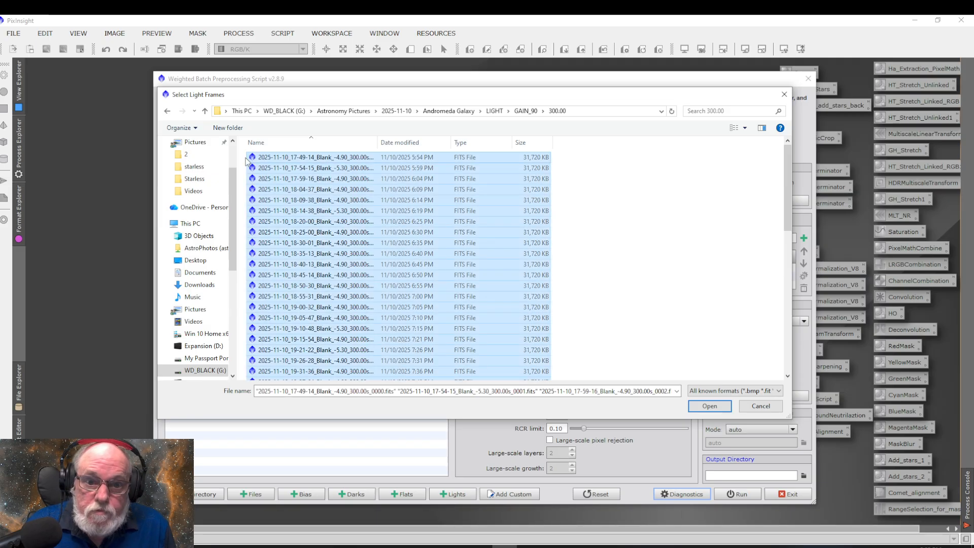
click(709, 407)
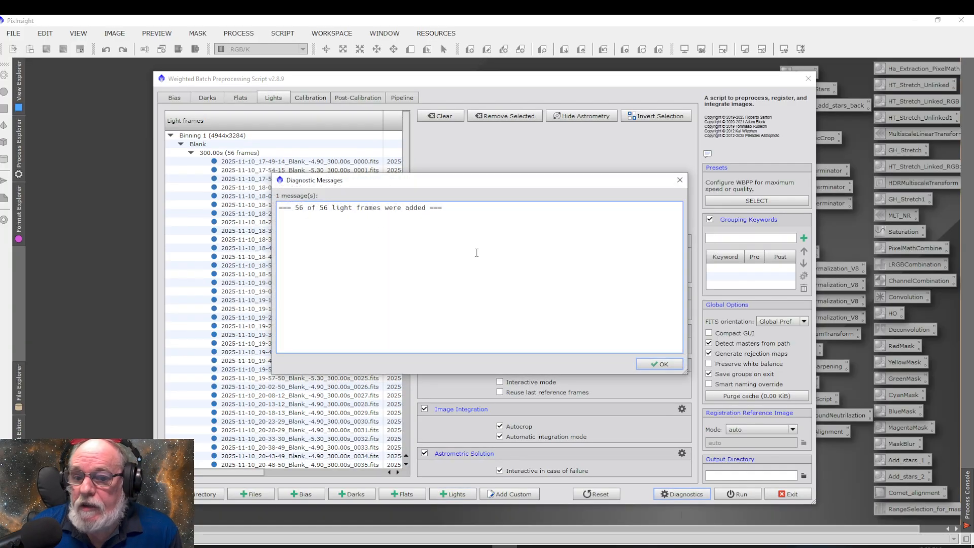
click(661, 364)
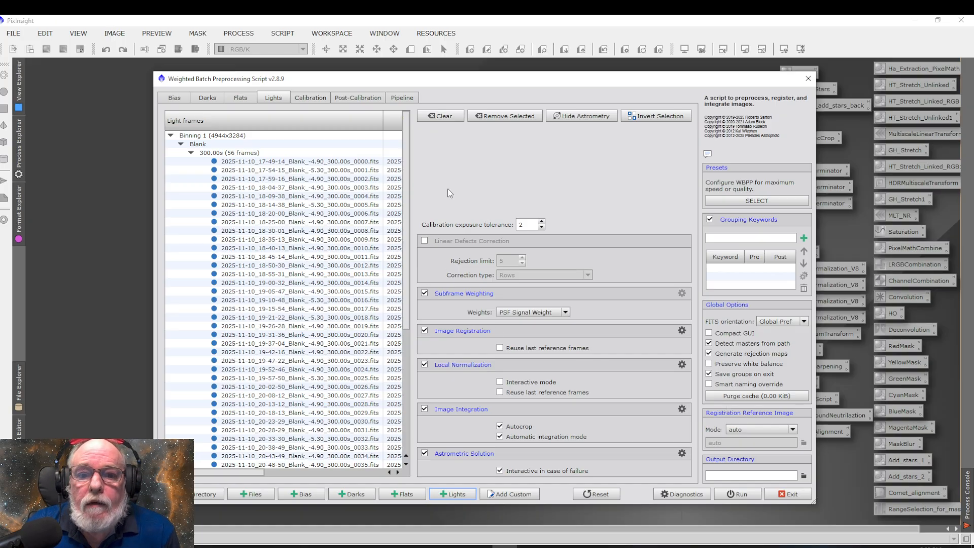
Check in the calibration overview which darks and flats are matched to the light group and to the flat group
click(308, 98)
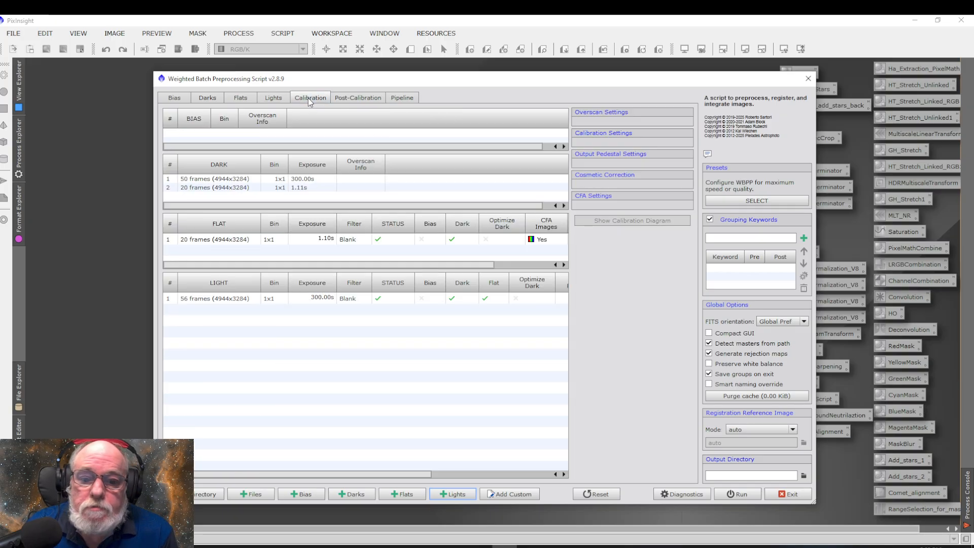
click(202, 300)
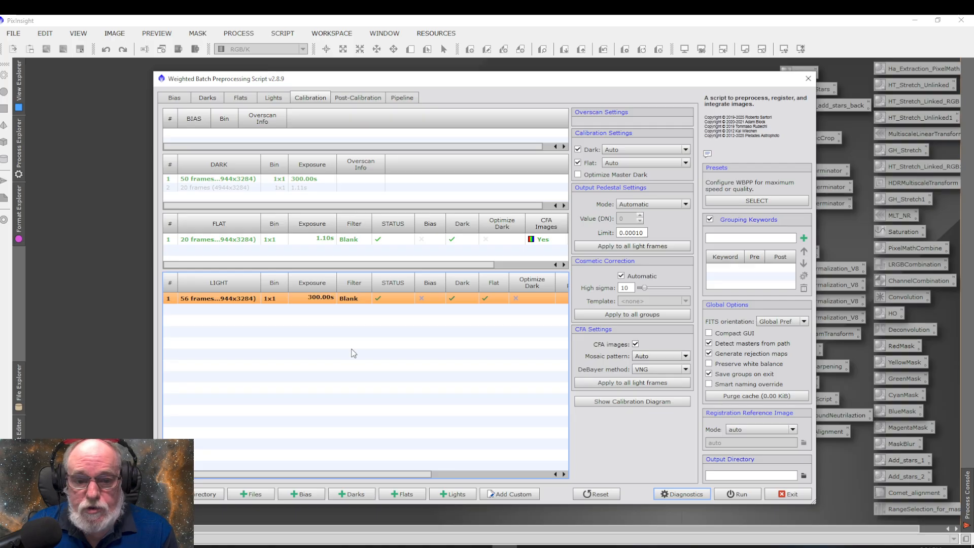
click(218, 239)
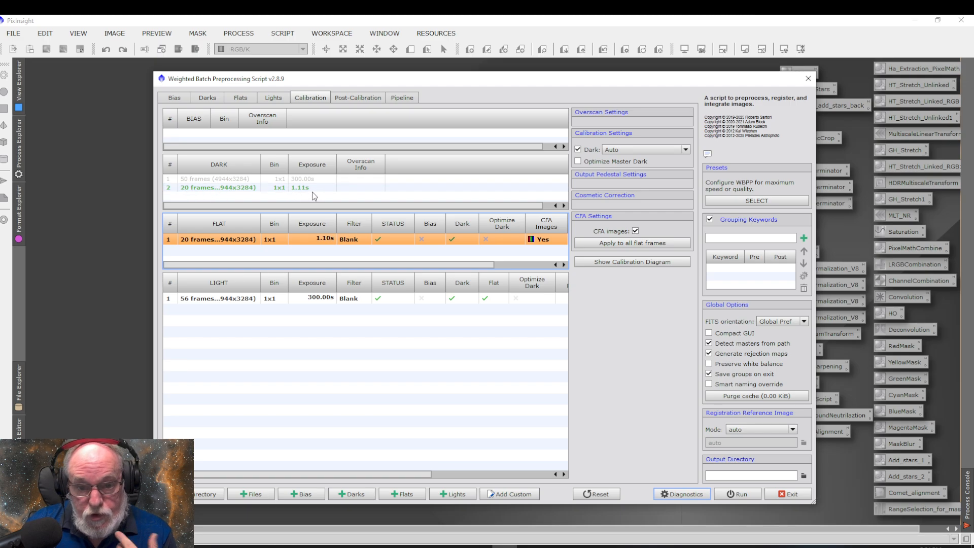
For the light group, set the output pedestal to a literal value of 500 DN and replace automatic cosmetic correction with the CC template
click(237, 303)
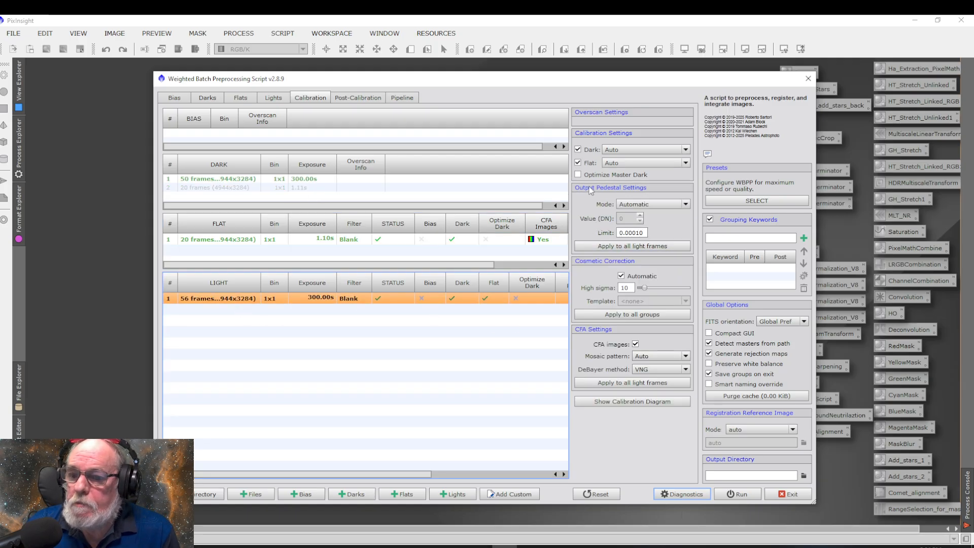
click(688, 206)
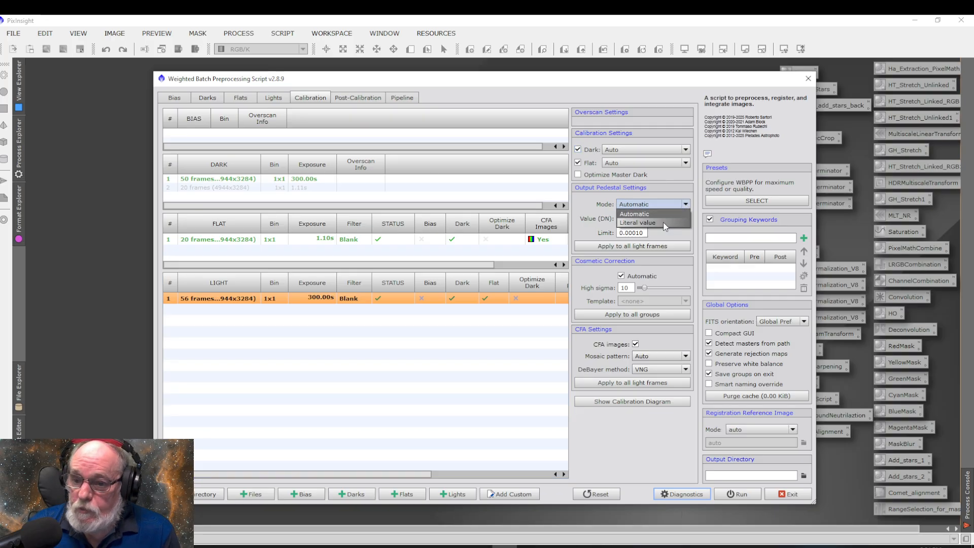
click(649, 222)
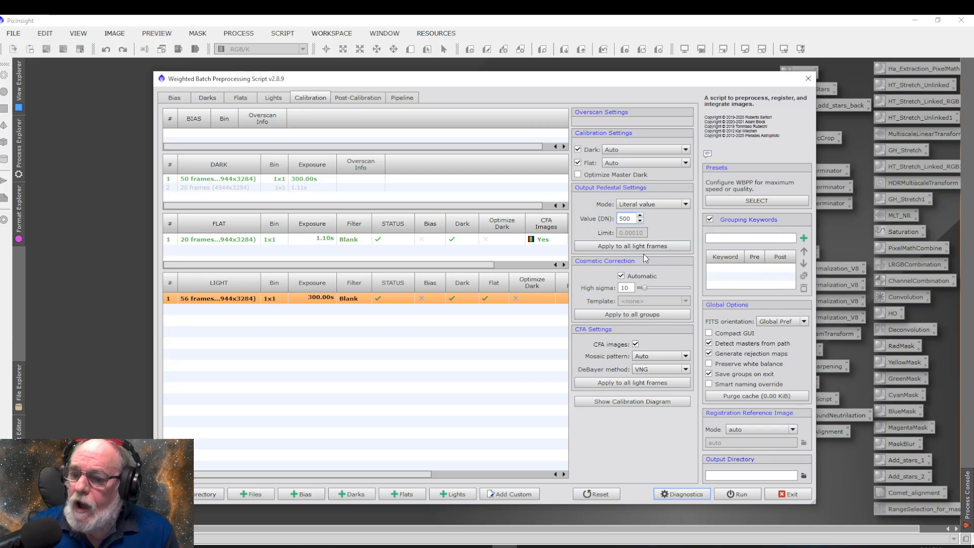
click(621, 276)
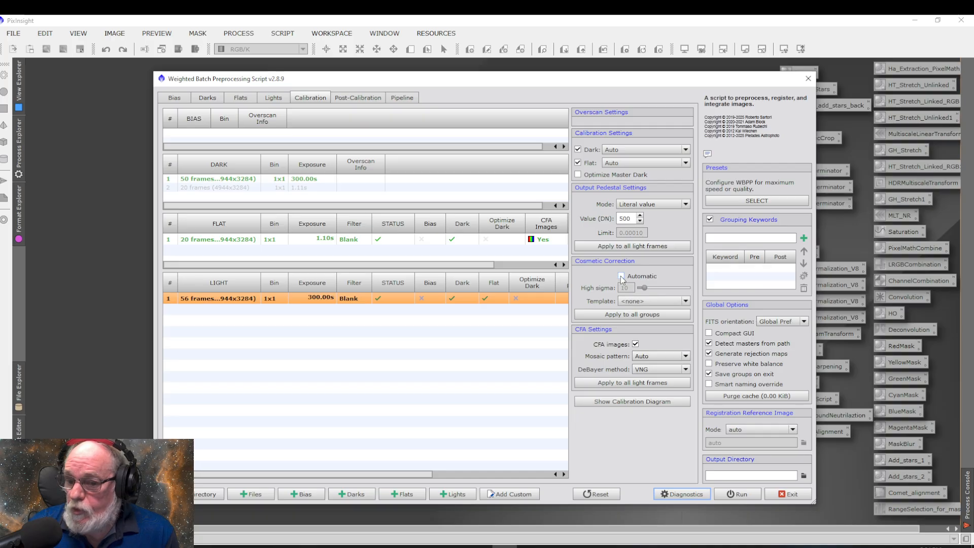
click(643, 301)
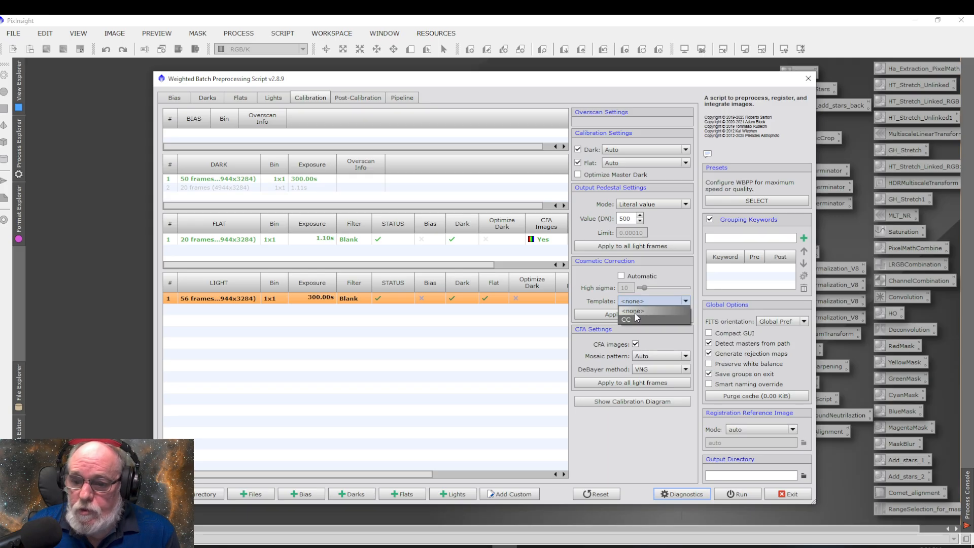
click(635, 319)
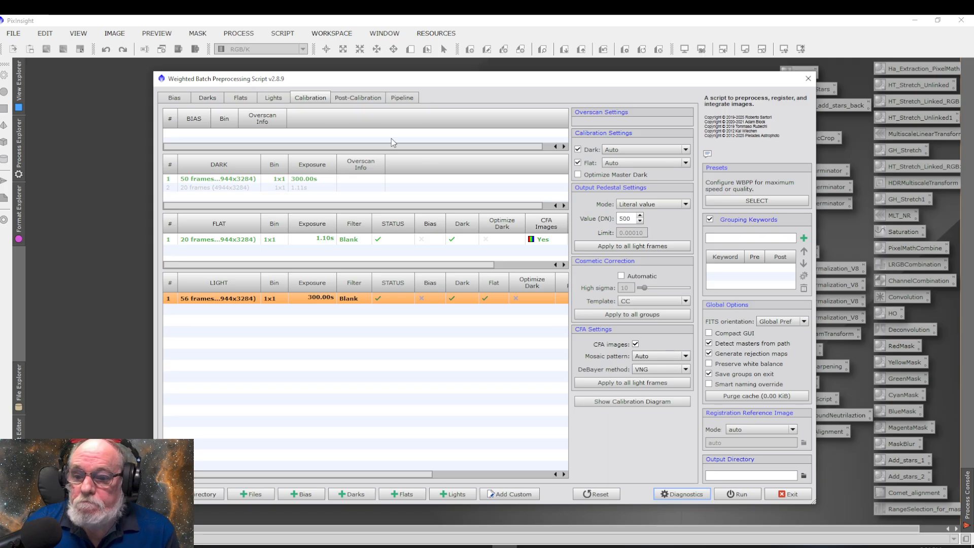
Enable drizzle for the light group in the post-calibration settings with fast mode turned off
click(355, 99)
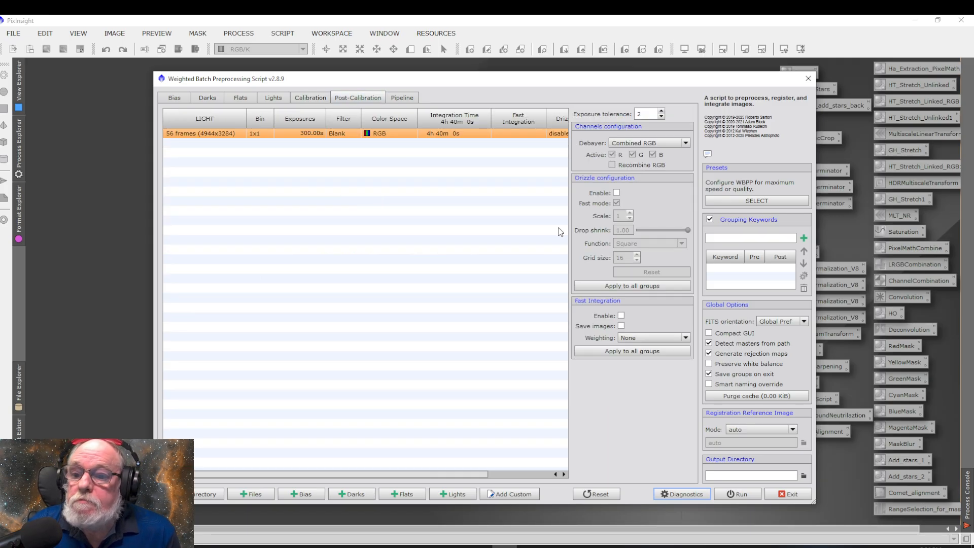
click(617, 192)
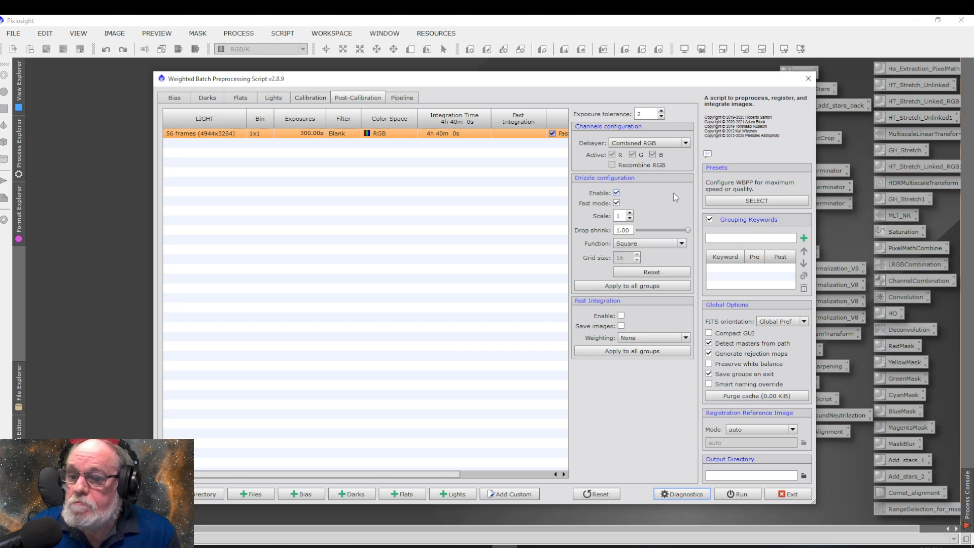
click(616, 203)
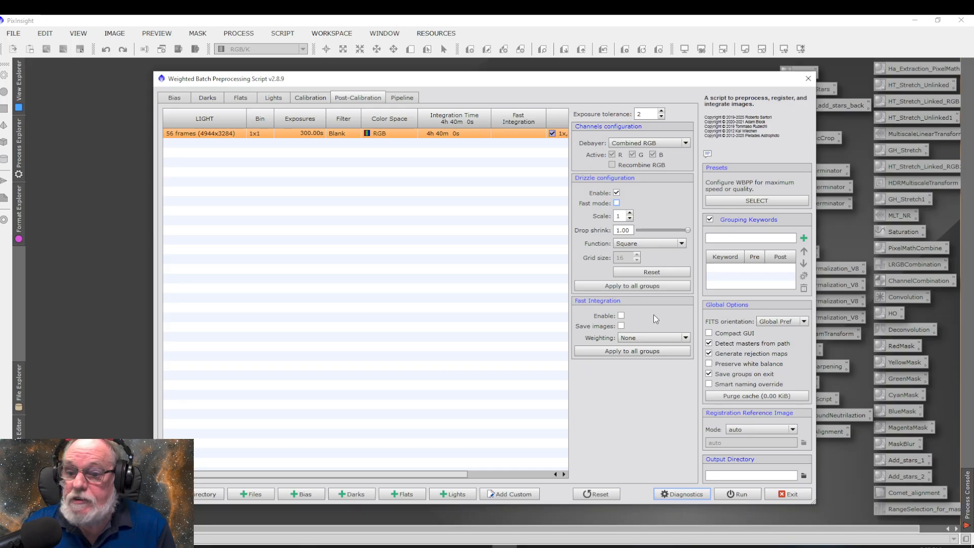
Create a folder named Pixinsight inside 2025-11-10 > Andromeda Galaxy and set it as the output directory
click(802, 478)
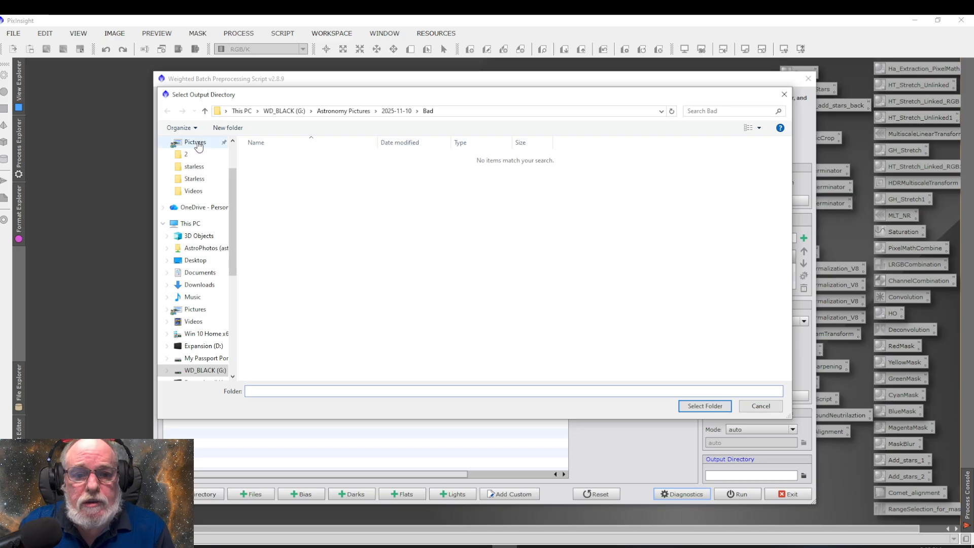
click(205, 112)
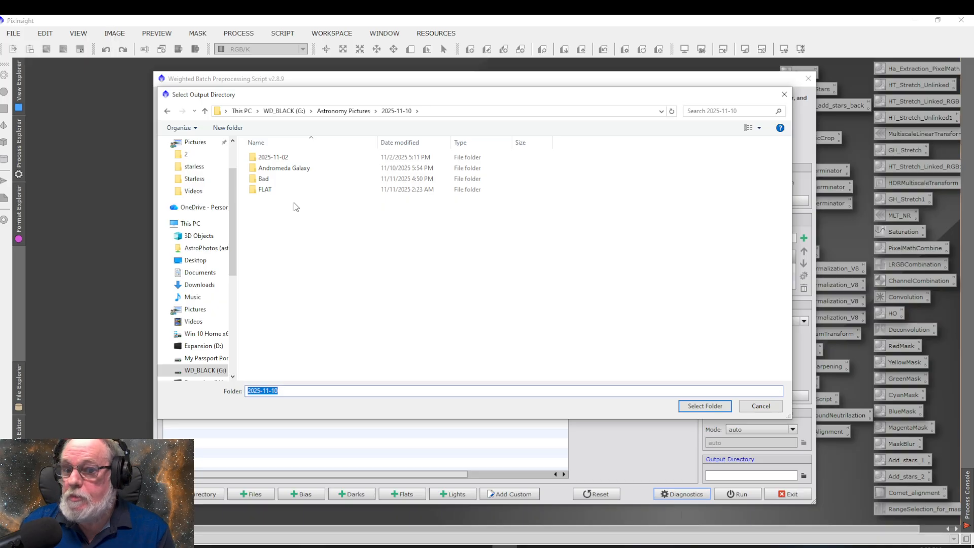
double_click(286, 170)
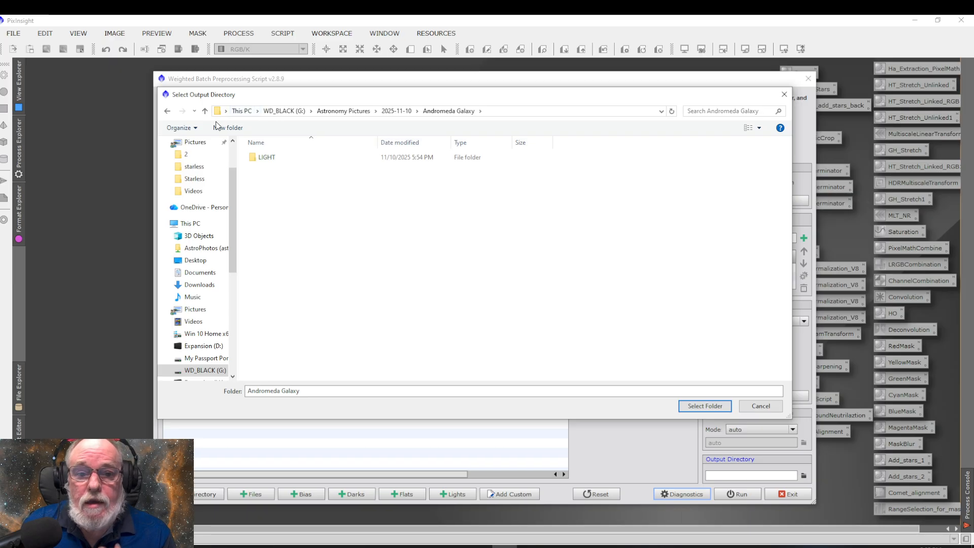
click(227, 129)
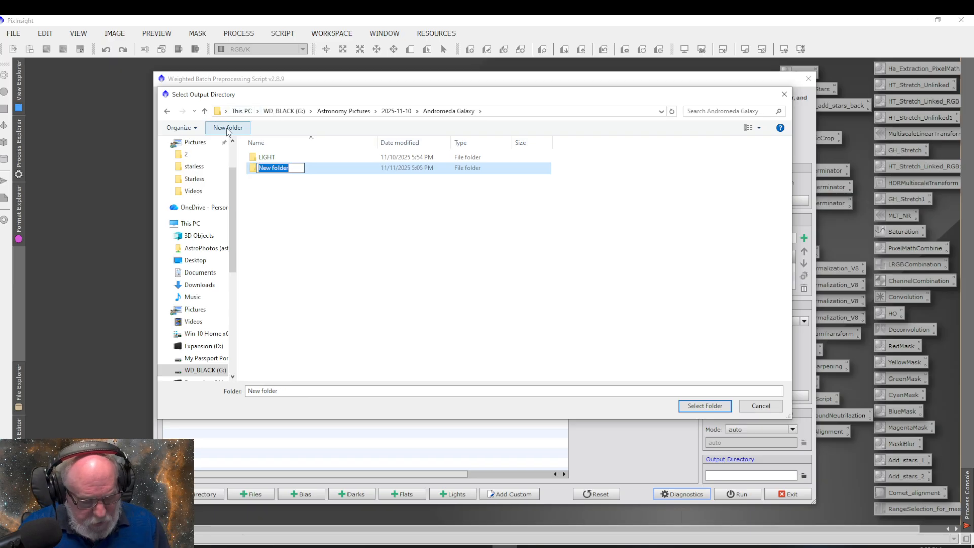
text(Pix)
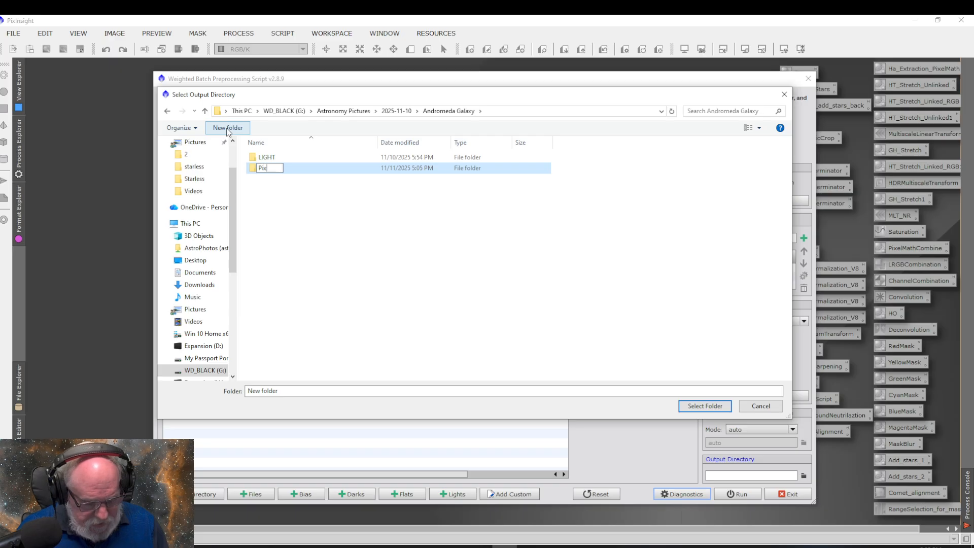
text(insight)
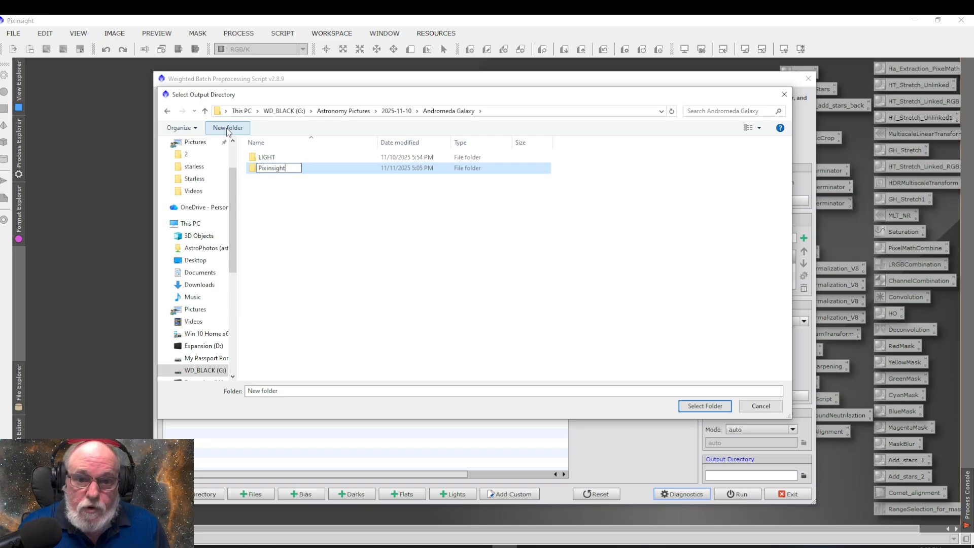
key(Return)
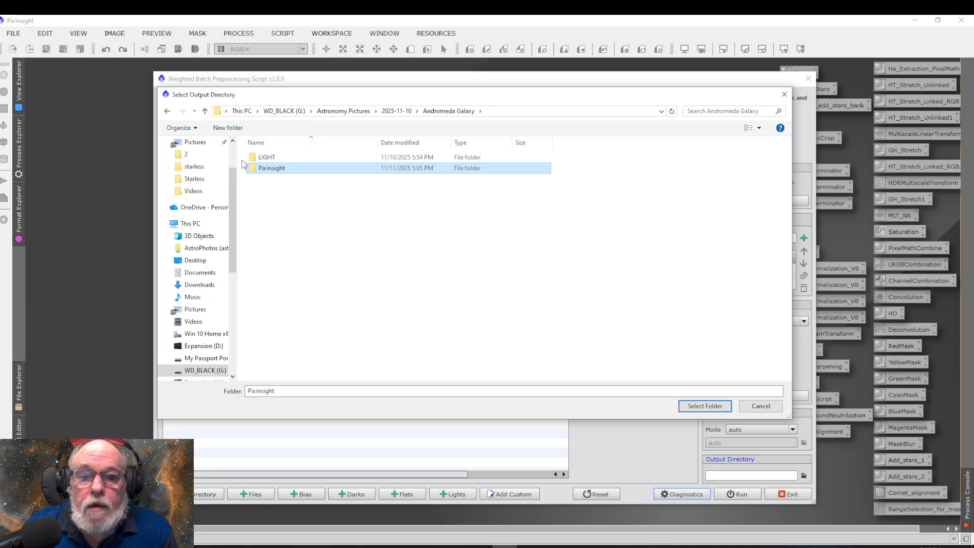
double_click(281, 172)
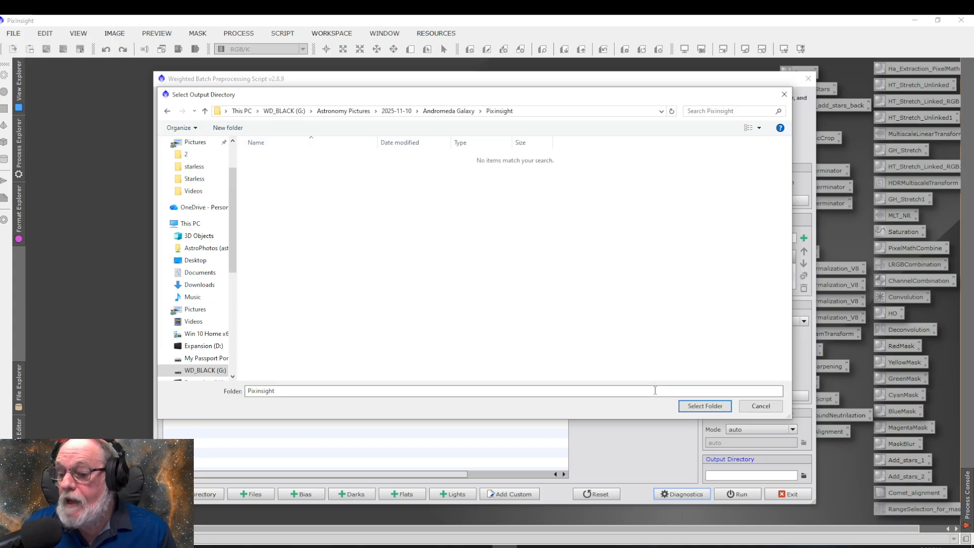
click(700, 407)
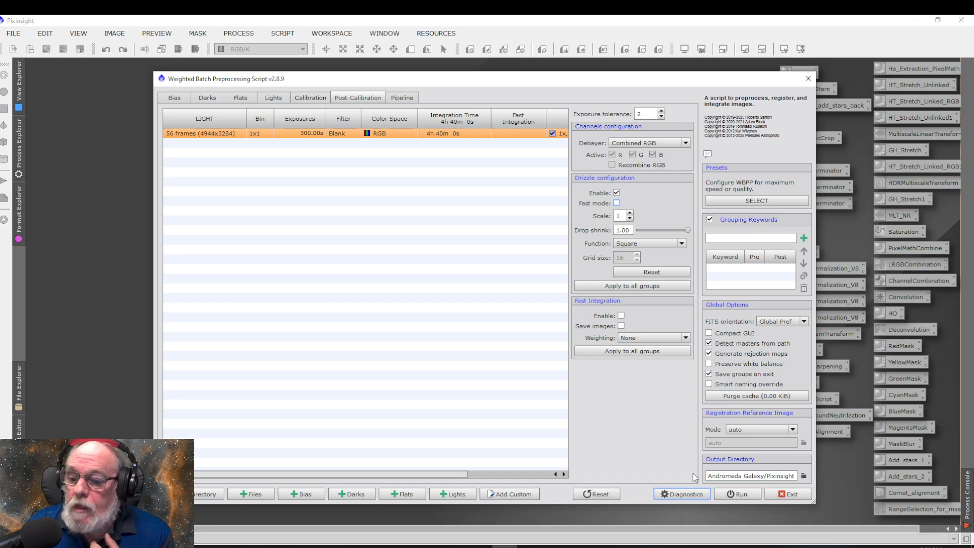
Run the diagnostics and dismiss their report, and start the batch preprocessing, reviewing and accepting its diagnostic messages
click(683, 494)
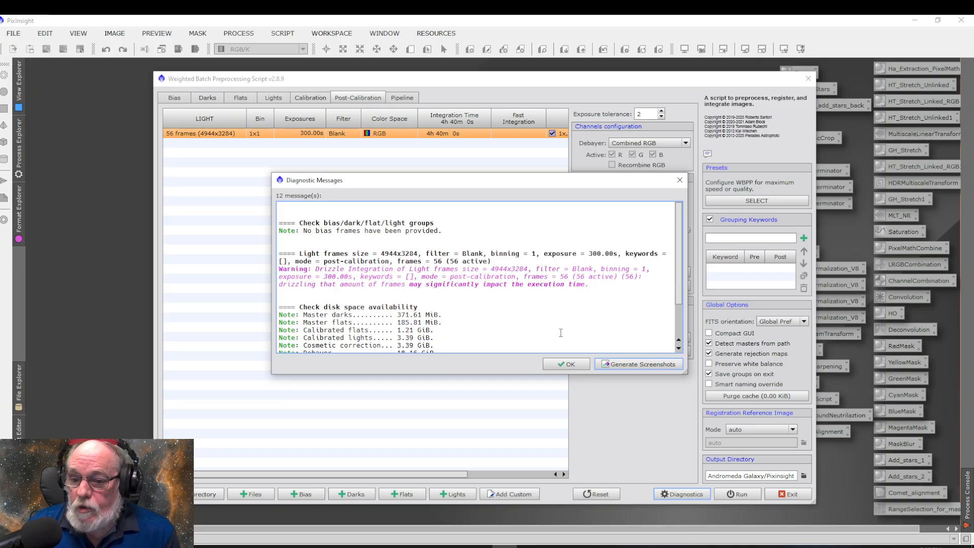
click(567, 364)
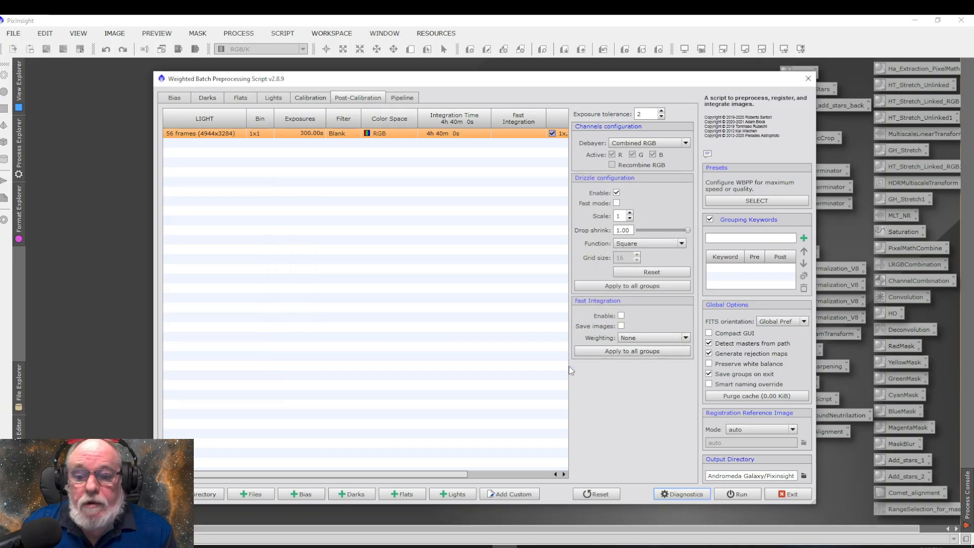
click(742, 495)
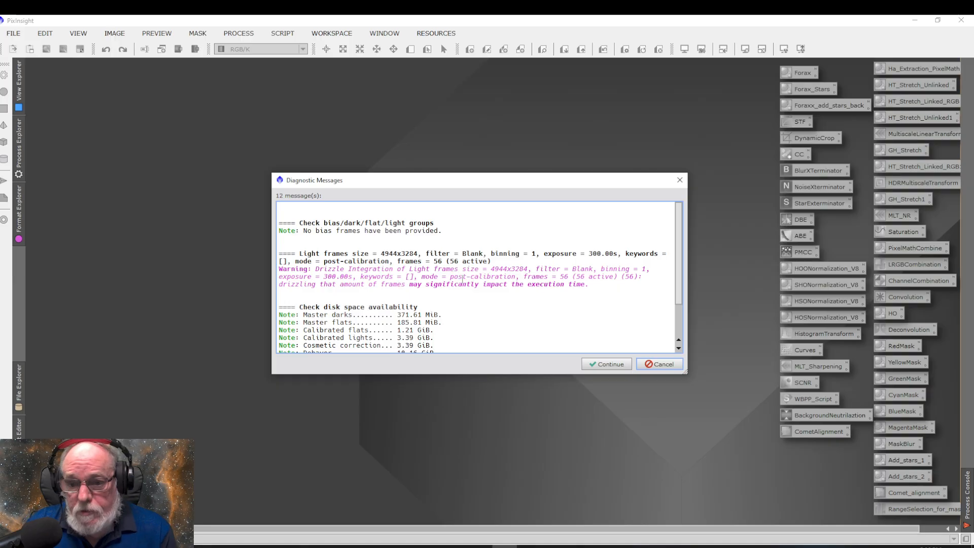
scroll(476, 297, down, 1)
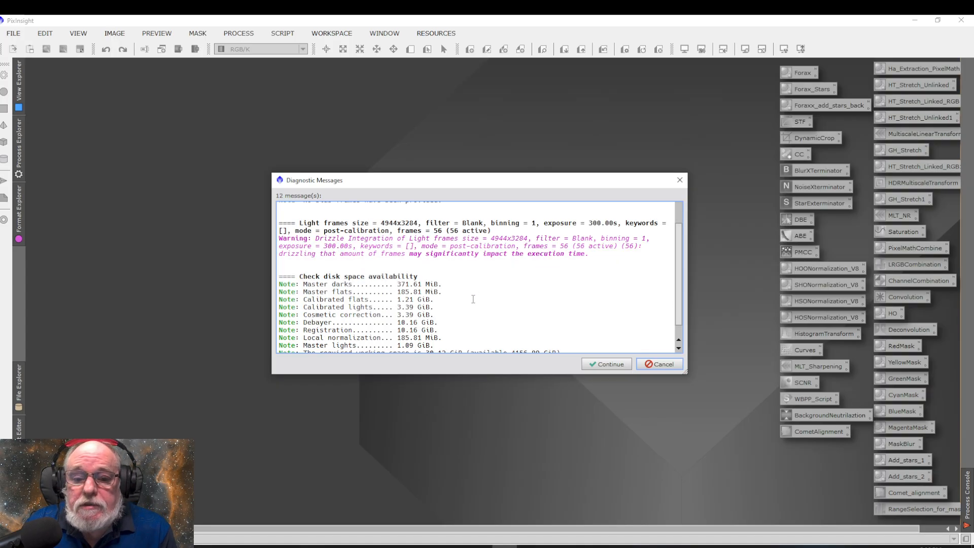
scroll(473, 299, down, 1)
click(609, 364)
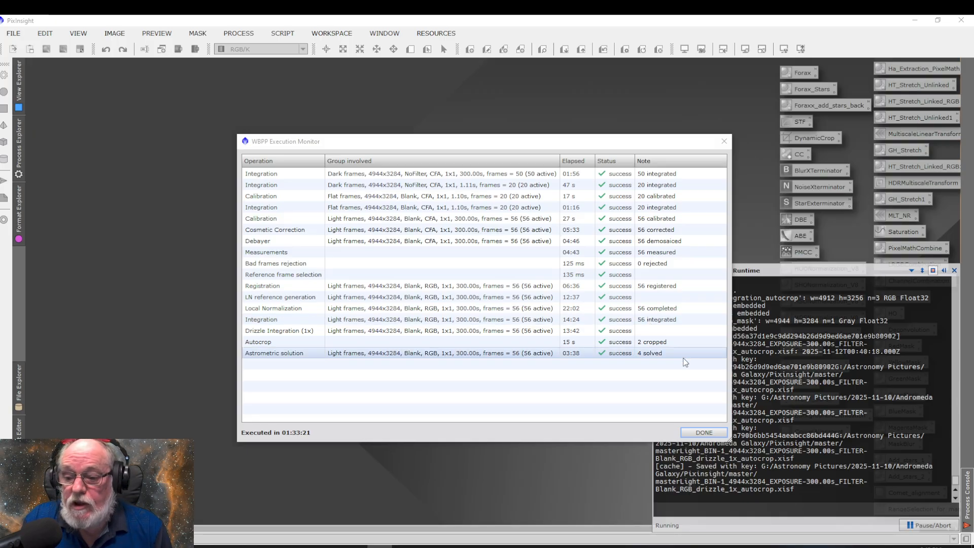
Close the finished execution monitor and the smart report, and exit the Weighted Batch Preprocessing script
click(698, 435)
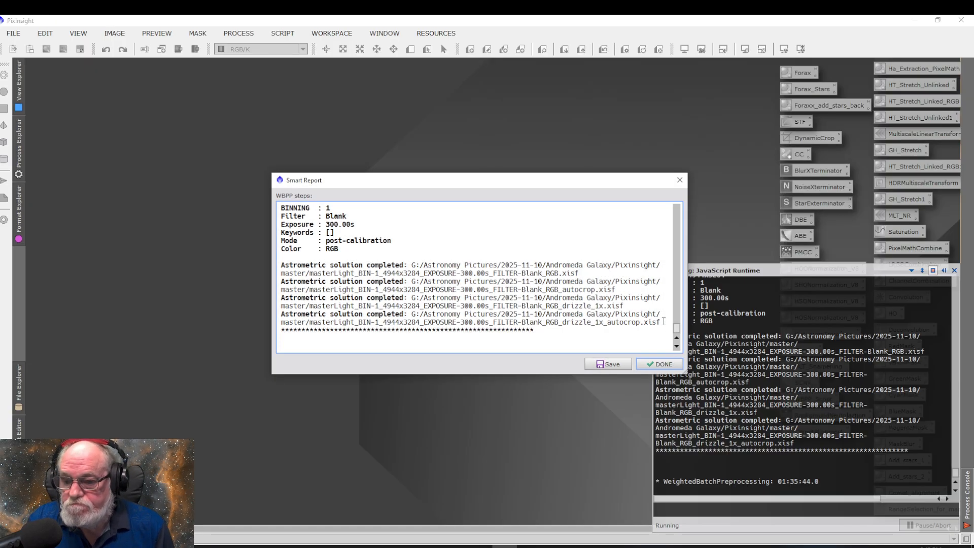
click(661, 365)
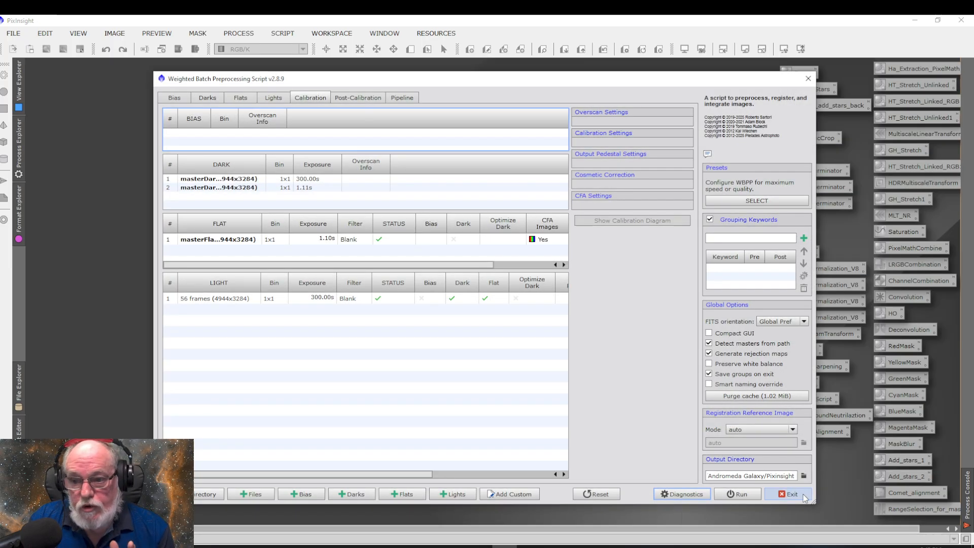
click(802, 496)
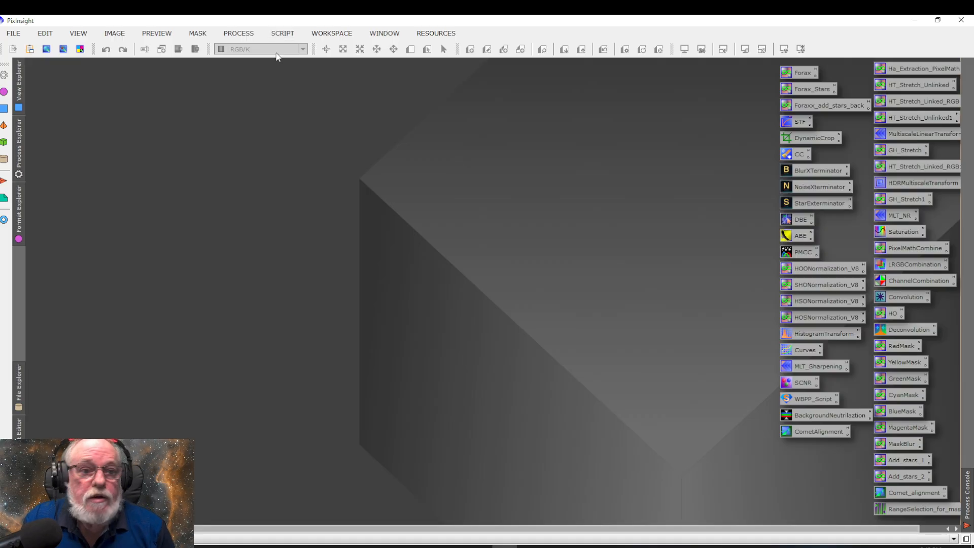
Start opening an image and browse to the 2025-11-10 > Andromeda Galaxy > Pixinsight > master folder in Astronomy Pictures
click(14, 33)
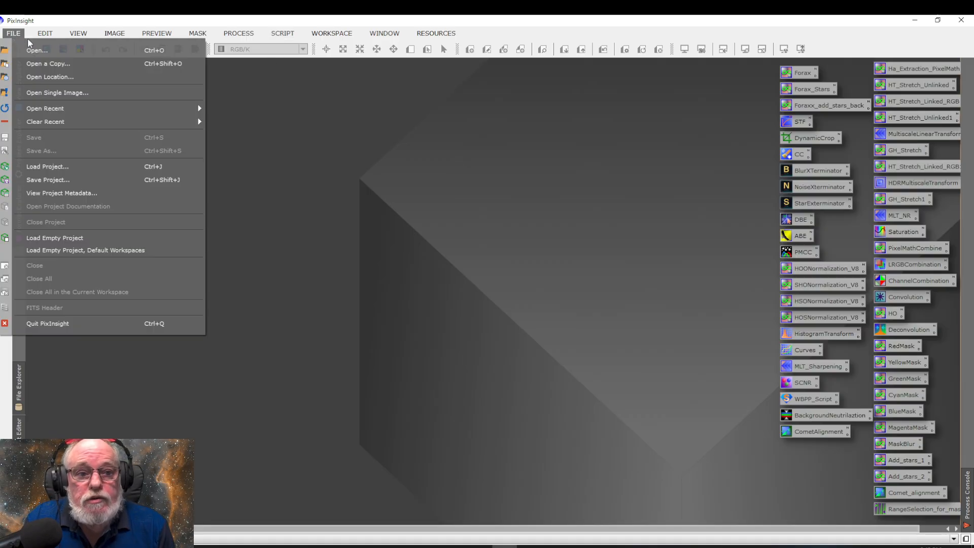
click(48, 53)
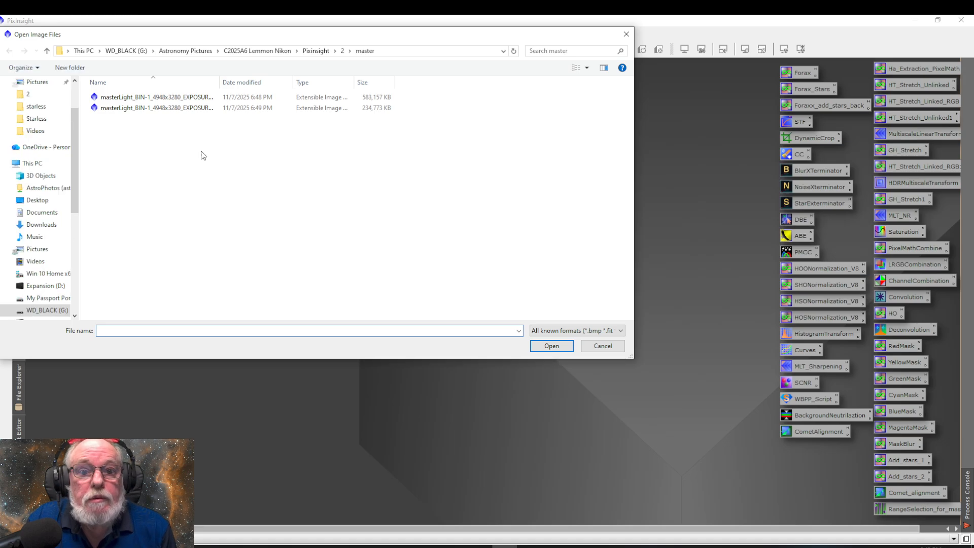
click(47, 51)
click(47, 51)
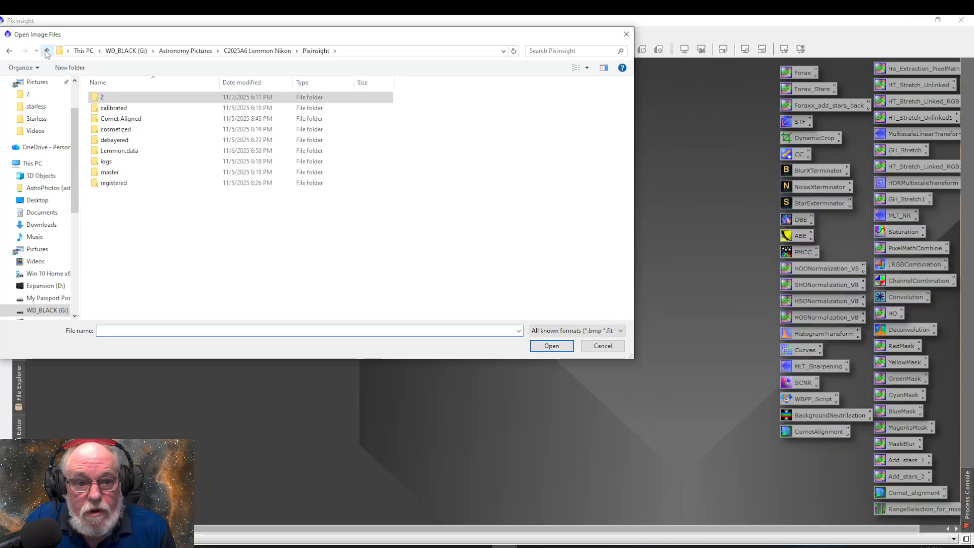
click(47, 51)
click(48, 51)
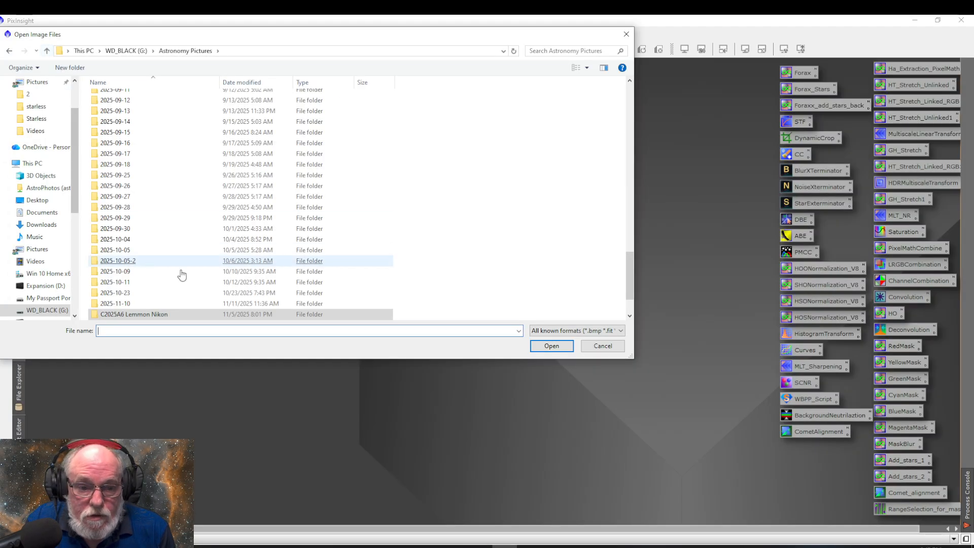
double_click(130, 305)
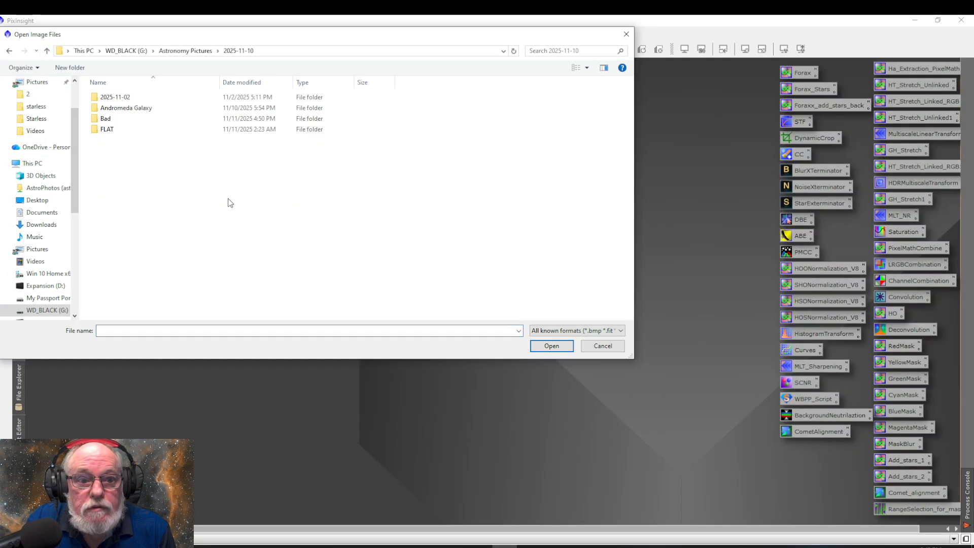
double_click(122, 108)
double_click(115, 107)
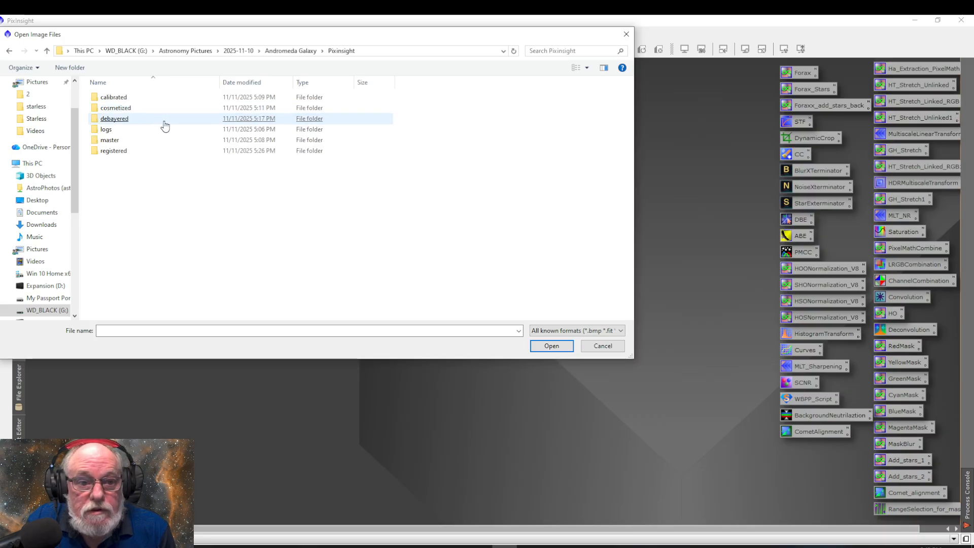
double_click(109, 140)
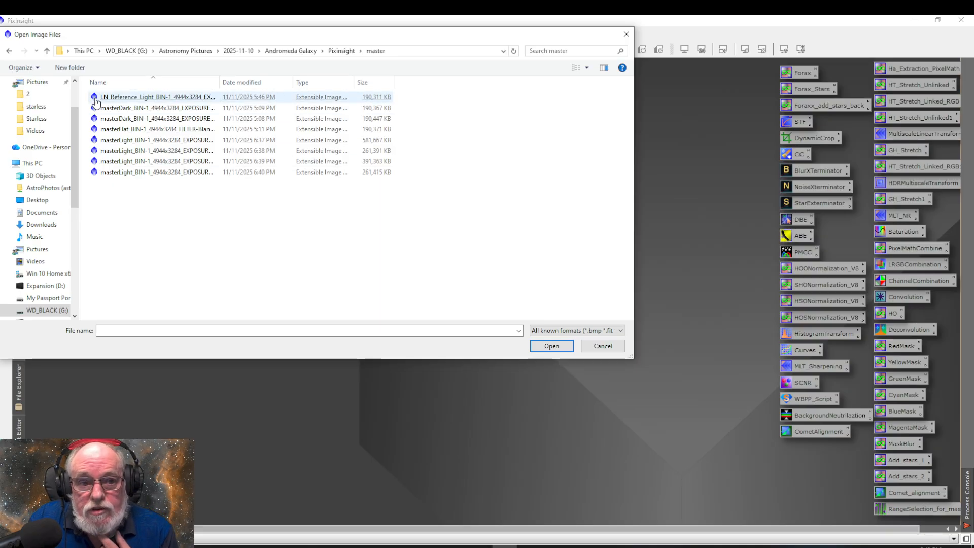
Examine the local normalization reference, master dark, master flat and first master light files in the master folder
click(151, 101)
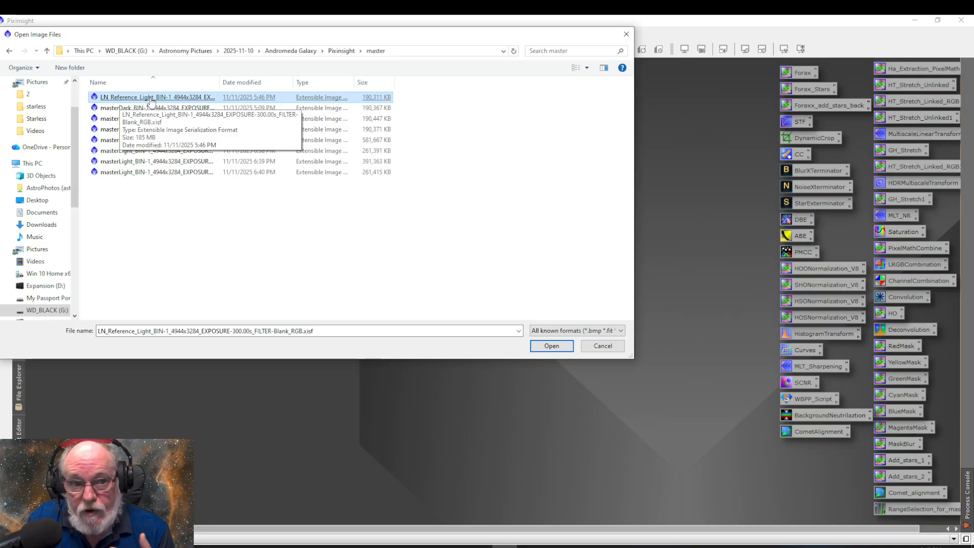
click(136, 111)
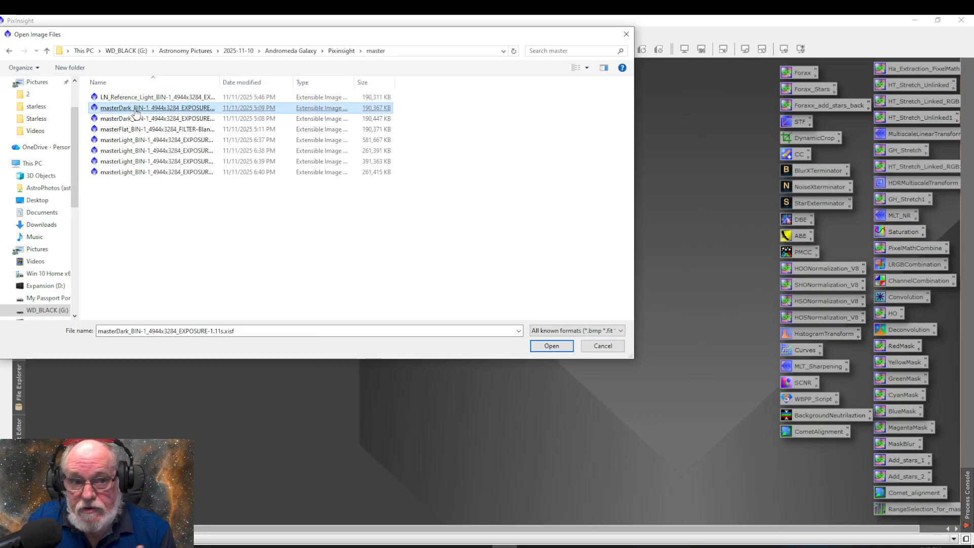
click(134, 119)
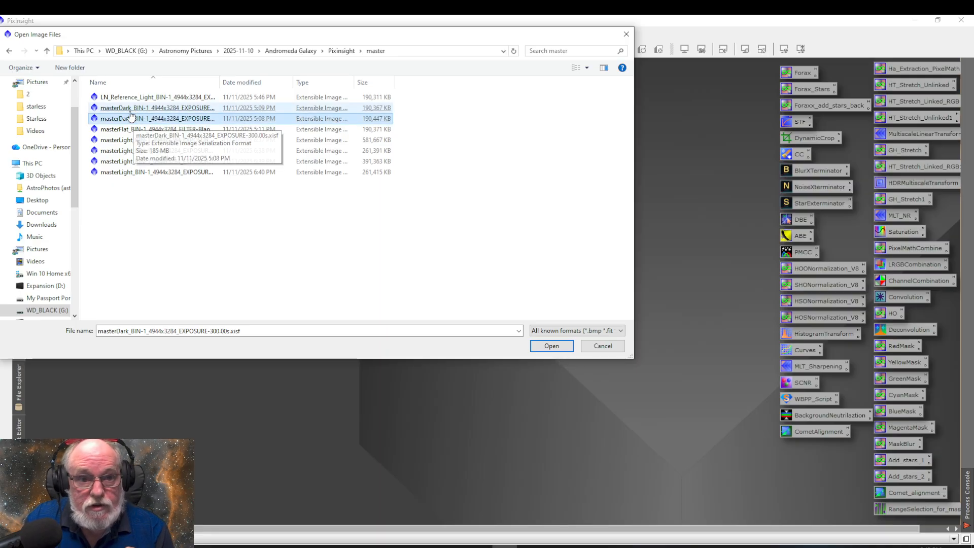
click(128, 108)
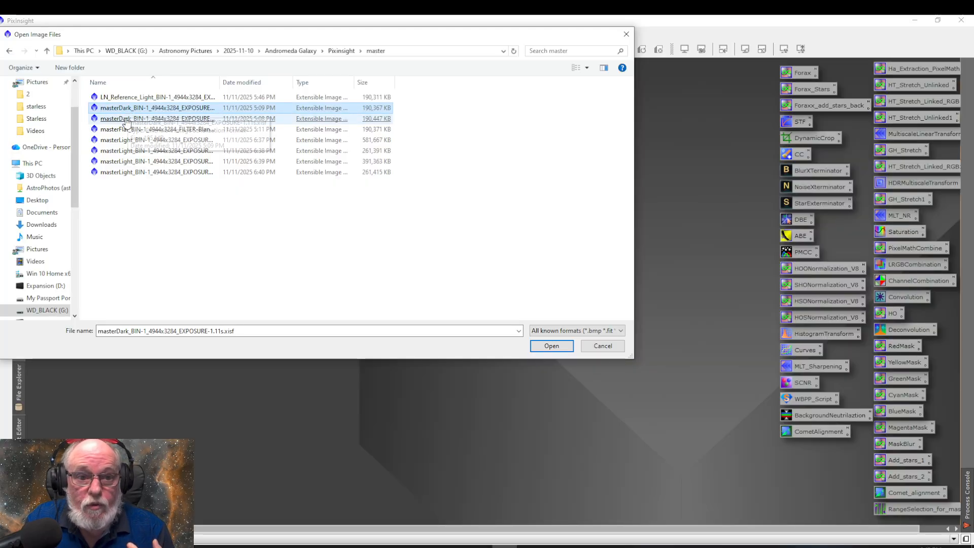
click(126, 120)
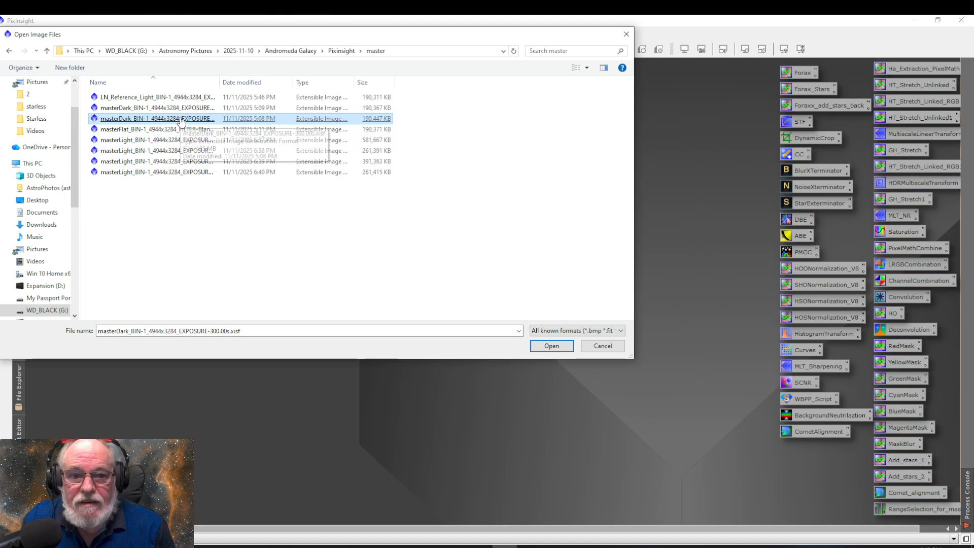
click(182, 111)
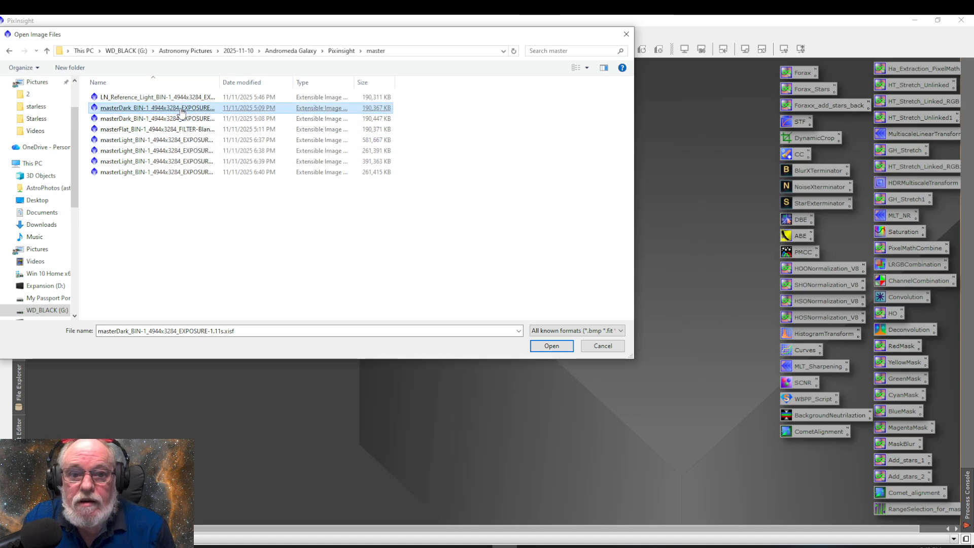
click(156, 121)
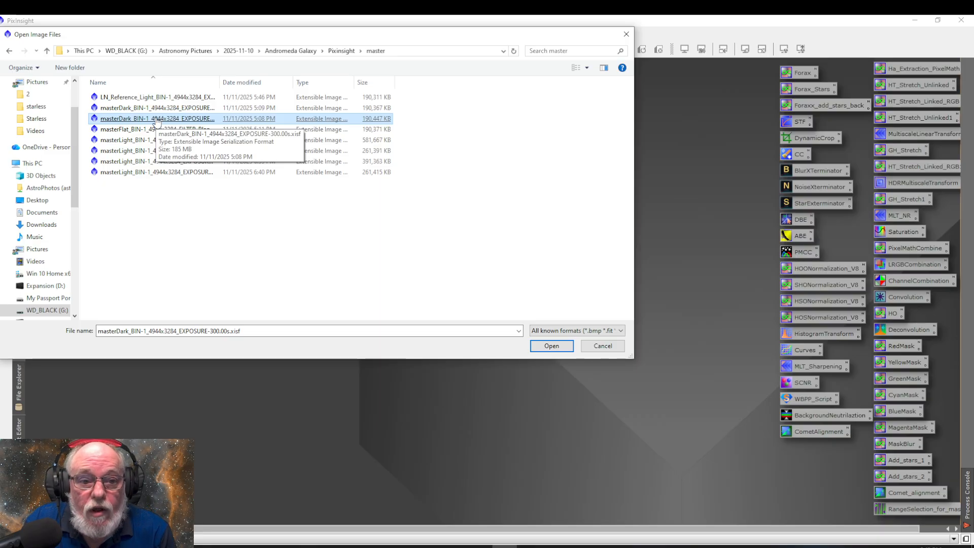
click(156, 130)
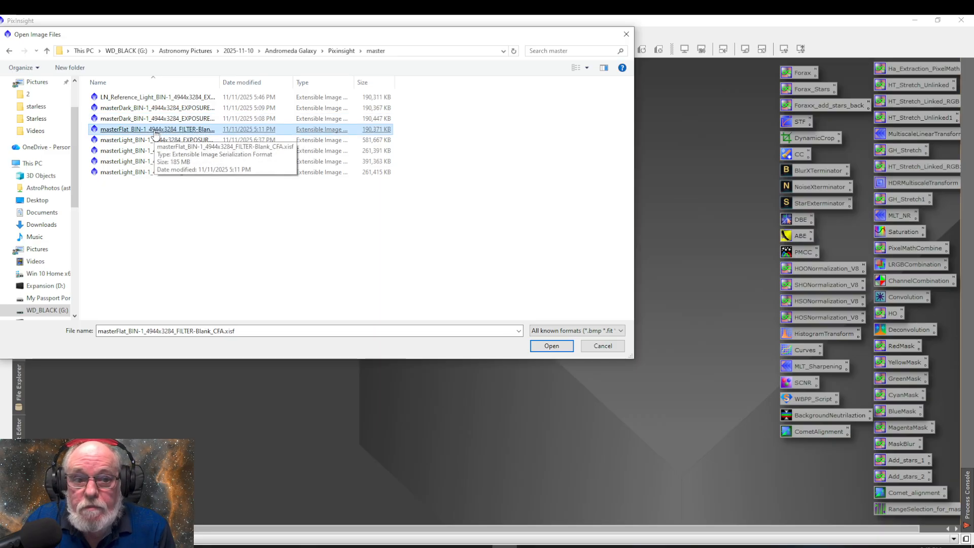
click(156, 142)
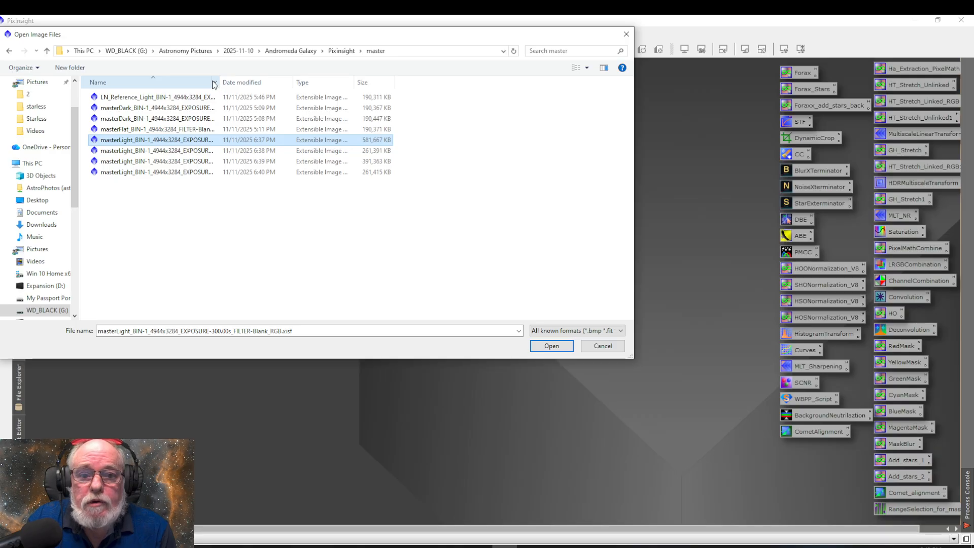
Widen the file name column and compare the autocrop, drizzle_1x and drizzle_1x_autocrop versions of the master light
drag(219, 85, 341, 95)
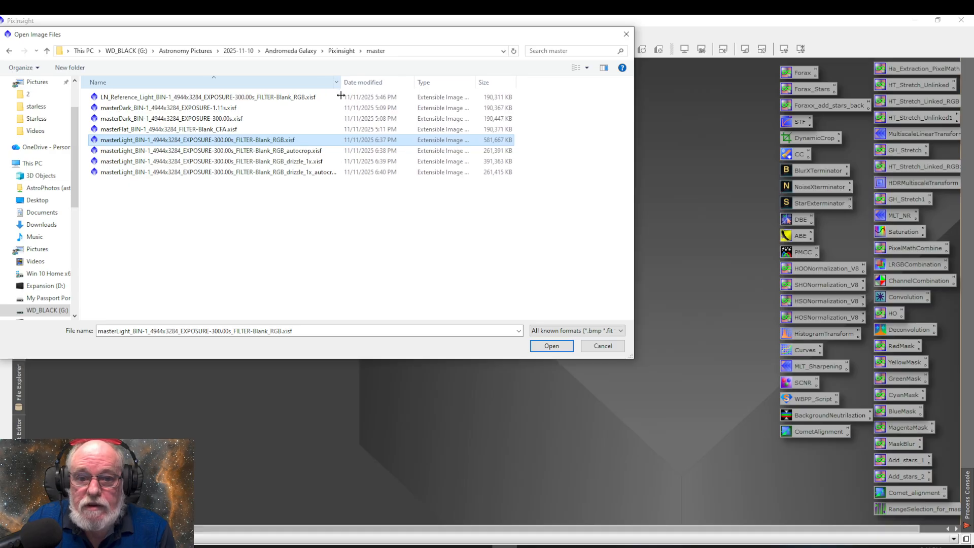
click(222, 152)
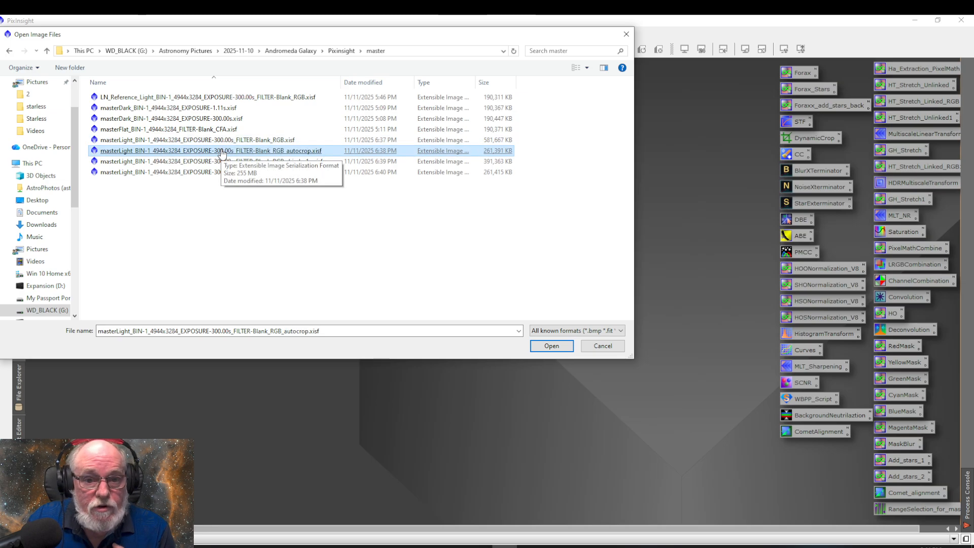
click(226, 166)
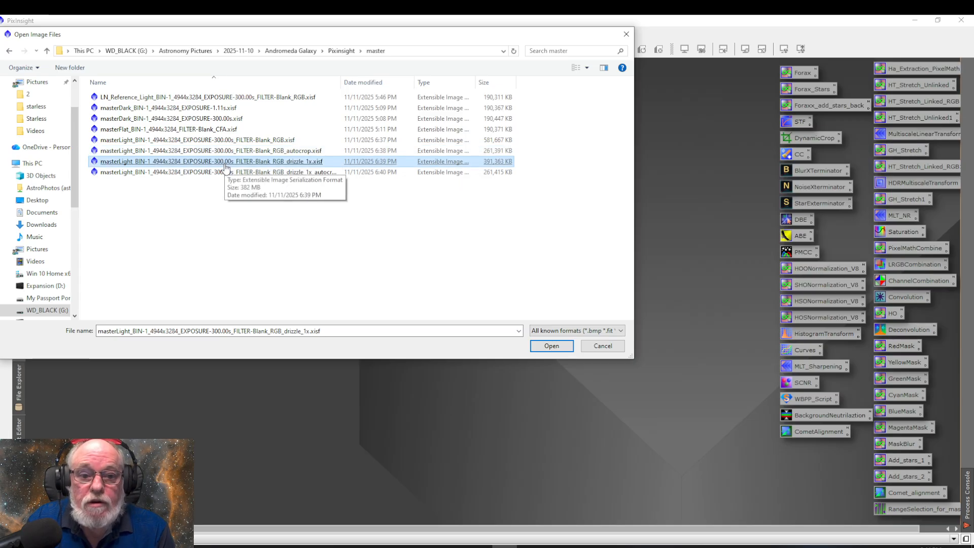
click(226, 172)
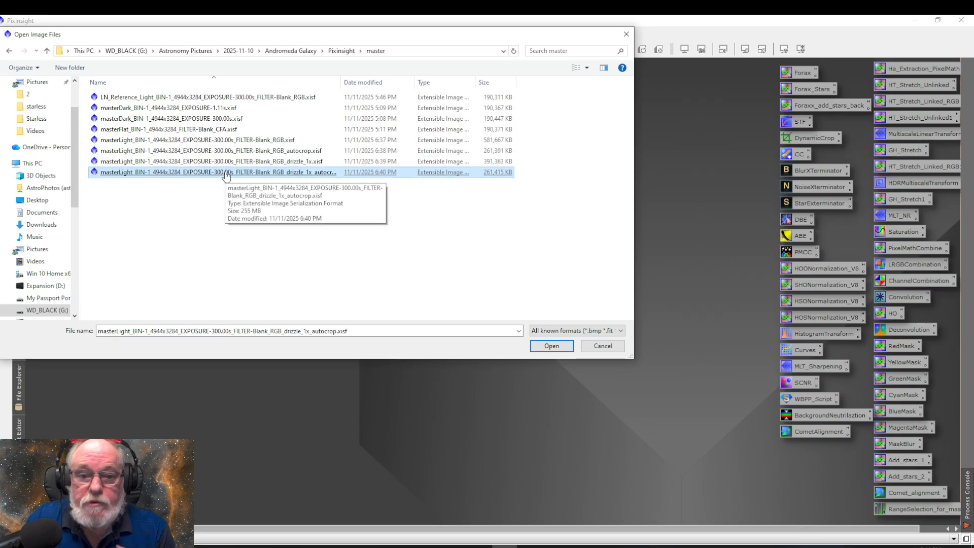
Open the FILTER-Blank_RGB_autocrop.xisf master light, and also open the uncropped FILTER-Blank_RGB.xisf master light
click(236, 152)
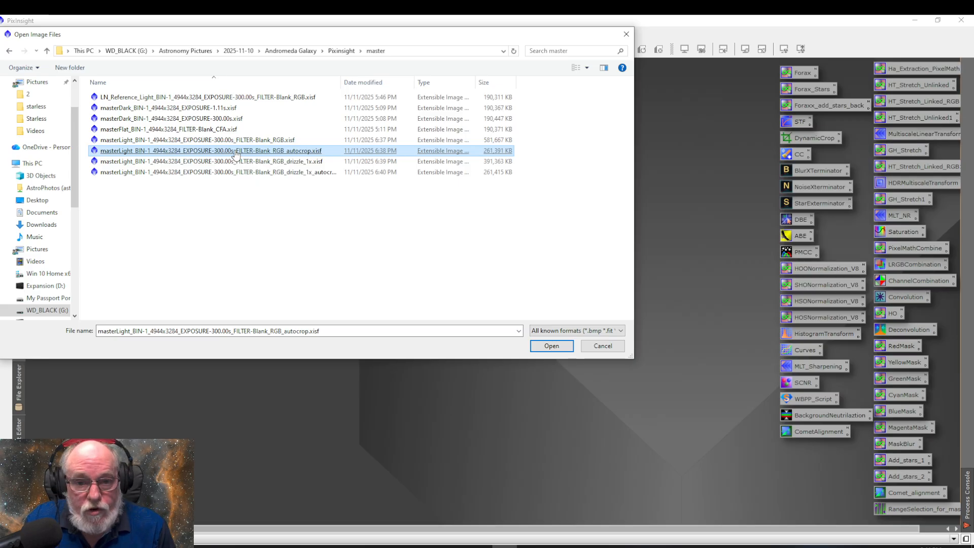
double_click(236, 152)
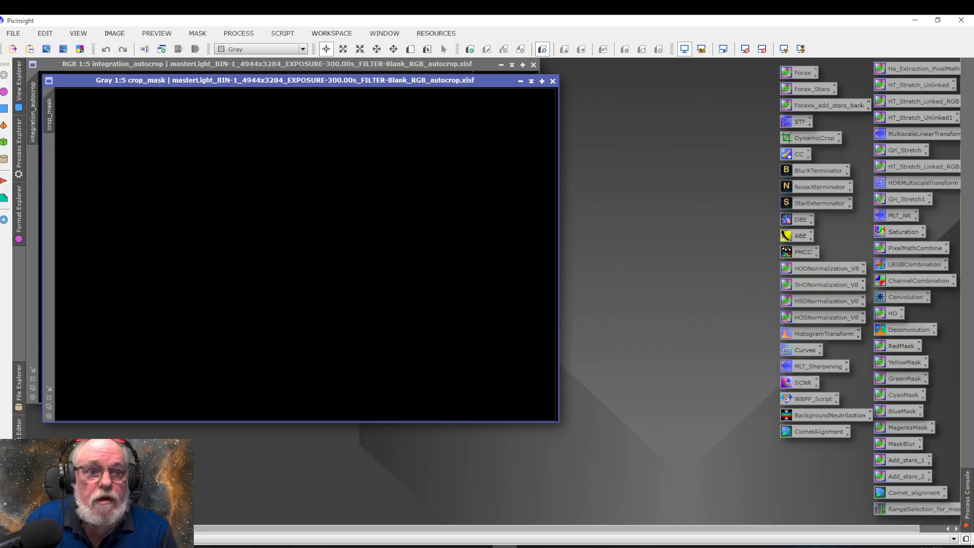
click(13, 33)
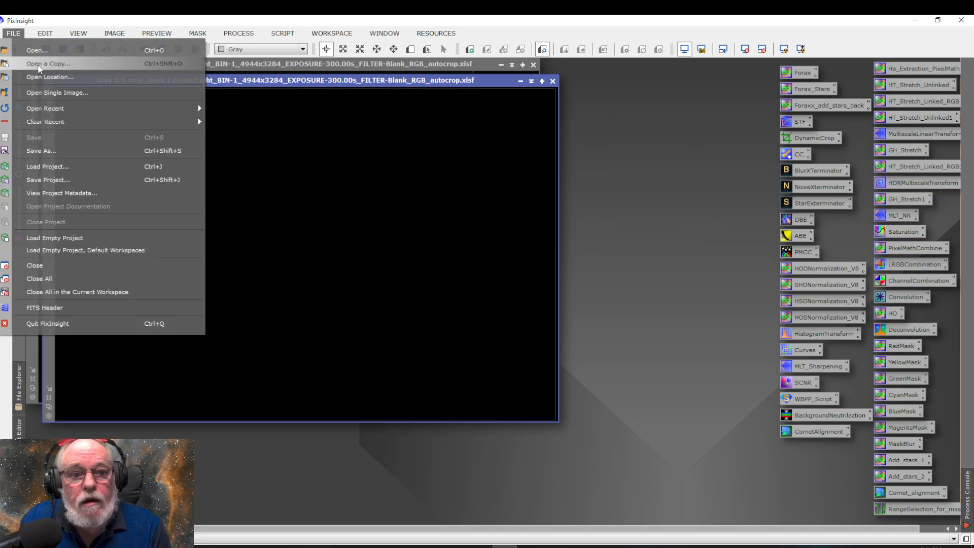
click(37, 50)
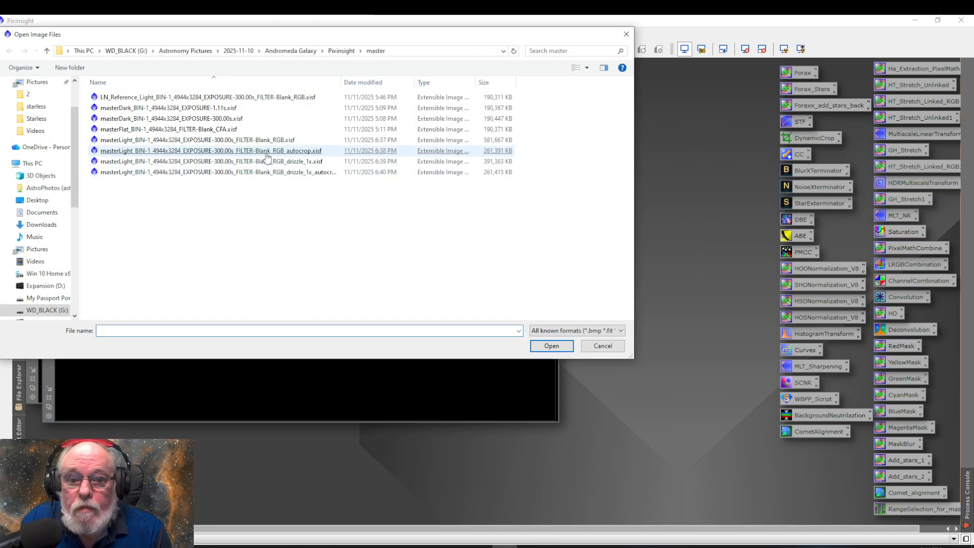
click(260, 142)
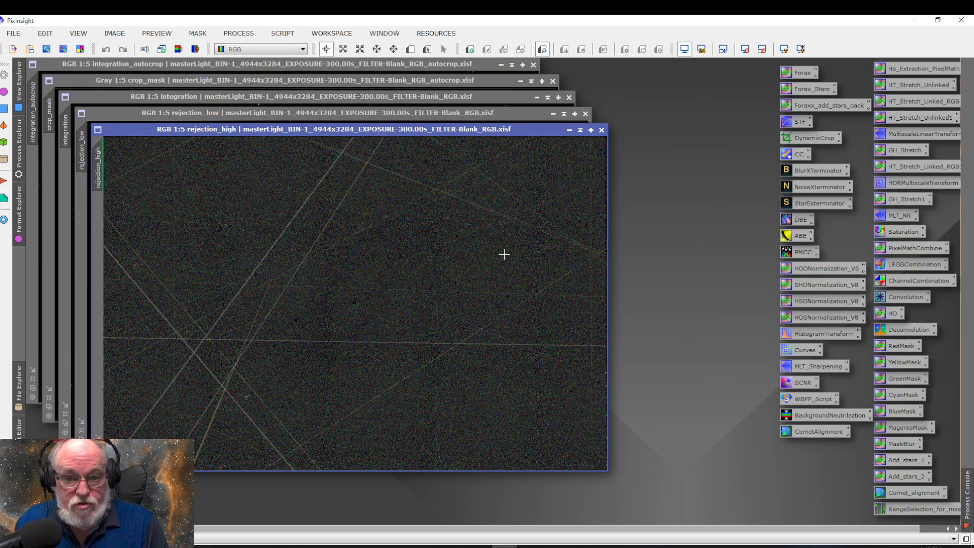
Close the rejection_high and rejection_low maps, and auto-stretch the integration image and move its window clear of the others
click(602, 130)
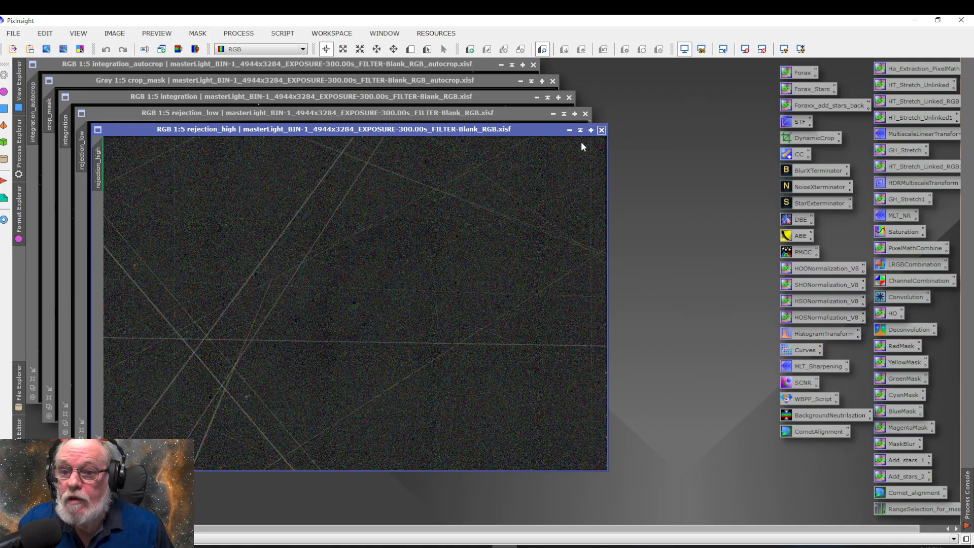
click(783, 49)
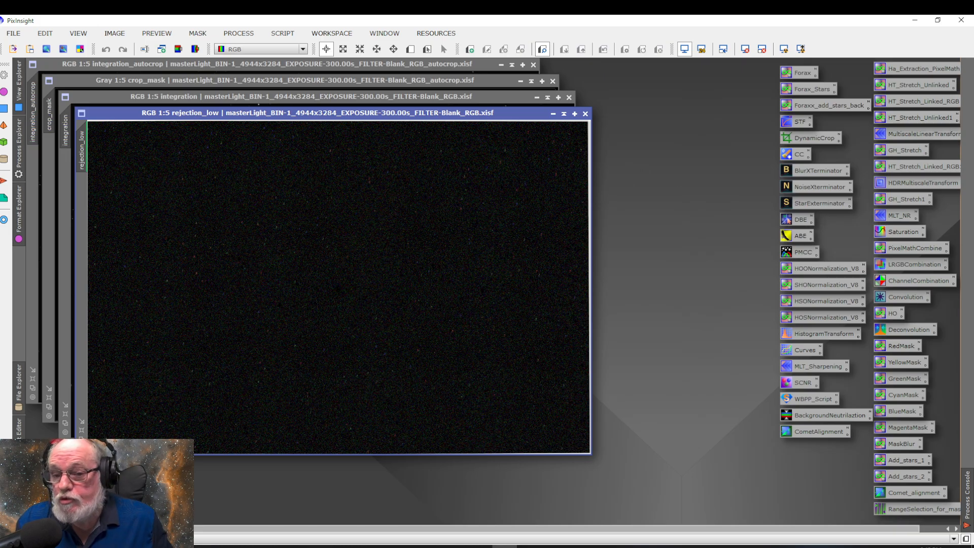
click(585, 113)
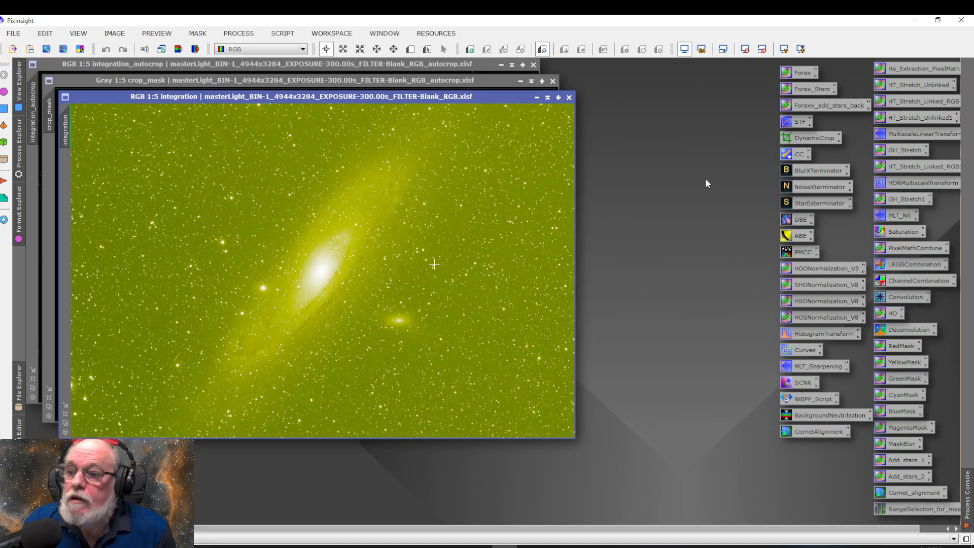
drag(494, 96, 591, 122)
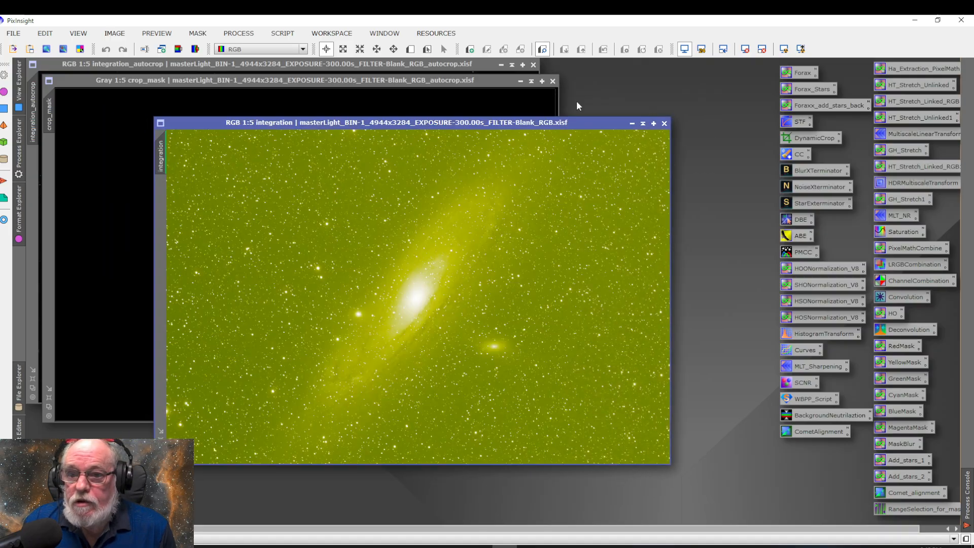
Close the crop mask, and compare the auto-stretched autocrop image over the integration image before closing it
click(496, 79)
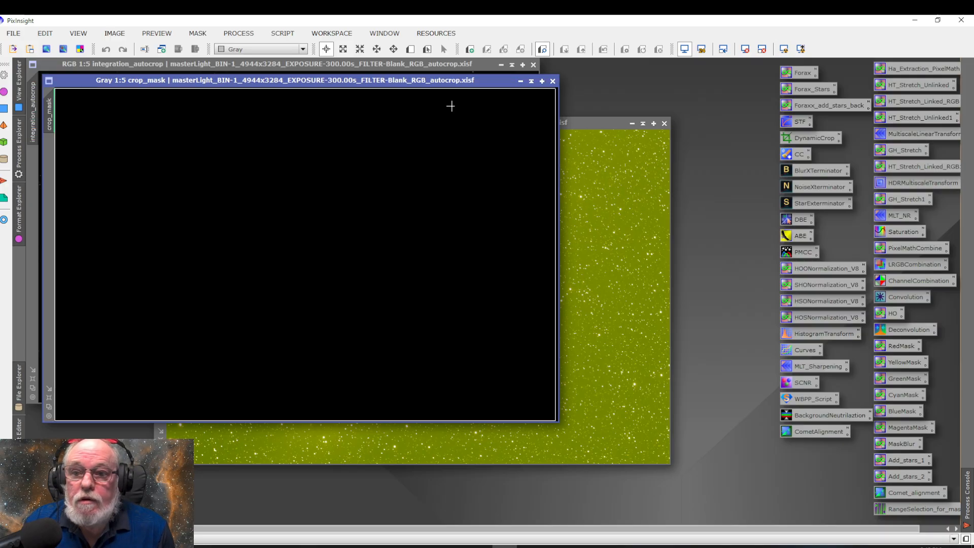
click(553, 82)
click(470, 96)
click(783, 48)
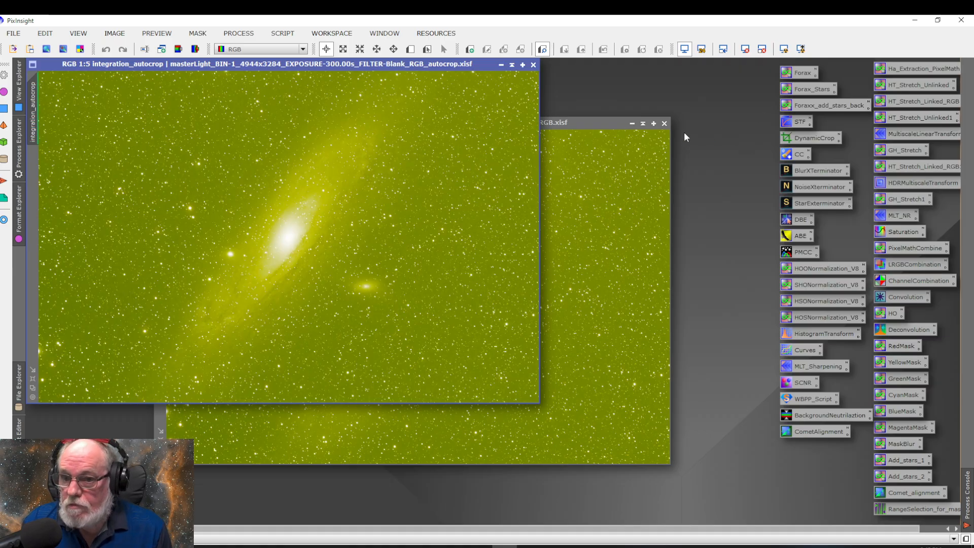
drag(443, 64, 575, 123)
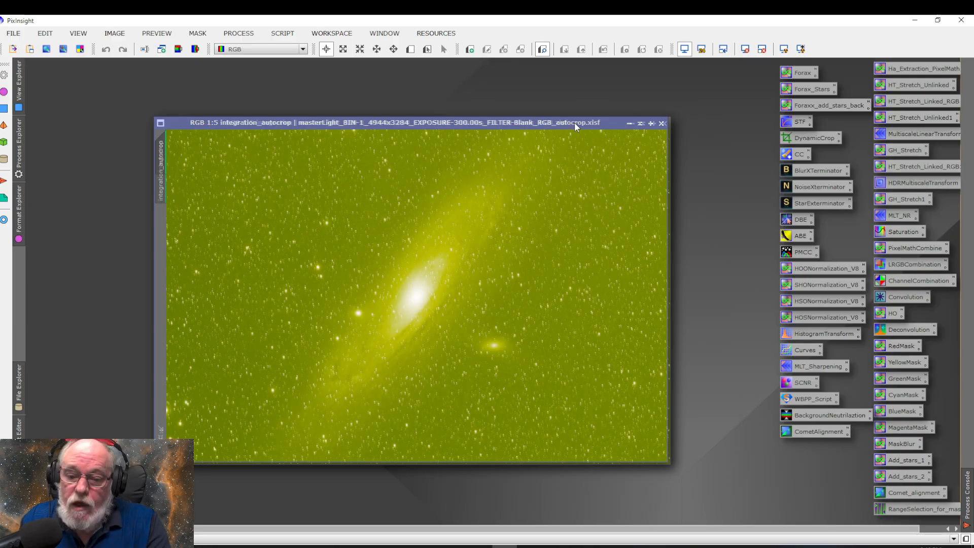
click(661, 123)
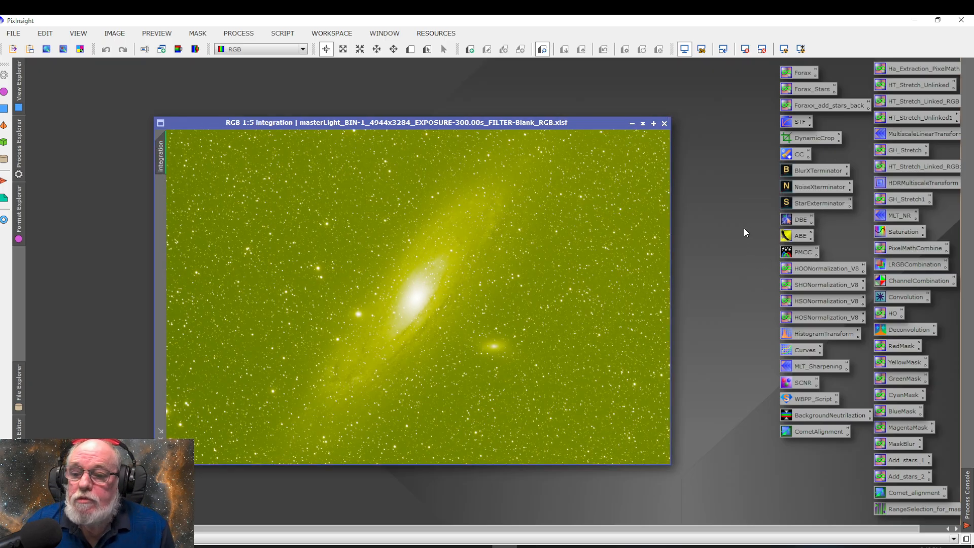
Apply an unlinked ScreenTransferFunction auto-stretch to the integration image and move its window clear of the process dialog
double_click(801, 126)
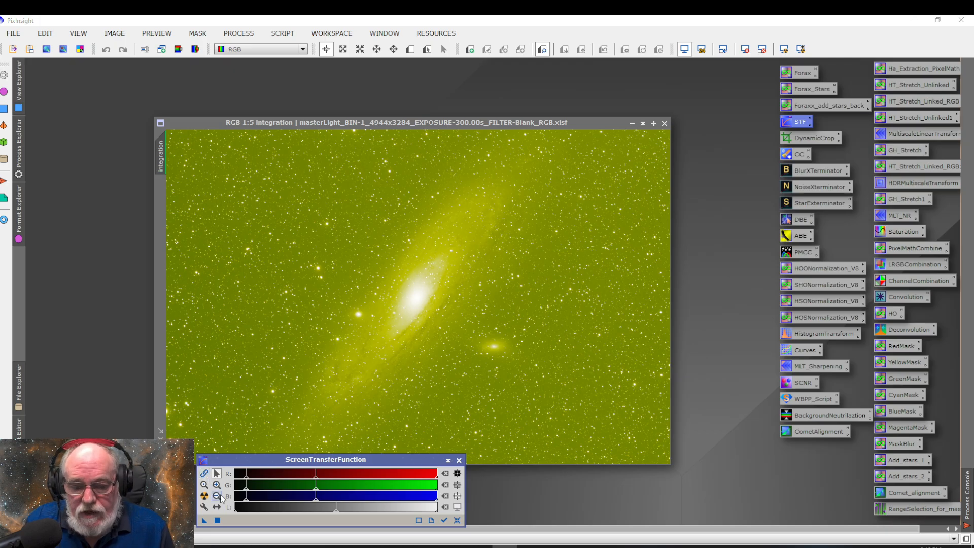
click(204, 495)
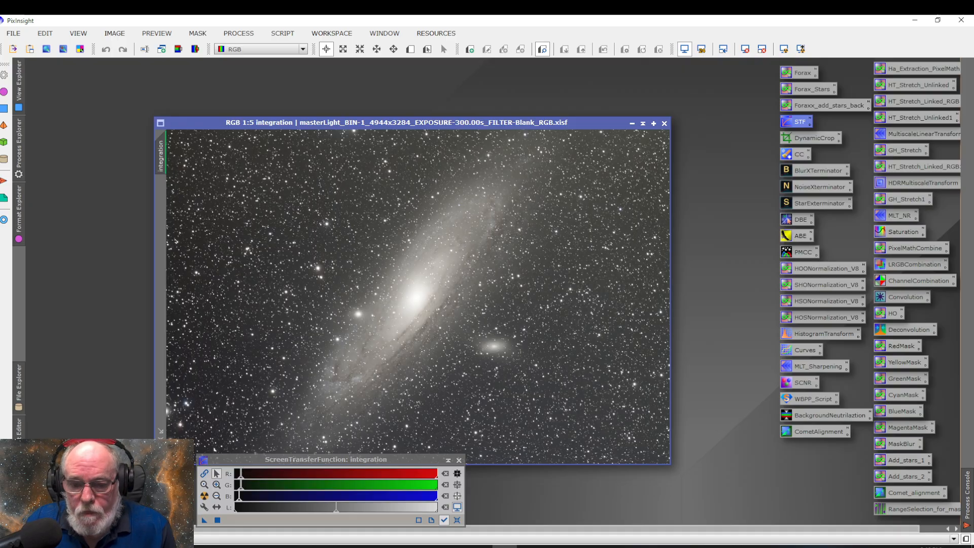
drag(472, 121, 465, 84)
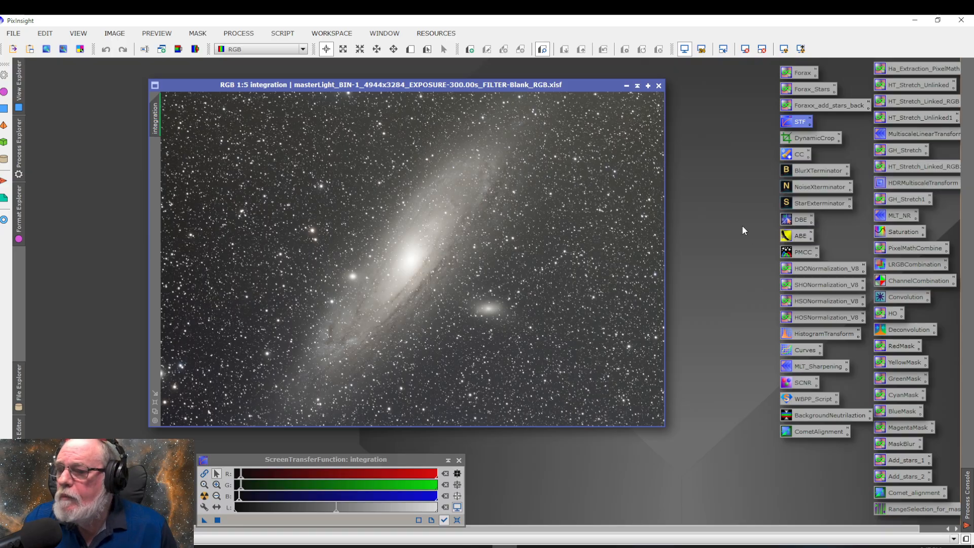
Start DynamicBackgroundExtraction on the integration image and set its tolerance to 10
double_click(799, 220)
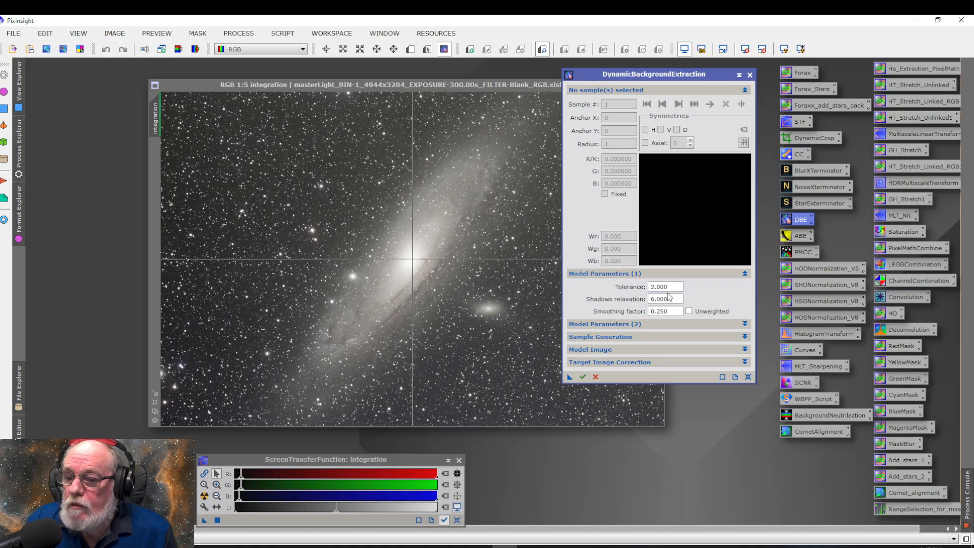
double_click(675, 286)
text(10)
click(667, 299)
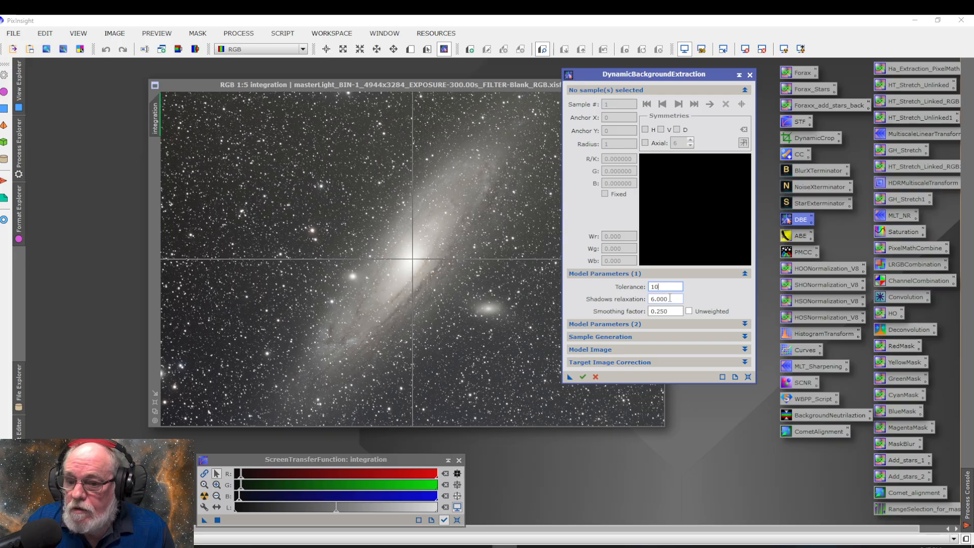
double_click(667, 298)
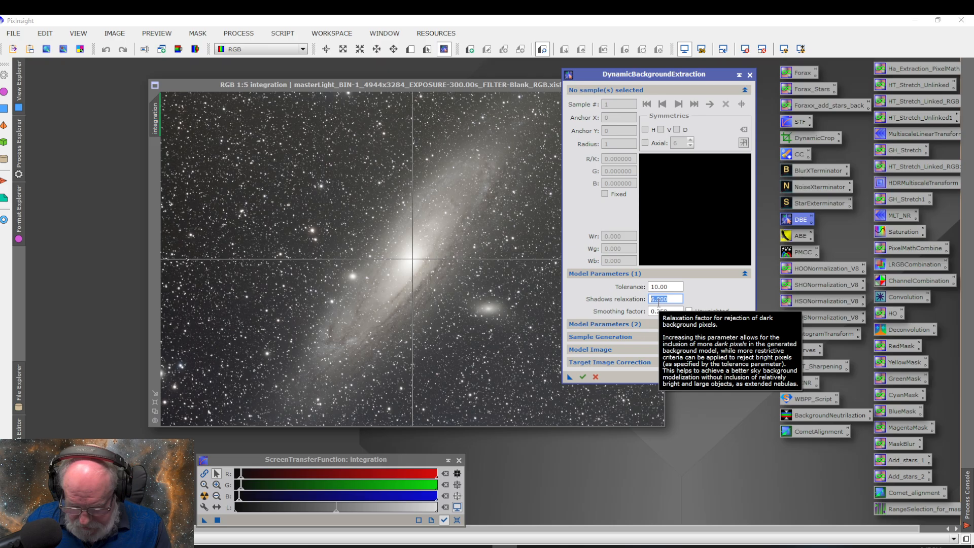
Reset the DynamicBackgroundExtraction parameters to their defaults, set the tolerance to 10 and expand the sample generation settings
click(748, 377)
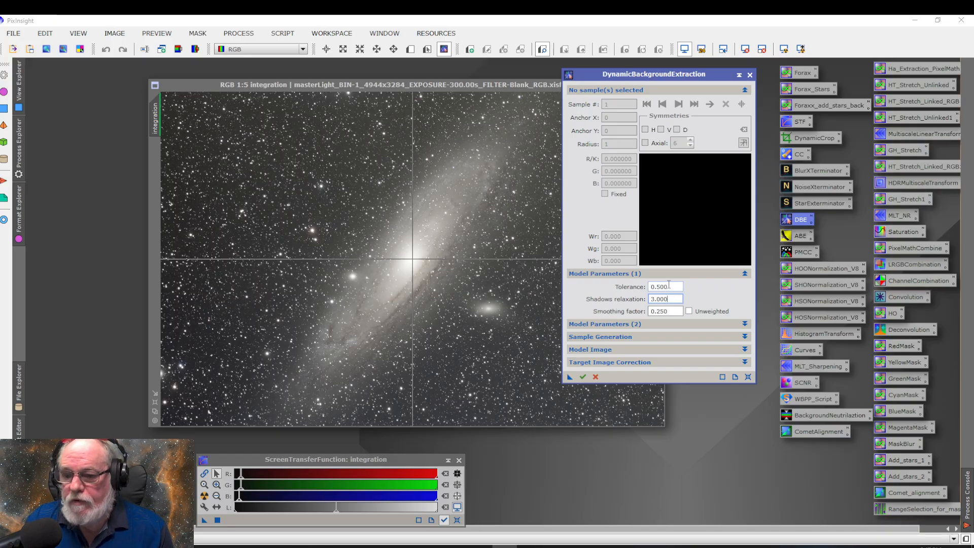
click(668, 286)
drag(668, 286, 638, 291)
text(10)
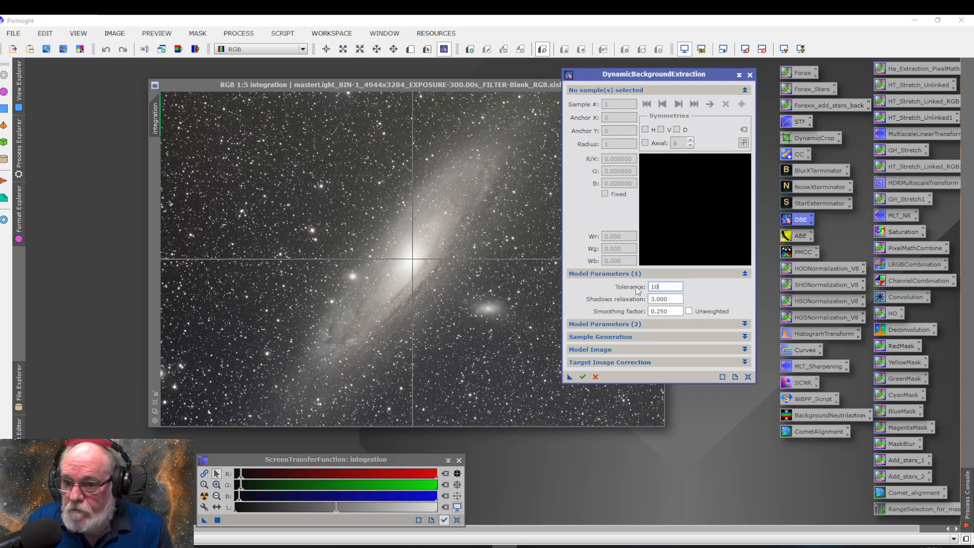
click(670, 338)
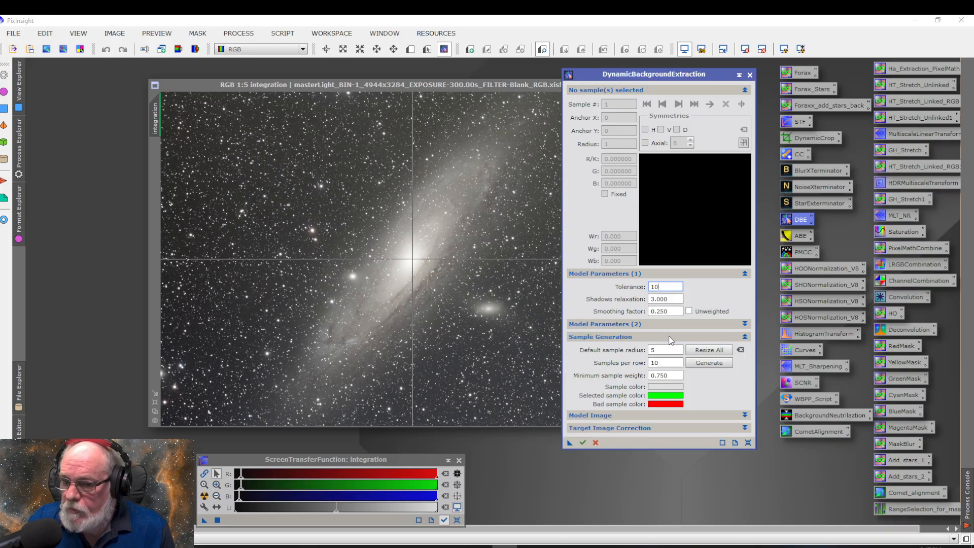
Set the default sample radius to 20 and the samples per row to 20, and generate the background samples across the image
double_click(665, 351)
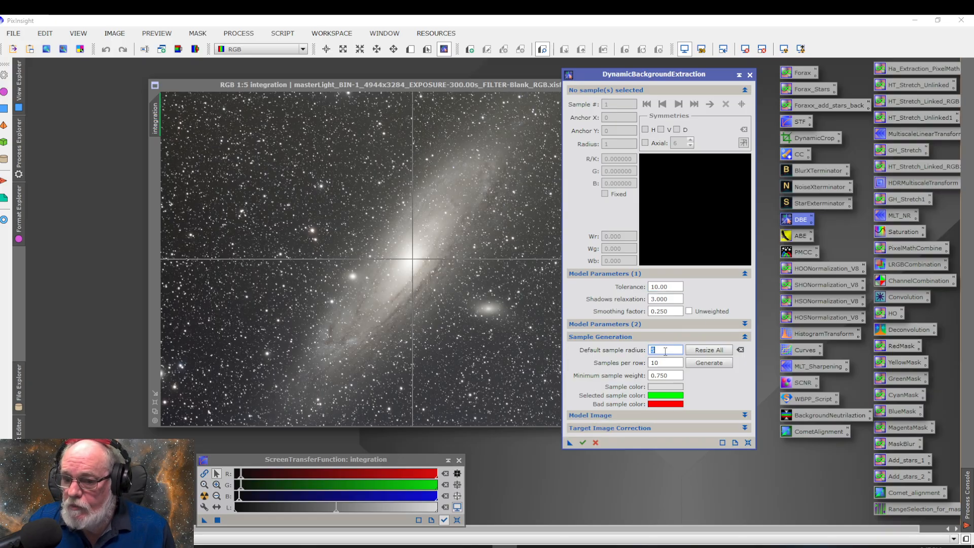
text(20)
click(670, 362)
double_click(669, 361)
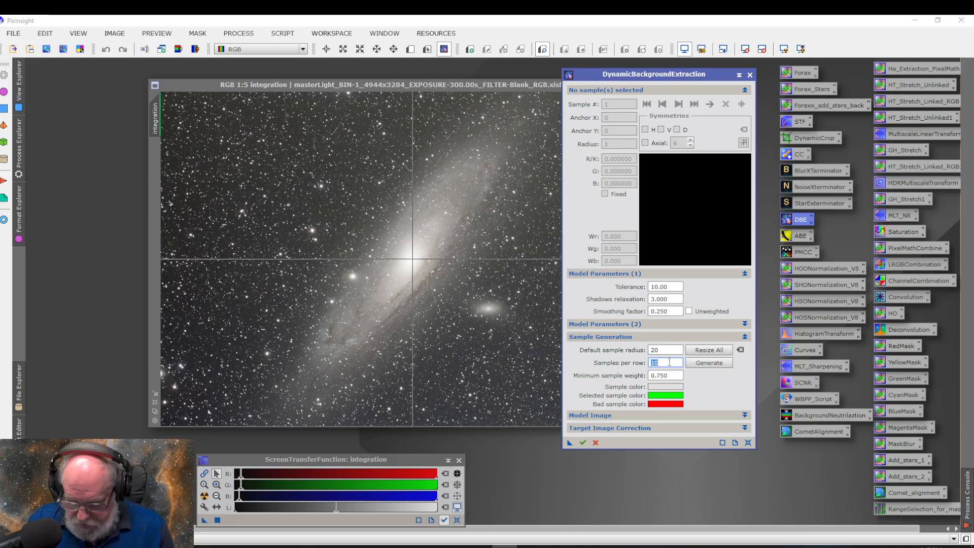
text(20)
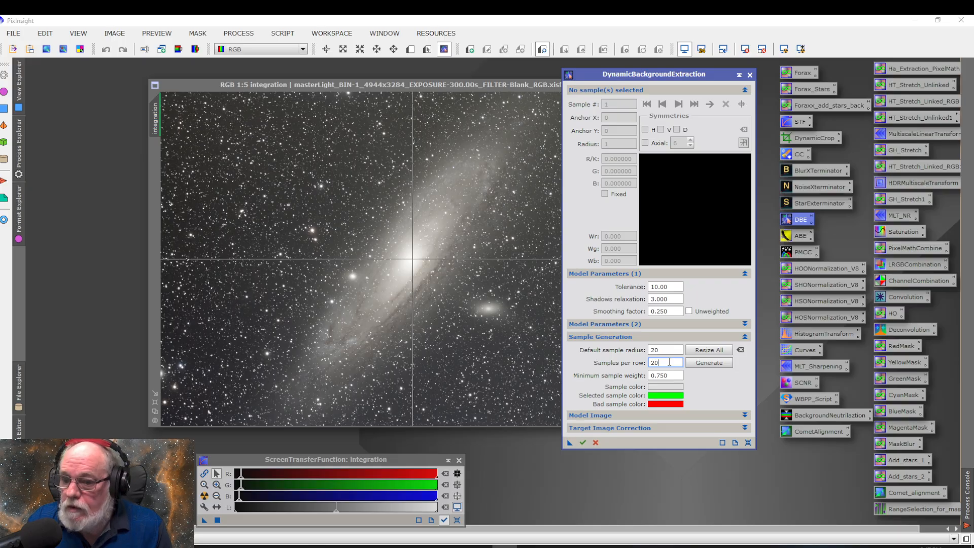
click(711, 363)
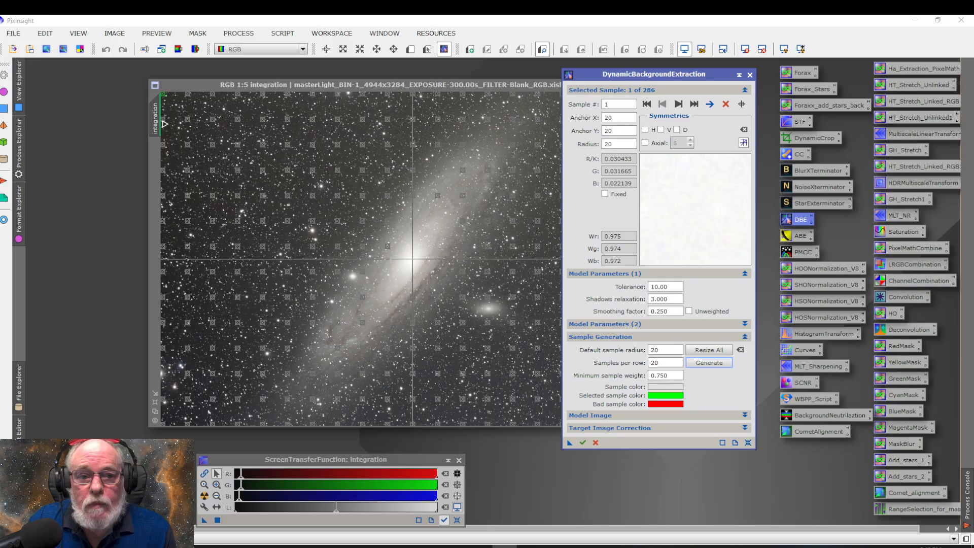
Check samples 2 to 8 down the image's left edge, shifting samples 3, 5 and 8 off stars to anchor Y 539, 1013 and 1771
click(163, 121)
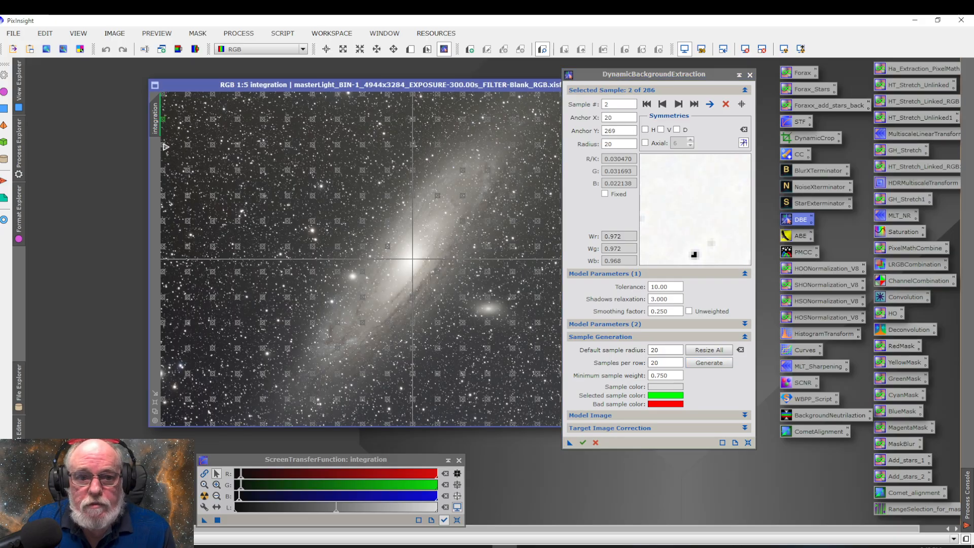
click(164, 146)
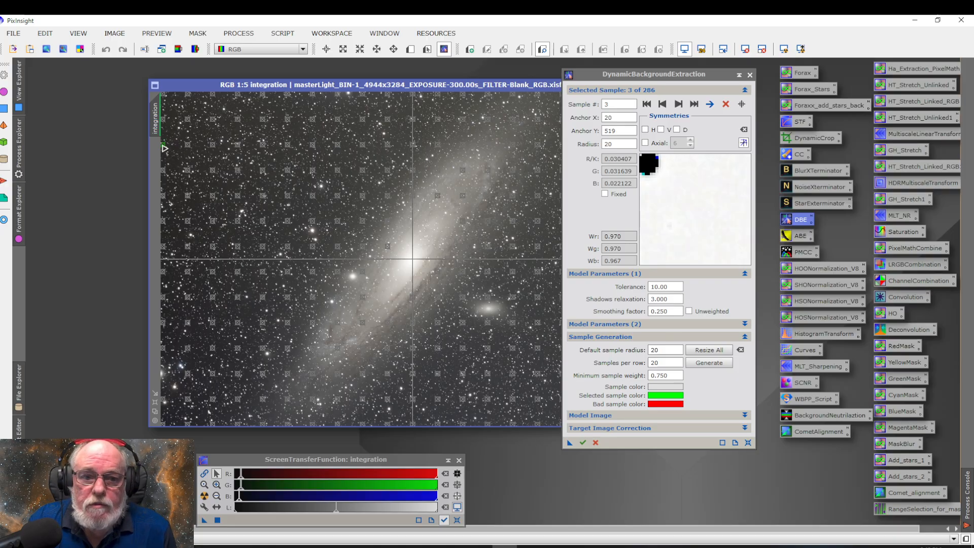
drag(164, 148, 163, 150)
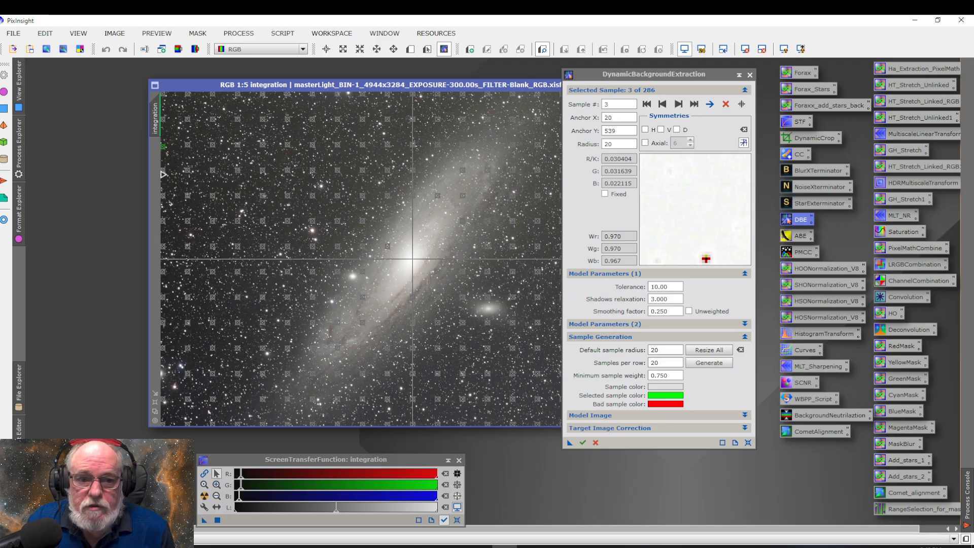
click(163, 173)
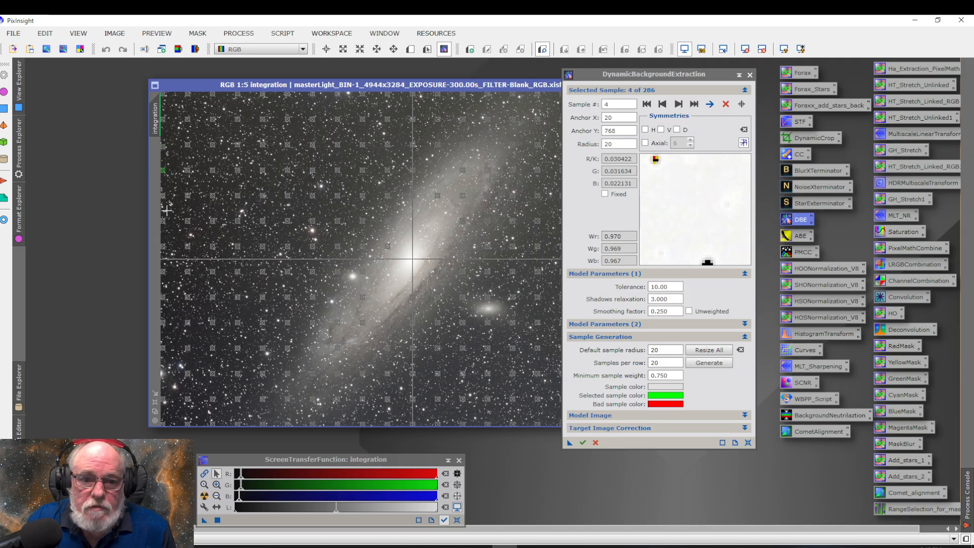
click(163, 197)
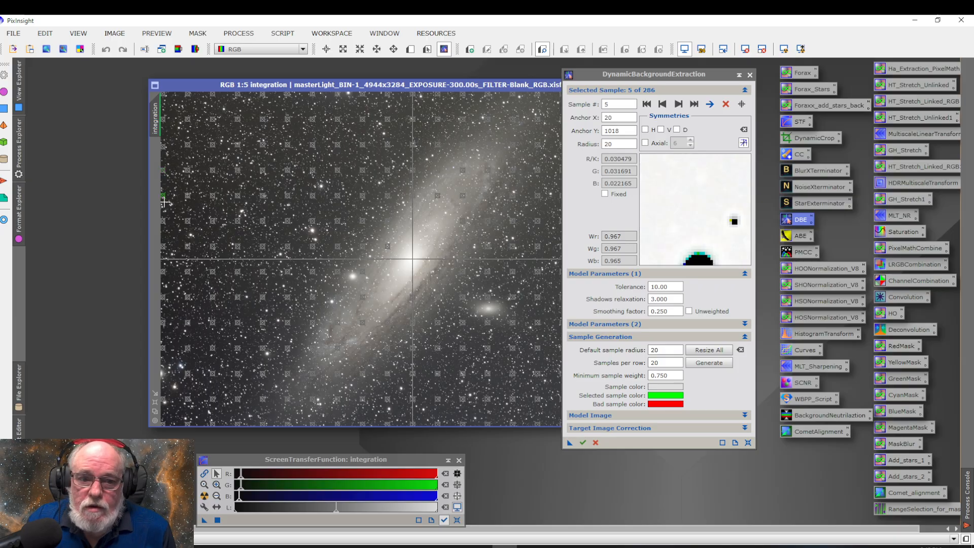
drag(165, 198, 164, 198)
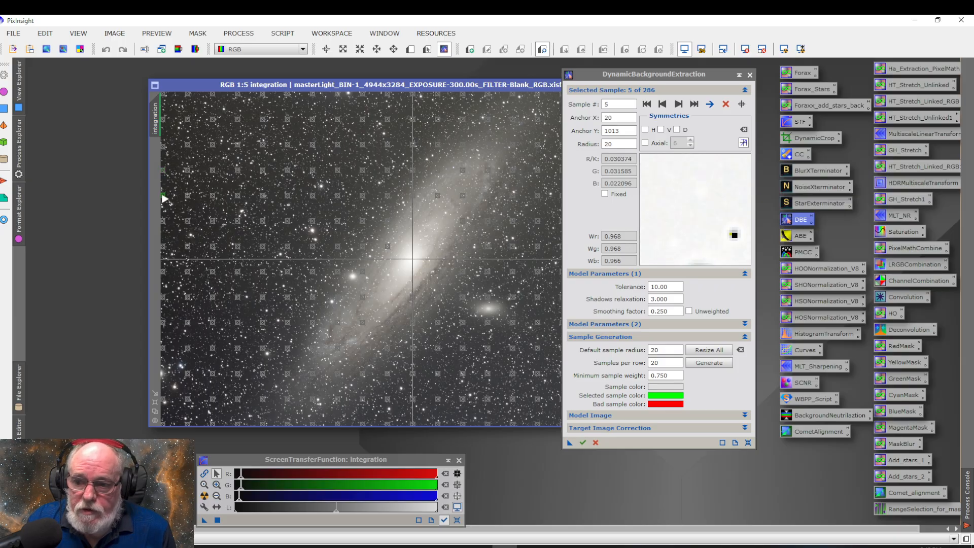
click(165, 225)
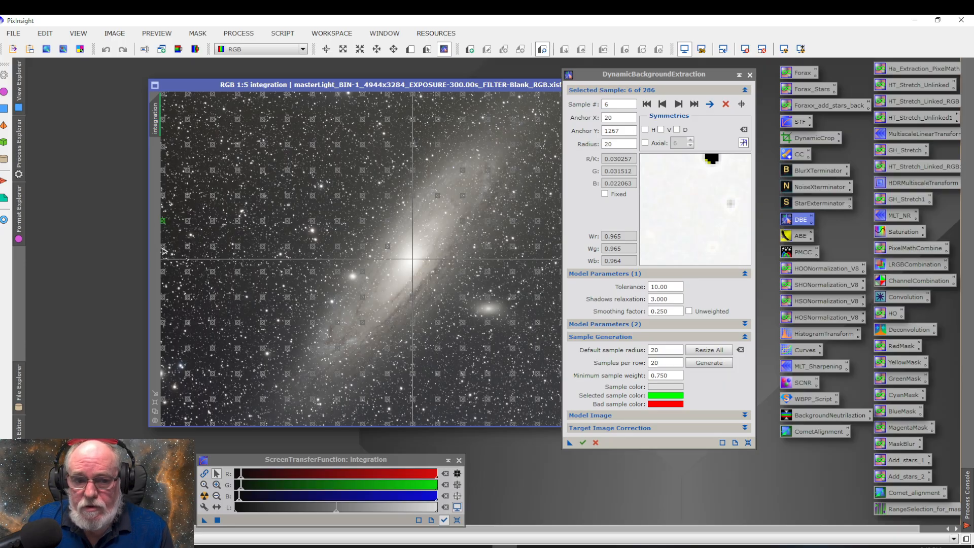
click(165, 250)
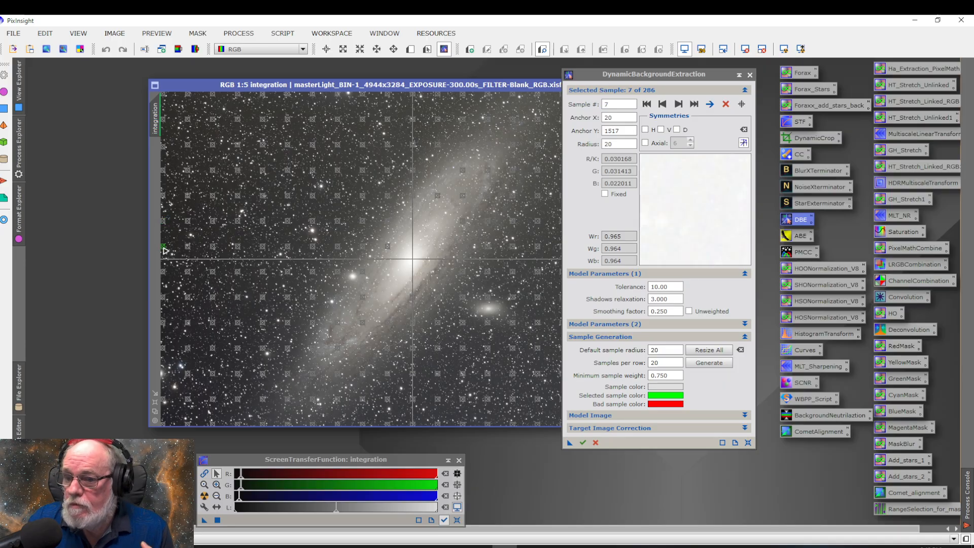
click(164, 277)
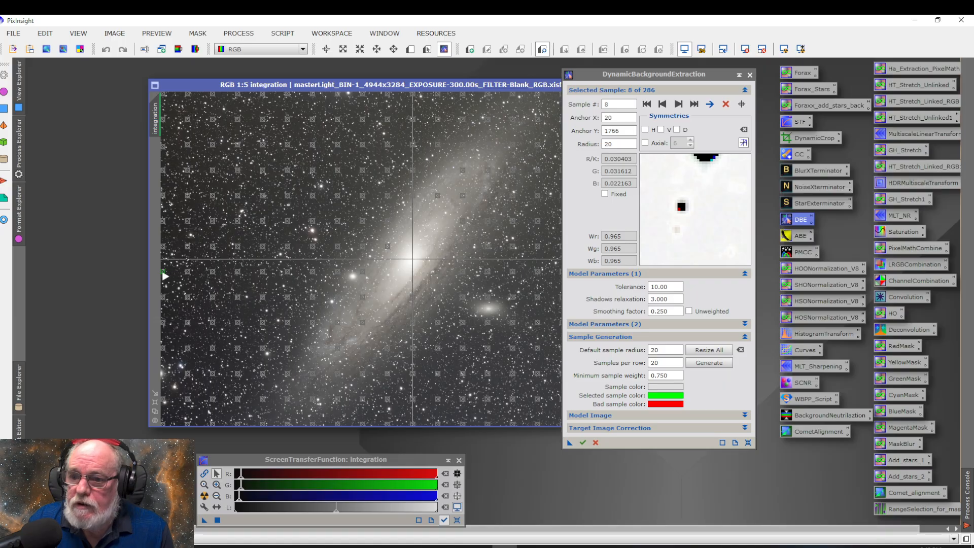
drag(165, 276, 165, 277)
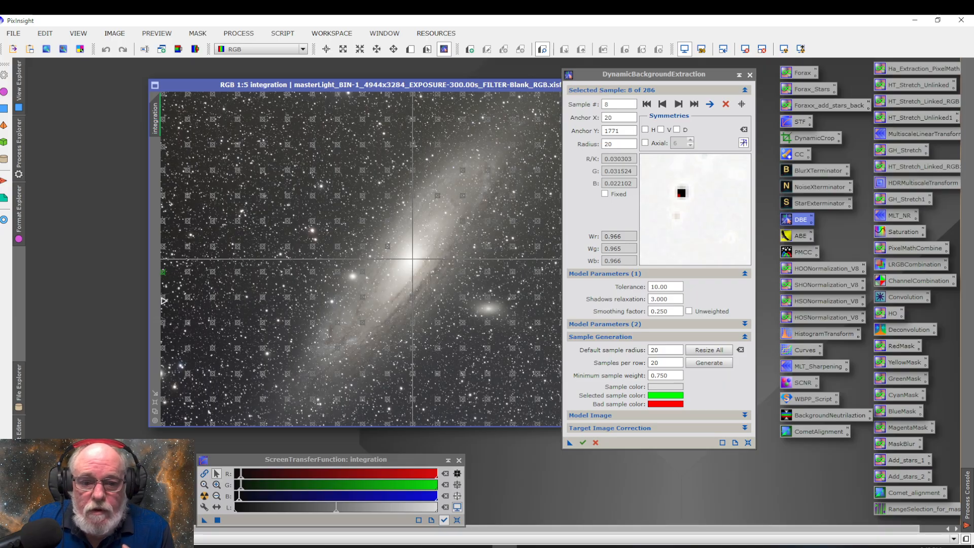
Check samples 10 to 13 down the rest of the left-edge column, shifting samples 11 and 12 slightly upward off stars
click(165, 325)
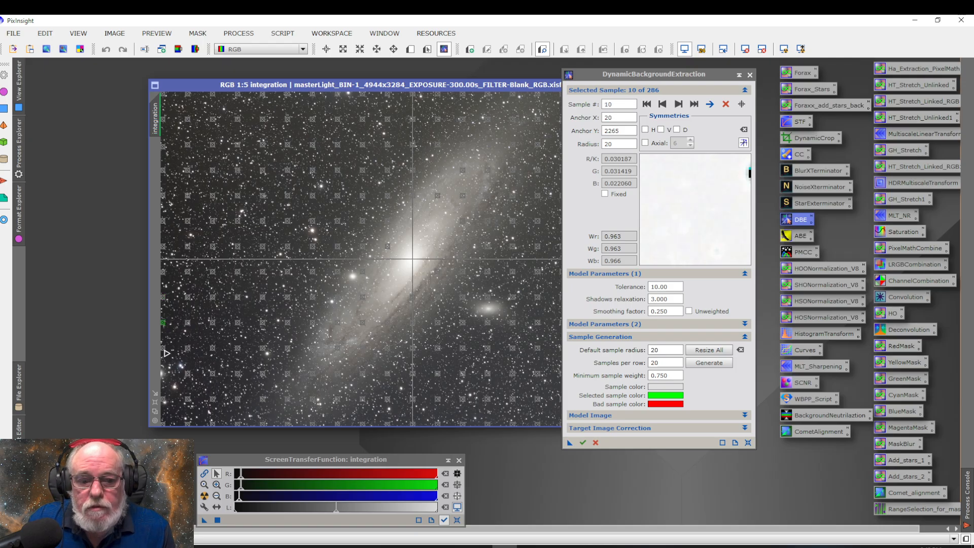
click(163, 349)
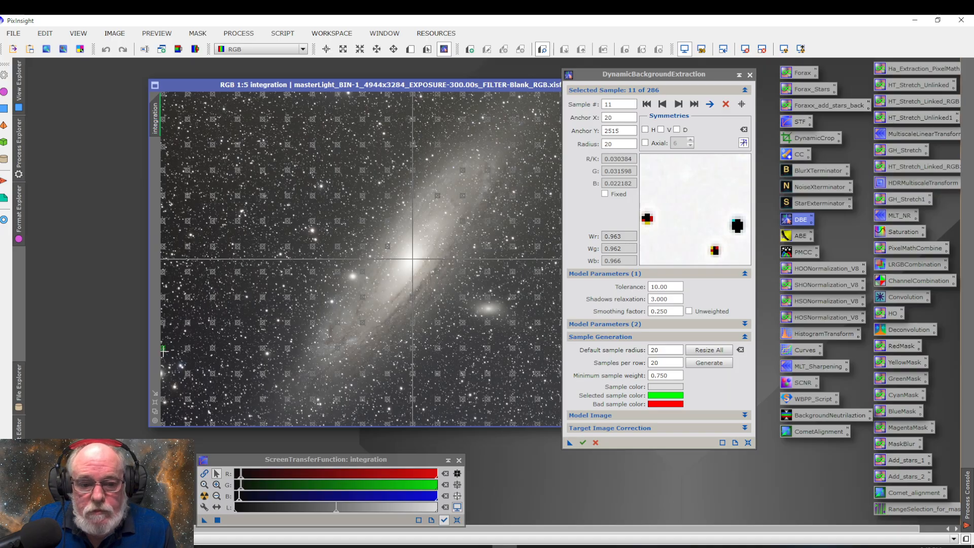
drag(165, 352, 163, 349)
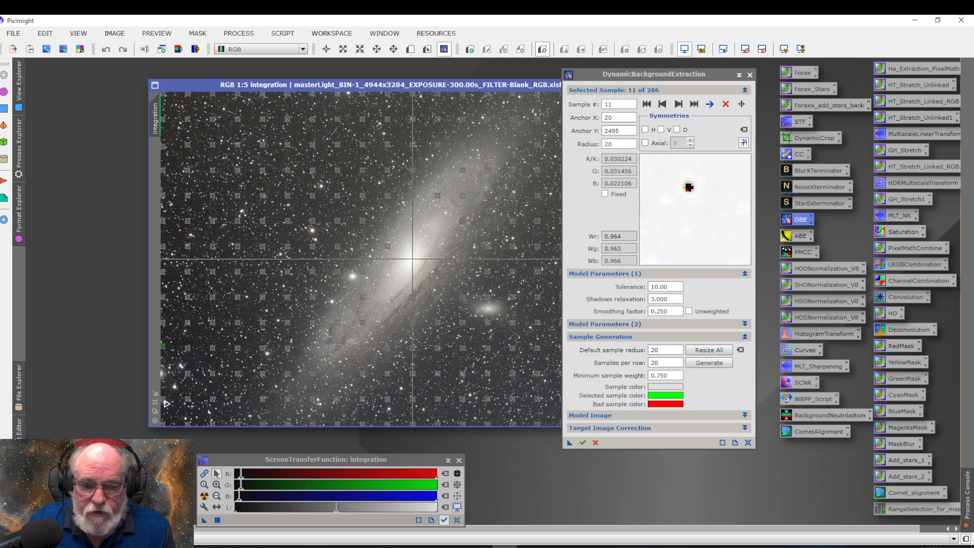
click(164, 398)
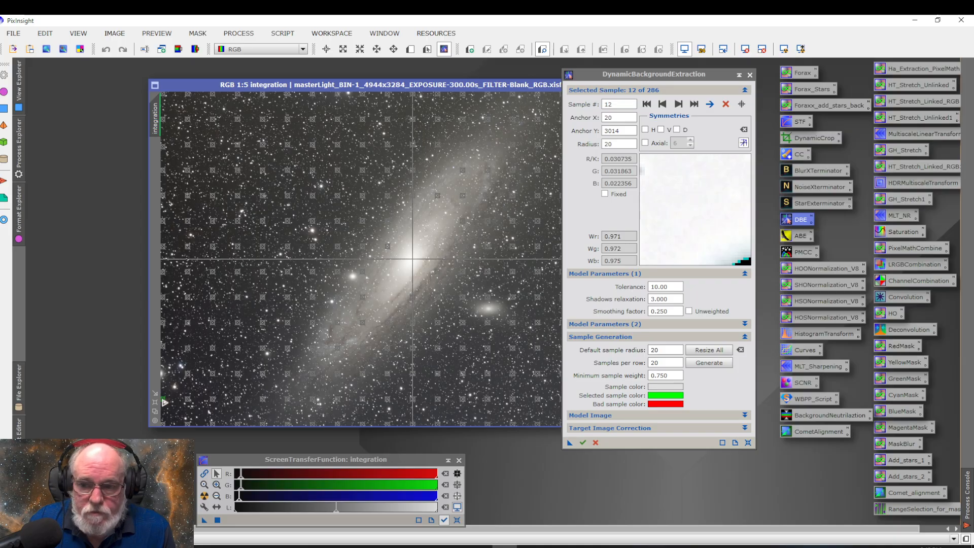
drag(163, 399, 163, 398)
click(164, 423)
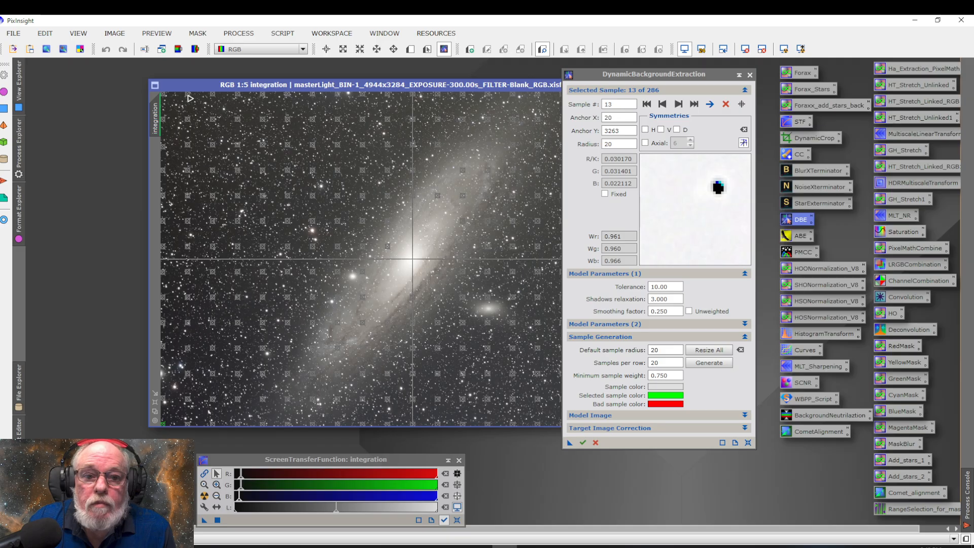
Check samples 14 to 19 from the top of the second sample column, shifting sample 18 slightly downward off a star
click(188, 95)
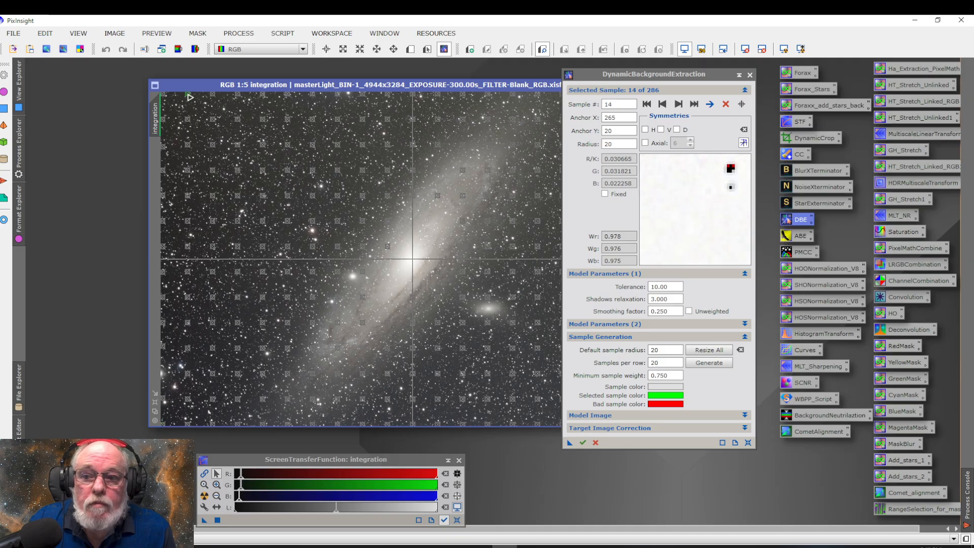
click(188, 121)
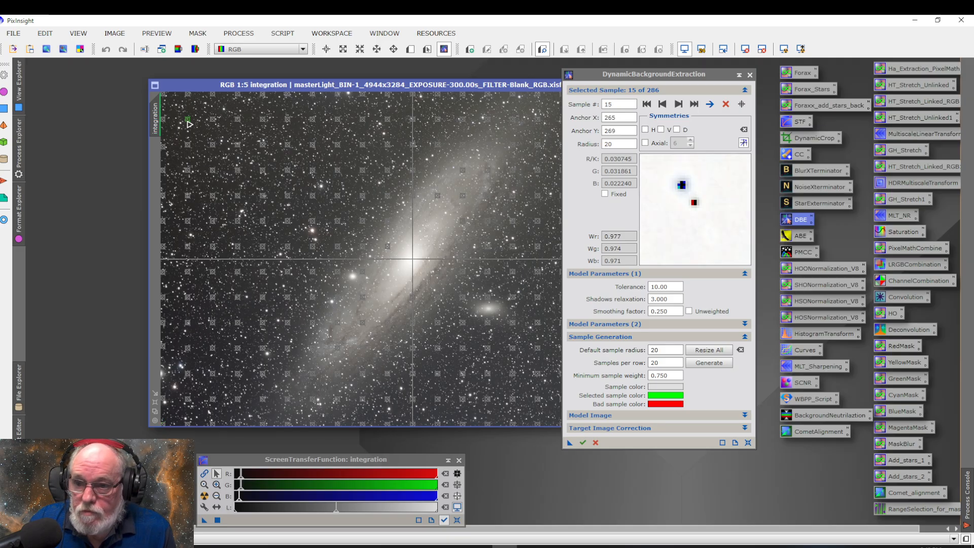
click(188, 147)
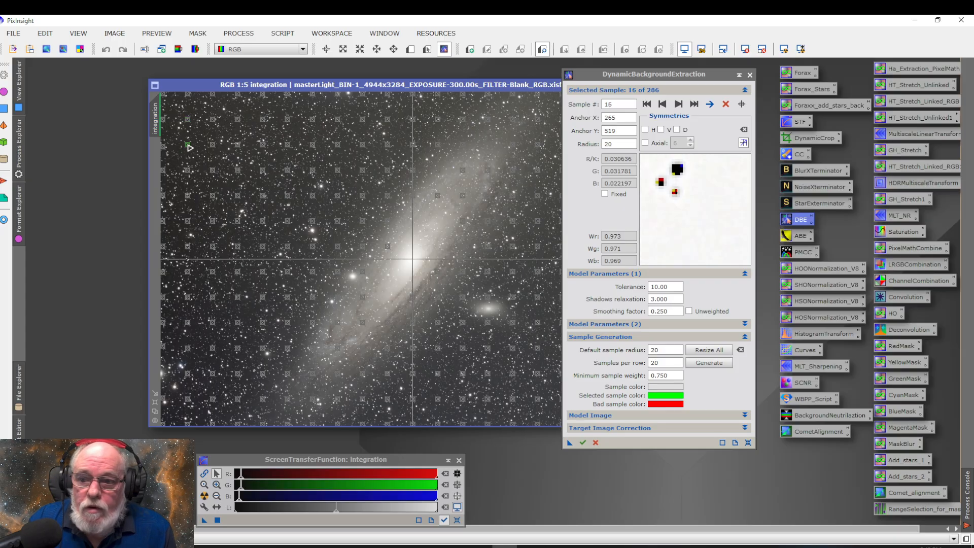
click(189, 171)
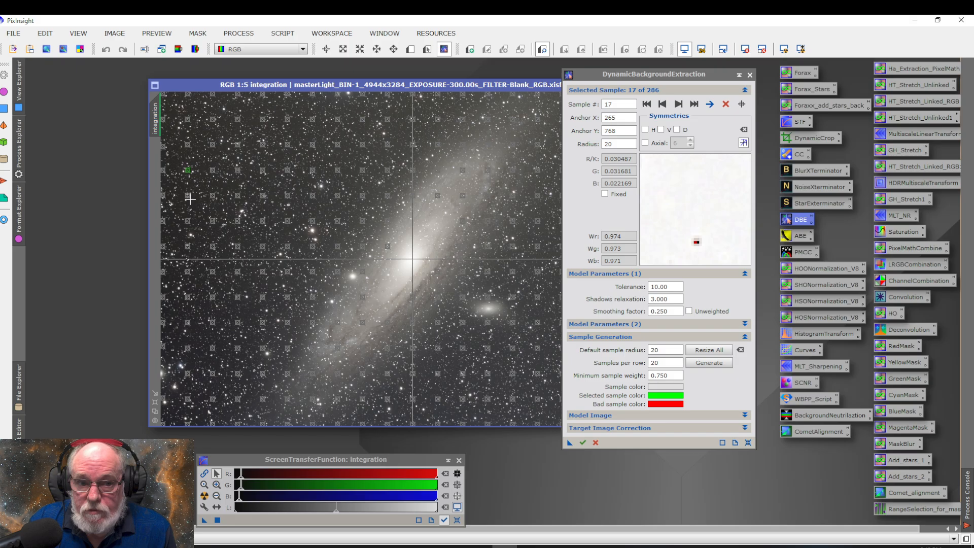
click(188, 196)
drag(188, 196, 188, 197)
click(188, 221)
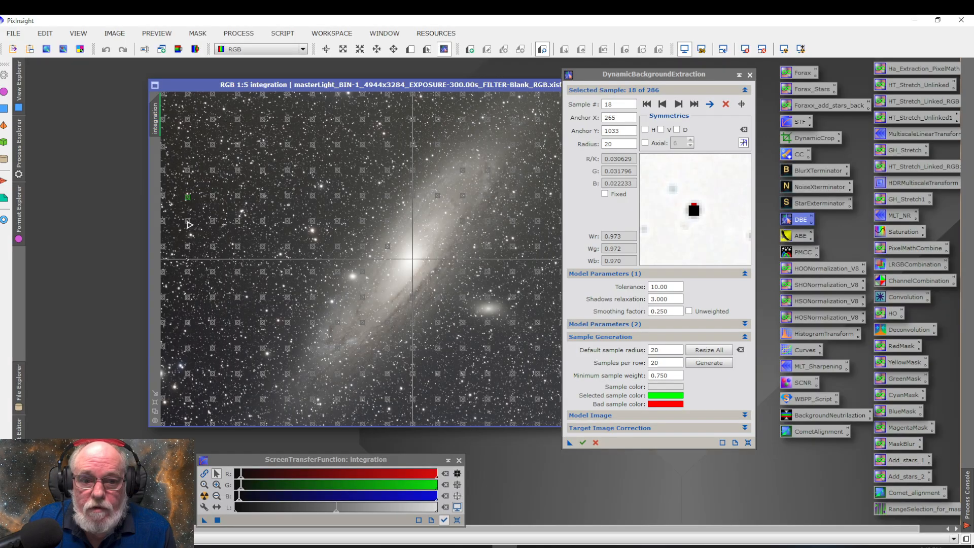
Check samples 20 to 23 further down the second column, moving samples 20 and 23 so they avoid stars
click(188, 247)
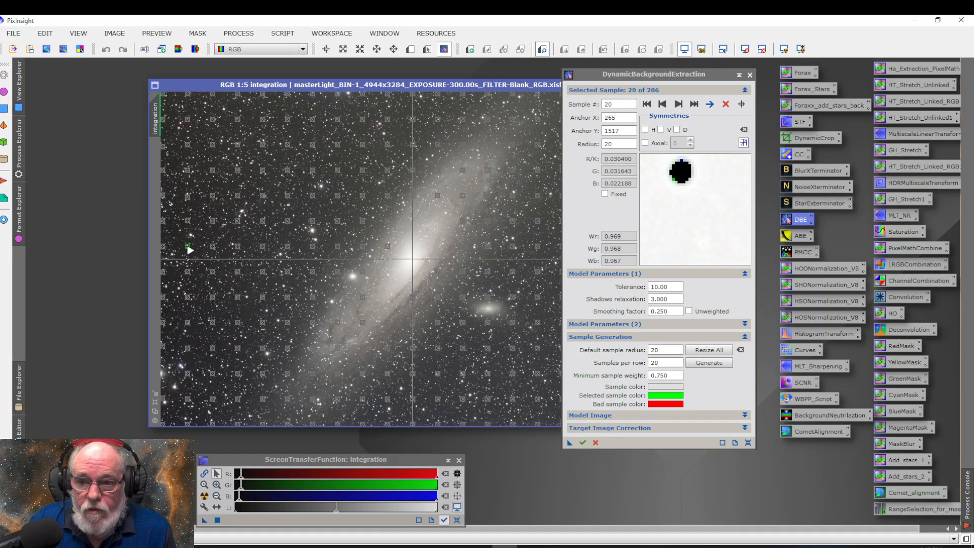
drag(189, 250, 190, 250)
click(189, 272)
click(188, 298)
click(188, 322)
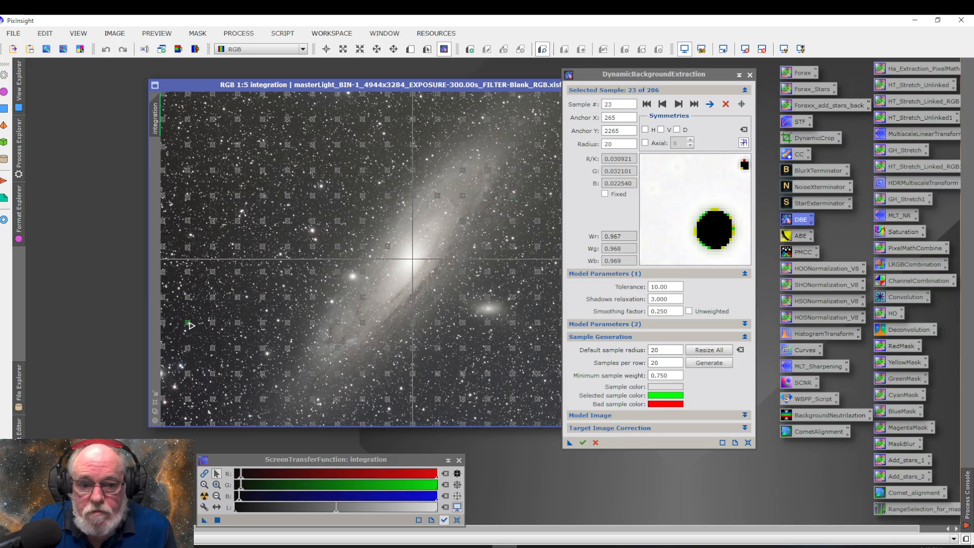
drag(188, 322, 185, 321)
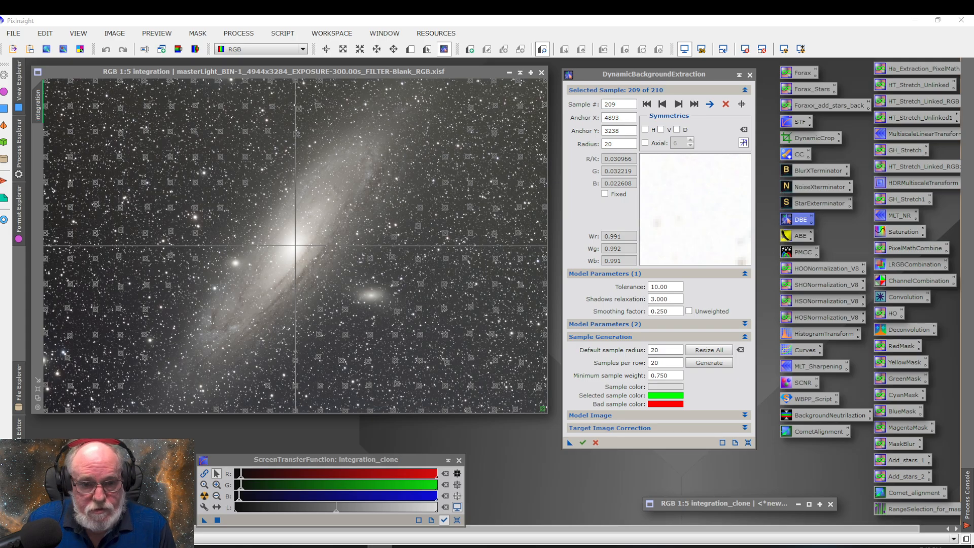
Turn off the screen stretch on the integration image to view the linear data with its samples, and turn it back on
click(687, 53)
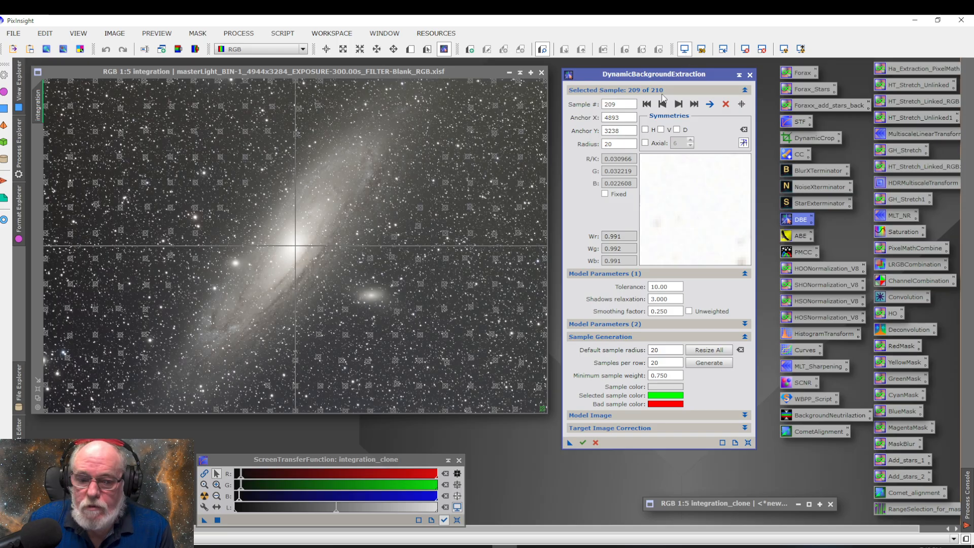
click(460, 72)
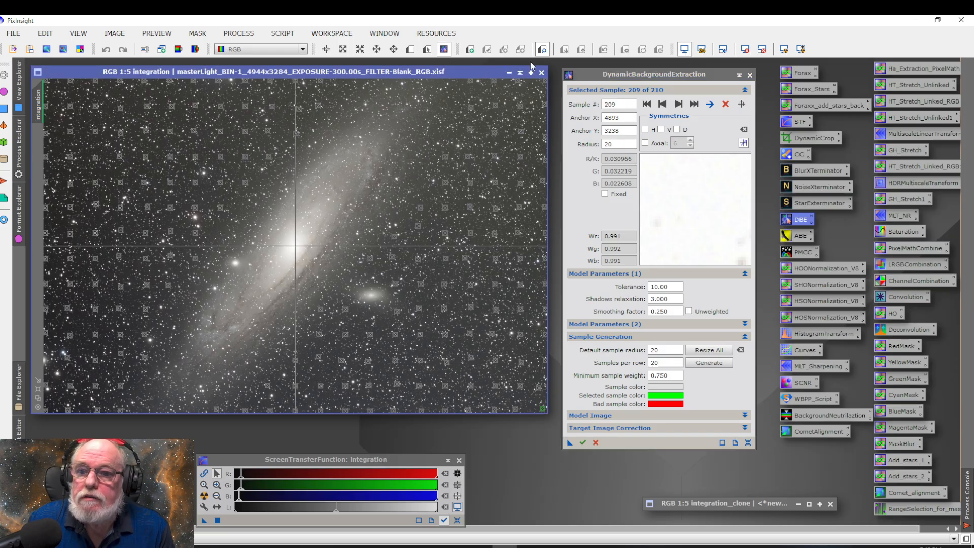
click(683, 52)
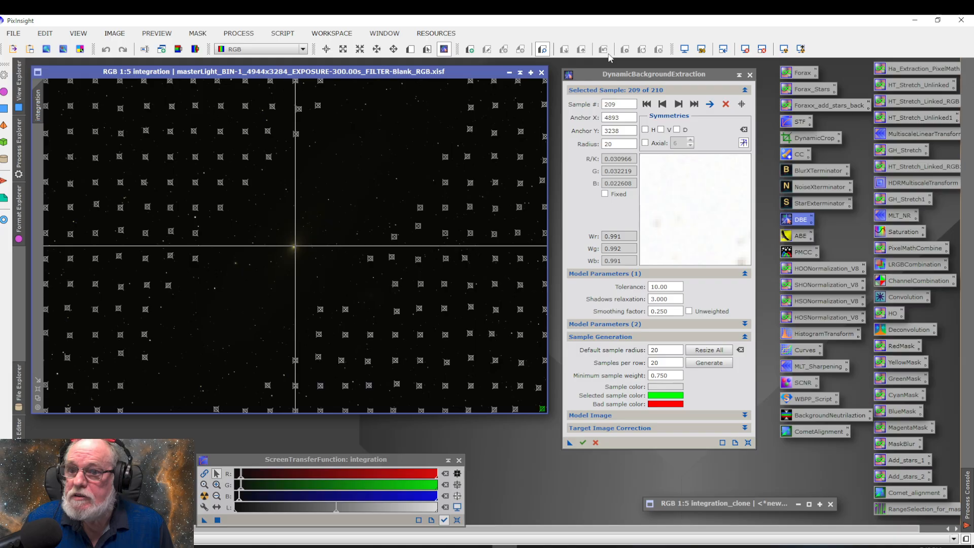
click(685, 53)
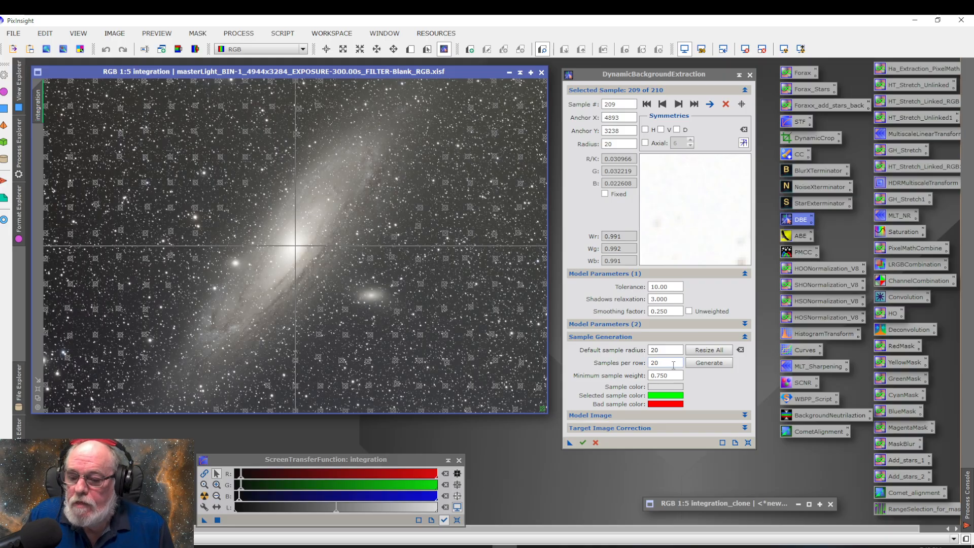
Set the target image correction to Subtraction and enable Normalize
click(624, 429)
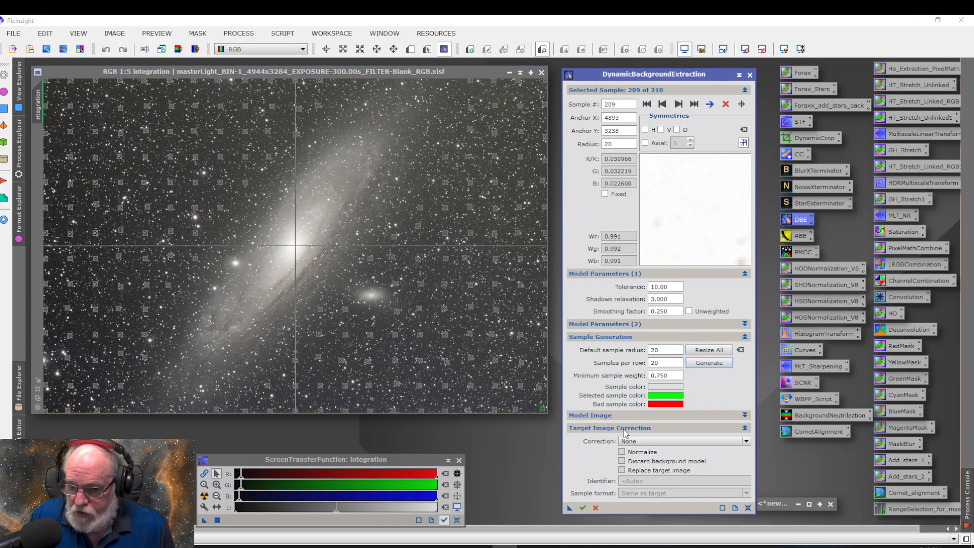
click(649, 440)
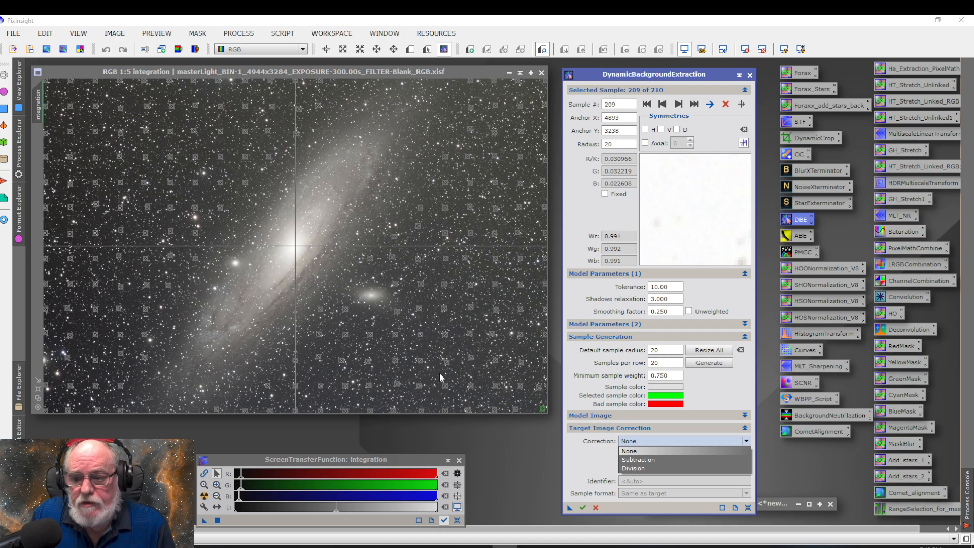
click(646, 460)
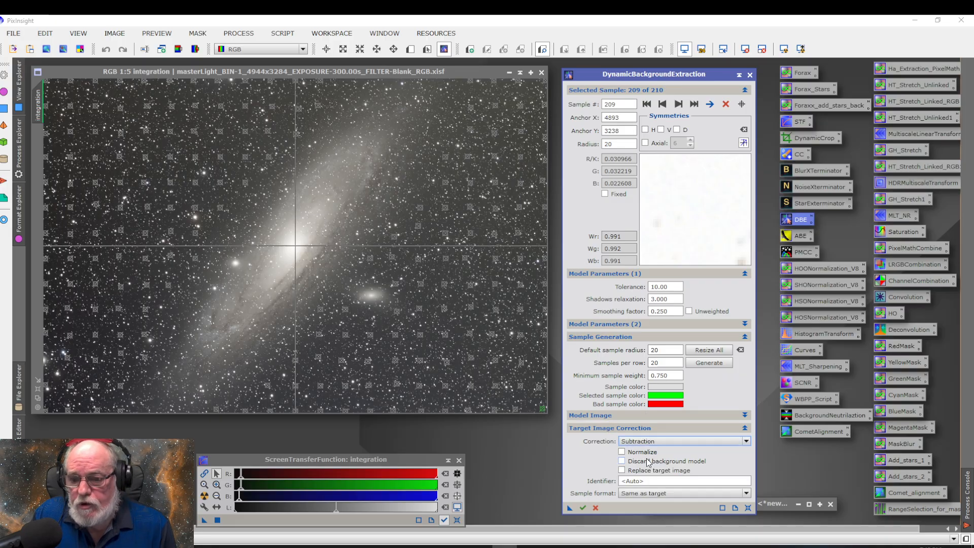
click(622, 452)
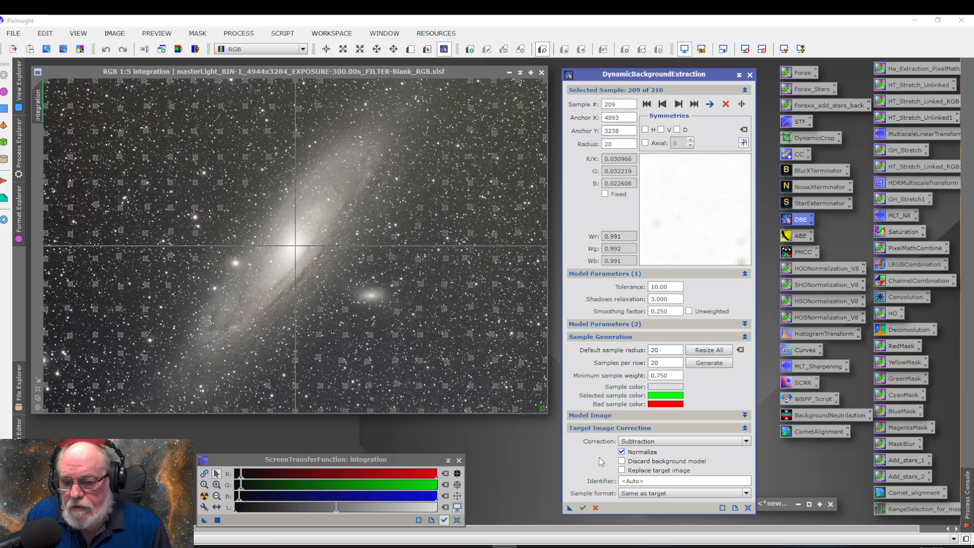
Run DynamicBackgroundExtraction with Replace target image enabled, and inspect the auto-stretched background model before discarding it
click(622, 471)
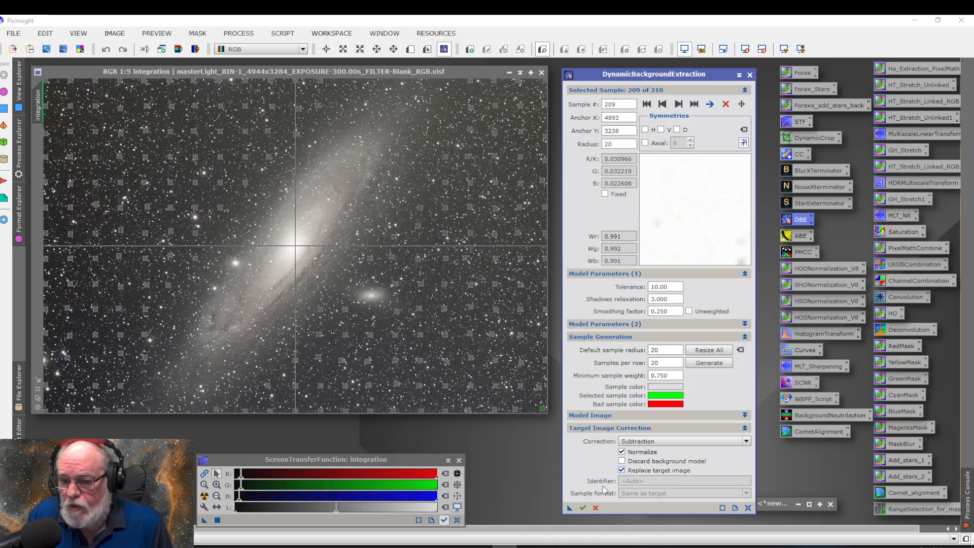
click(582, 508)
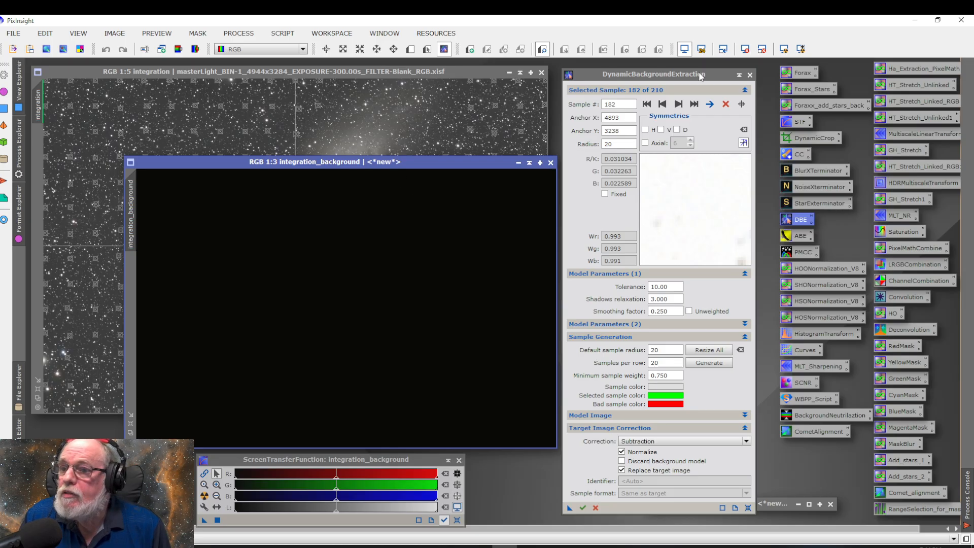
click(784, 51)
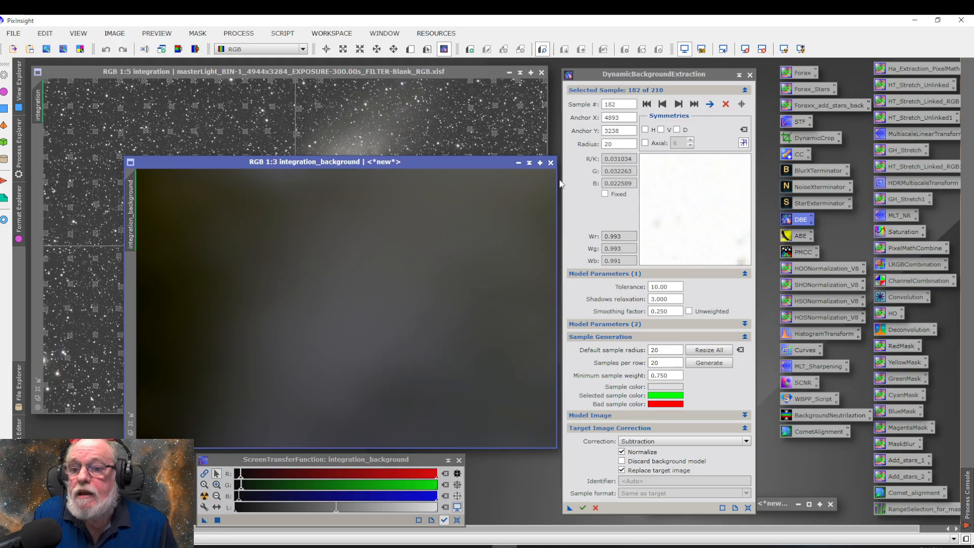
click(550, 162)
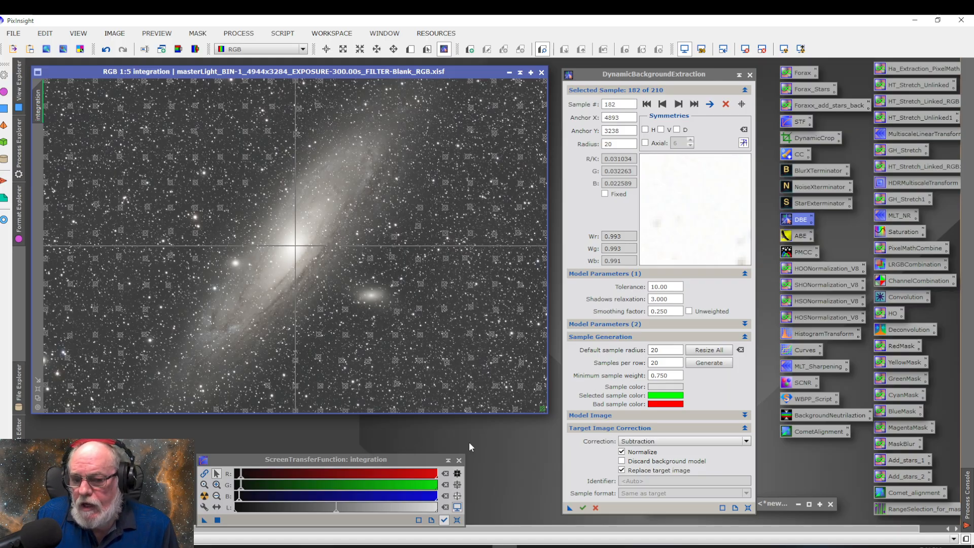
click(596, 508)
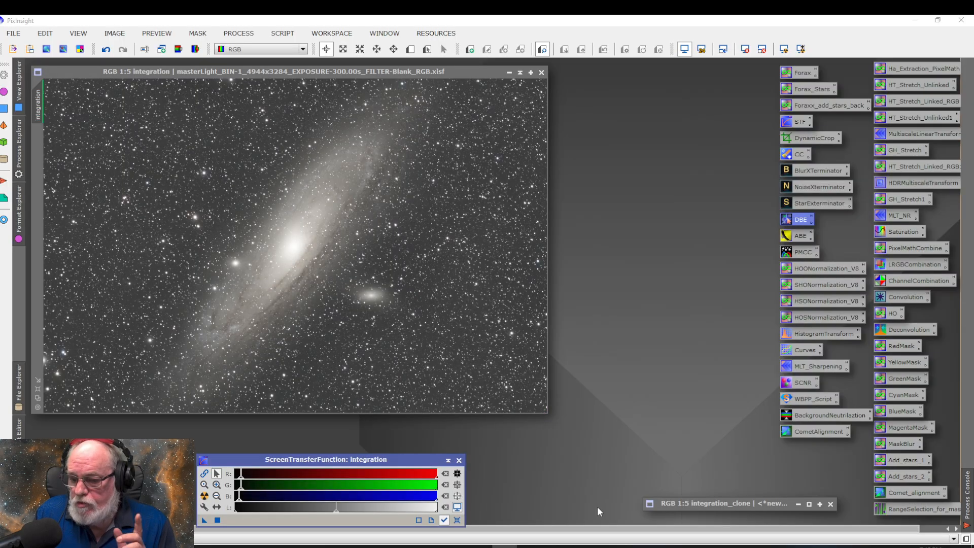
Restore the minimized integration_clone image to a normal window and open AutomaticBackgroundExtractor beside it
click(819, 504)
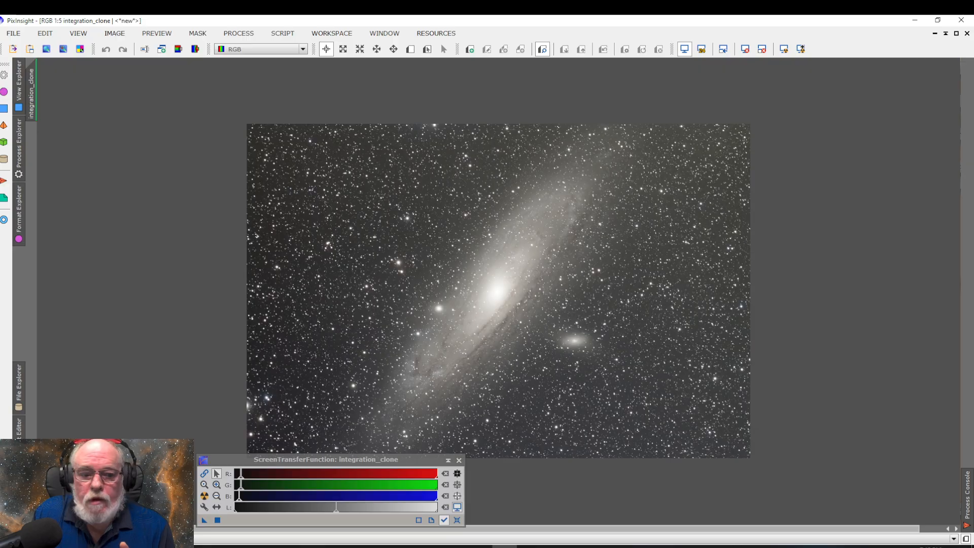
key(ctrl+0)
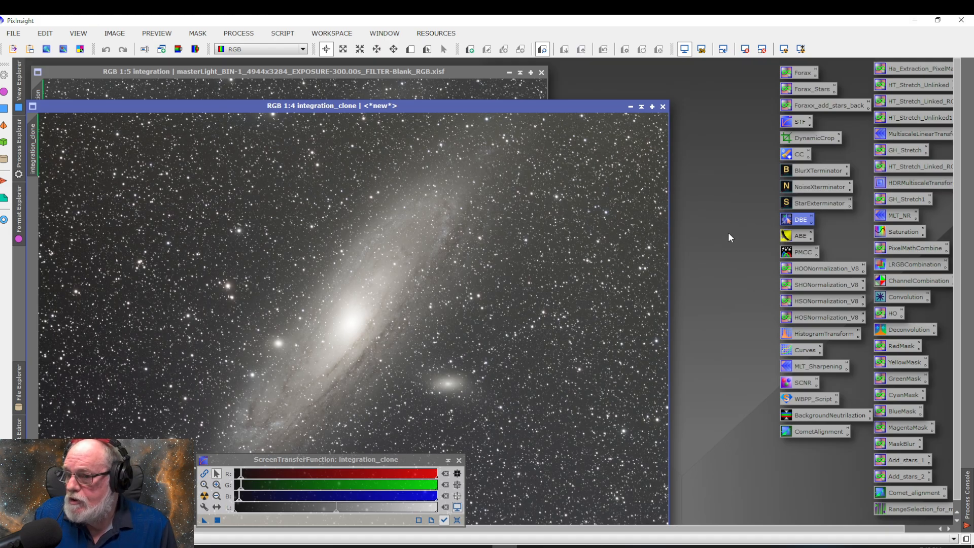
double_click(798, 236)
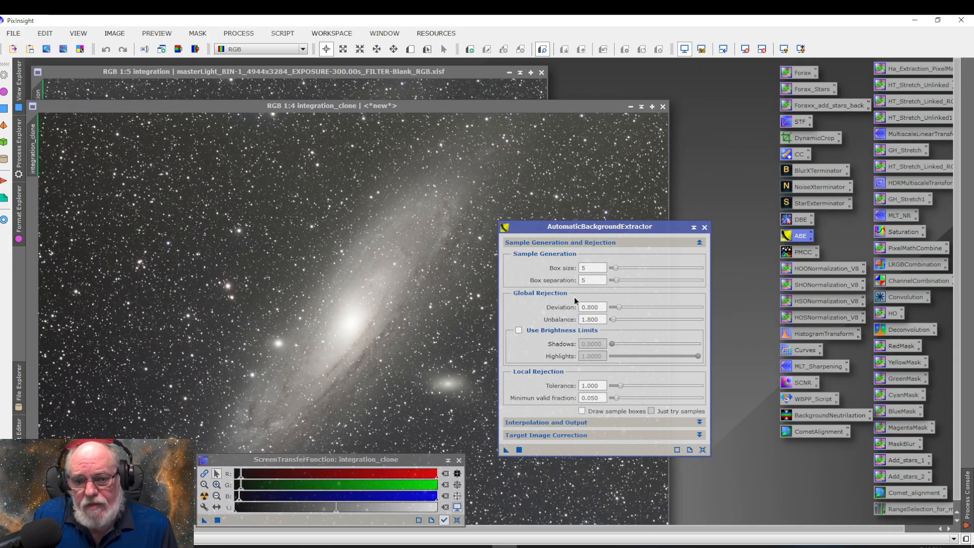
drag(589, 232, 693, 195)
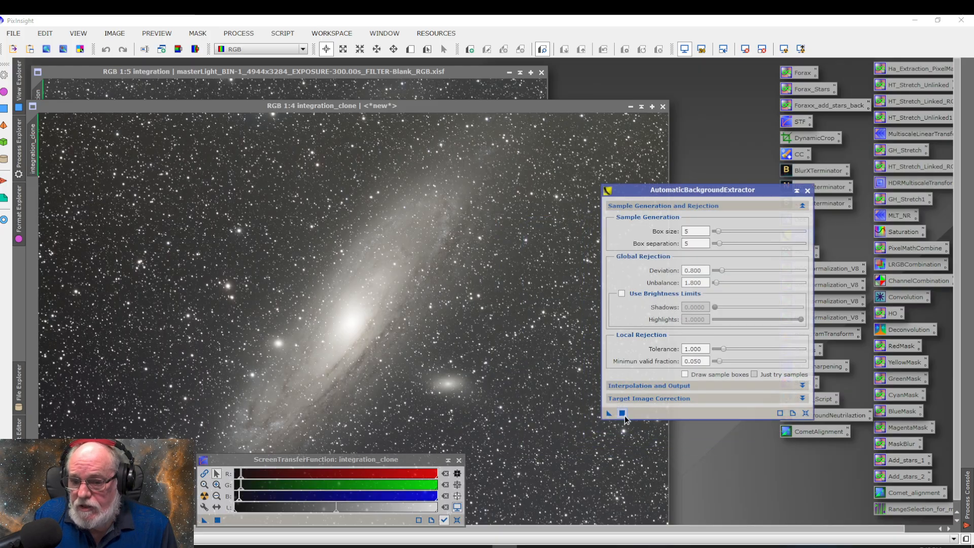
Generate a background model from integration_clone without any correction, view it auto-stretched, and discard it
drag(609, 413, 504, 374)
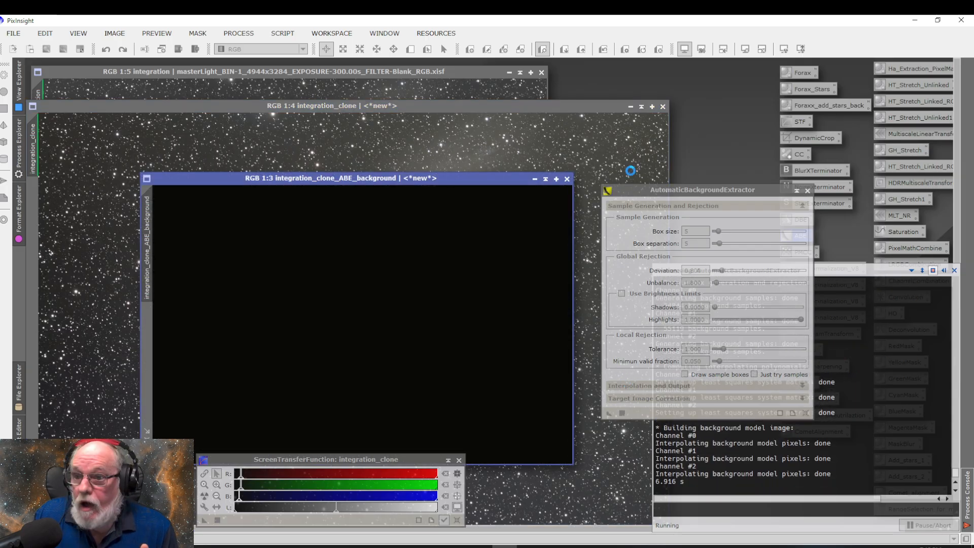
click(784, 49)
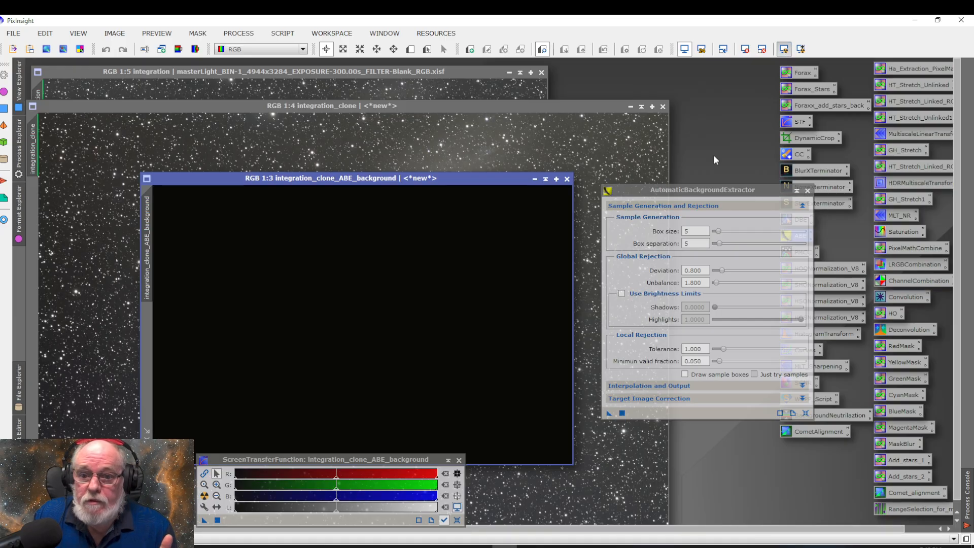
click(567, 179)
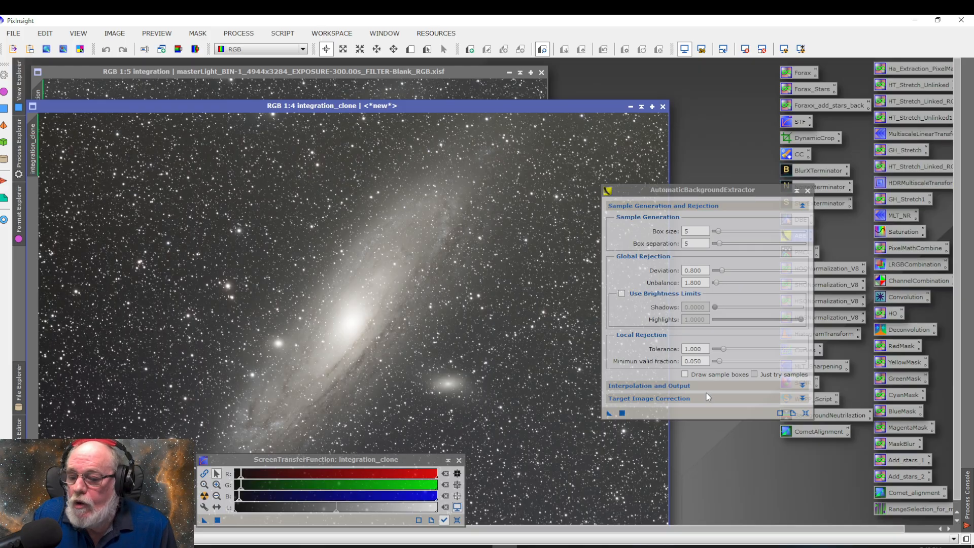
Apply AutomaticBackgroundExtractor to integration_clone with Subtraction correction, Normalize and Replace target image enabled, and discard the background model
click(693, 400)
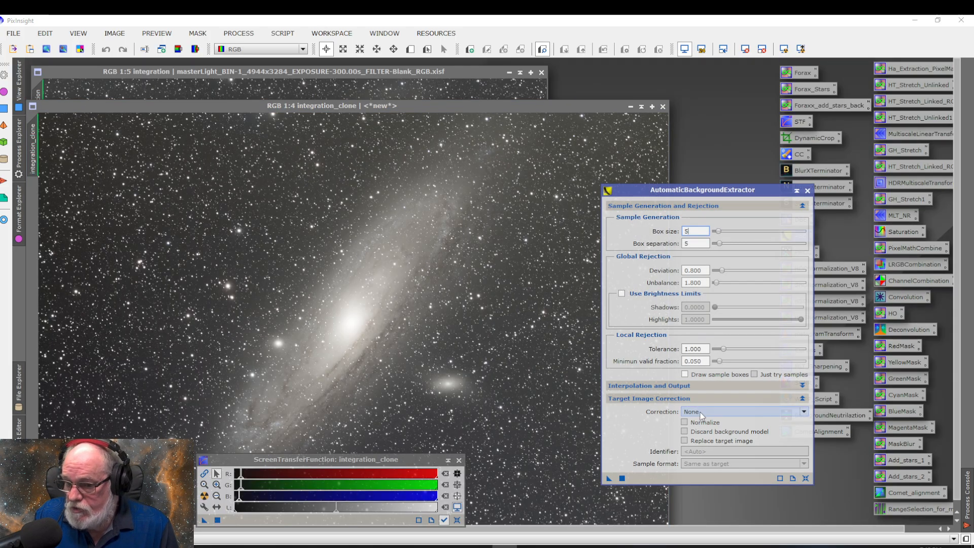
click(699, 411)
click(703, 432)
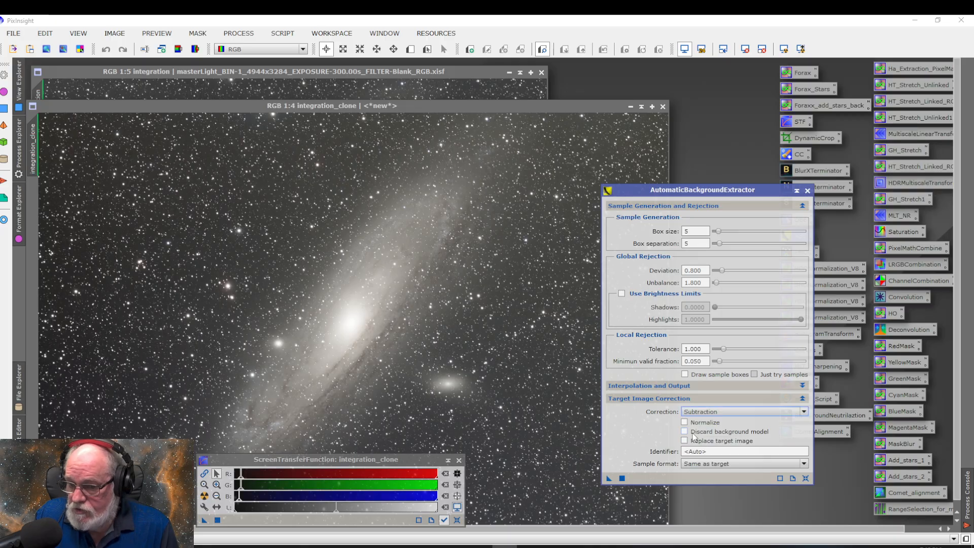
click(685, 423)
click(684, 441)
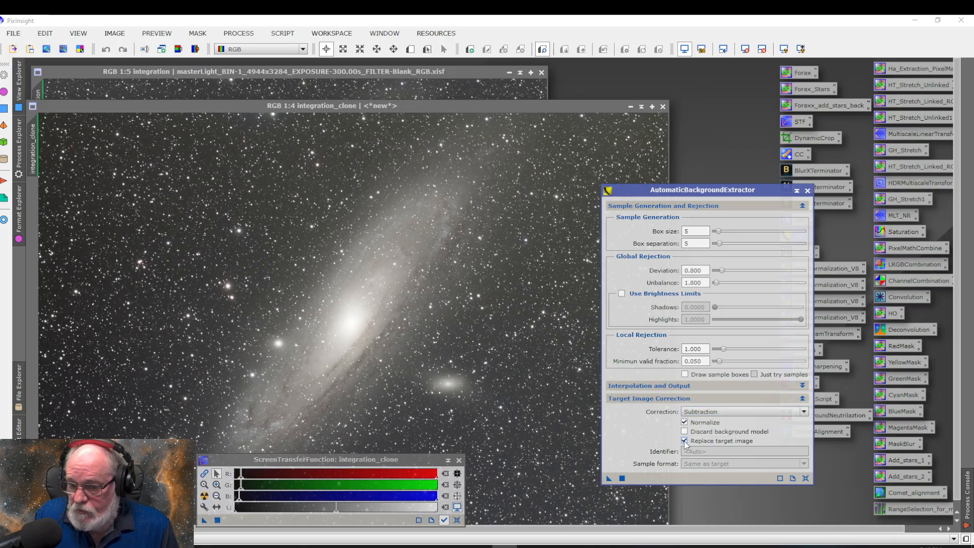
drag(608, 479, 542, 423)
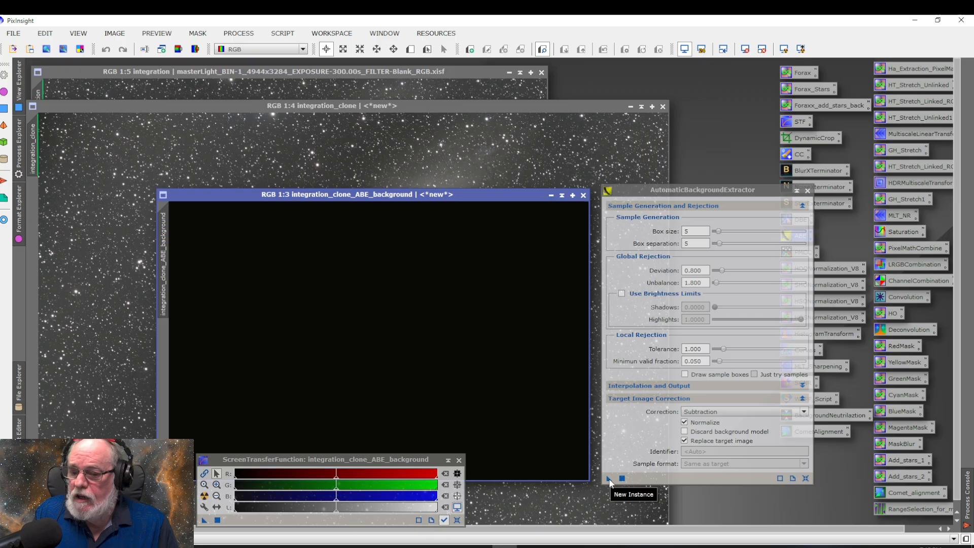
click(583, 194)
Save the AutomaticBackgroundExtractor settings as a process icon on the workspace, and reopen the icon to check its stored settings
drag(607, 479, 708, 505)
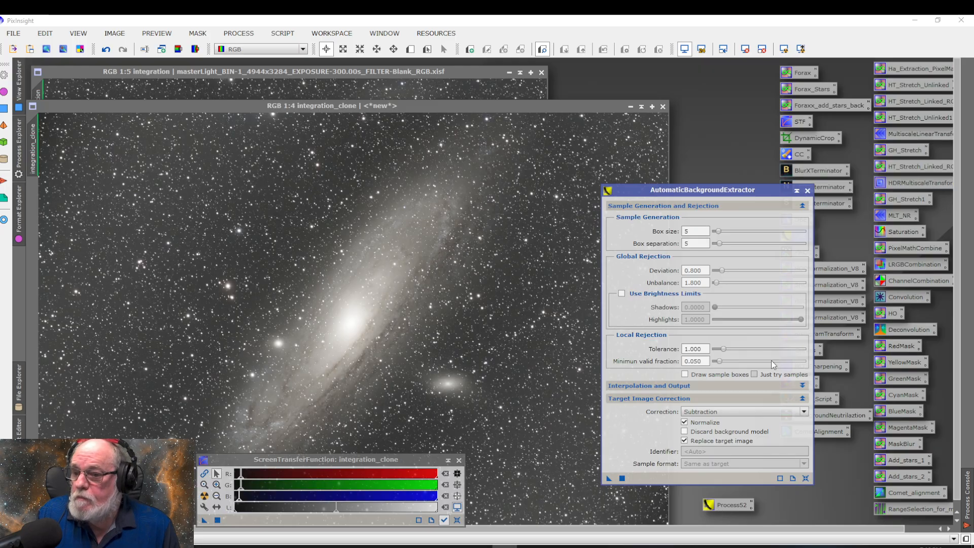
click(807, 191)
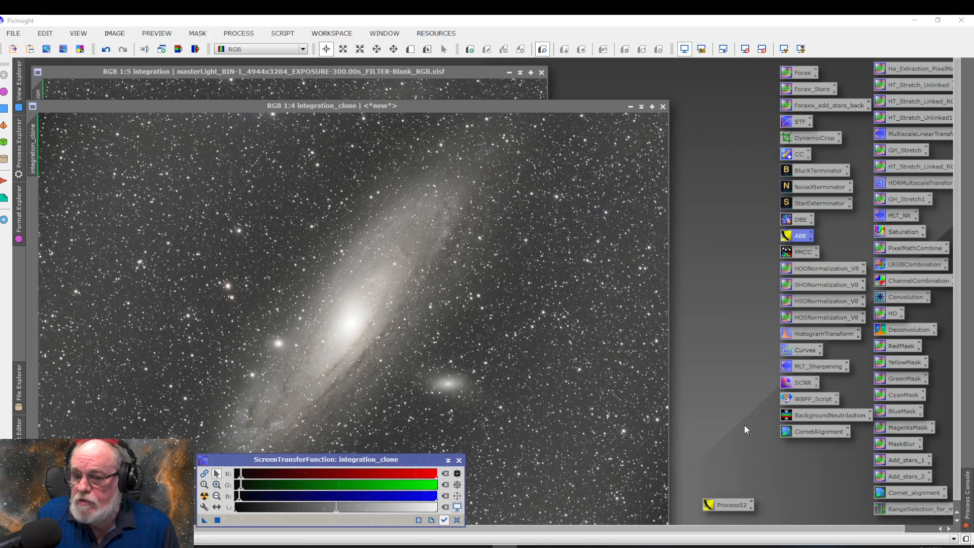
double_click(730, 502)
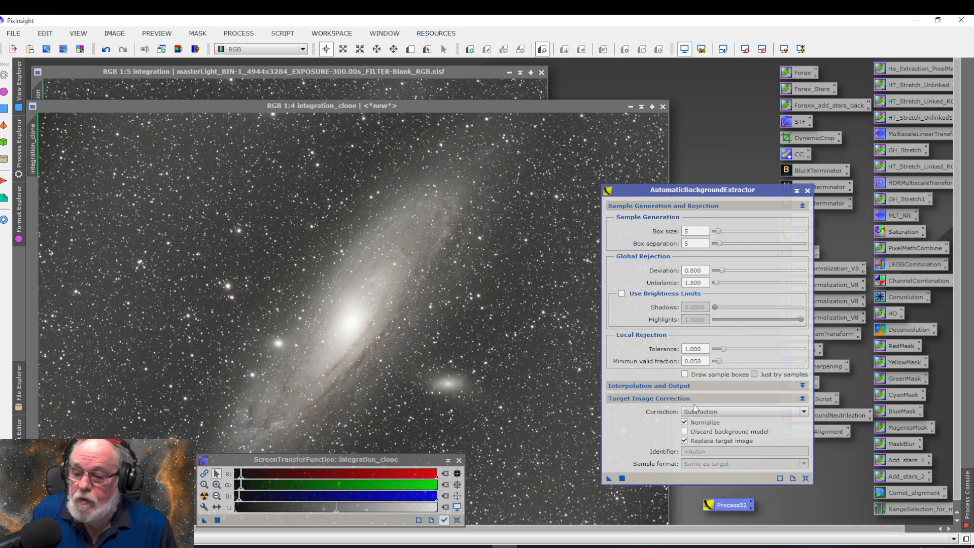
click(807, 190)
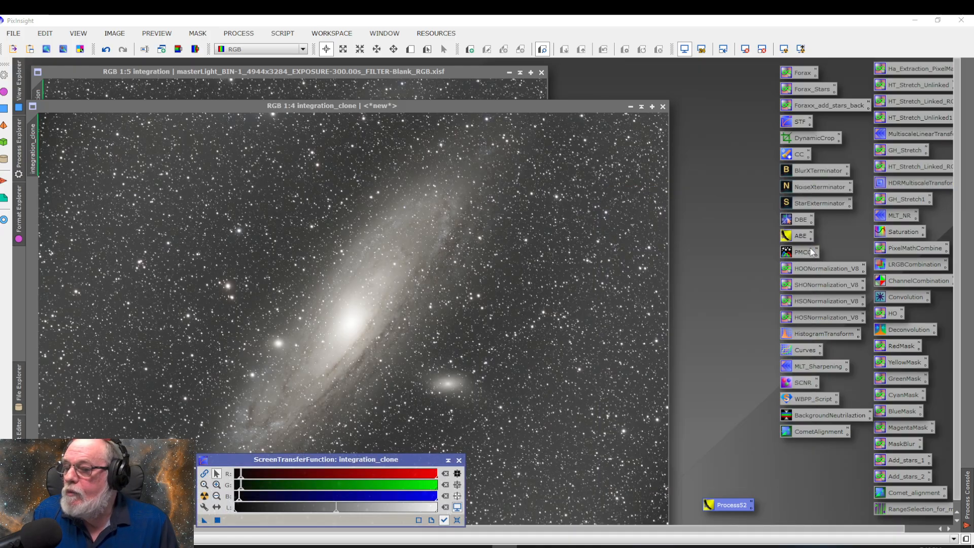
Open DynamicBackgroundExtraction to read the explanation of Shadows relaxation, and cancel the session
click(798, 220)
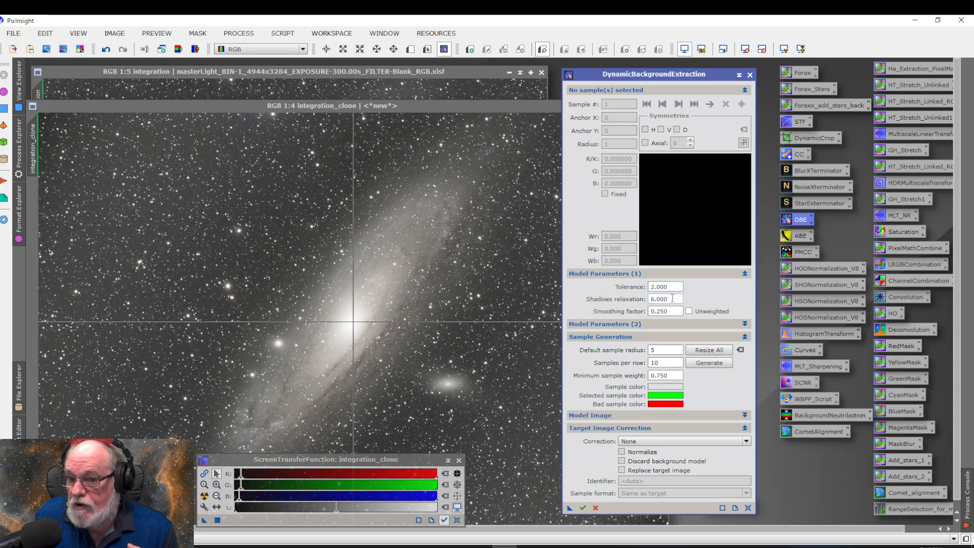
mouse_move(643, 303)
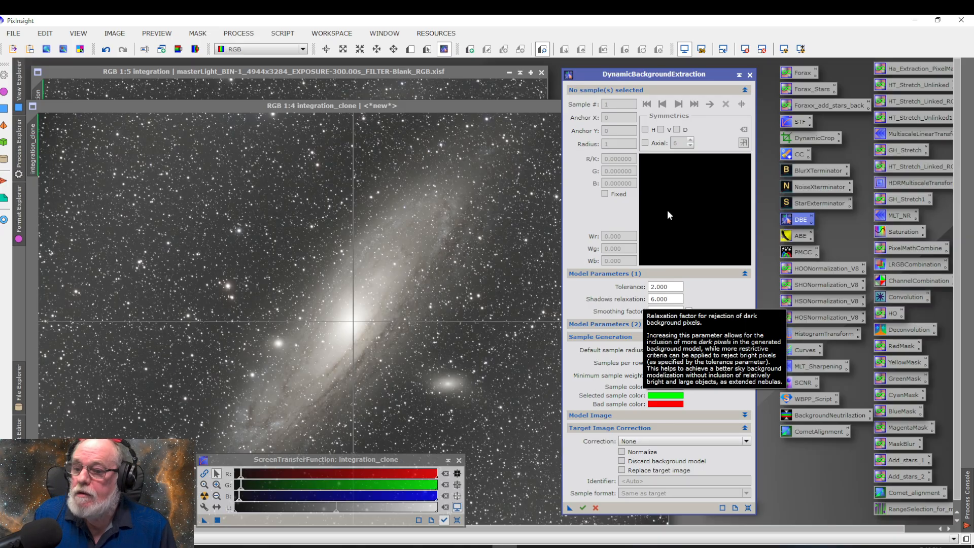
click(749, 75)
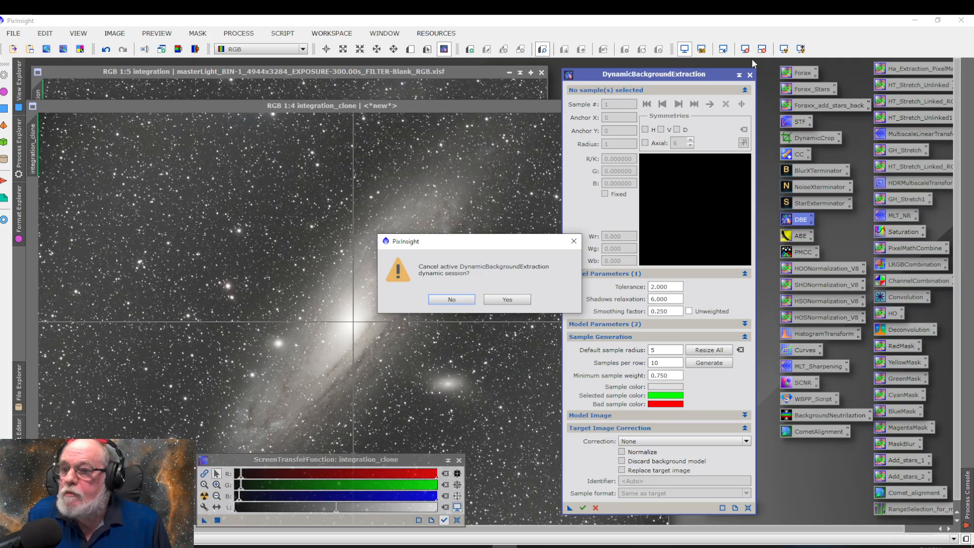
click(507, 300)
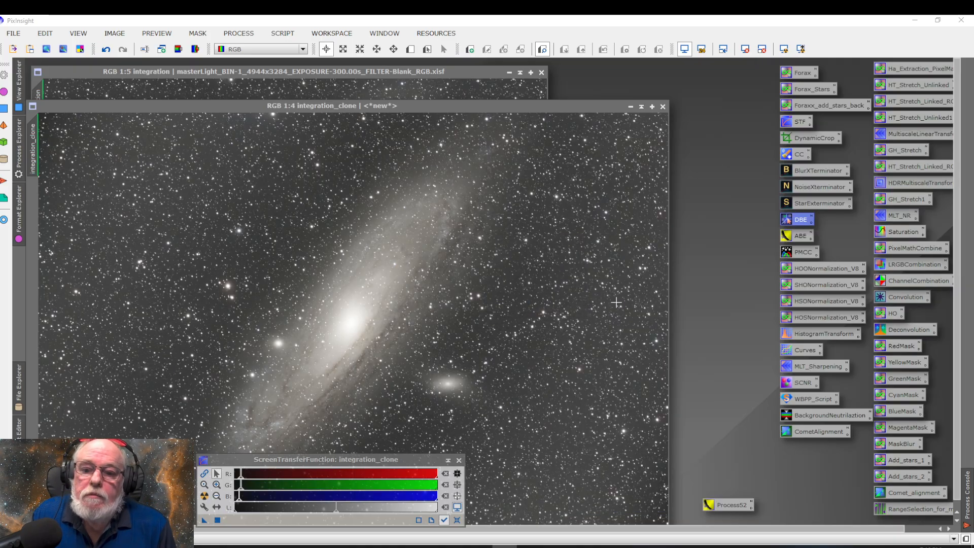
Delete the saved AutomaticBackgroundExtractor process icon from the workspace
right_click(730, 507)
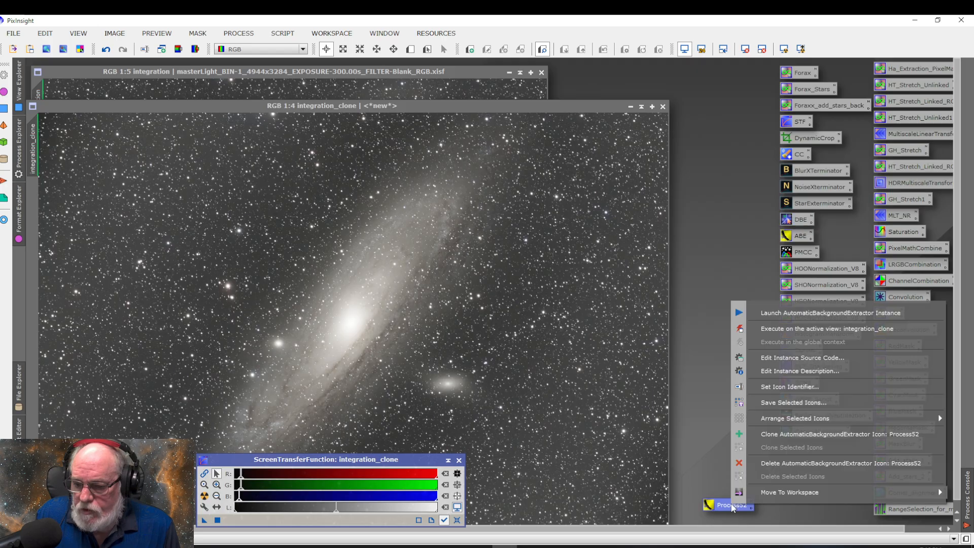
click(777, 463)
key(Delete)
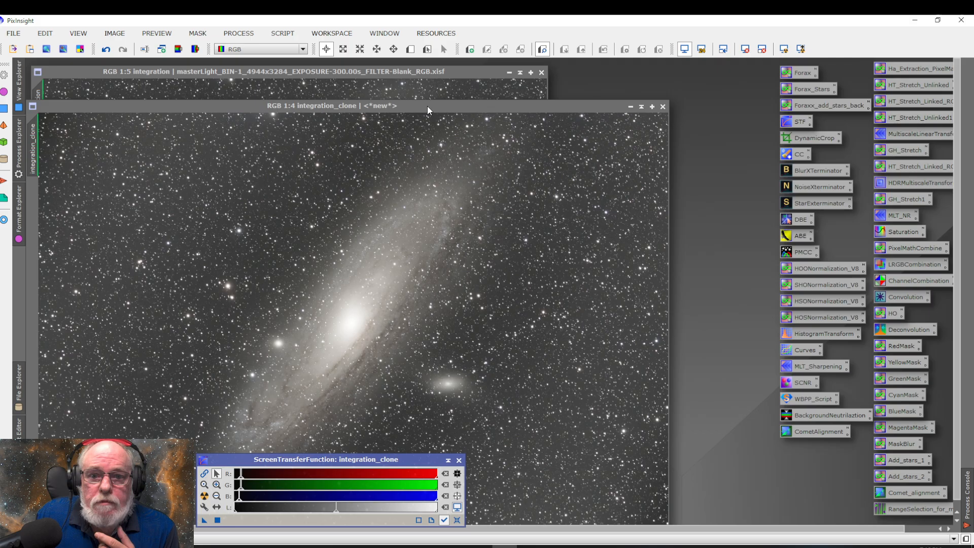
Match integration_clone to the integration image's 1:5 zoom and window size, and stack its window exactly over the integration window
drag(392, 72, 386, 72)
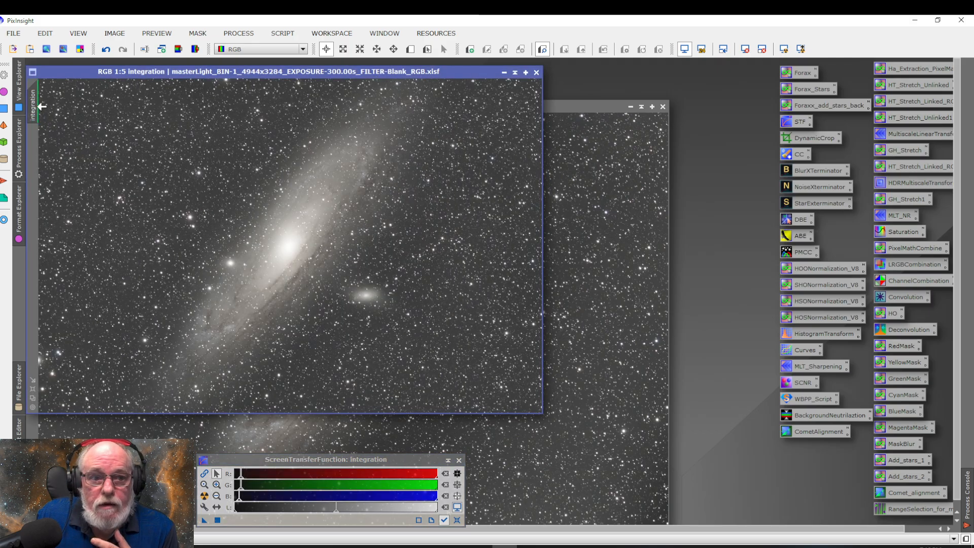
drag(114, 72, 208, 91)
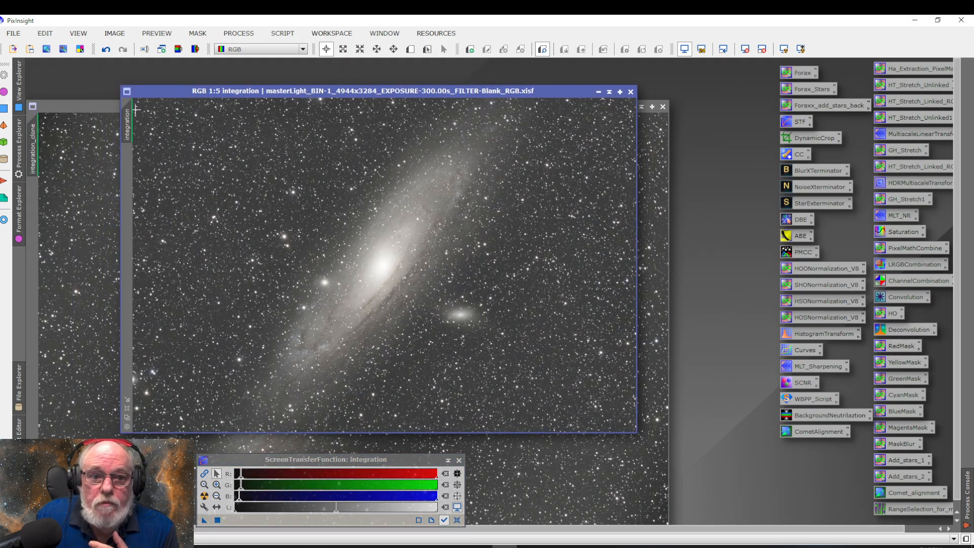
drag(47, 150, 33, 150)
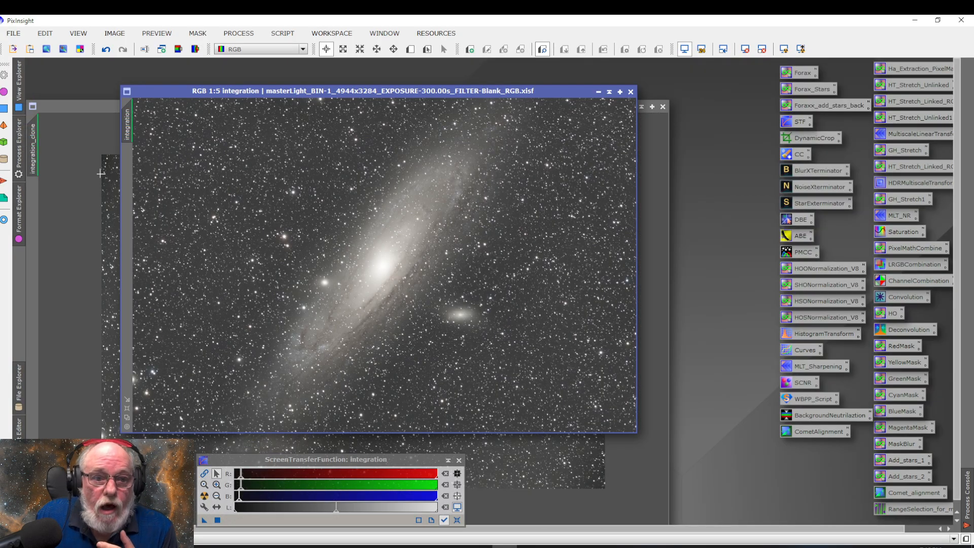
click(111, 105)
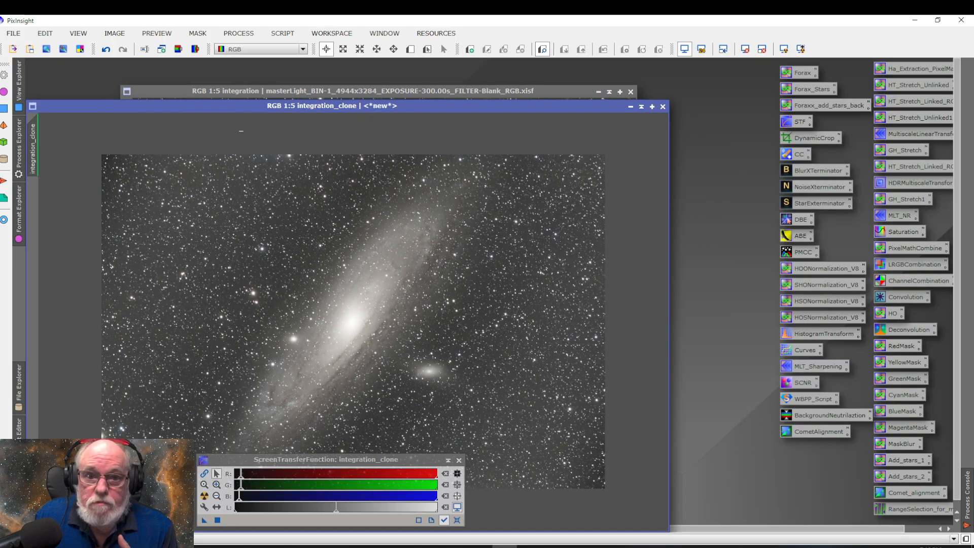
mouse_move(290, 89)
mouse_down()
mouse_move(286, 143)
mouse_move(254, 160)
mouse_move(288, 146)
mouse_move(292, 76)
mouse_up()
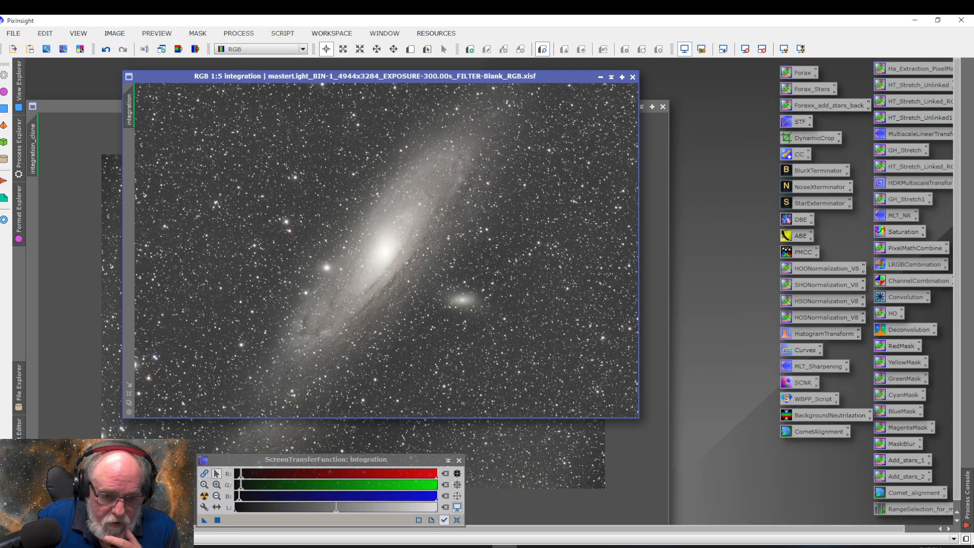
double_click(79, 106)
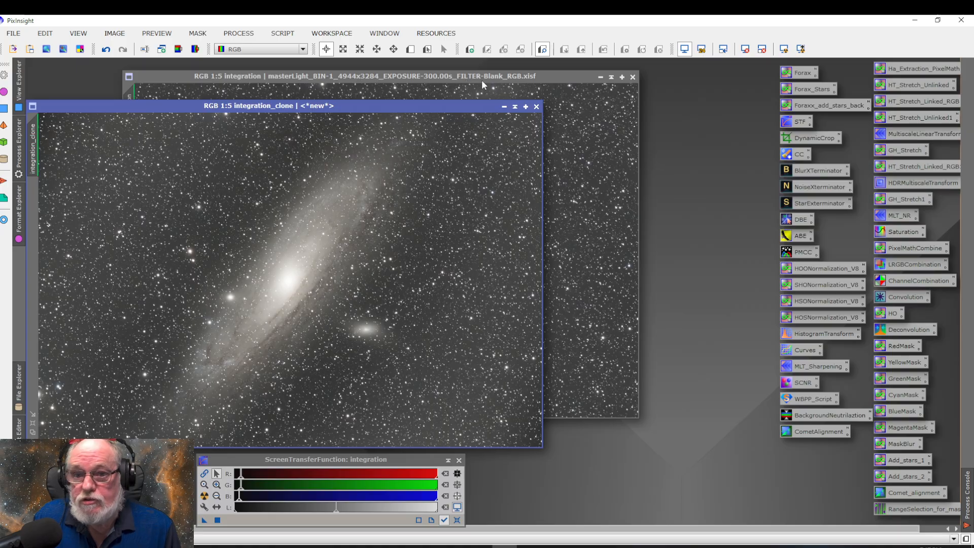
drag(388, 111, 485, 77)
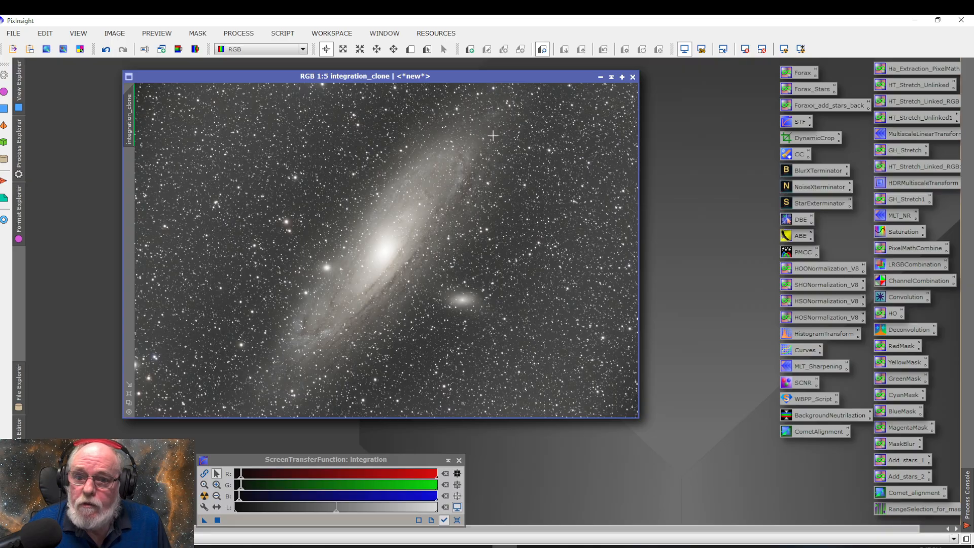
Alternate between the stacked integration and integration_clone images to compare the DBE and ABE background corrections
key(ctrl+Page_Down)
key(ctrl+Page_Down)
key(ctrl+Page_Down)
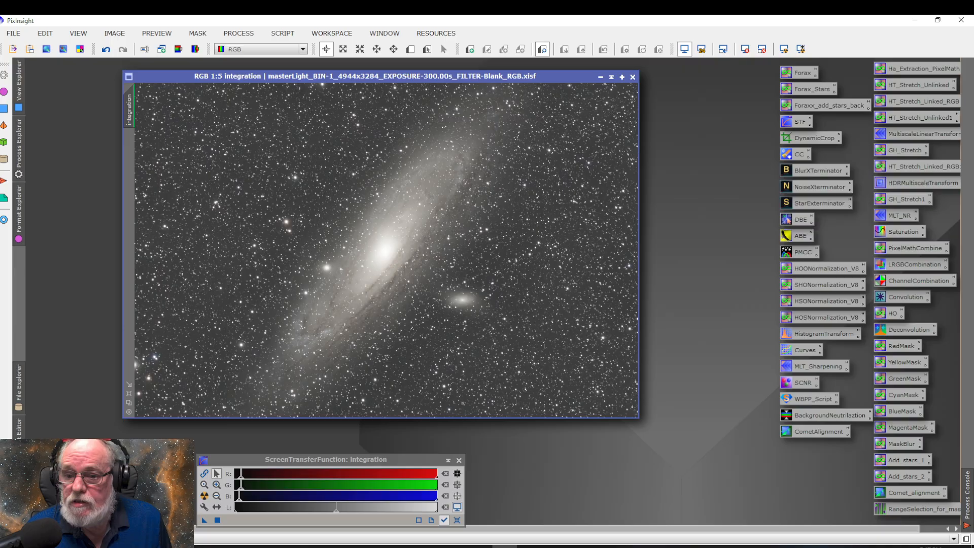
key(ctrl+Page_Down)
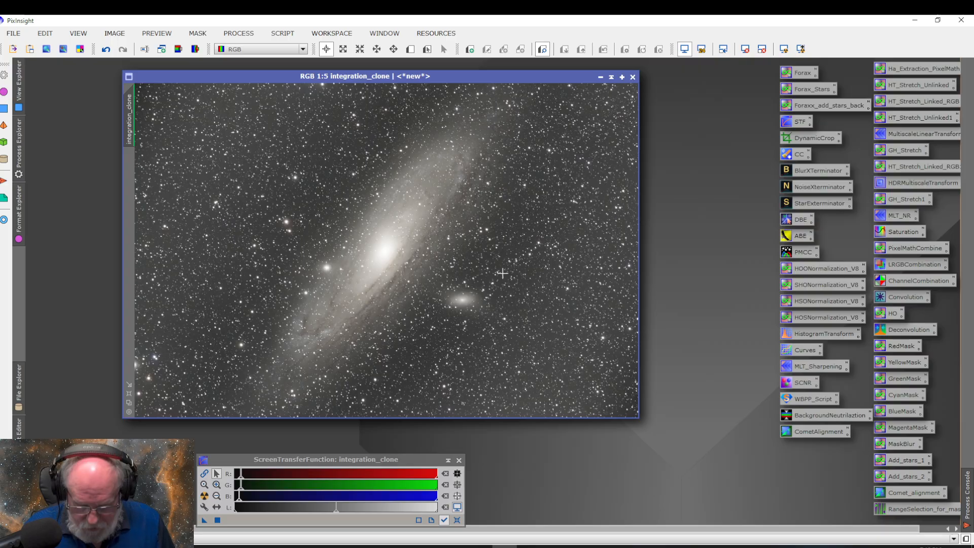
Flip repeatedly between the overlaid integration and integration_clone windows to check the remaining background differences
key(ctrl+Page_Down)
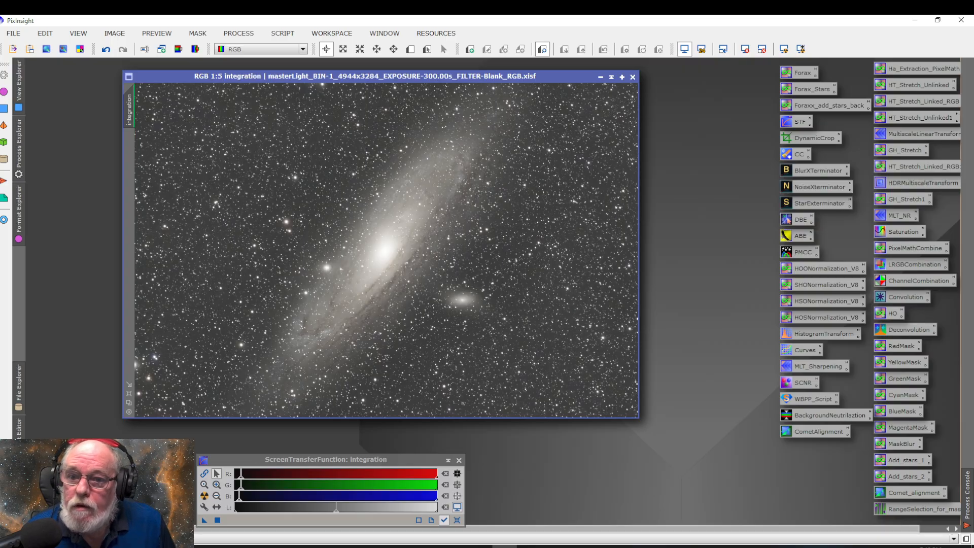
key(ctrl+Page_Down)
key(ctrl+Page_Down)
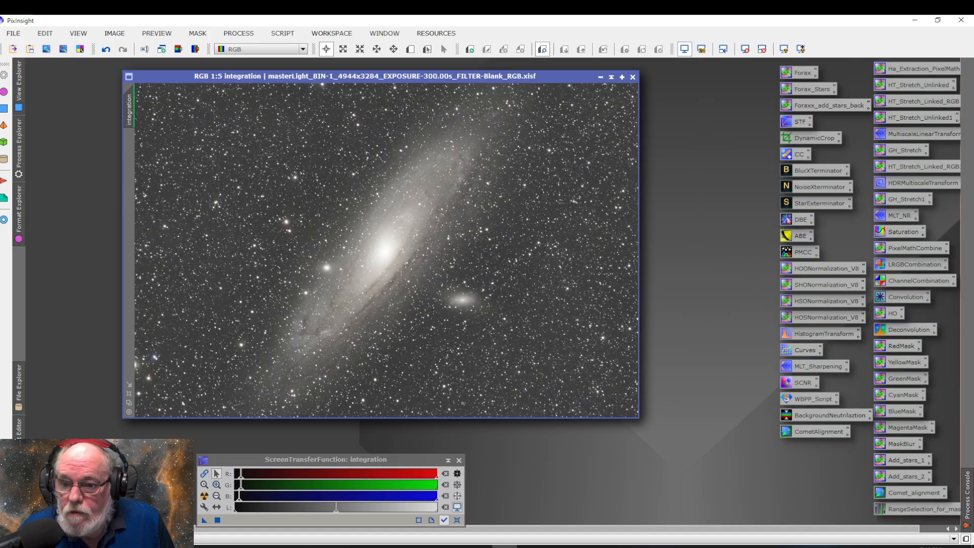
key(ctrl+Page_Down)
key(ctrl+Page_Down)
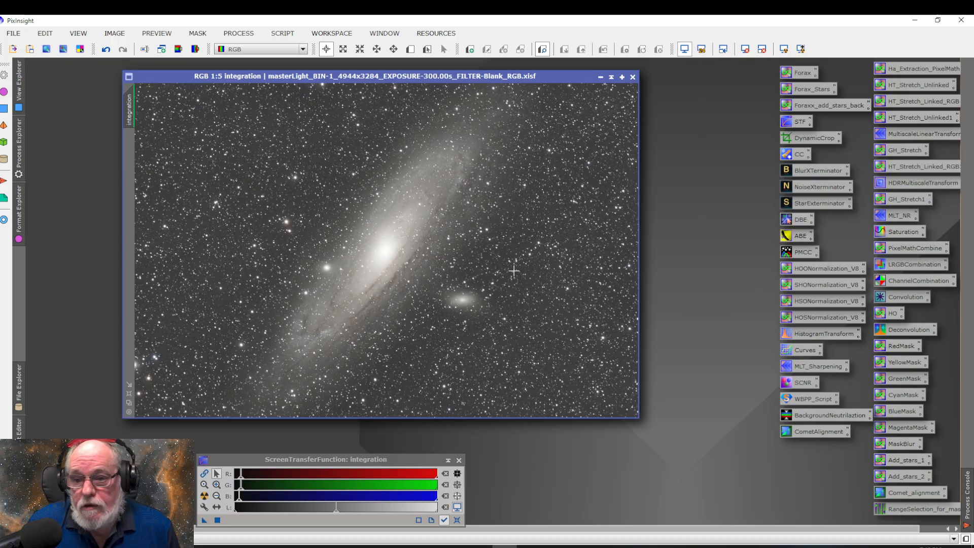
Close the integration_clone image without saving it, and move the integration window back up in the workspace
drag(563, 77, 564, 125)
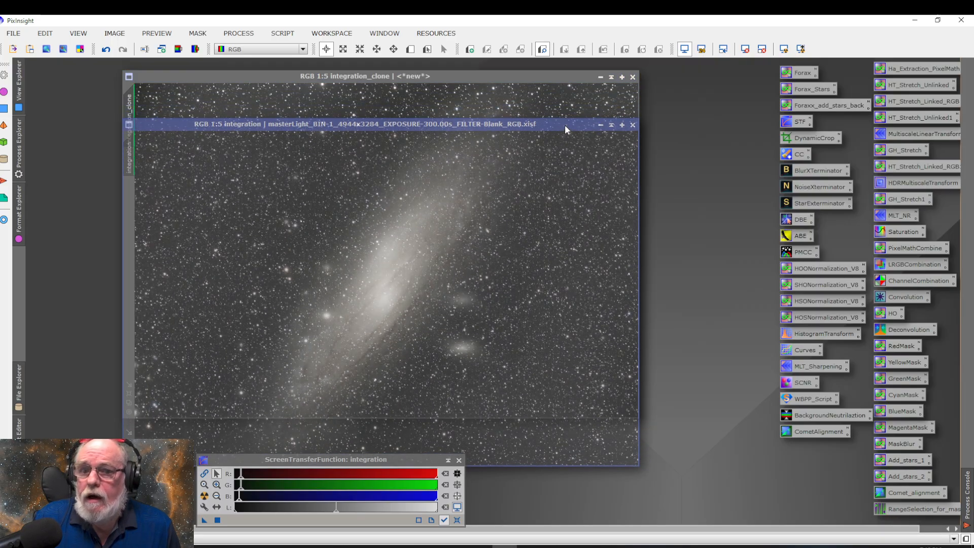
click(633, 78)
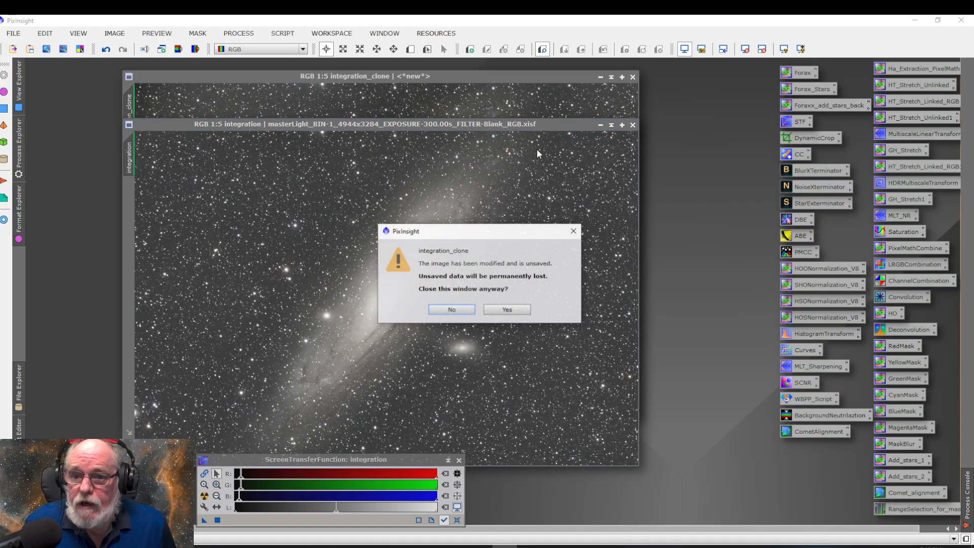
click(507, 307)
drag(534, 124, 529, 83)
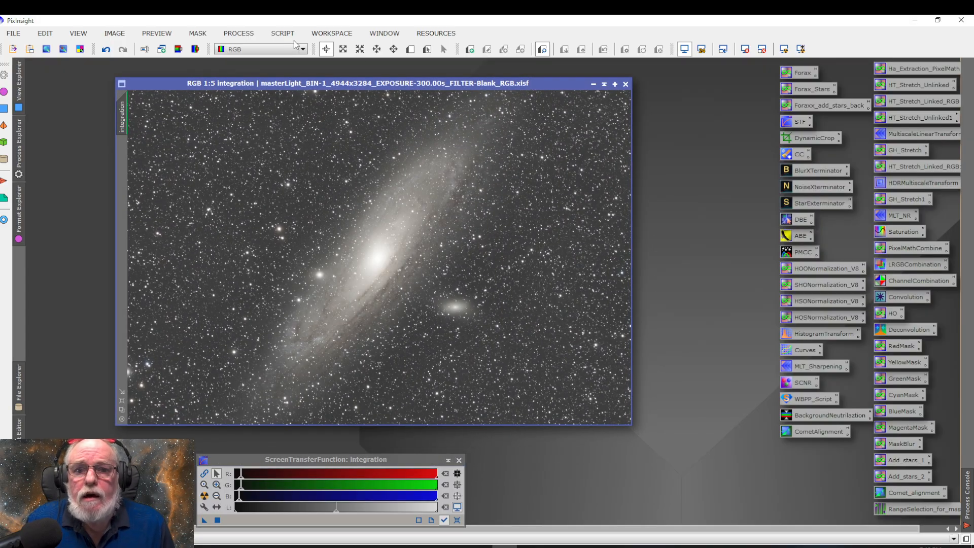
click(240, 34)
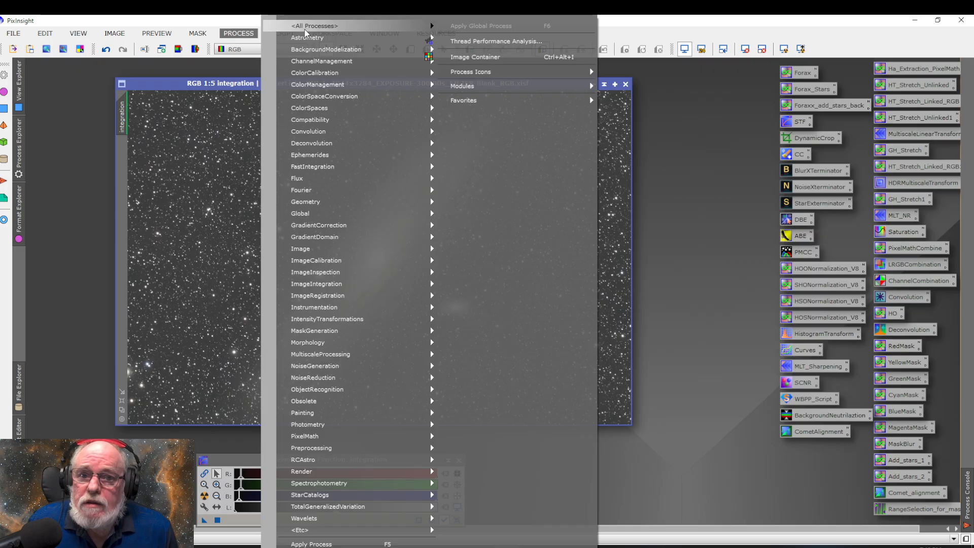
mouse_move(305, 26)
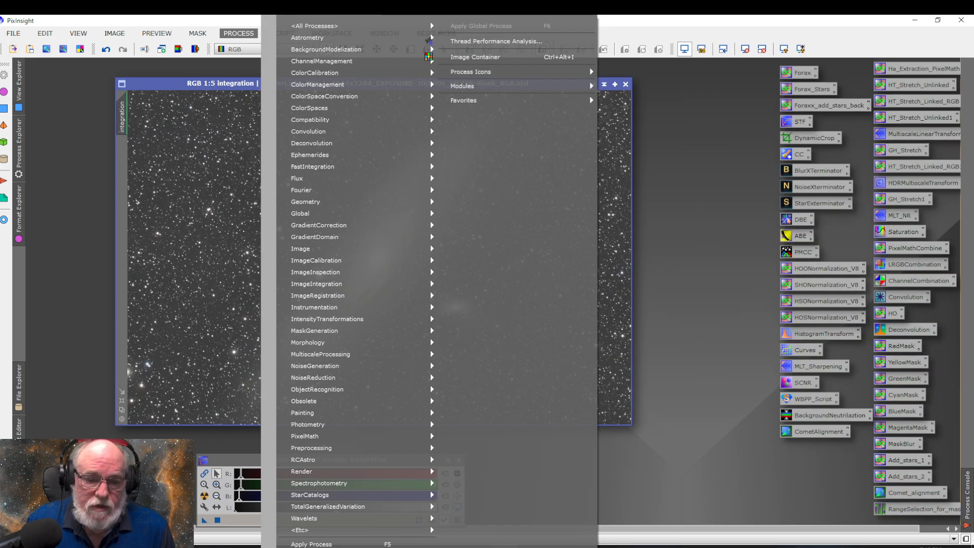
click(228, 437)
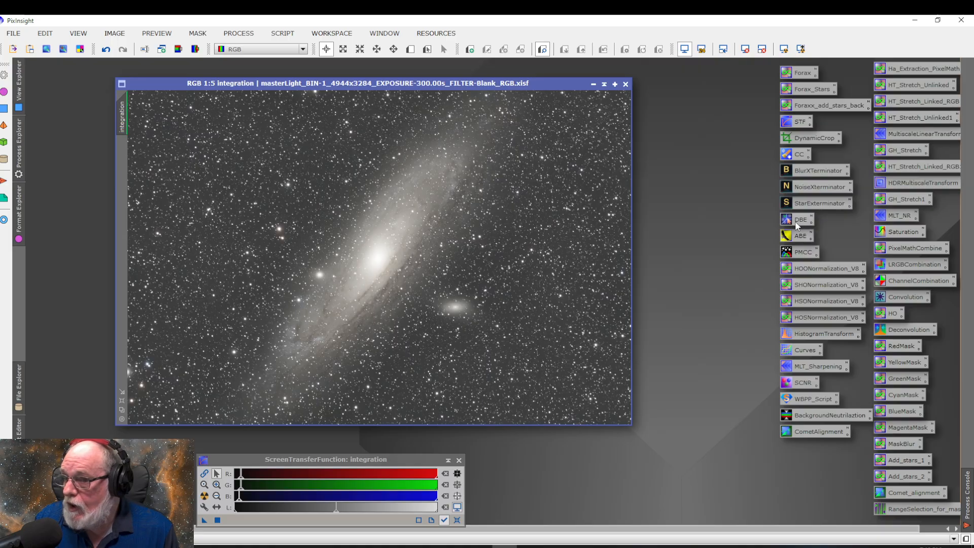
Apply BlurXTerminator to the integration image using the settings stored in its saved process icon
double_click(809, 172)
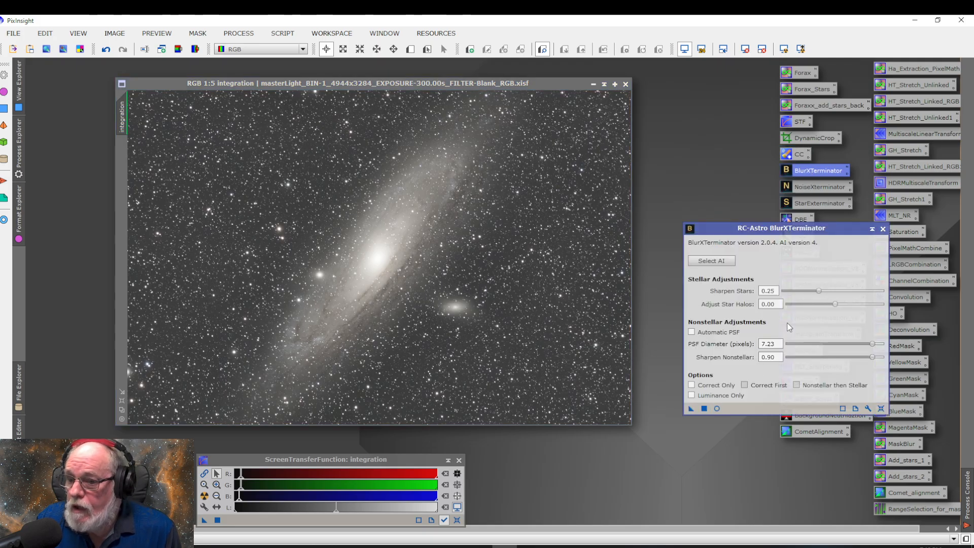
click(690, 409)
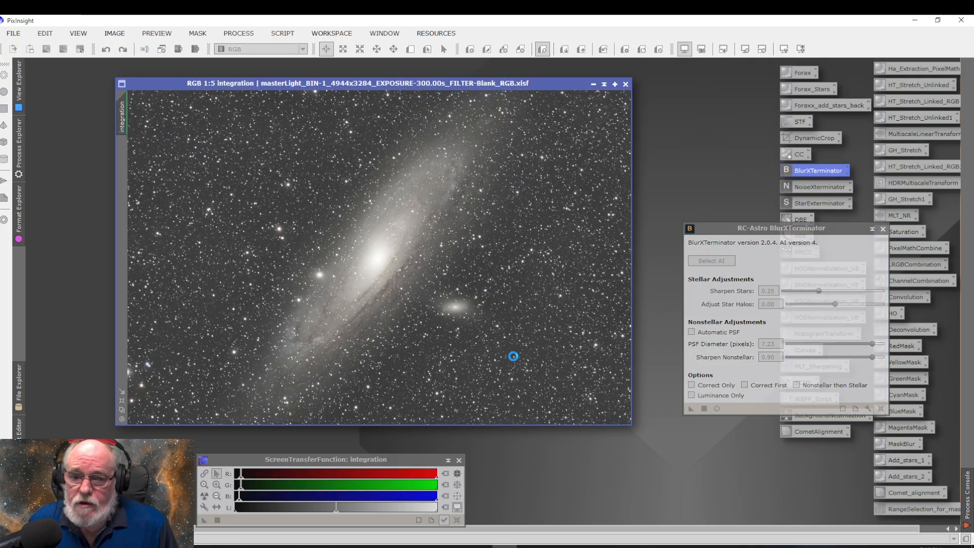
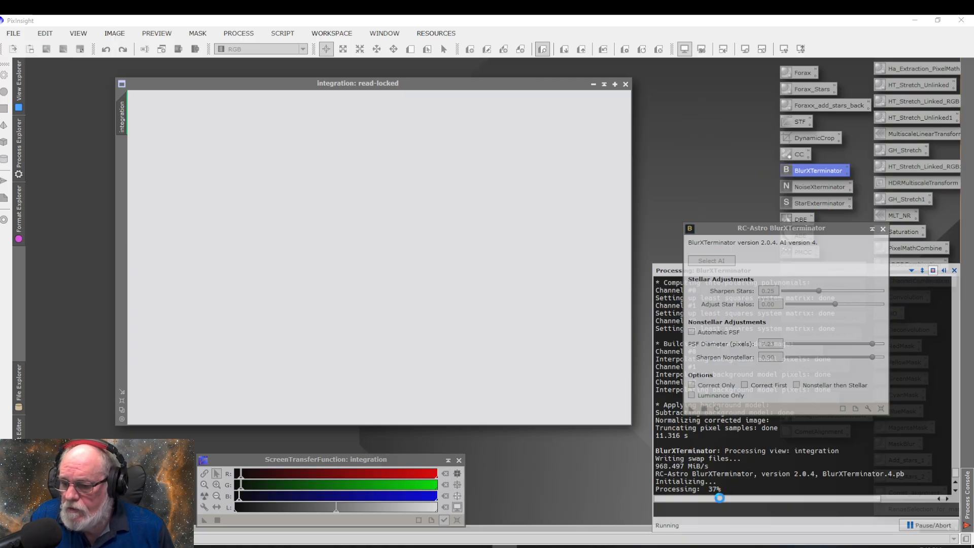
click(835, 546)
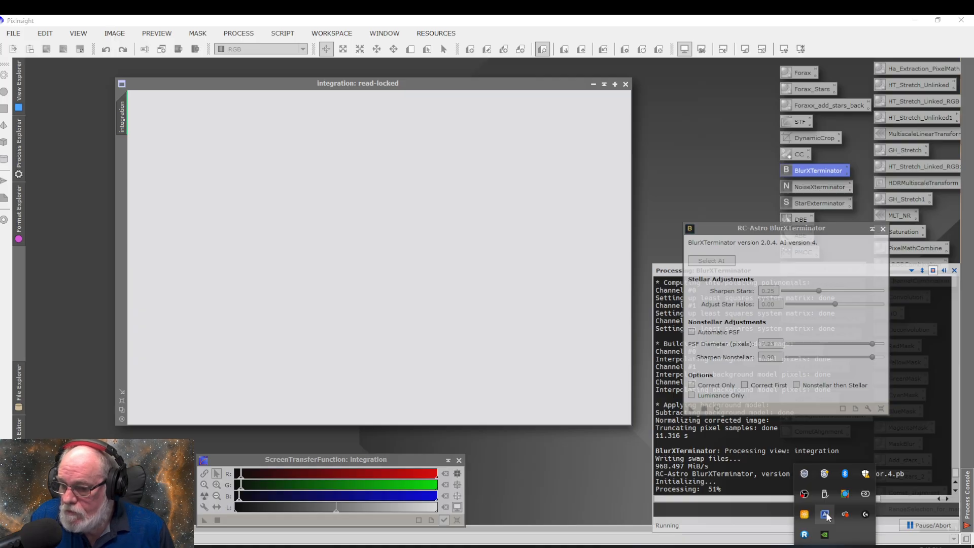
click(825, 514)
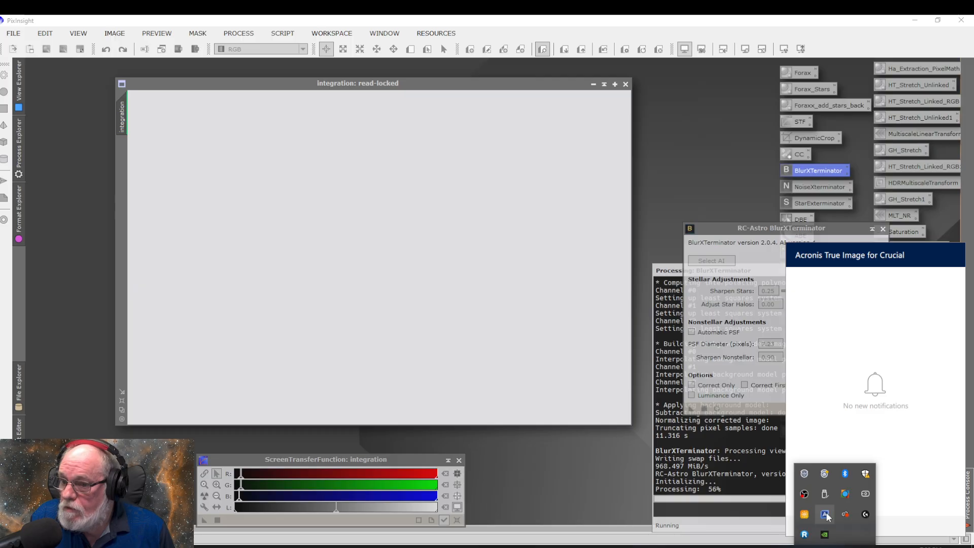
click(825, 514)
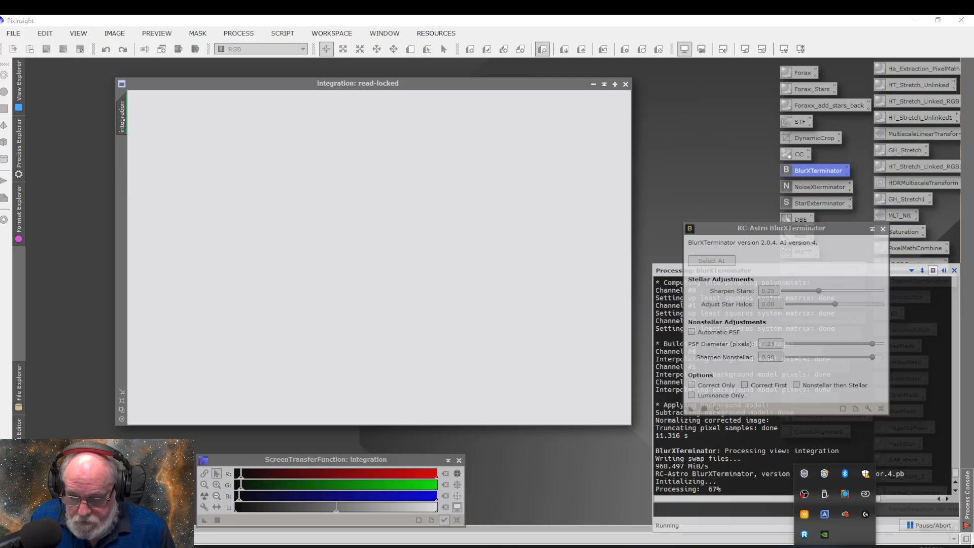
right_click(454, 547)
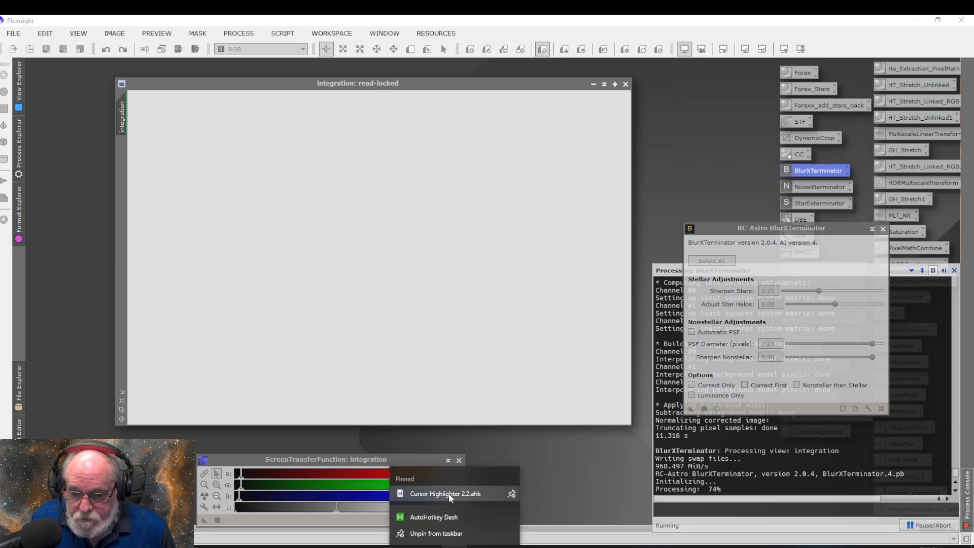
click(666, 538)
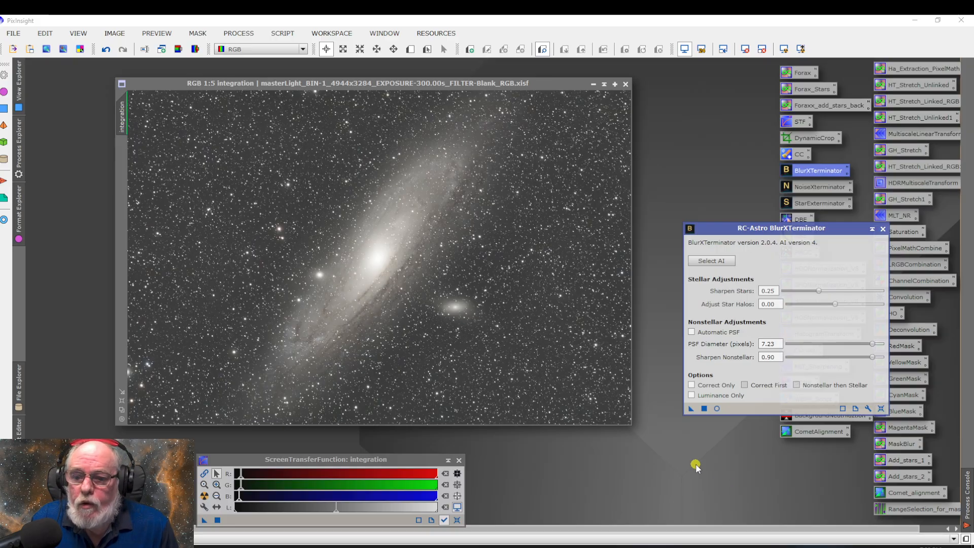
Close the BlurXTerminator dialog and compare the whole integration image before and after sharpening by undoing and redoing the process
click(883, 229)
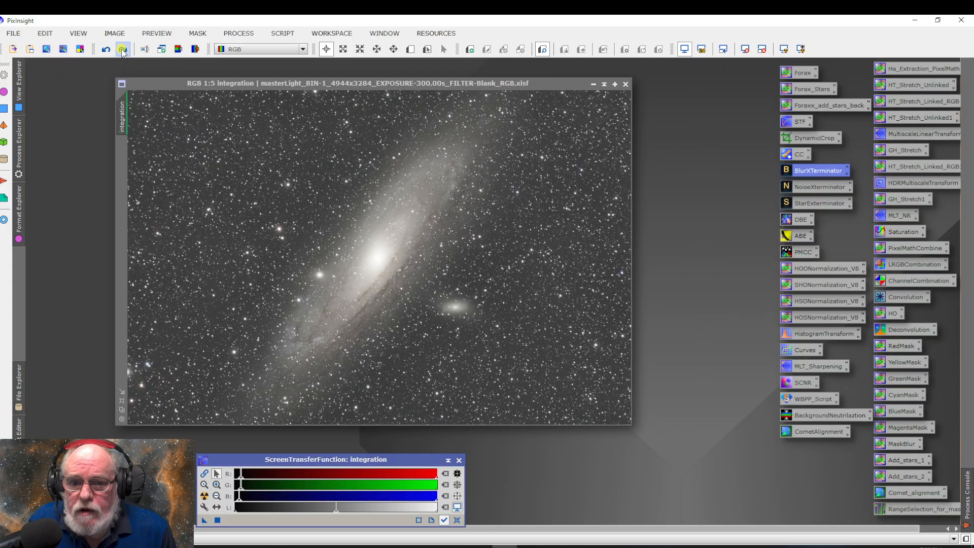
click(108, 50)
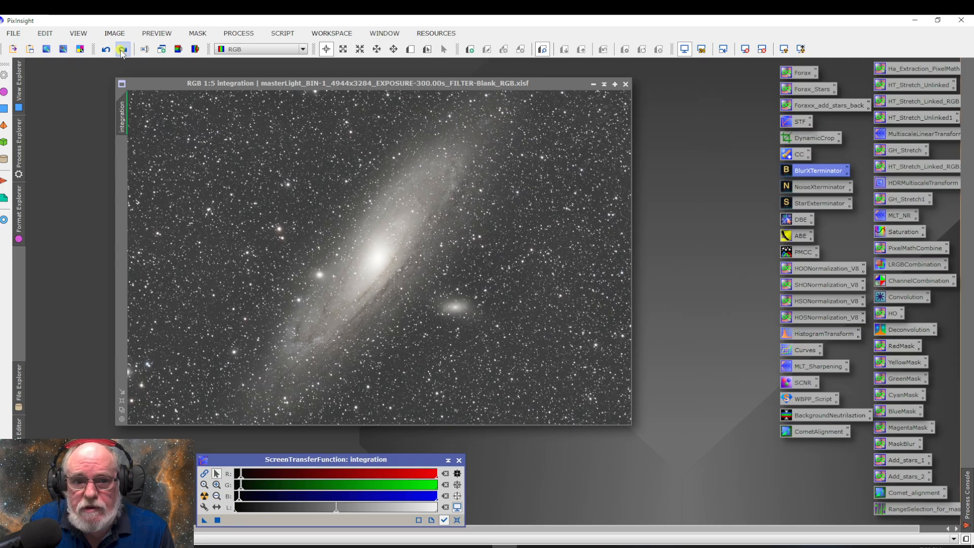
click(122, 49)
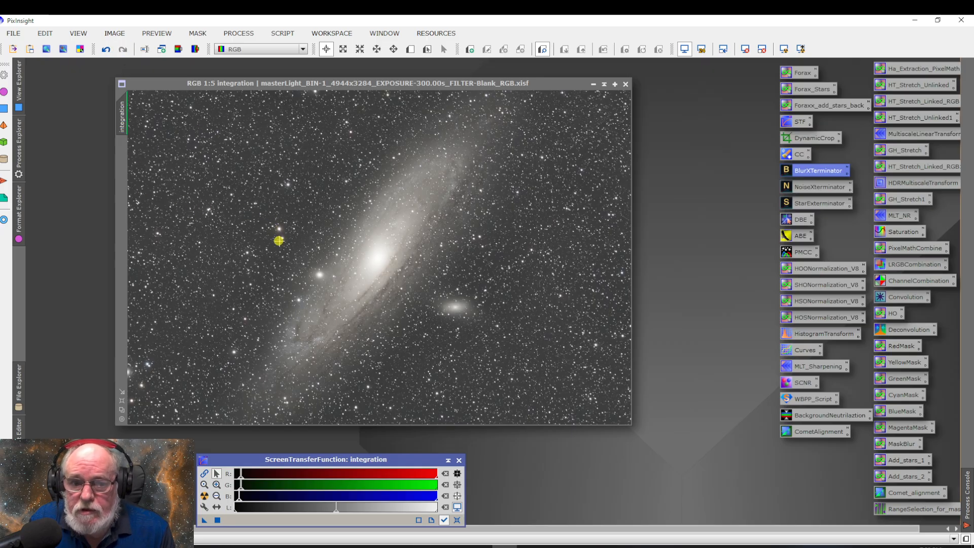
Compare the stars beside the galaxy at 1:1 by alternately undoing and redoing BlurXTerminator, leaving the sharpening applied
scroll(283, 234, up, 2)
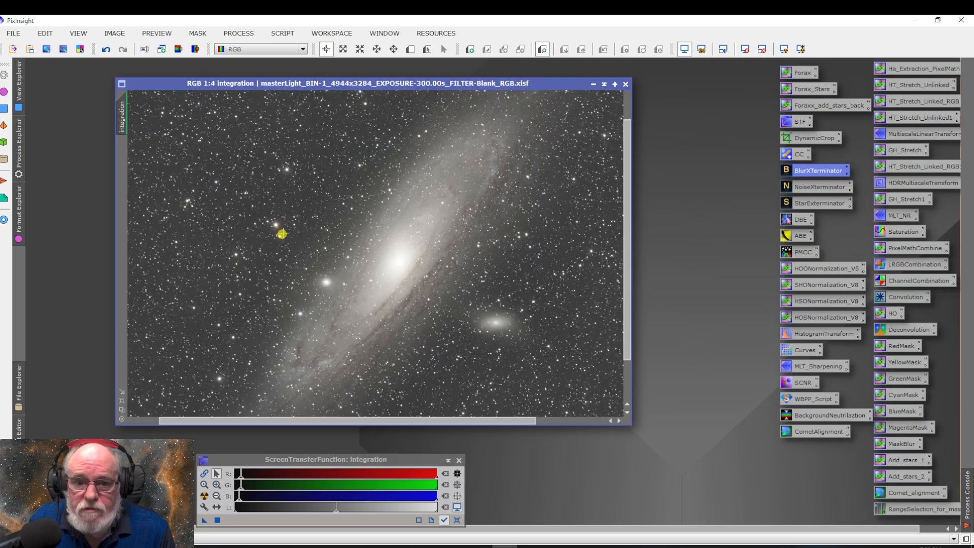
scroll(264, 231, up, 2)
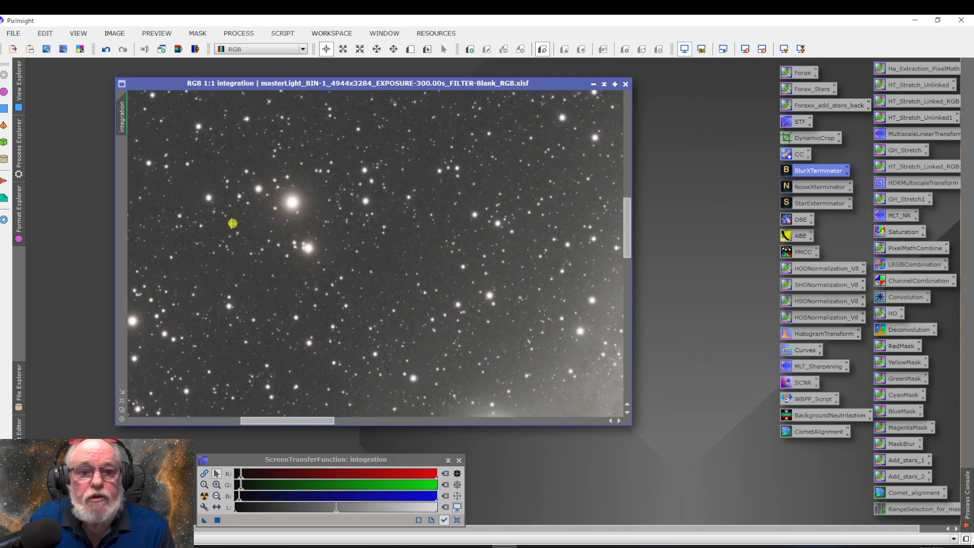
click(105, 49)
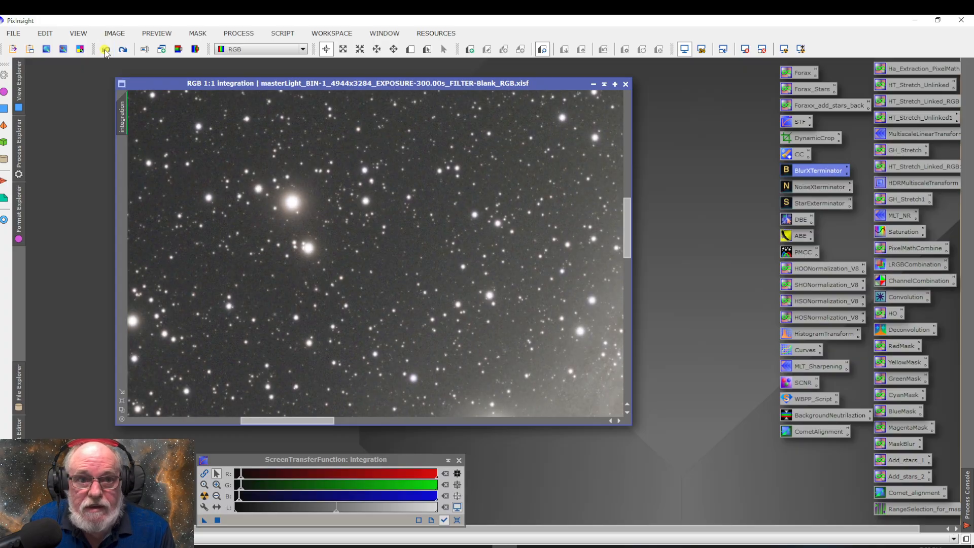
click(123, 49)
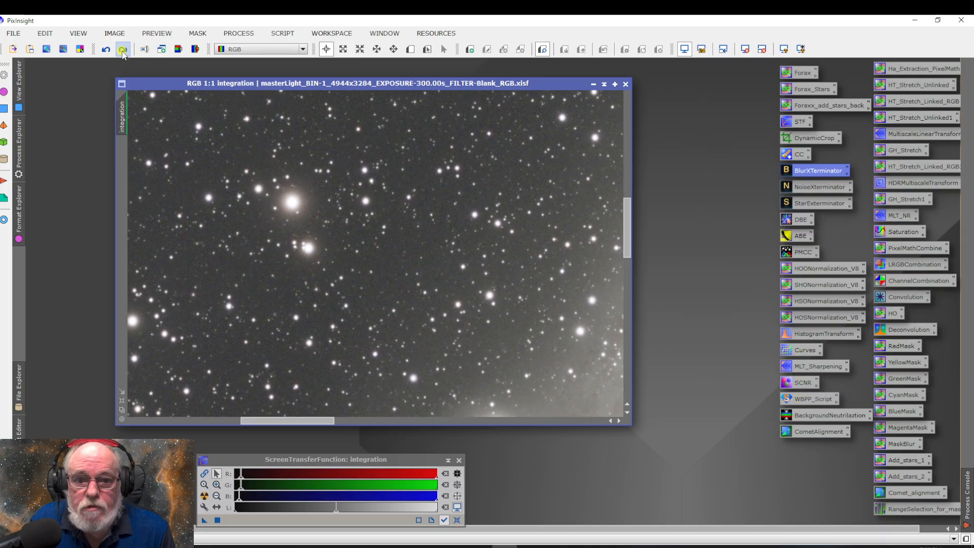
click(123, 49)
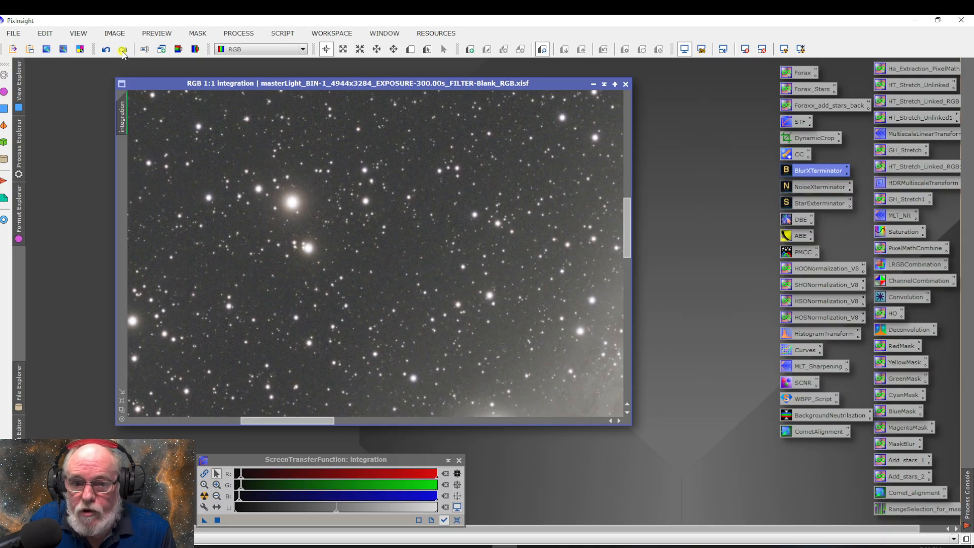
click(105, 50)
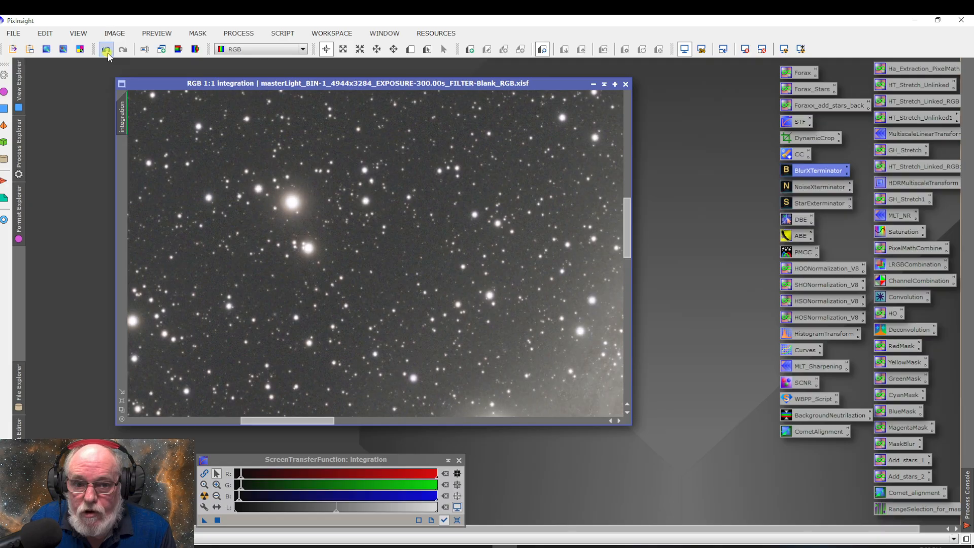
click(123, 49)
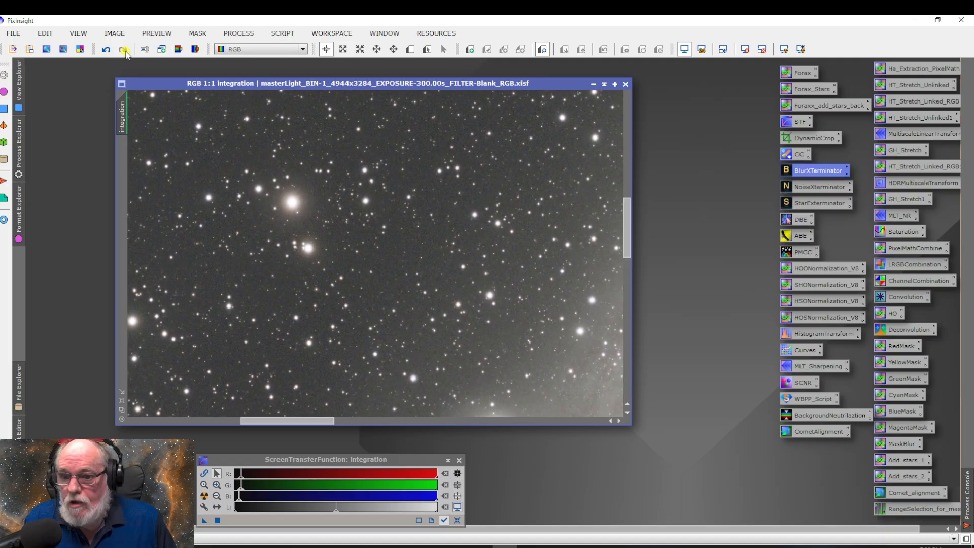
scroll(427, 262, down, 2)
scroll(427, 263, up, 2)
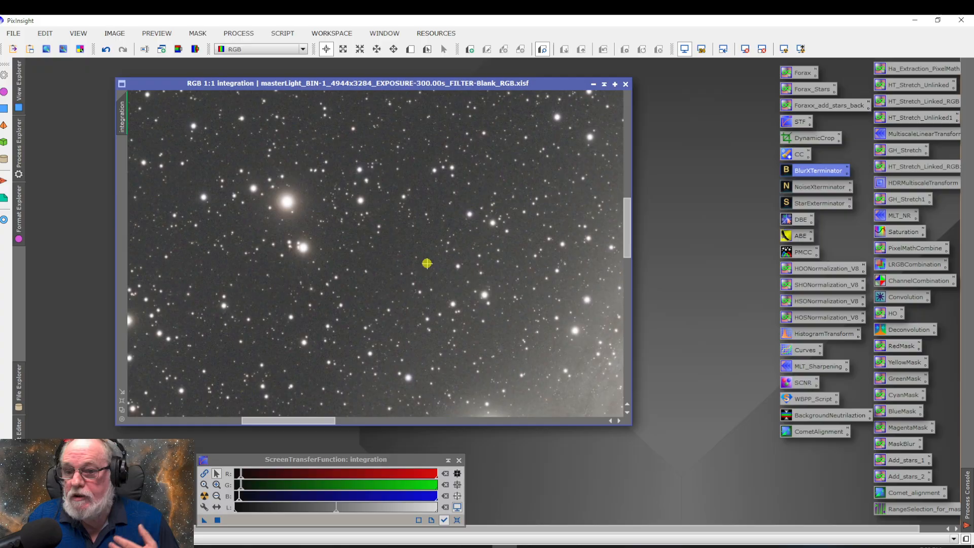
scroll(426, 262, down, 4)
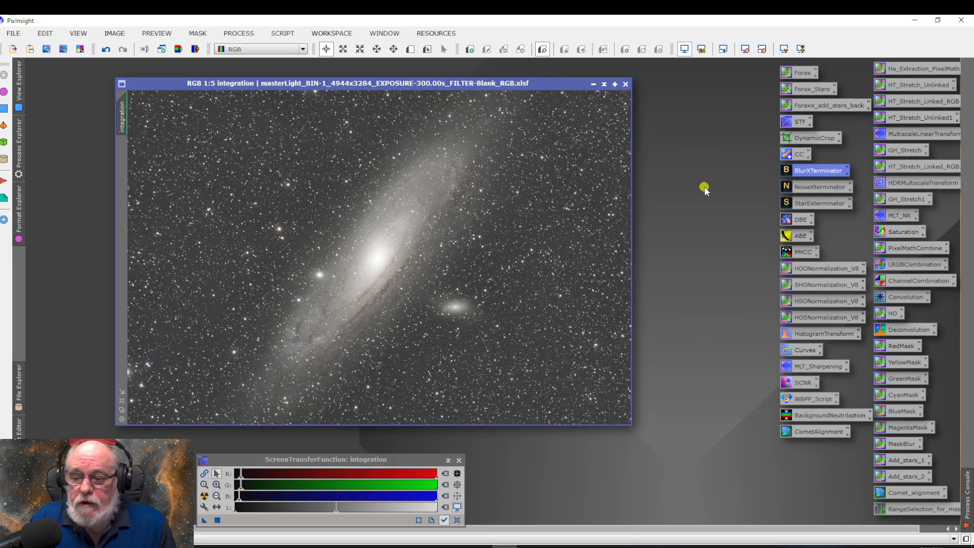
Apply NoiseXTerminator to the integration image with Denoise 0.90 and Detail 0.15
double_click(815, 189)
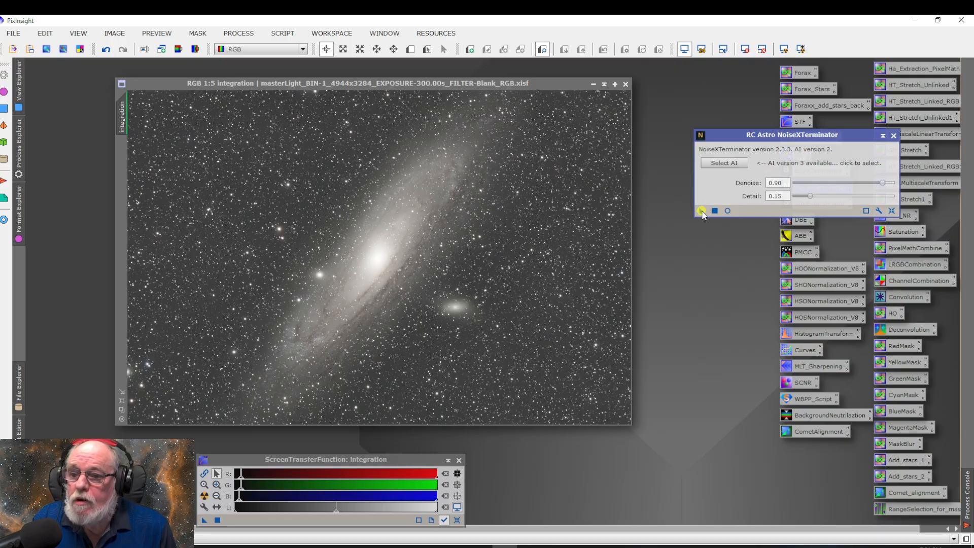
drag(702, 210, 537, 278)
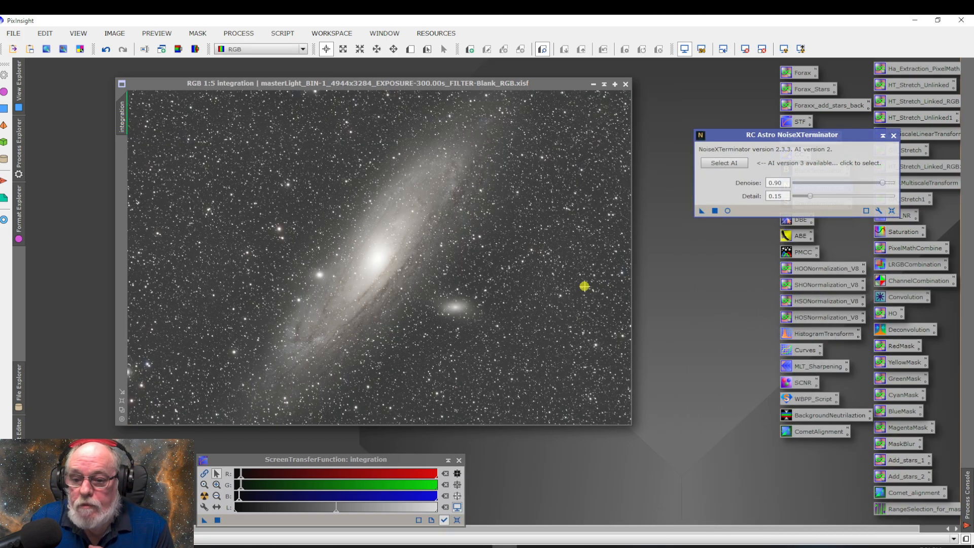
Inspect the star field background at high magnification with the noise reduction undone and redone, leaving NoiseXTerminator applied
scroll(506, 261, down, 1)
scroll(502, 263, up, 2)
scroll(503, 264, up, 4)
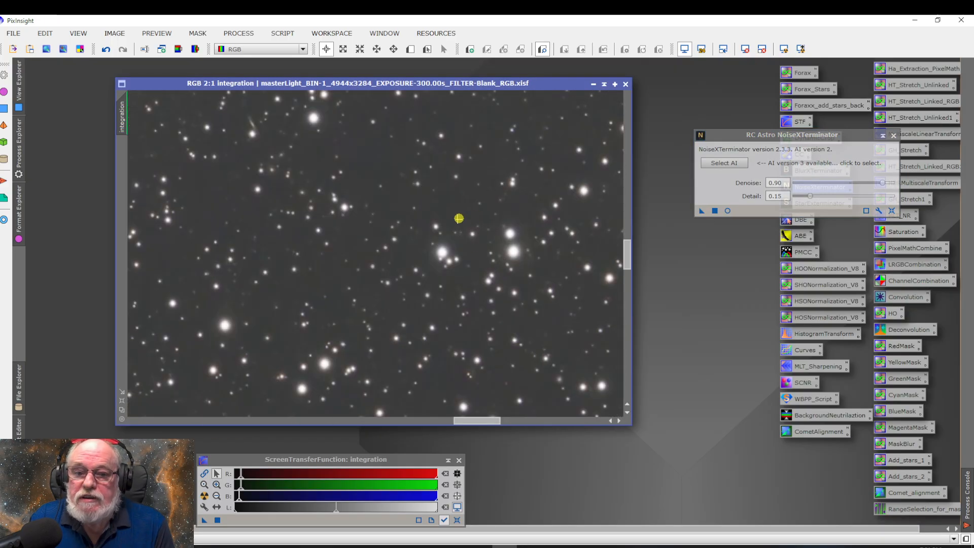
click(107, 50)
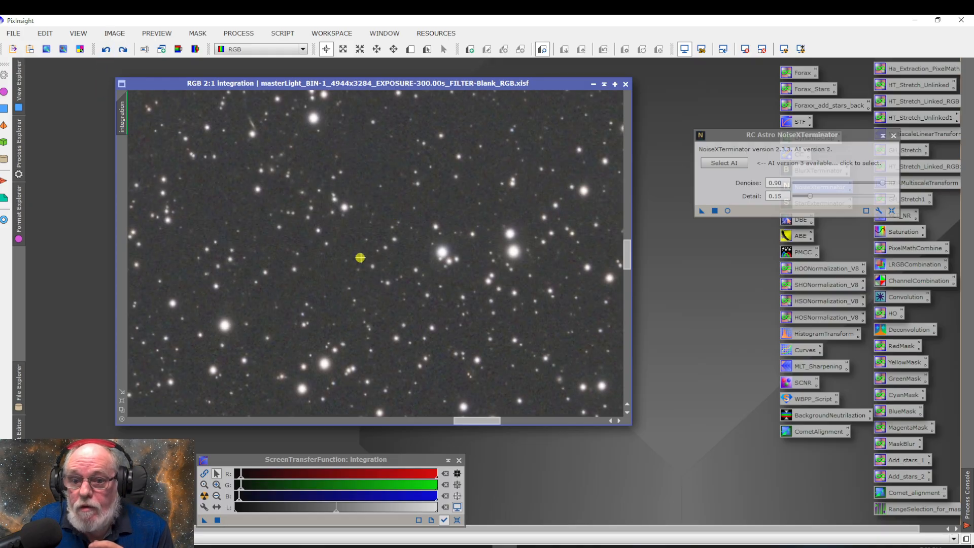
scroll(361, 260, up, 4)
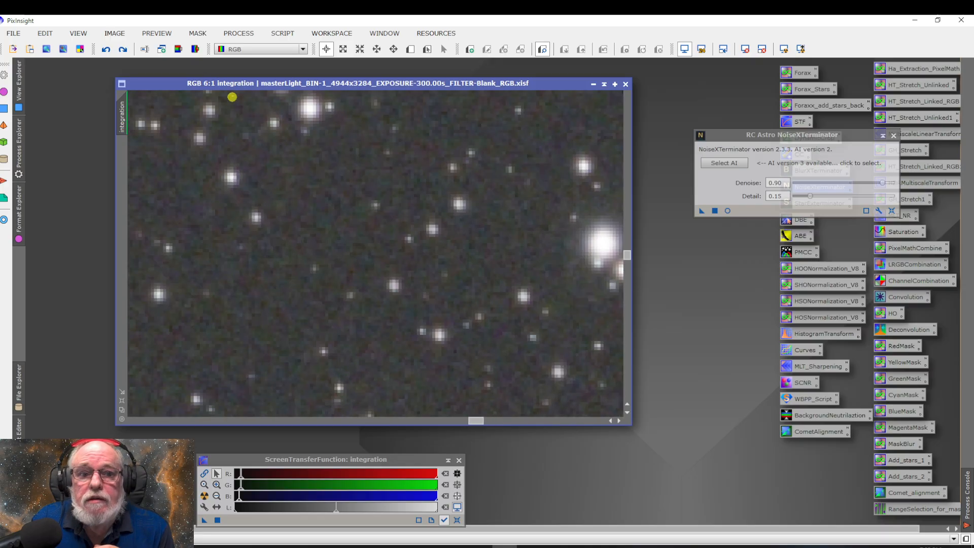
click(123, 51)
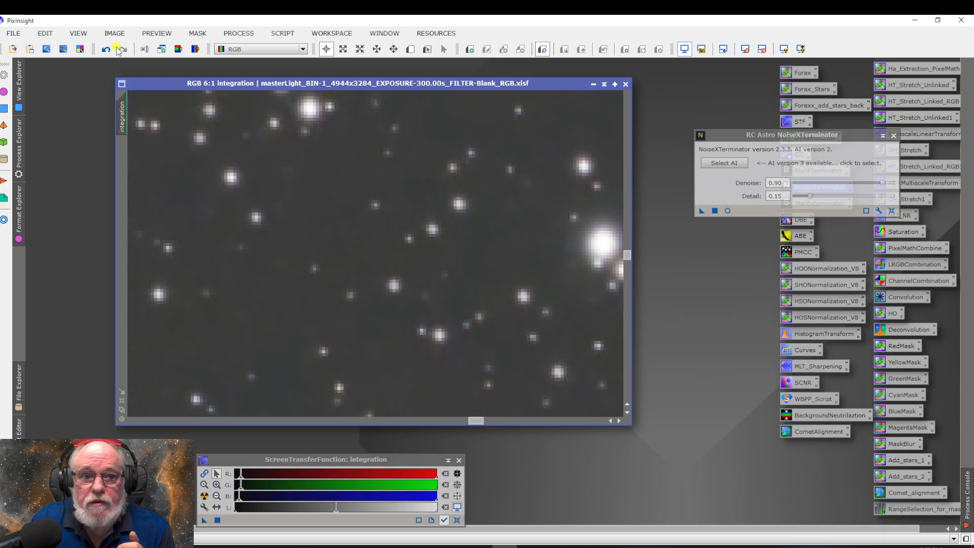
click(124, 51)
click(124, 50)
scroll(265, 193, down, 3)
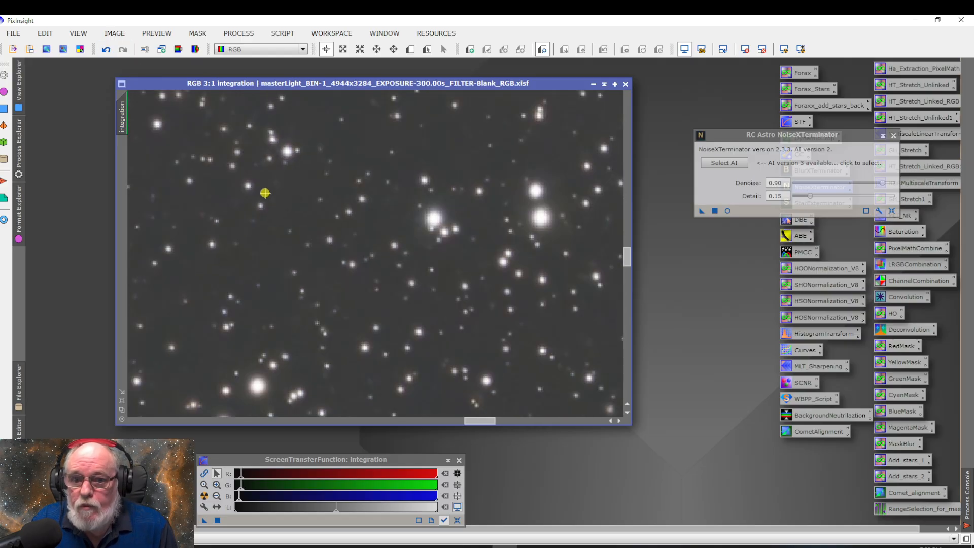
scroll(265, 193, down, 6)
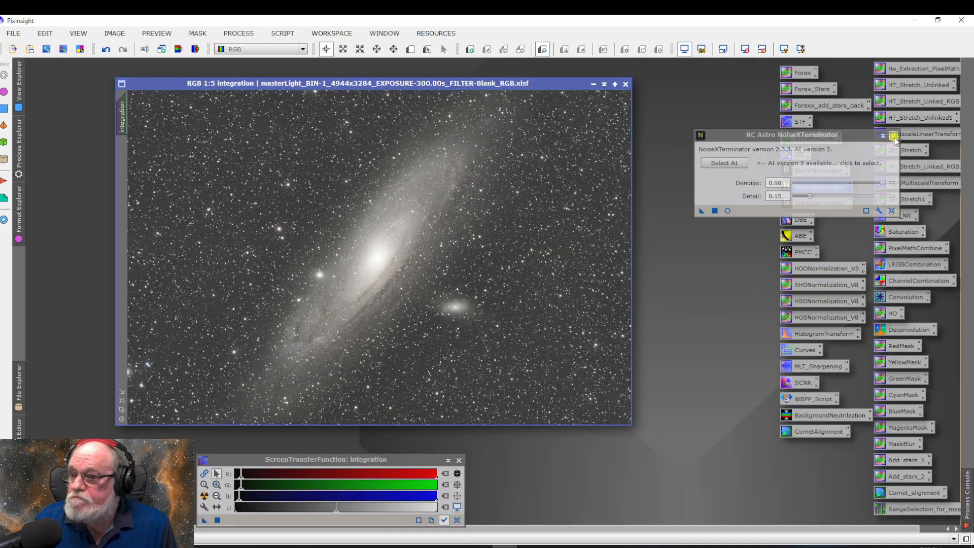
Close the NoiseXTerminator dialog and dismiss the MultiscaleLinearTransform window without applying it
click(893, 137)
double_click(893, 136)
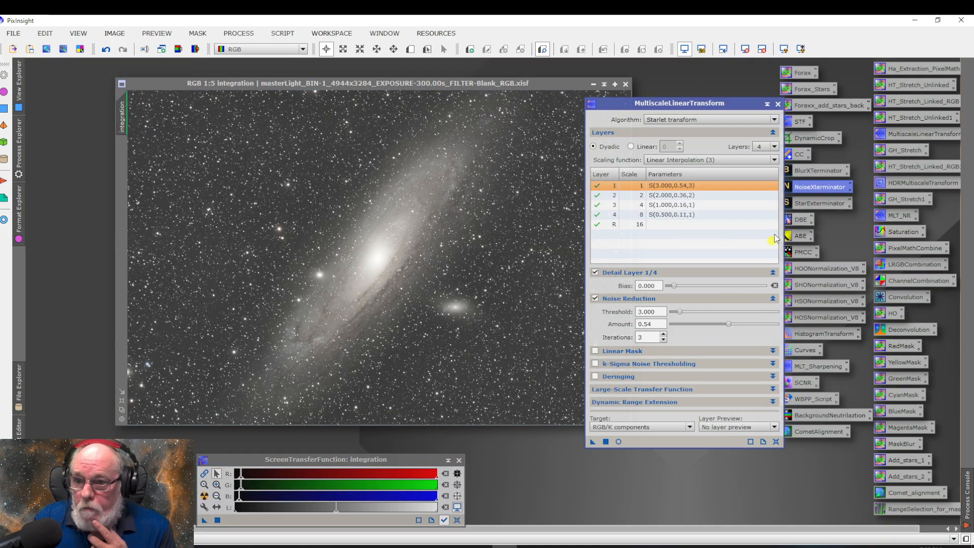
click(777, 104)
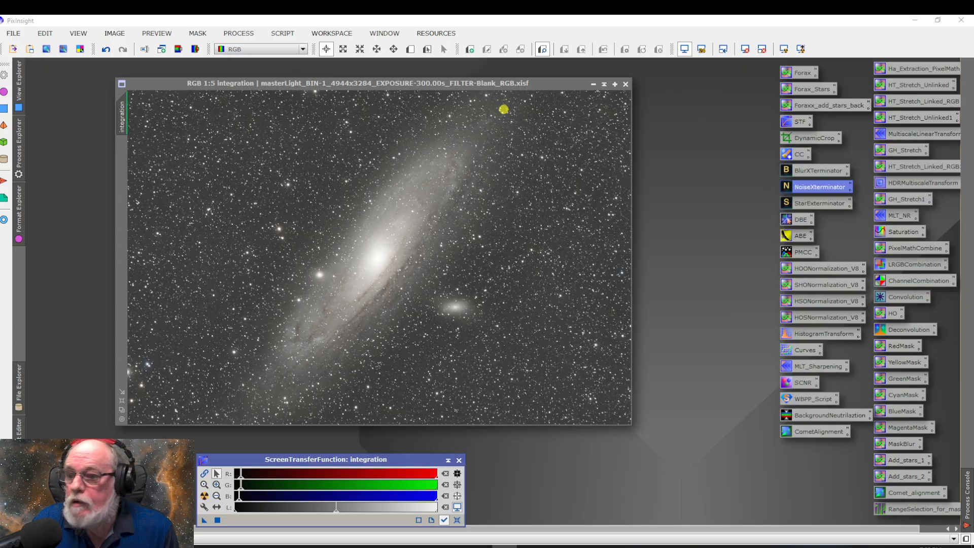
Open the saved PhotometricColorCalibration process, try a linked auto-stretch on the integration image, and return to an unlinked auto-stretch
double_click(803, 253)
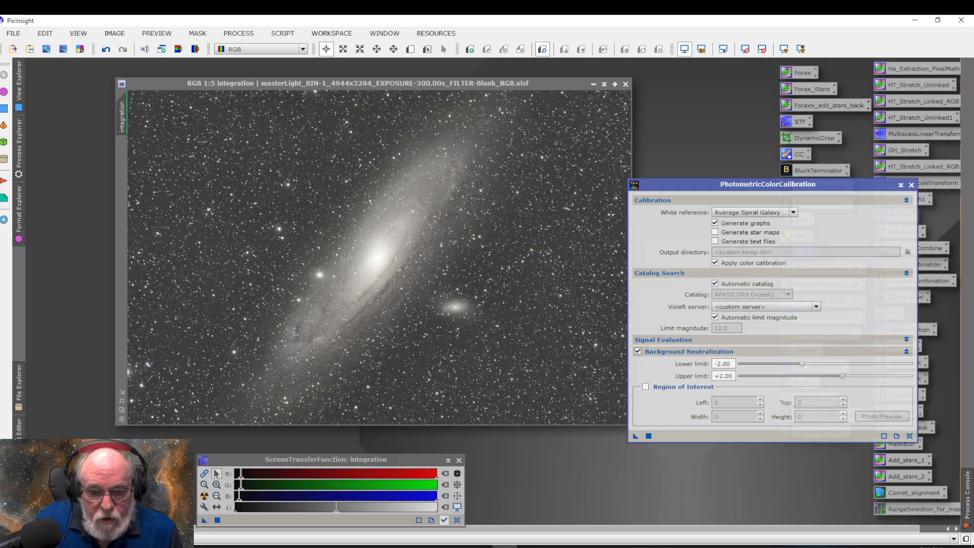
click(203, 474)
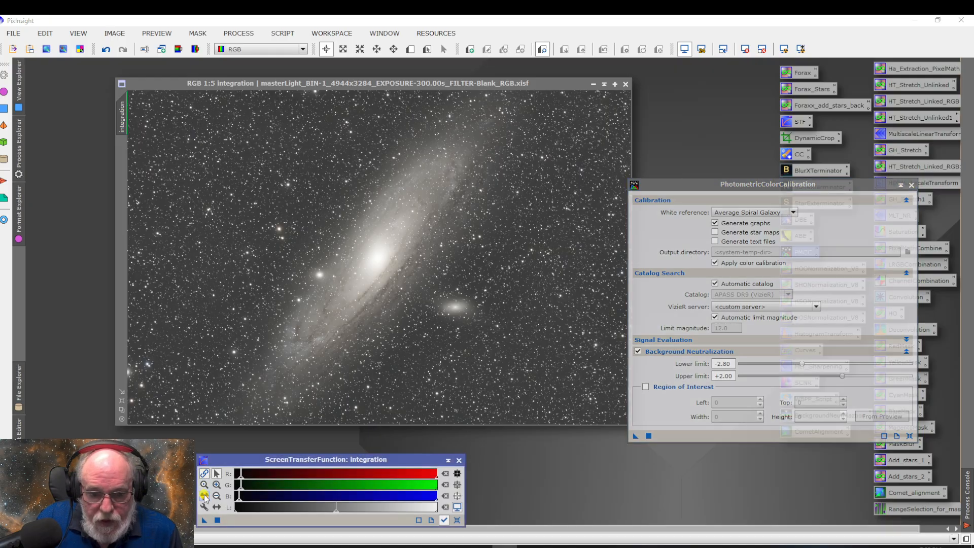
click(204, 496)
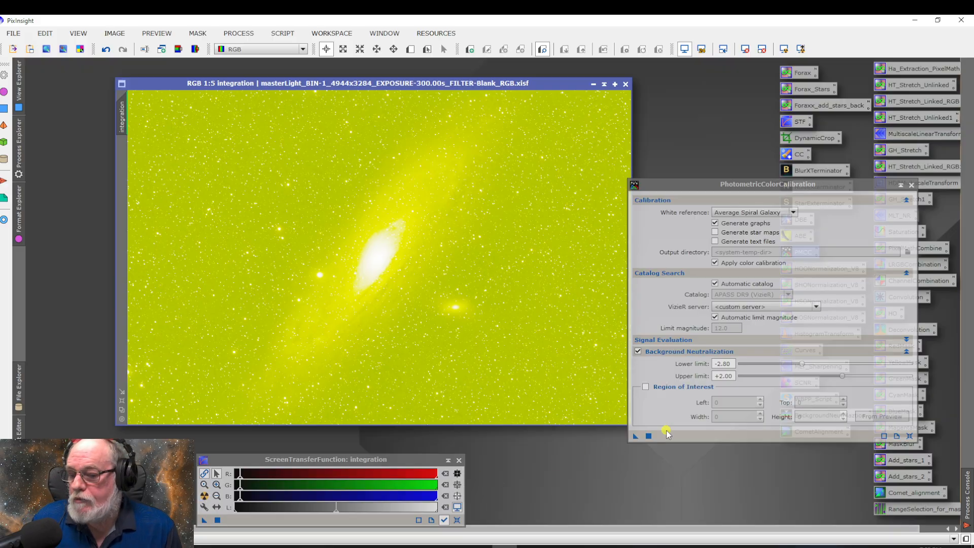
click(204, 474)
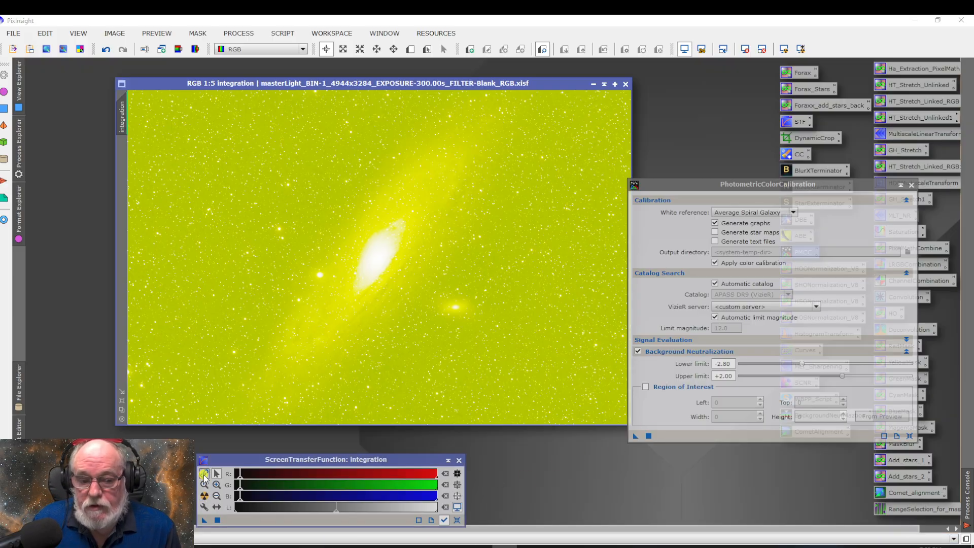
click(203, 495)
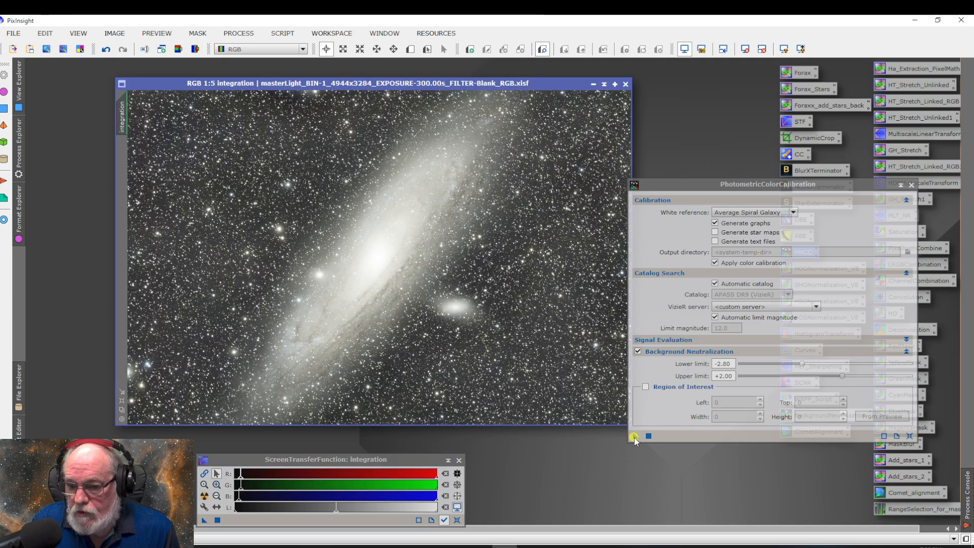
Apply PhotometricColorCalibration to the integration image with the Average Spiral Galaxy white reference and background neutralization, and close the white balance graphs
drag(634, 438, 542, 352)
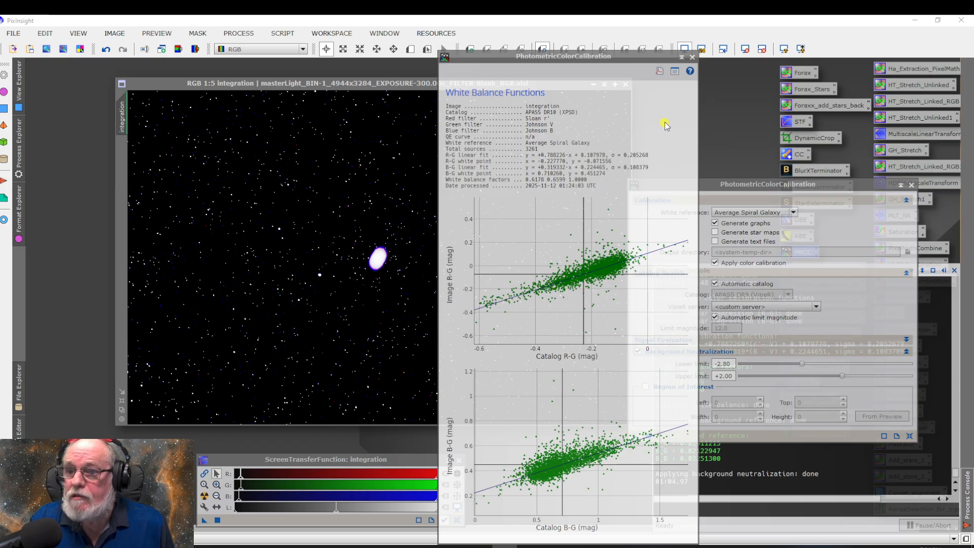
click(693, 58)
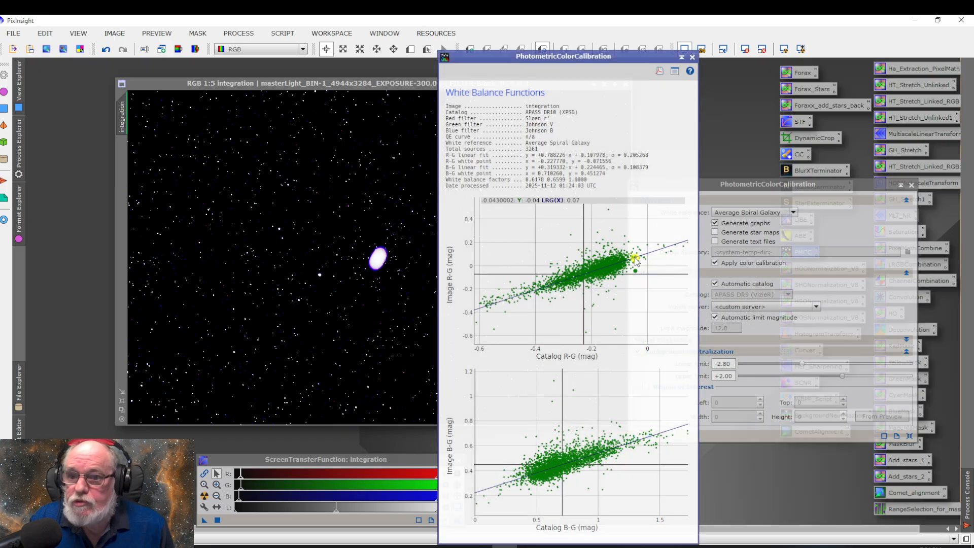
click(691, 57)
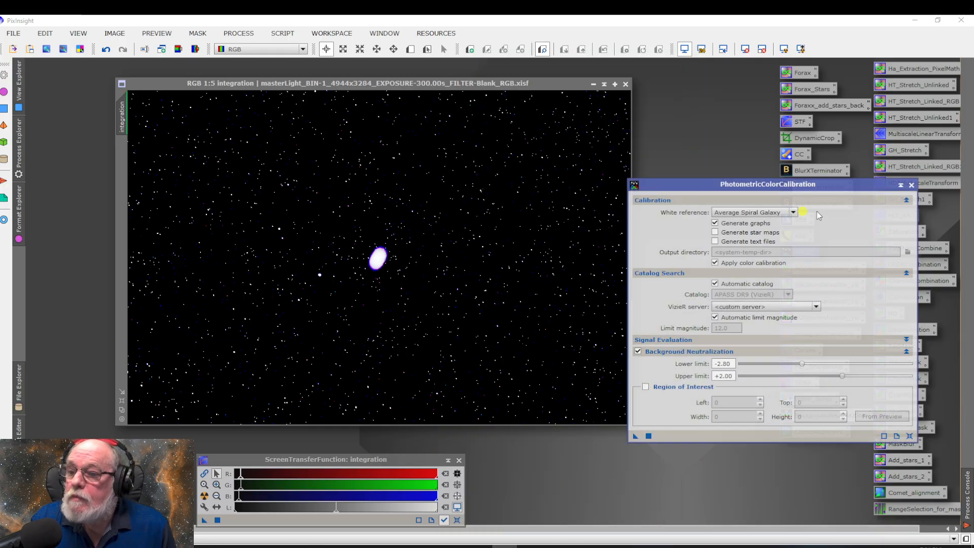
Close PhotometricColorCalibration and view the calibrated integration image with an unlinked auto-stretch and a linked RGB auto-stretch
click(911, 184)
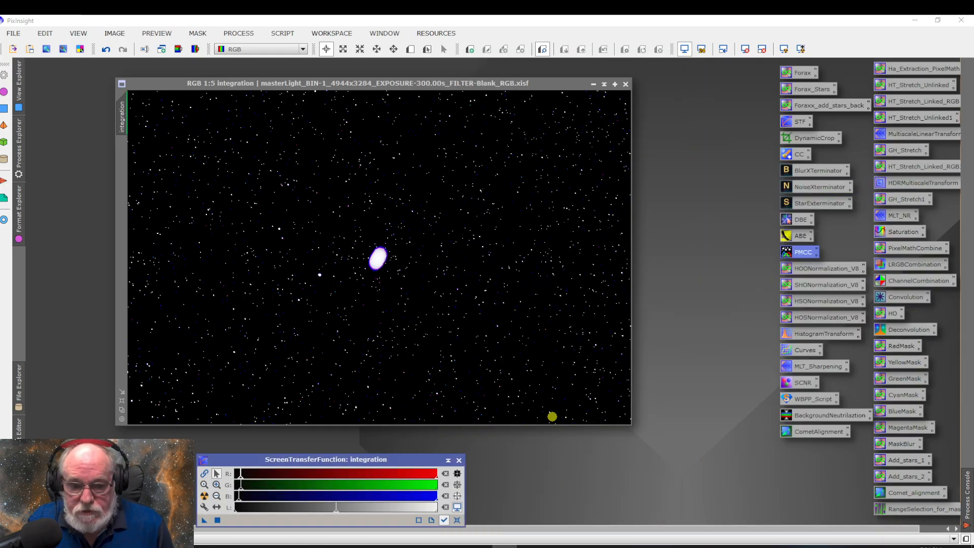
click(205, 496)
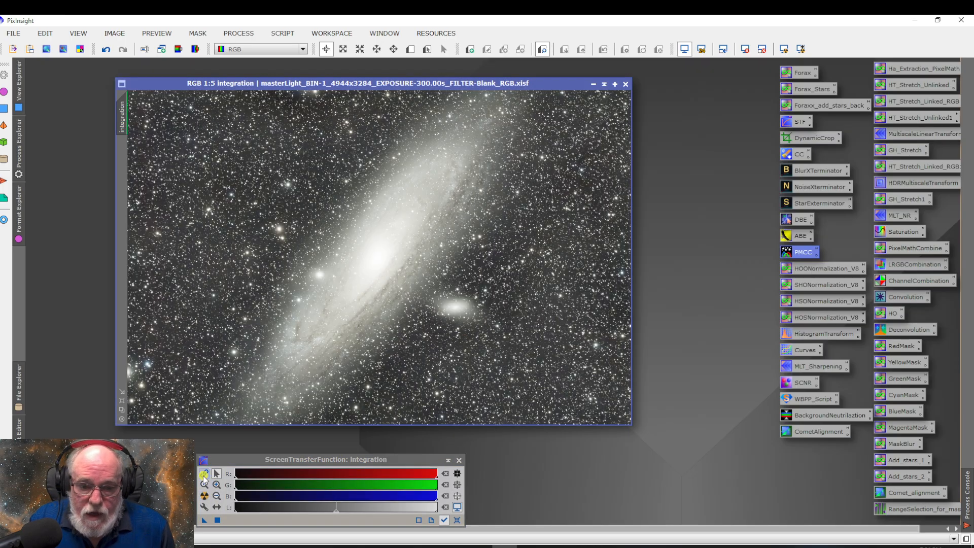
click(204, 474)
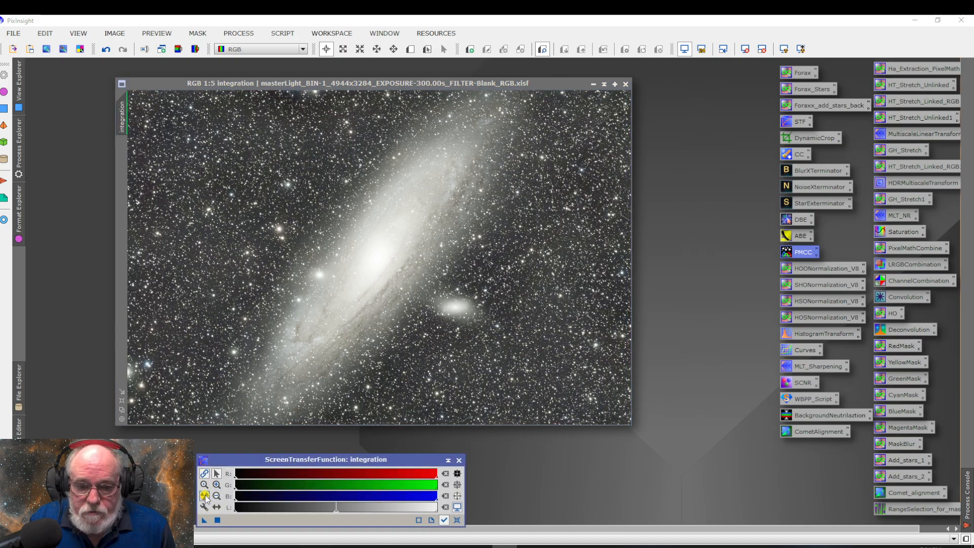
click(205, 496)
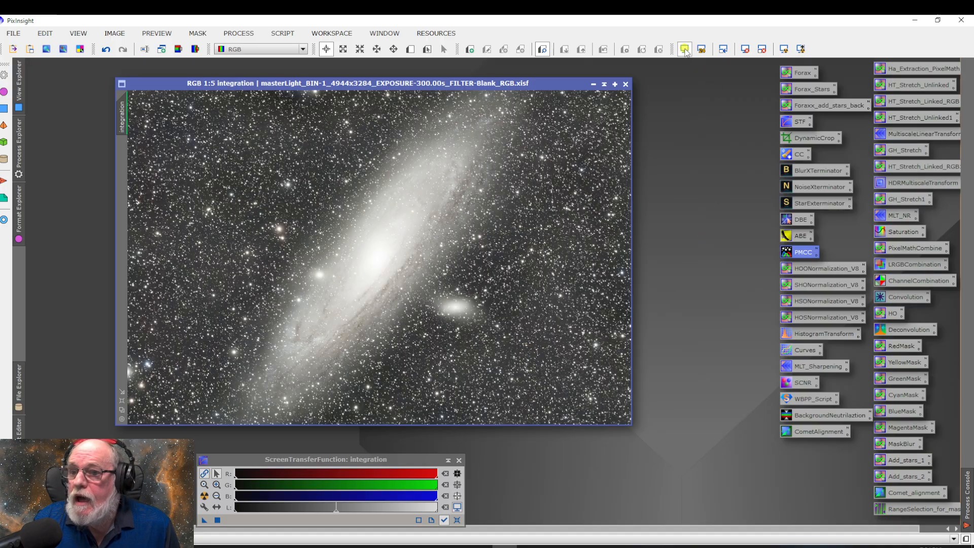
Remove the screen stretch from the integration image and close ScreenTransferFunction, dismissing the file-open dialog
click(684, 49)
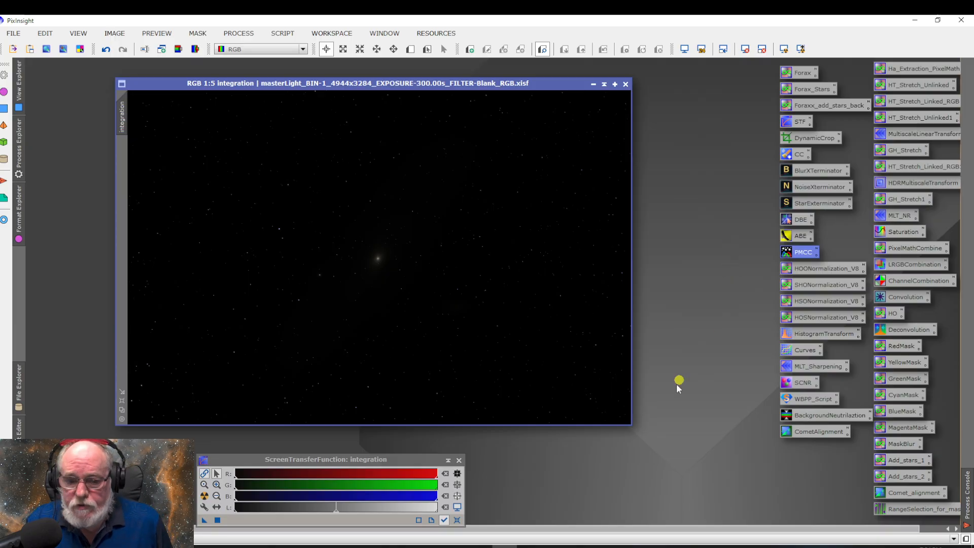
click(463, 457)
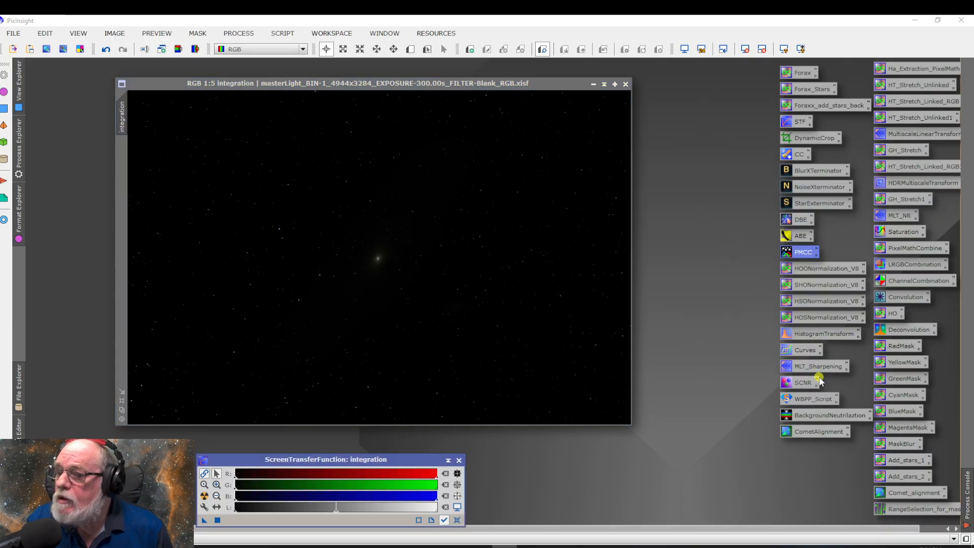
click(459, 461)
key(ctrl+o)
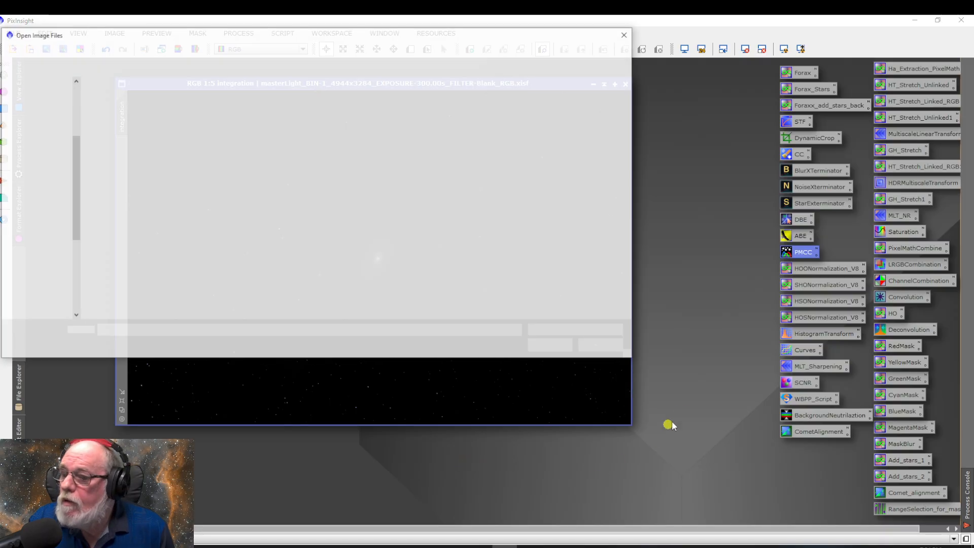
click(603, 347)
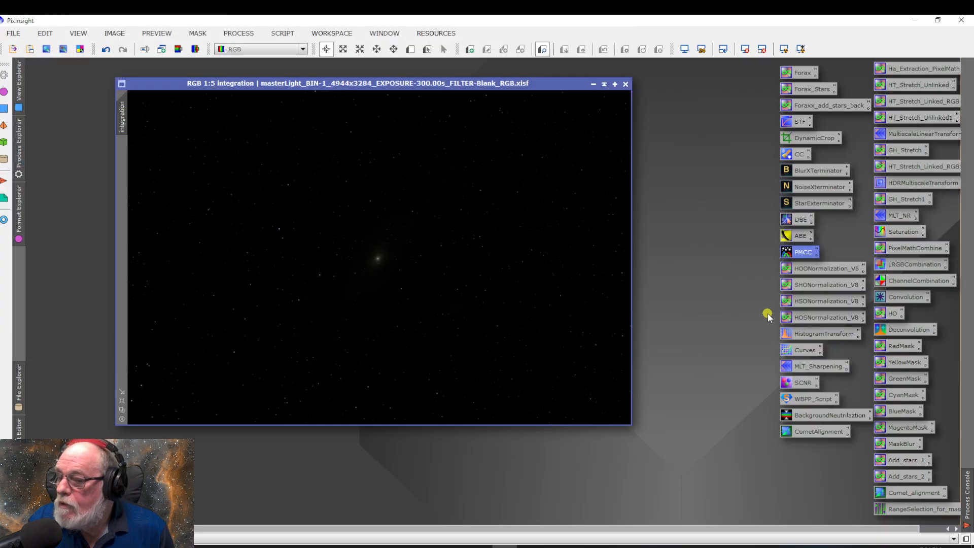
Open the saved HistogramTransformation process with a real-time preview and have it track the integration view
double_click(826, 335)
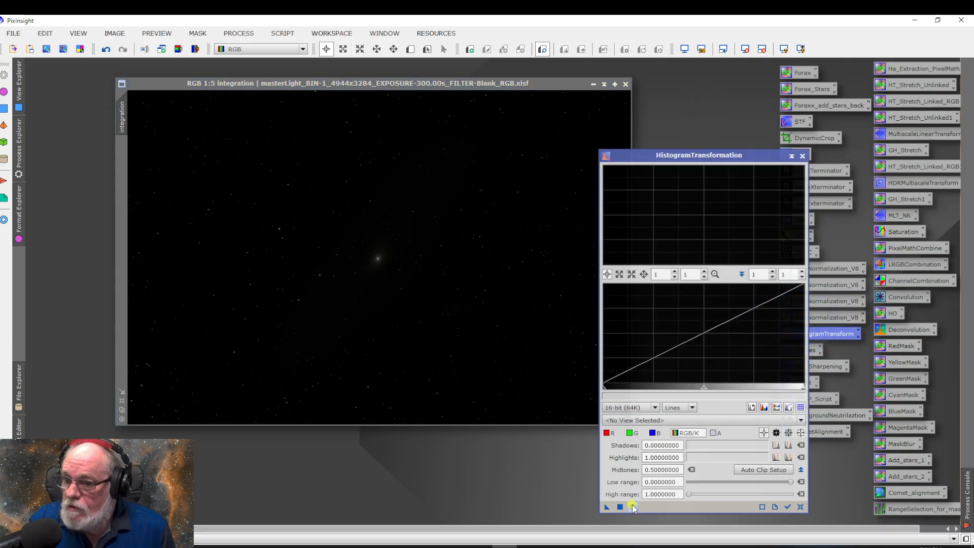
click(633, 506)
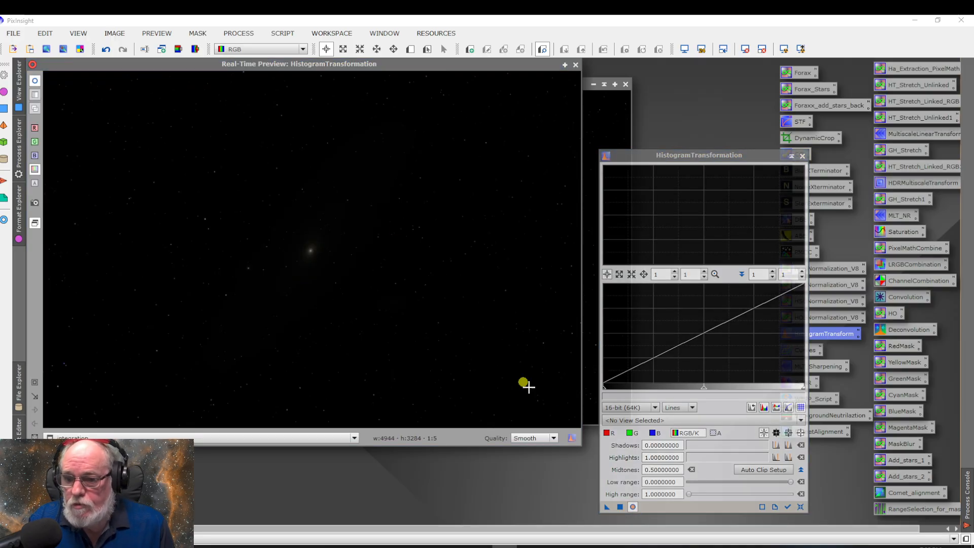
click(788, 506)
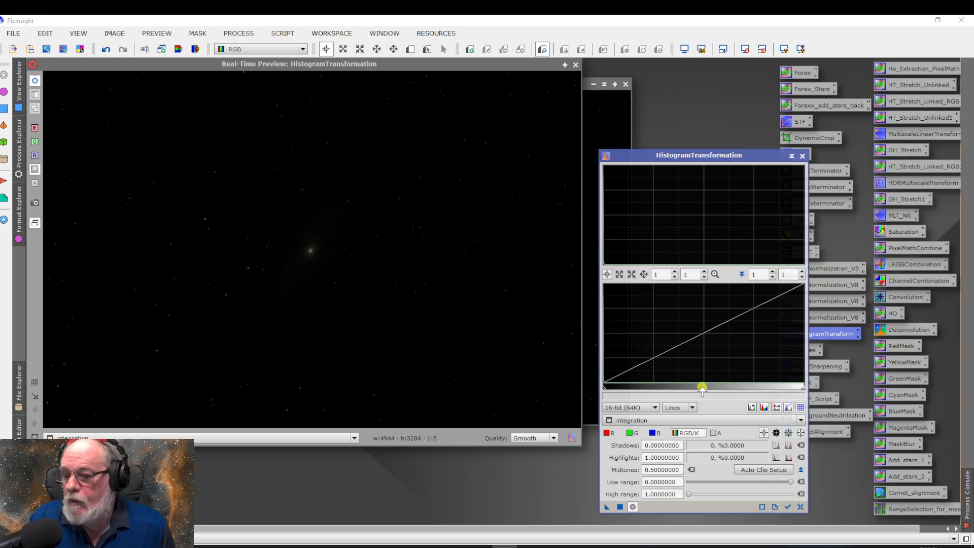
Stretch the integration image by setting the histogram midtones to about 0.157 and applying the transformation twice
drag(701, 390, 650, 384)
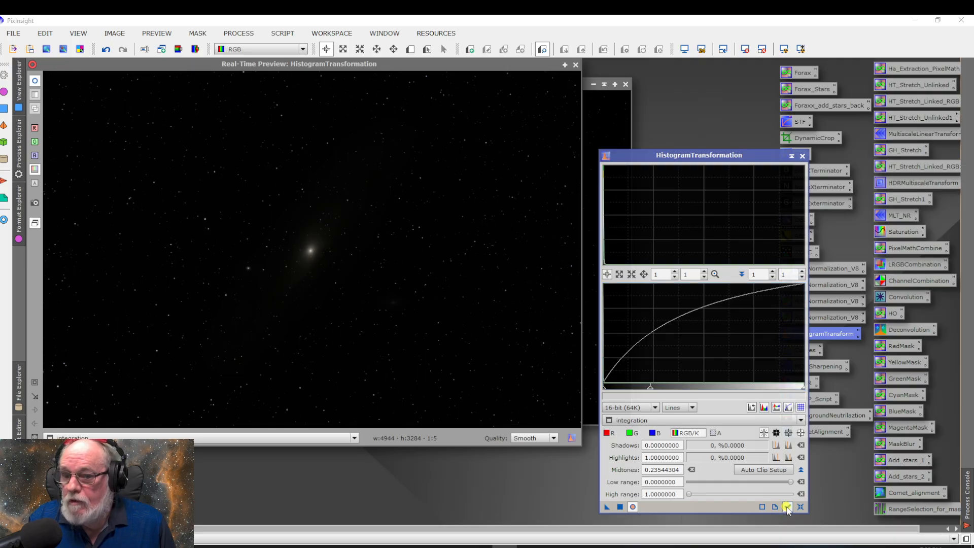
drag(651, 388, 633, 389)
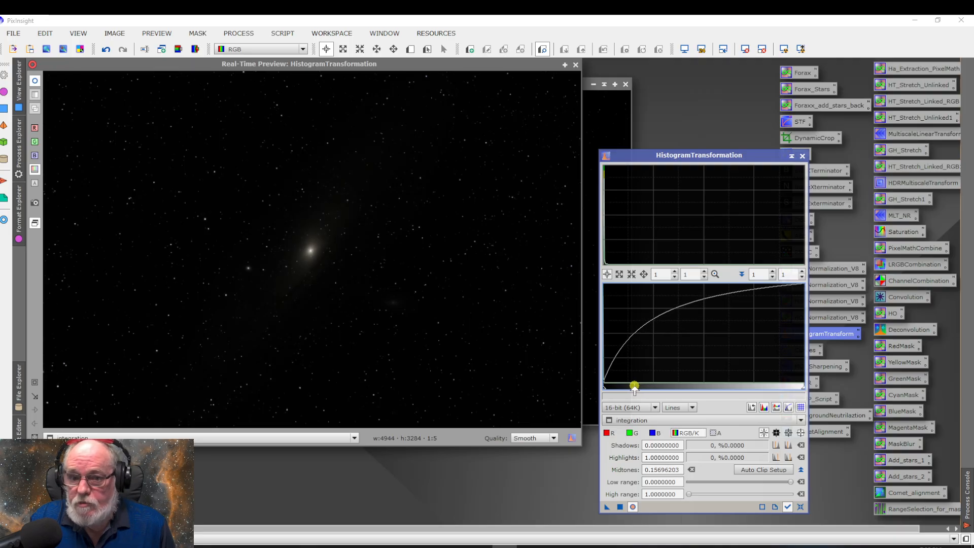
click(620, 507)
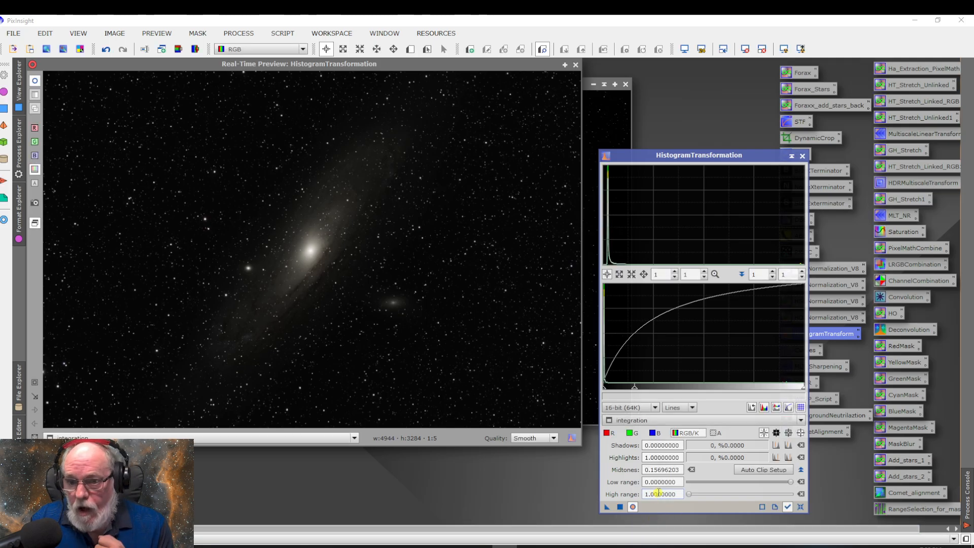
click(619, 507)
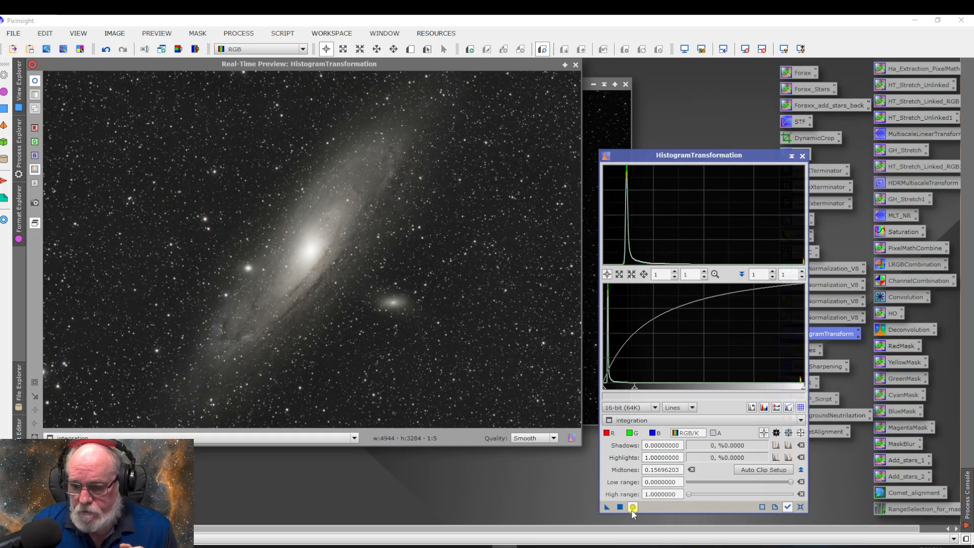
Reset the histogram settings, set shadows to about 0.018 and midtones to about 0.192, and apply the stretch to the image
click(801, 507)
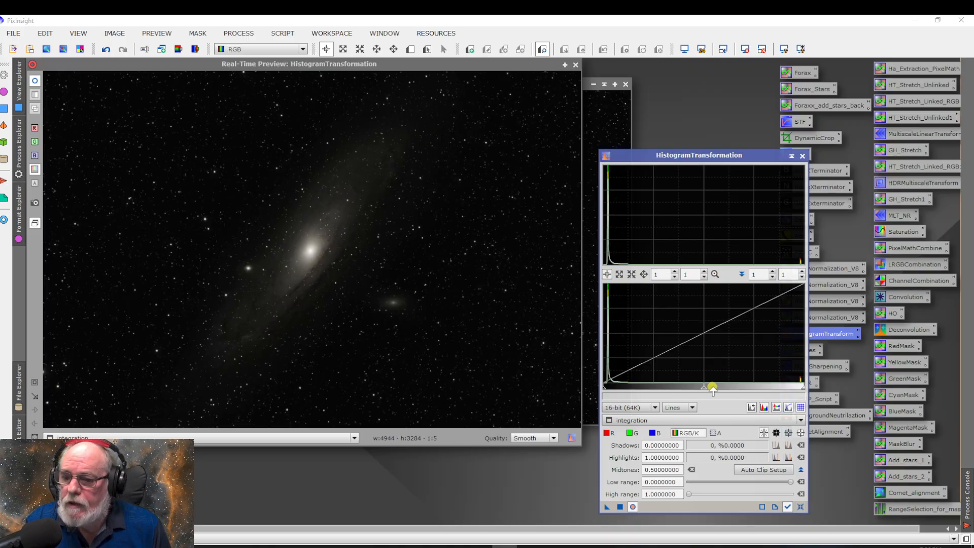
drag(703, 388, 607, 391)
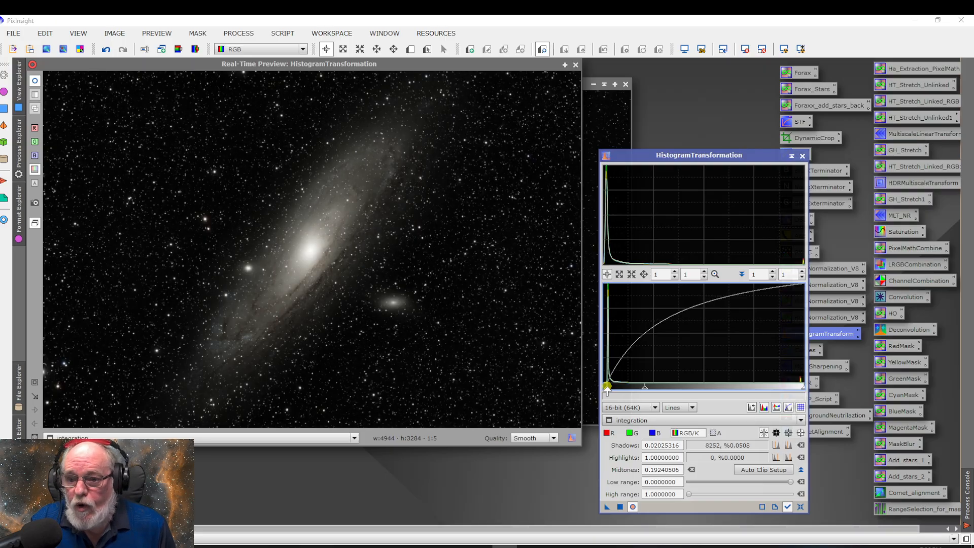
drag(607, 390, 606, 390)
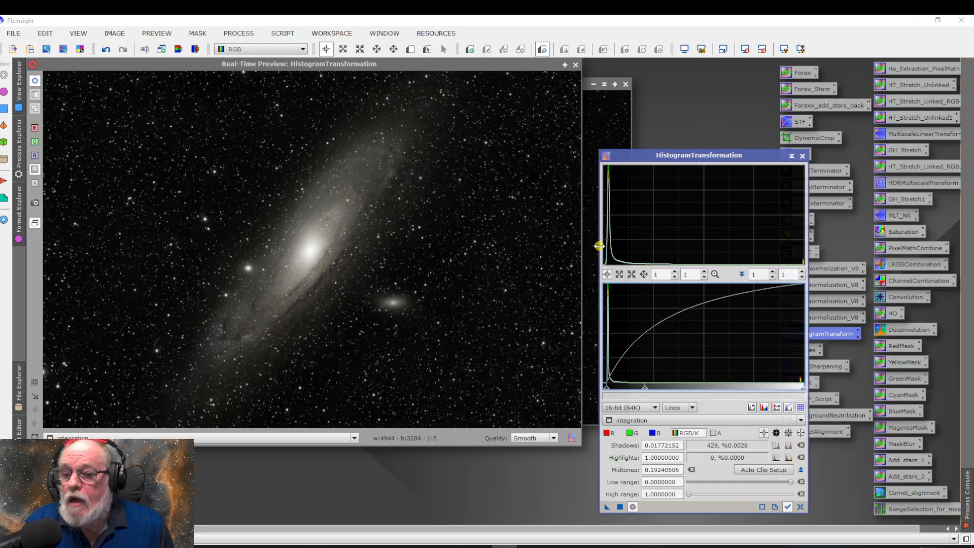
click(619, 507)
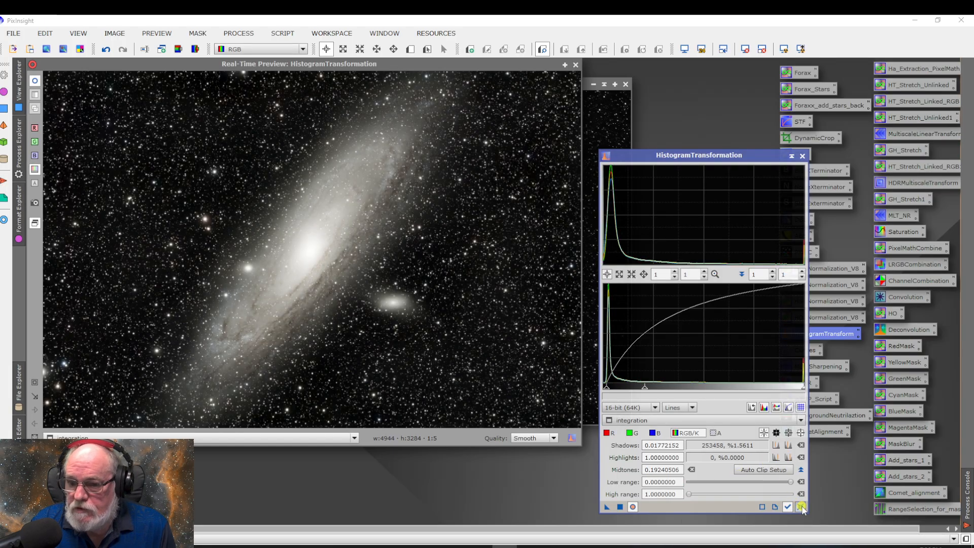
Reset the histogram settings, apply a milder stretch with midtones at about 0.309, and close HistogramTransformation
click(800, 506)
drag(703, 389, 665, 390)
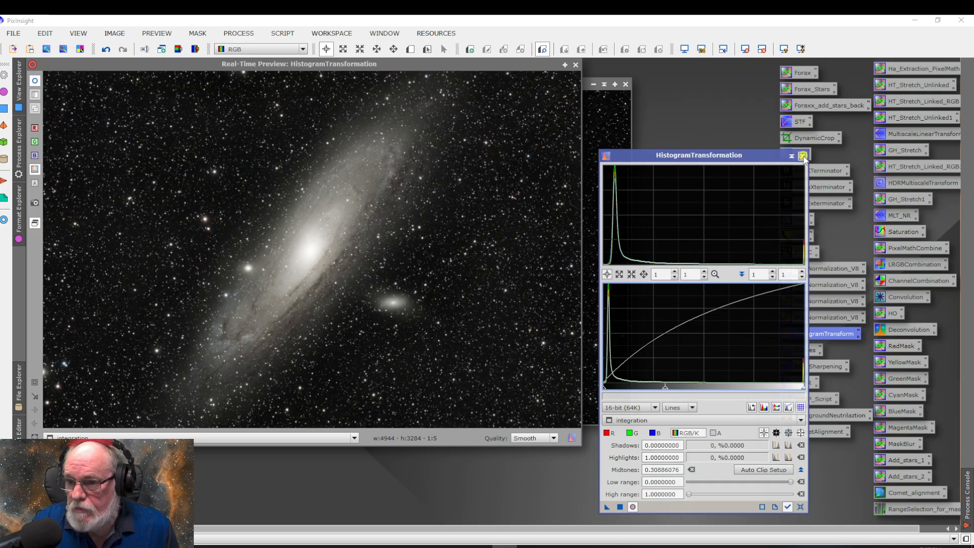
click(621, 507)
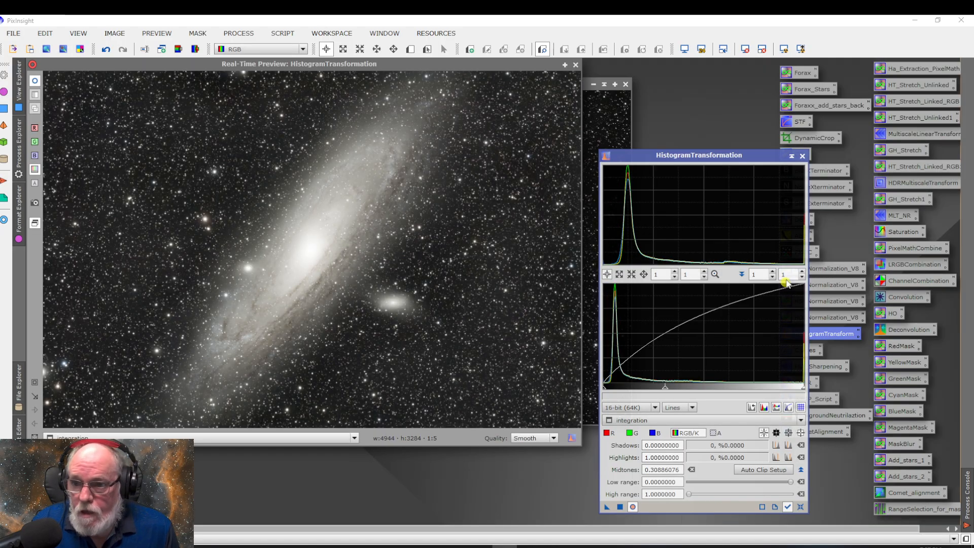
click(802, 155)
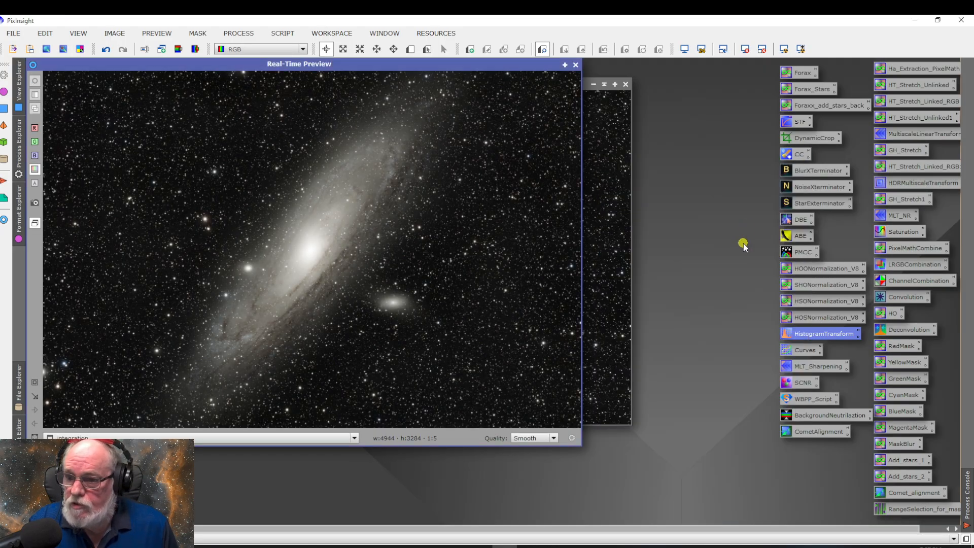
Open the saved CurvesTransformation process with a real-time preview and leave view tracking of the integration image enabled
double_click(798, 350)
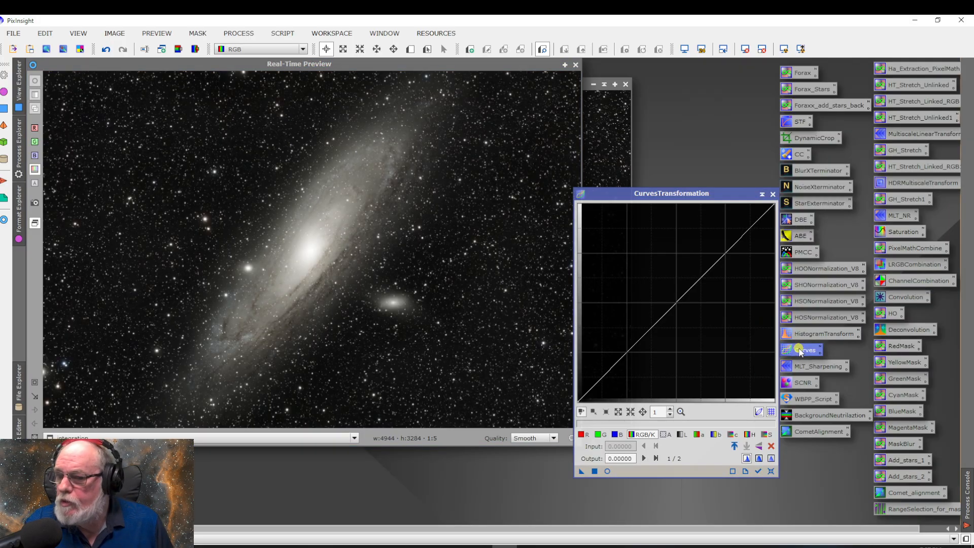
click(607, 471)
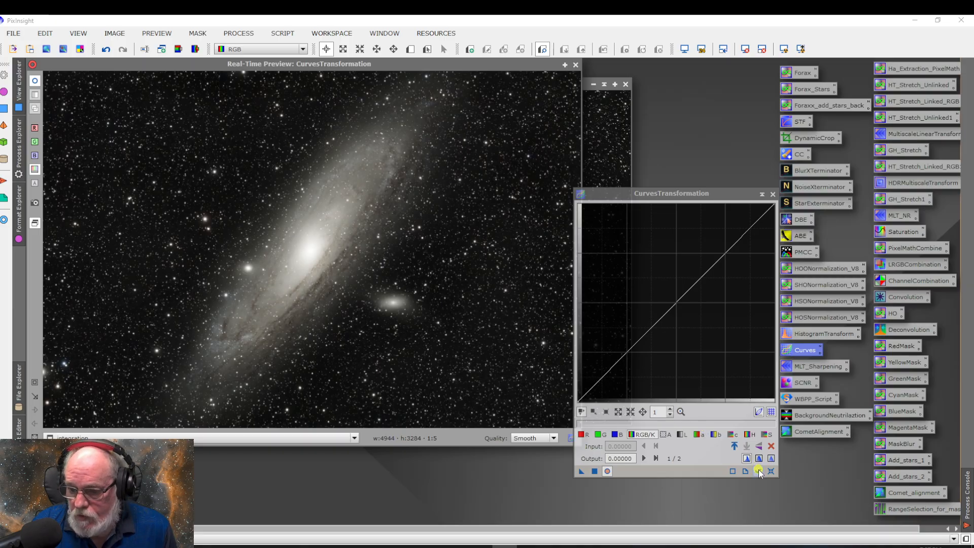
click(758, 470)
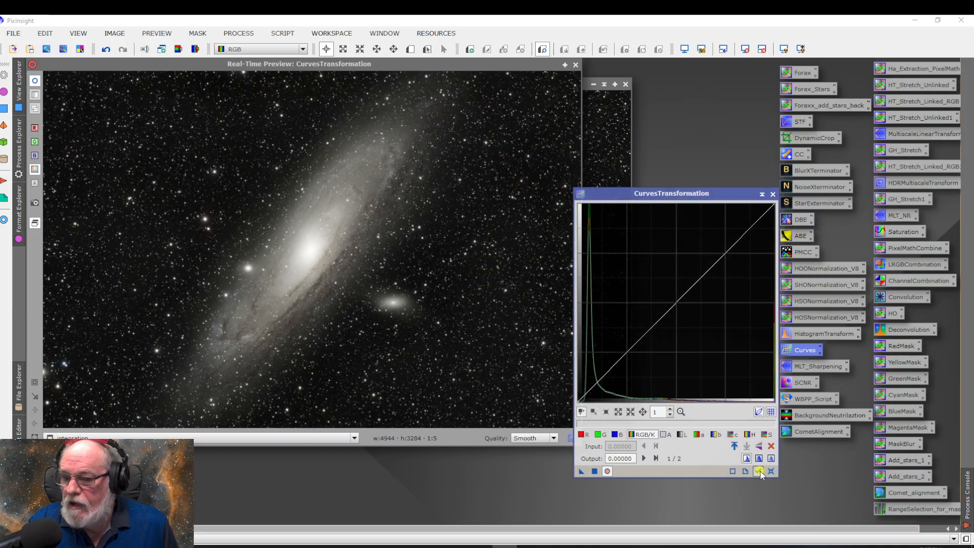
click(760, 470)
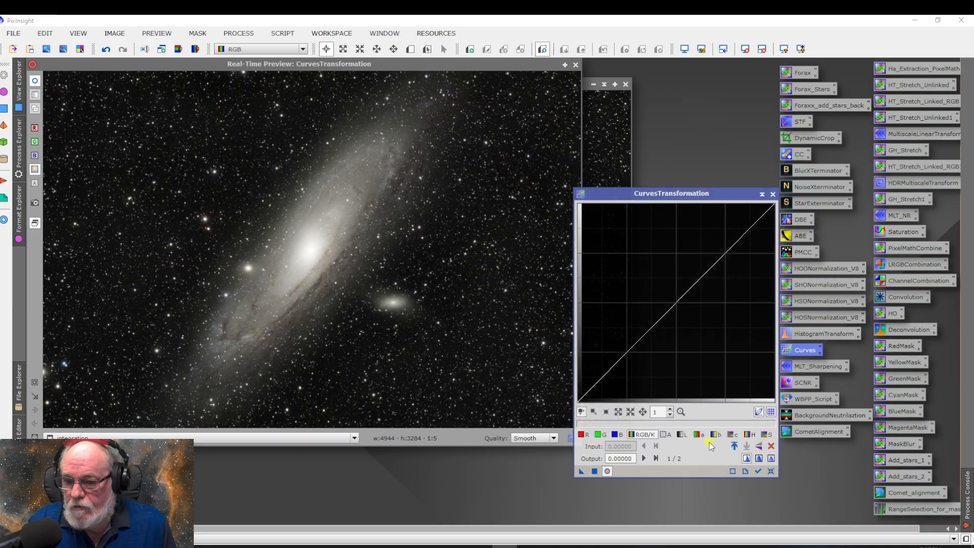
click(756, 470)
drag(607, 392, 591, 388)
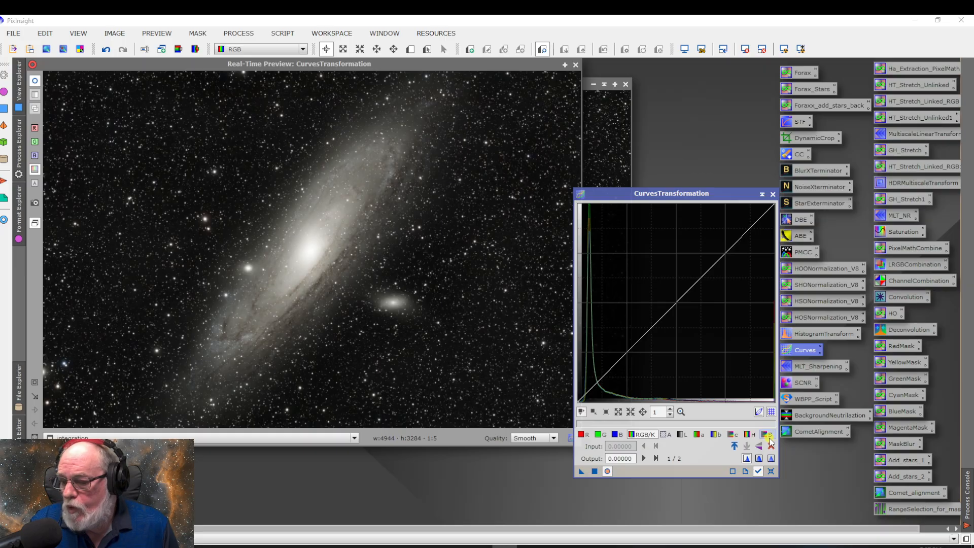
Raise the saturation curve with a point at about input 0.357, output 0.638, and apply it to the image
click(769, 439)
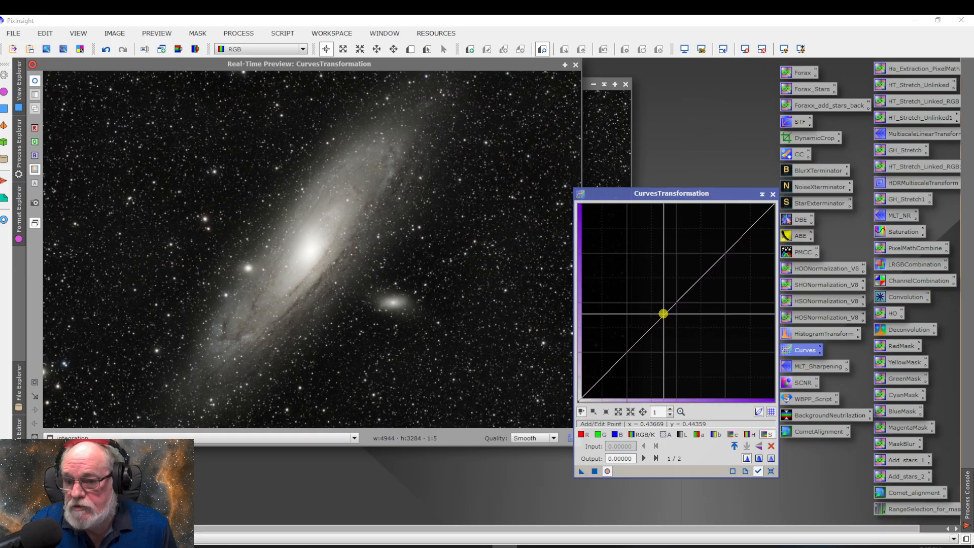
drag(671, 324, 648, 274)
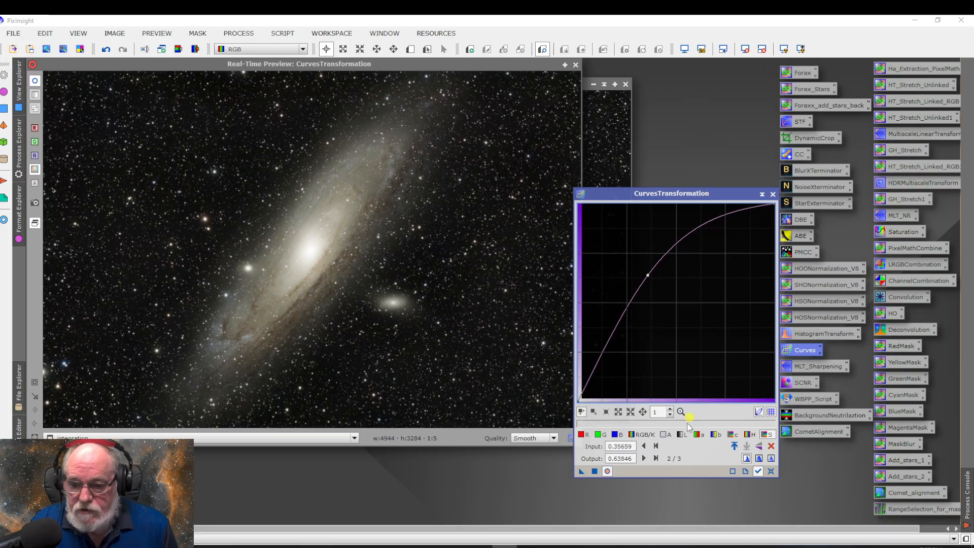
click(594, 471)
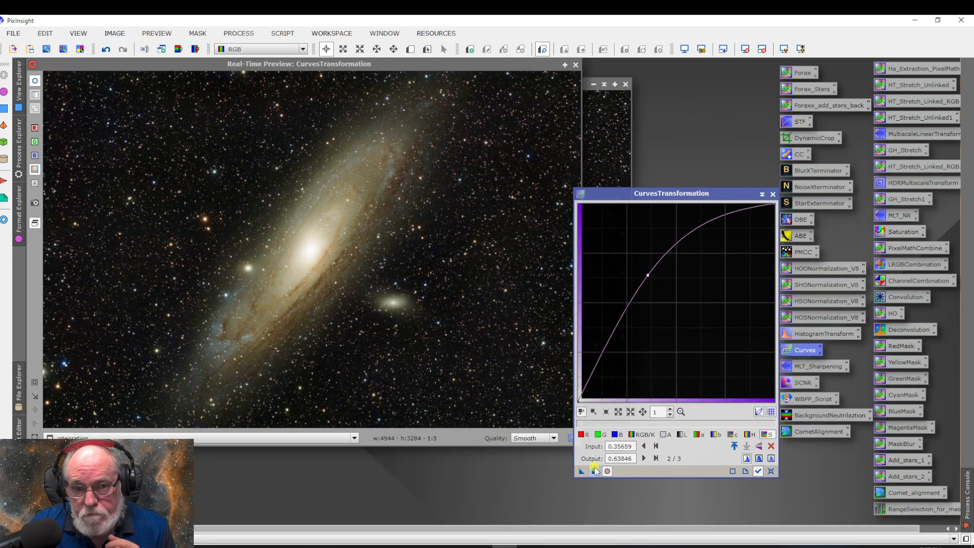
Reset the curve and apply a gentler saturation boost with a point at about input 0.375, output 0.479
click(770, 471)
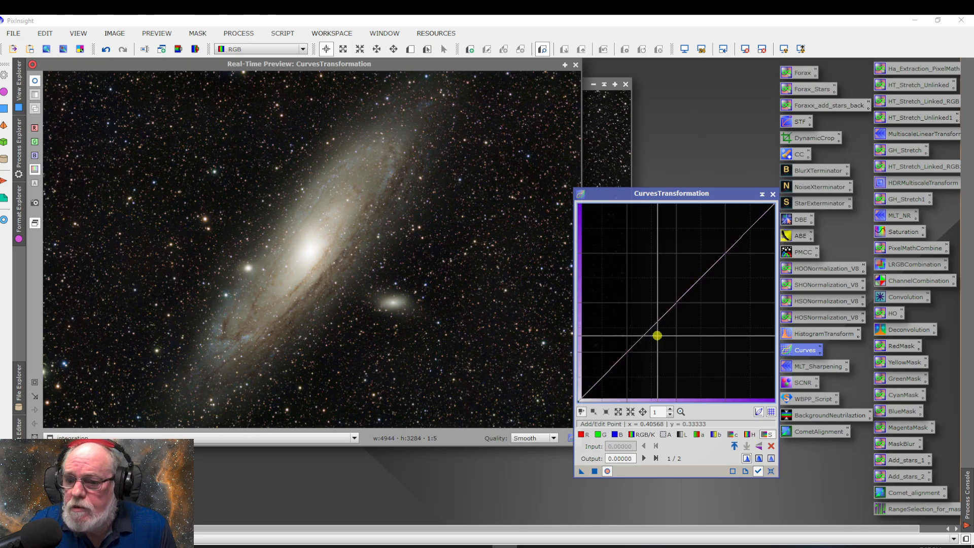
drag(657, 315, 651, 306)
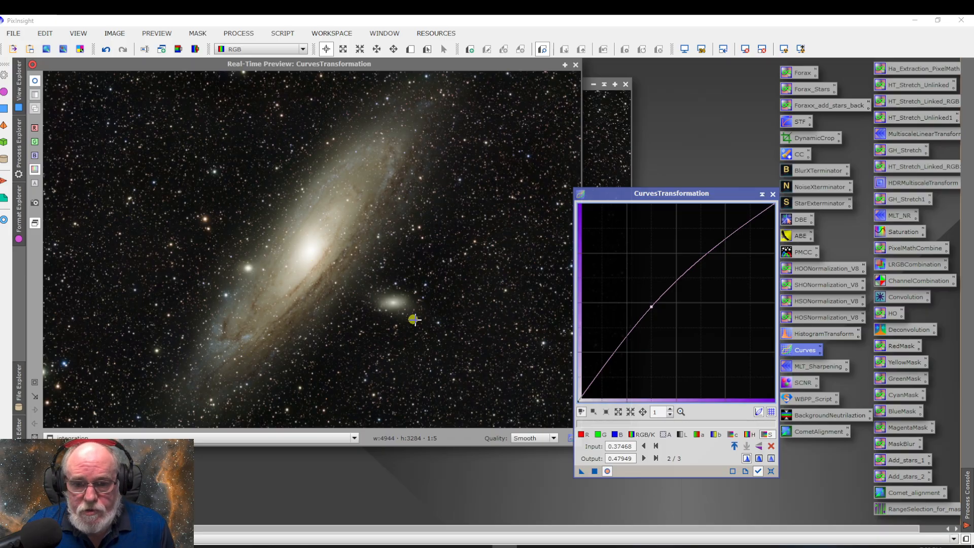
click(594, 471)
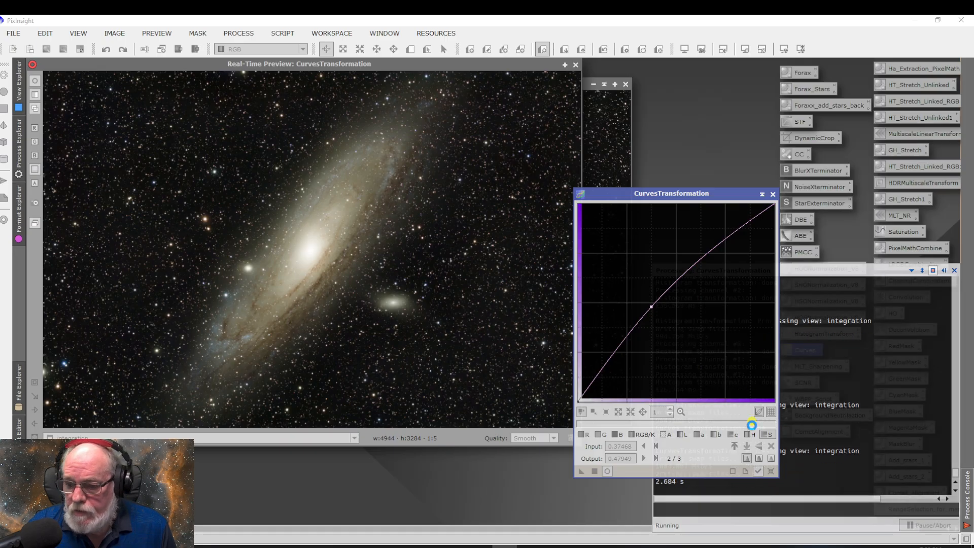
Reset the saturation curve, remove green from the image with SCNR using Average Neutral at amount 1.00, and close SCNR
click(771, 472)
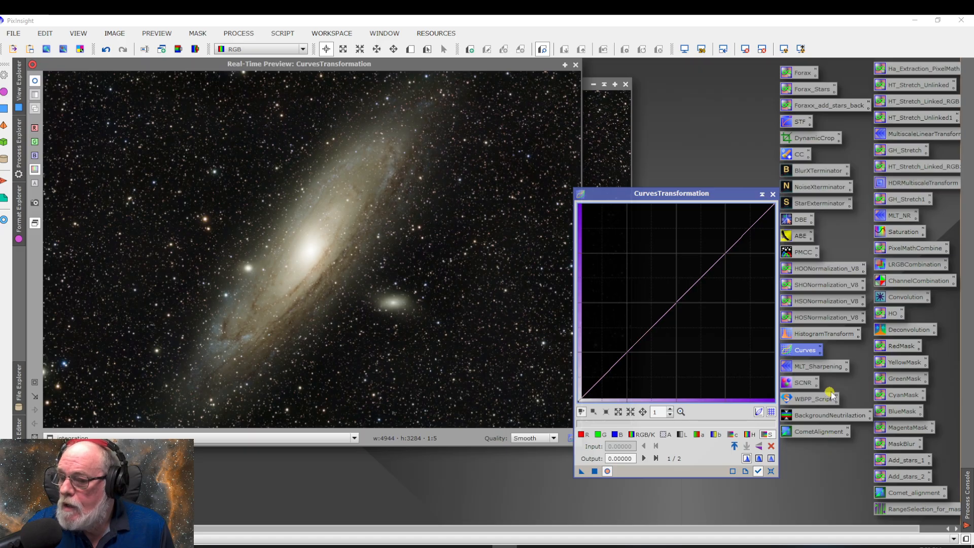
double_click(802, 383)
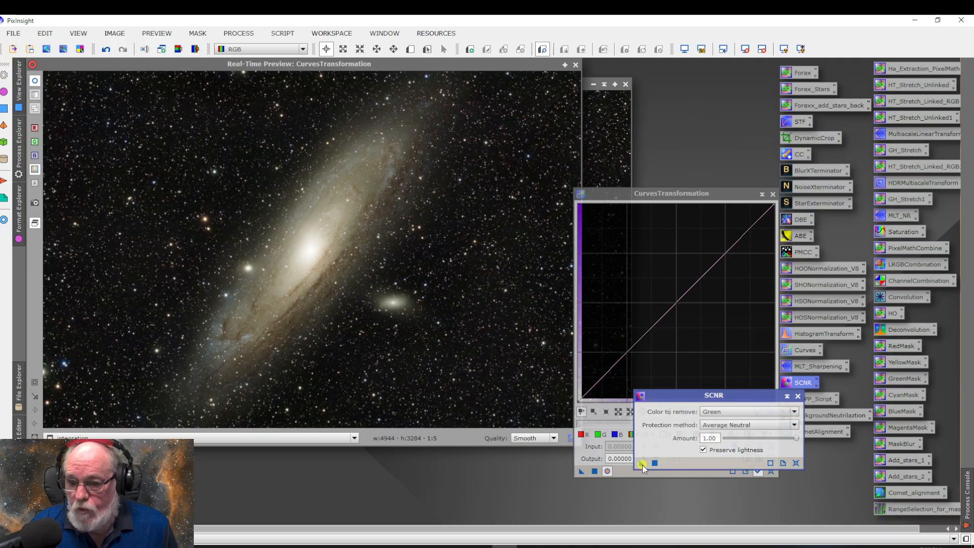
drag(632, 463, 636, 463)
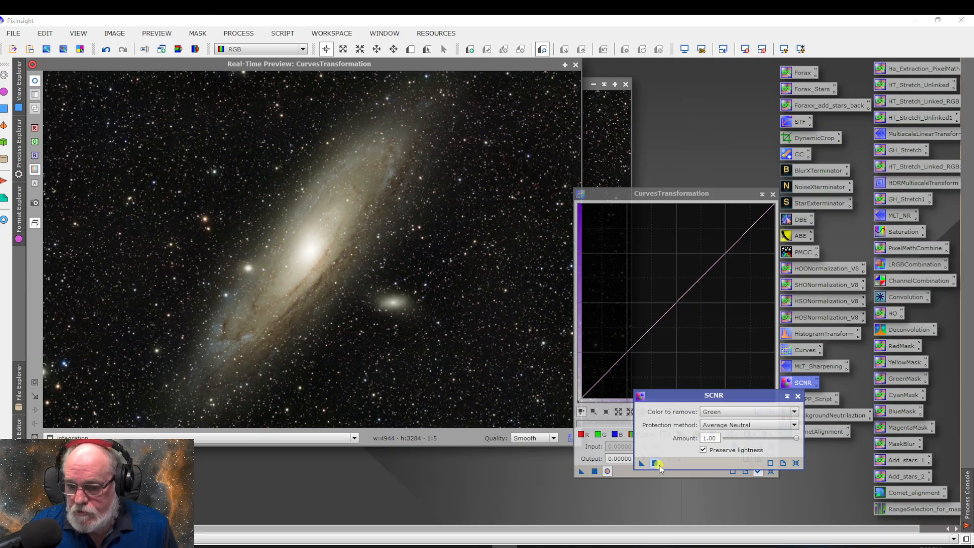
click(654, 463)
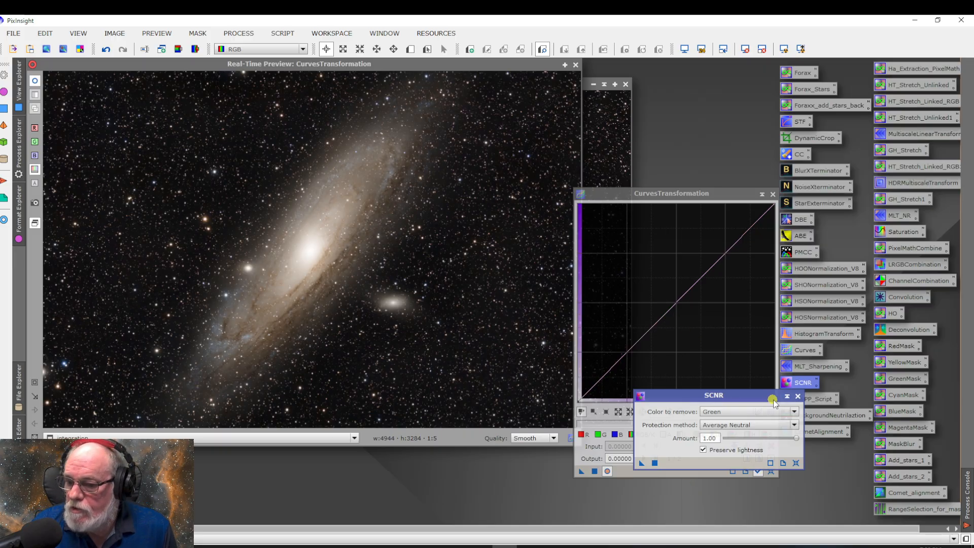
click(799, 396)
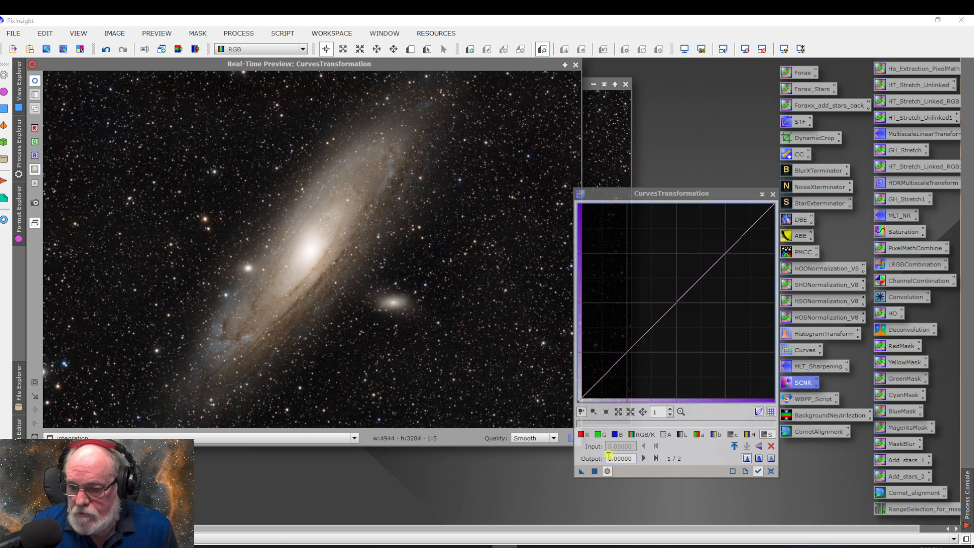
Try another saturation boost with a curve point at about input 0.401, output 0.562, close CurvesTransformation and undo the boost
drag(671, 298, 657, 290)
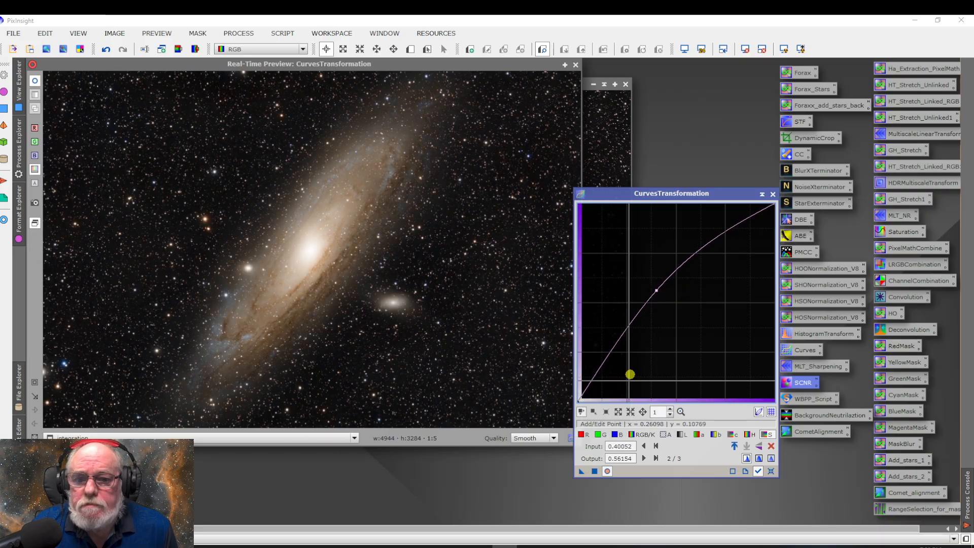
click(609, 469)
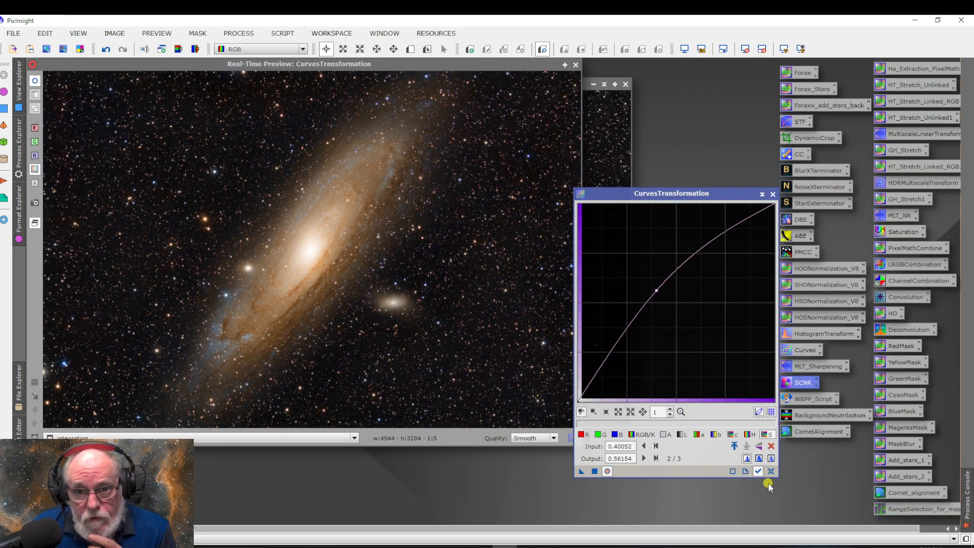
click(594, 471)
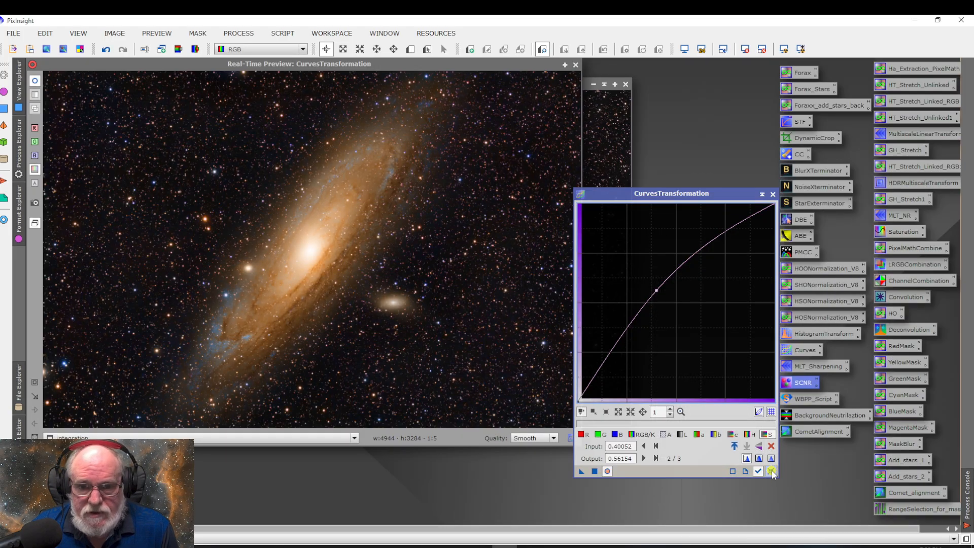
click(771, 471)
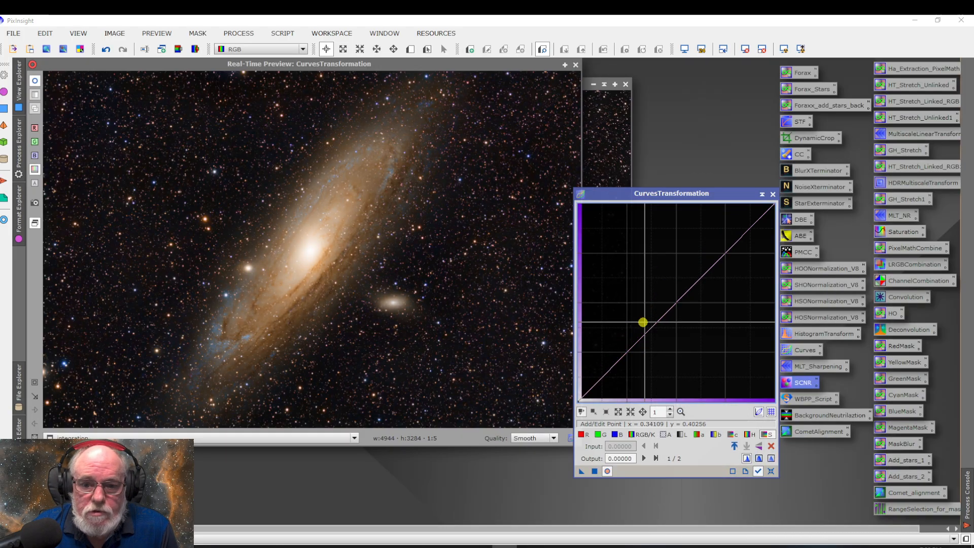
click(772, 195)
click(105, 50)
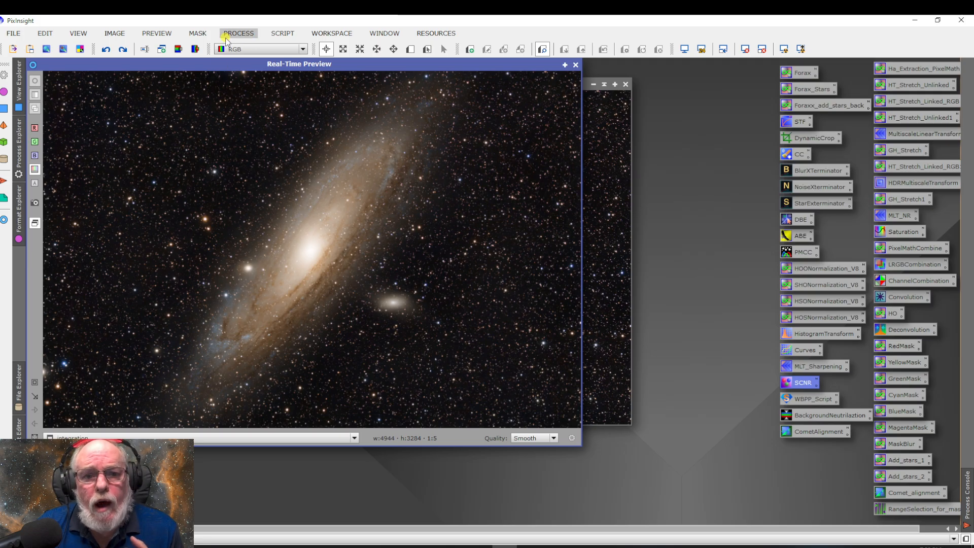
Run the DarkStructureEnhance script on the integration image with 8 layers to remove, amount 0.40 and 1 iteration
click(284, 35)
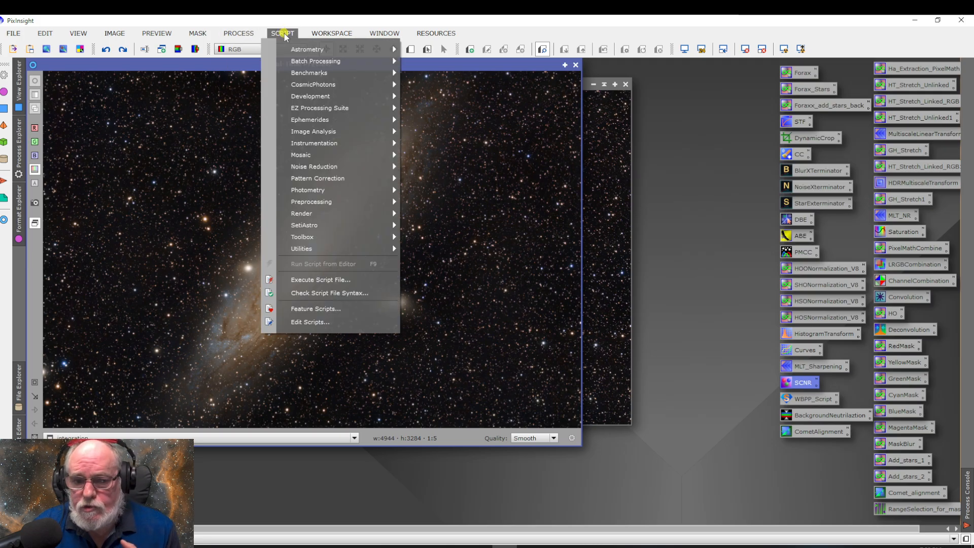
mouse_move(319, 248)
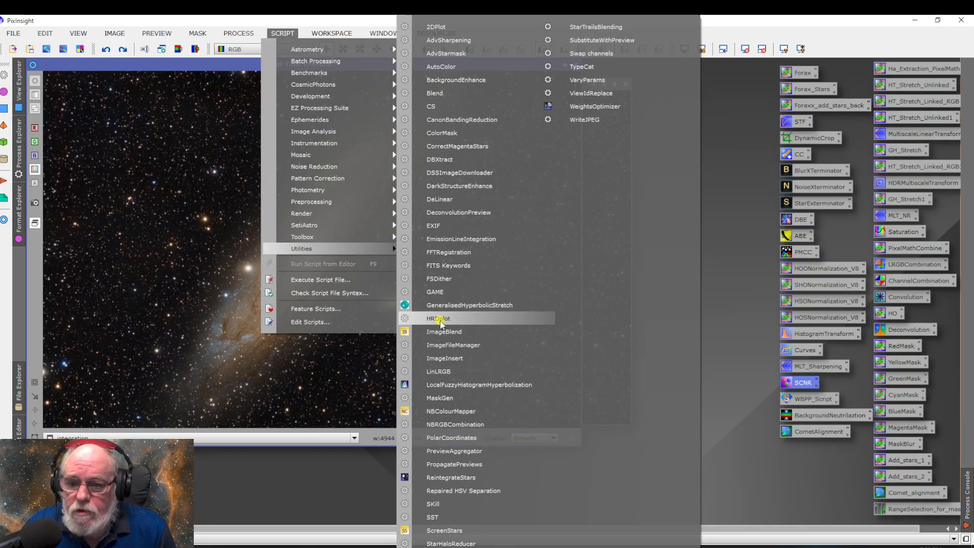
click(458, 186)
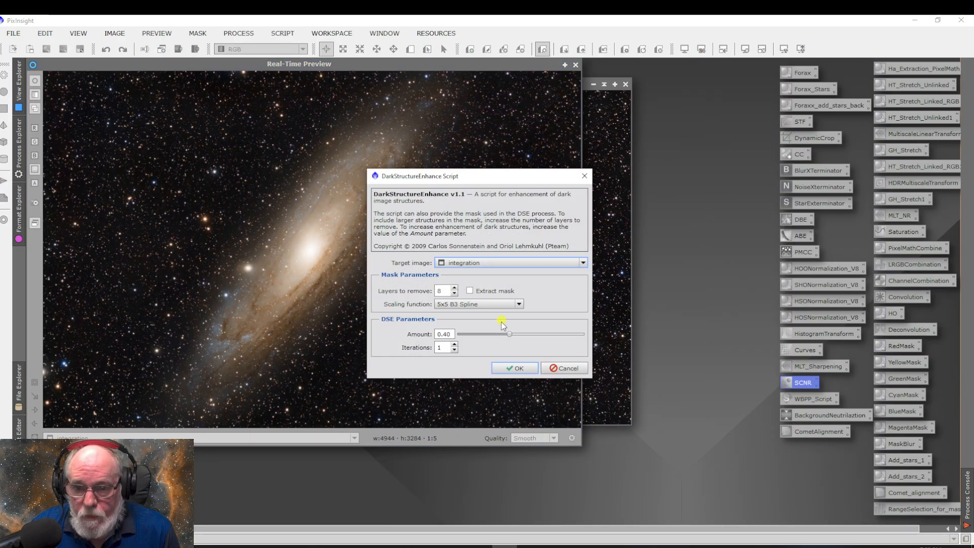
click(513, 369)
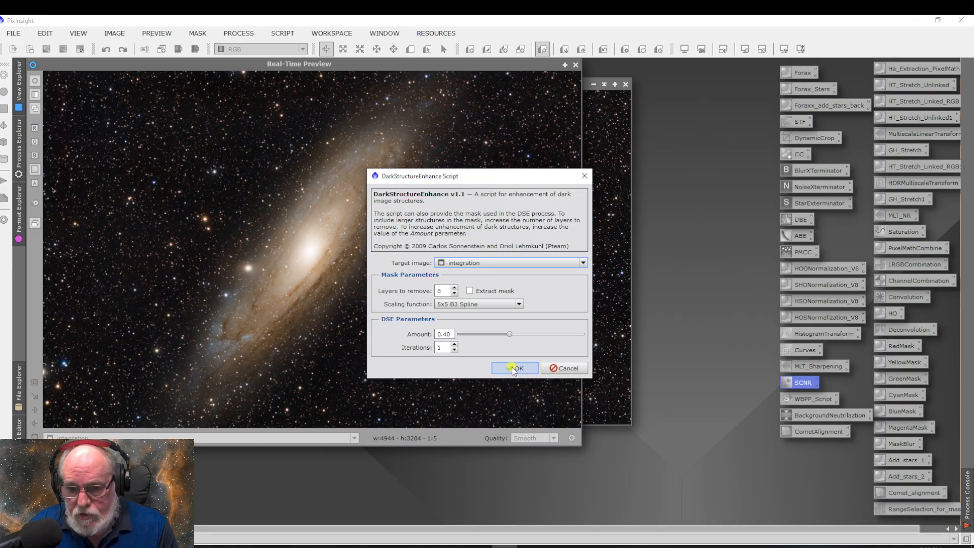
click(575, 65)
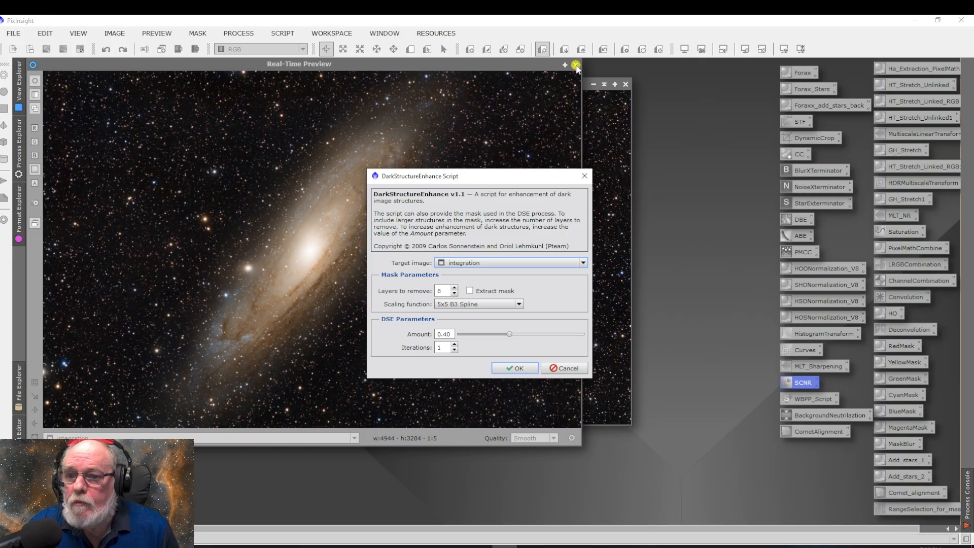
click(514, 368)
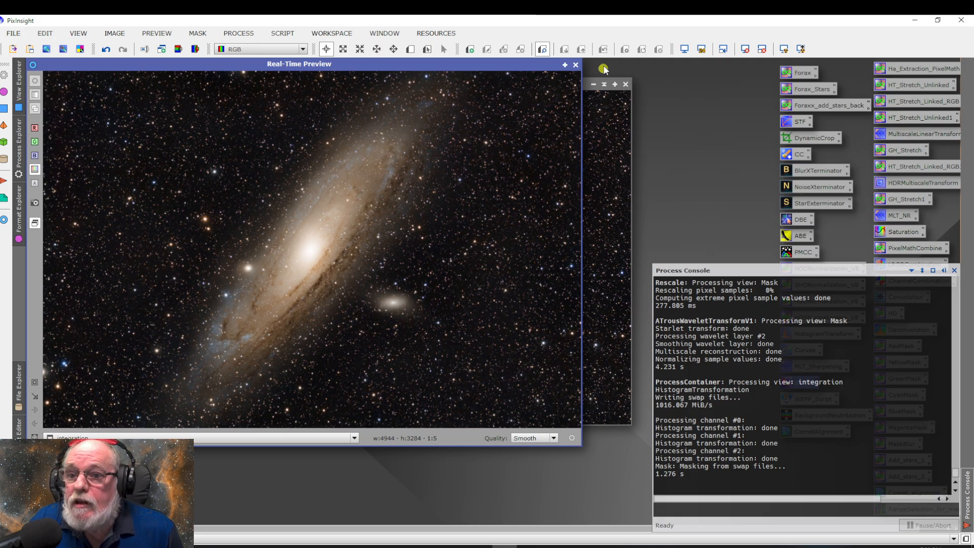
Close the real-time preview and compare the image with and without the dark structure enhancement by undoing and redoing it
click(575, 64)
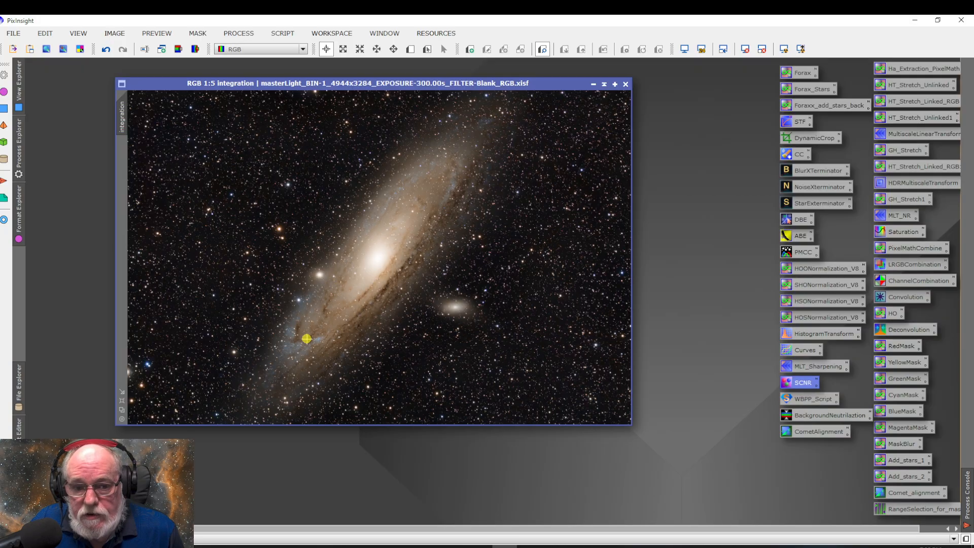
click(107, 49)
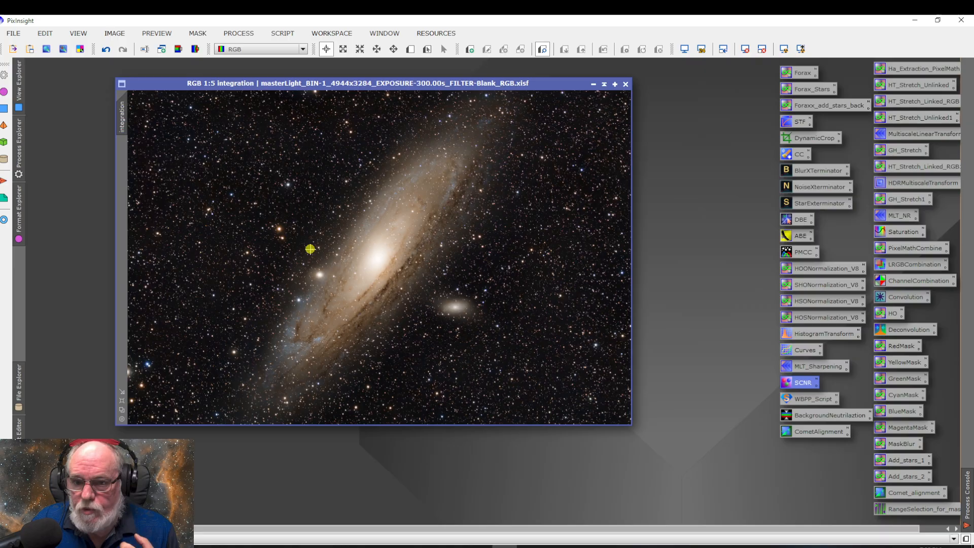
click(106, 49)
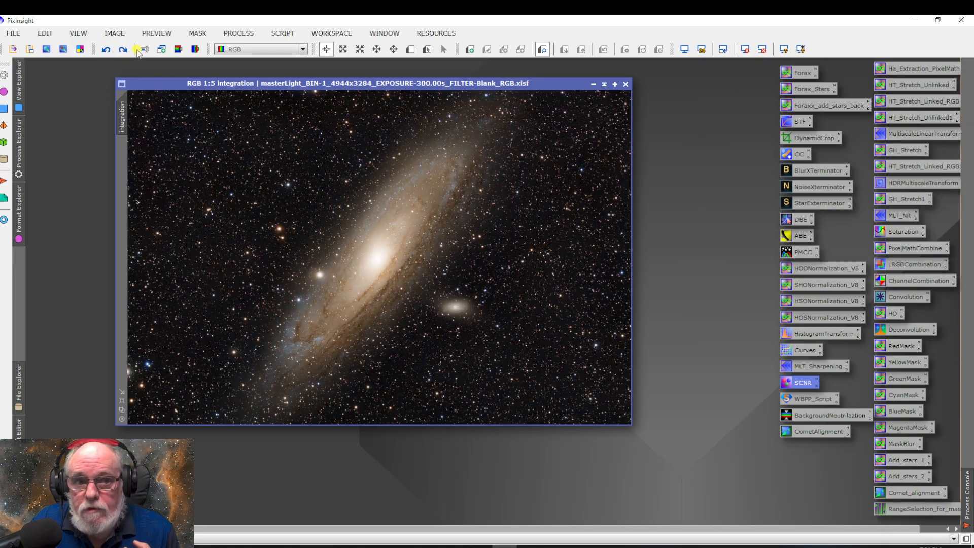
click(123, 49)
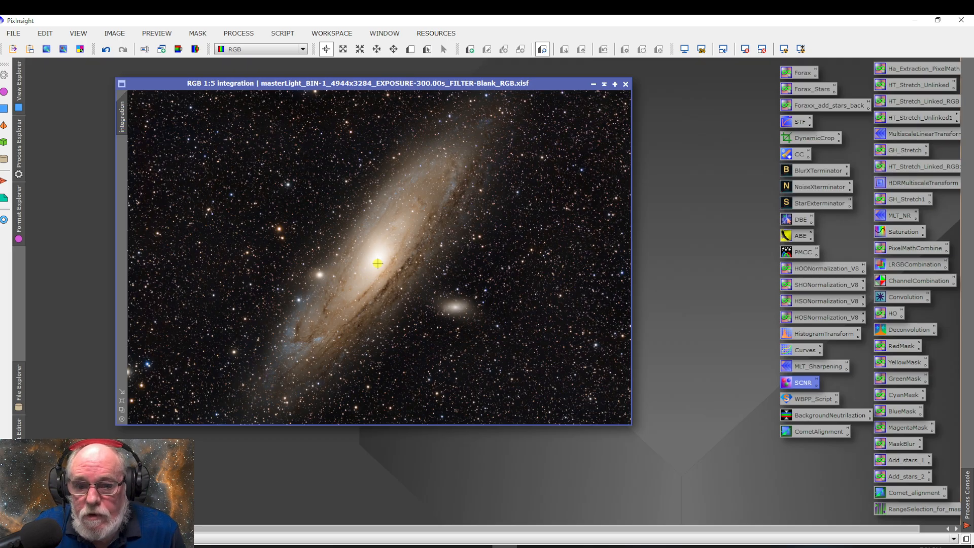
Apply HDRMultiscaleTransform with 8 layers to the integration image and close the process
click(239, 33)
mouse_move(314, 26)
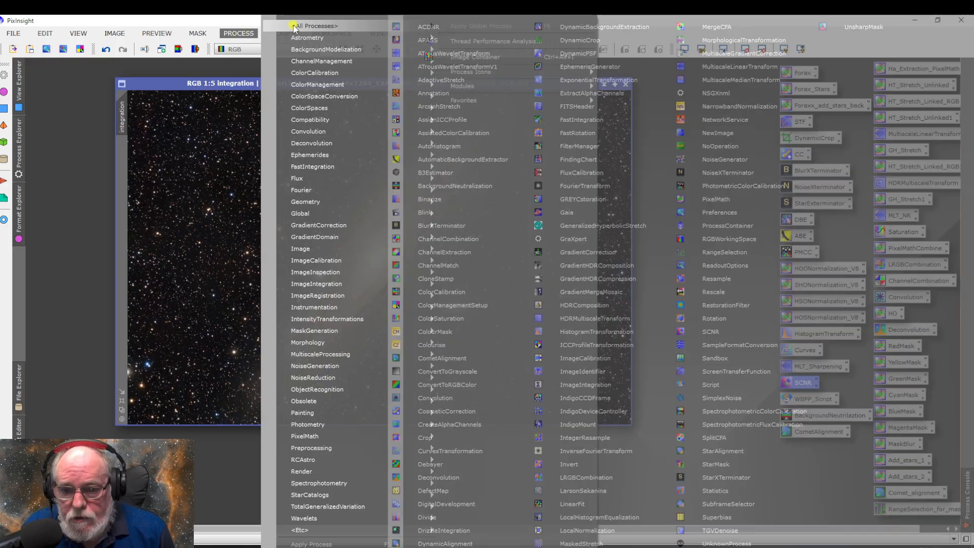
click(594, 319)
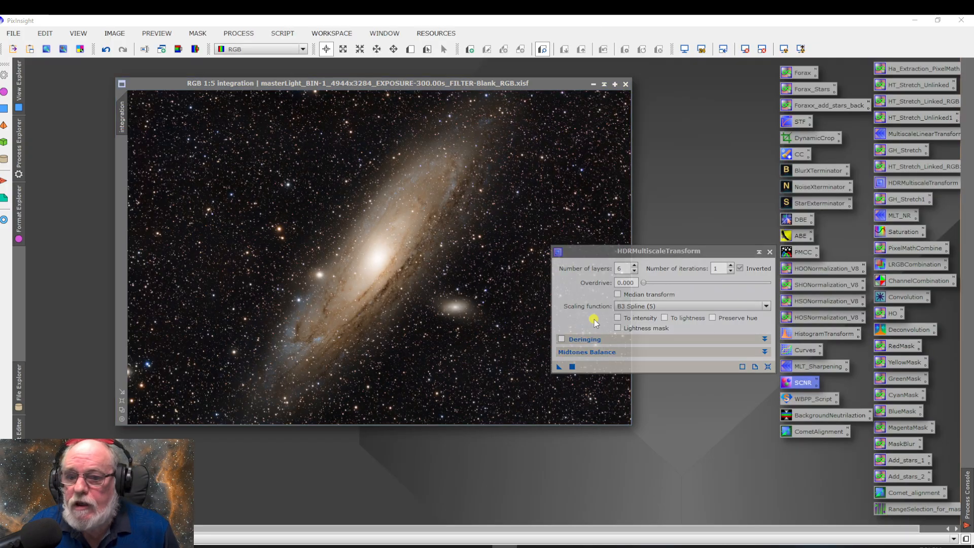
click(635, 266)
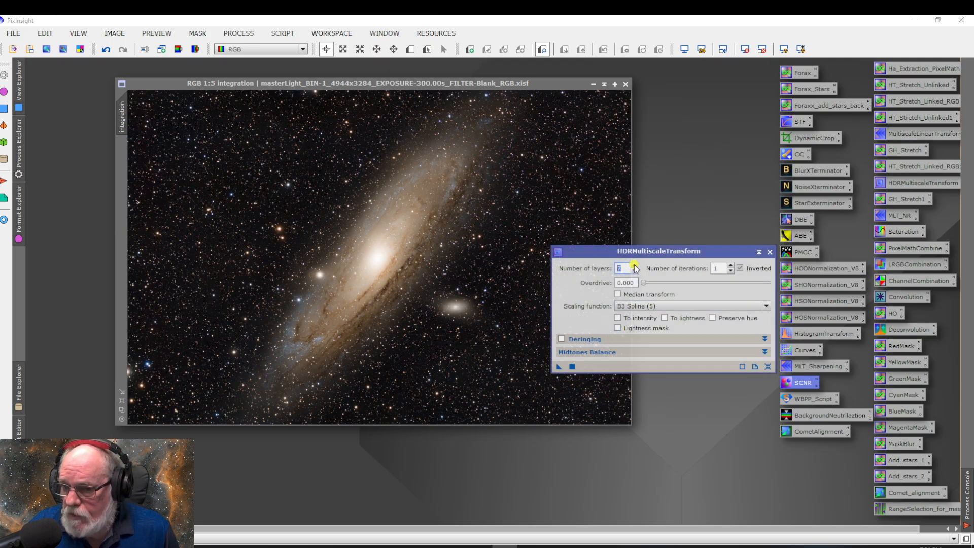
click(558, 368)
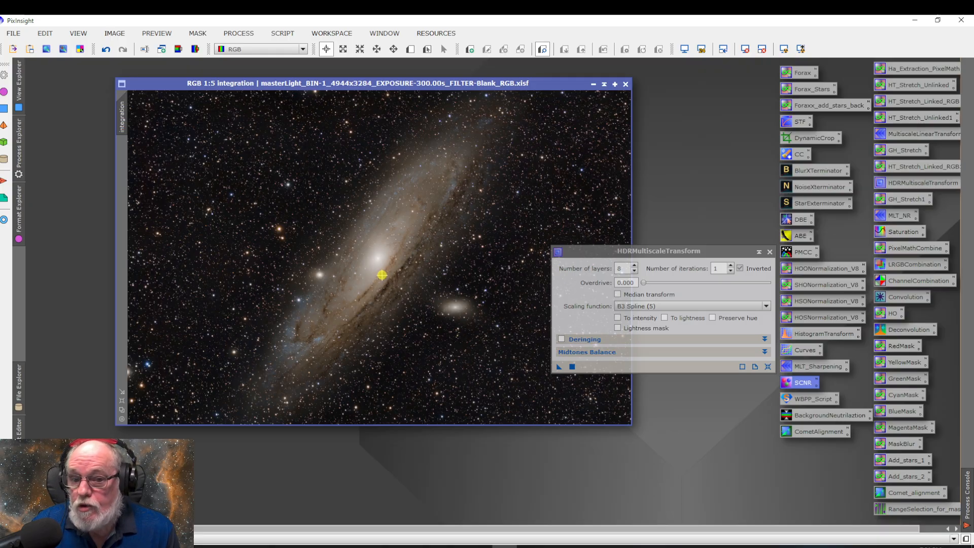
click(769, 252)
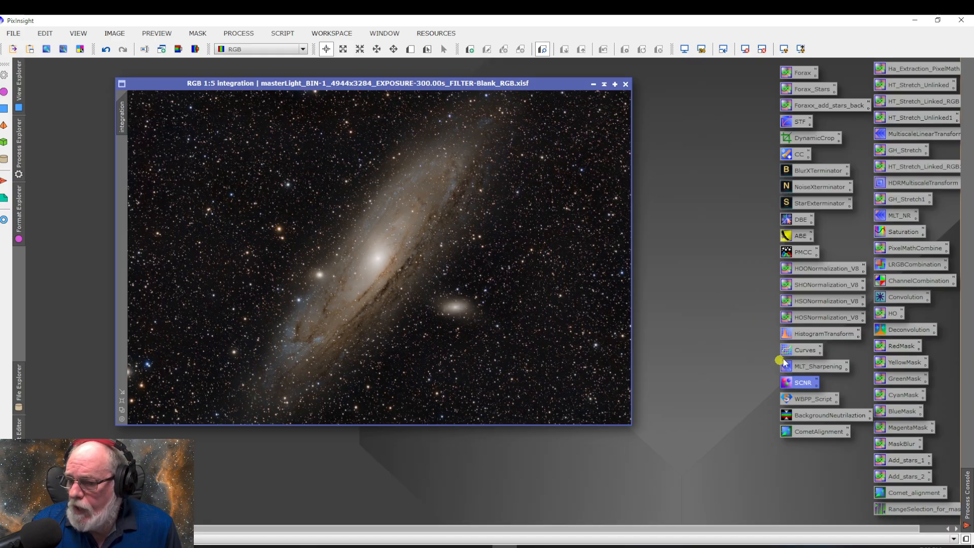
Open HistogramTransformation with a real-time preview and view tracking, and apply a stretch with midtones at about 0.408
double_click(816, 335)
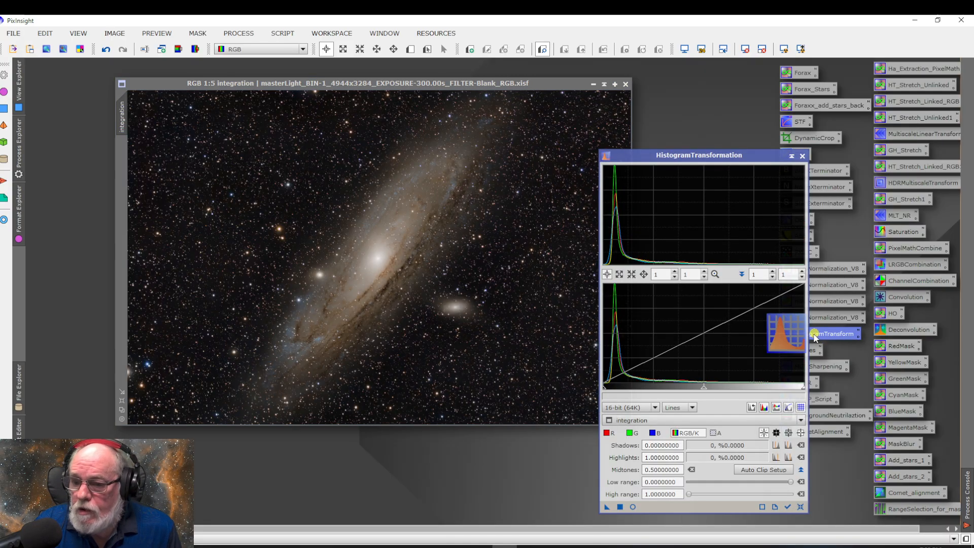
click(632, 507)
click(788, 508)
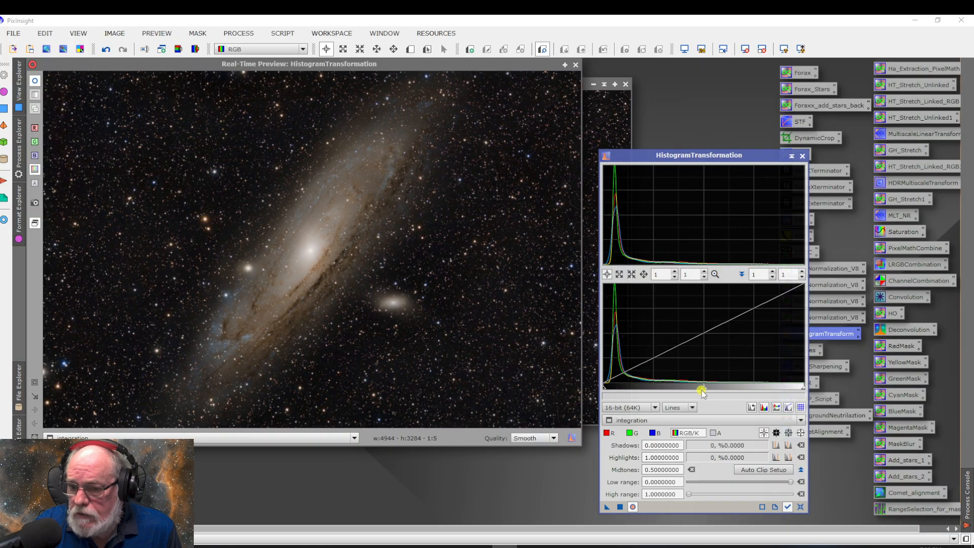
drag(701, 390, 685, 389)
click(620, 507)
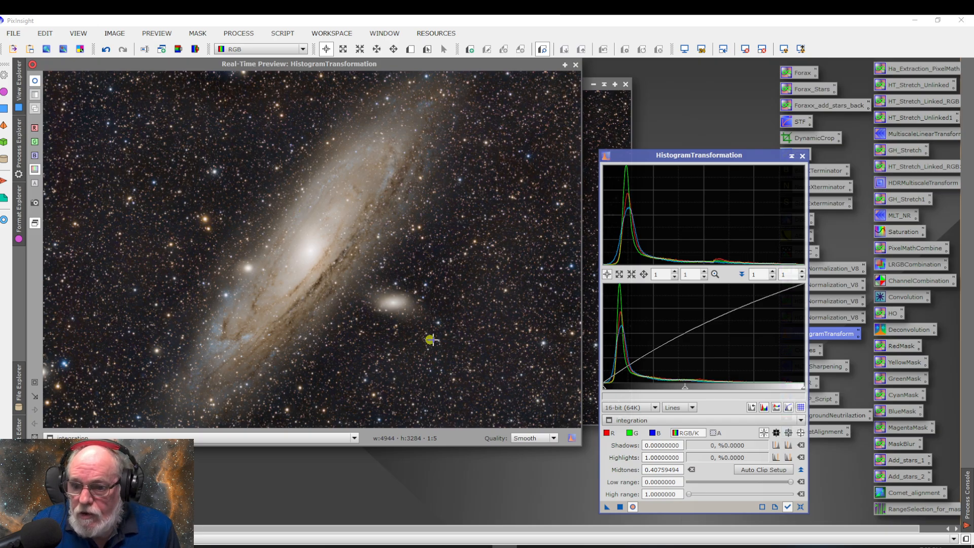
Reset the histogram settings, apply another stretch with midtones at about 0.438, and close HistogramTransformation and the preview
click(800, 506)
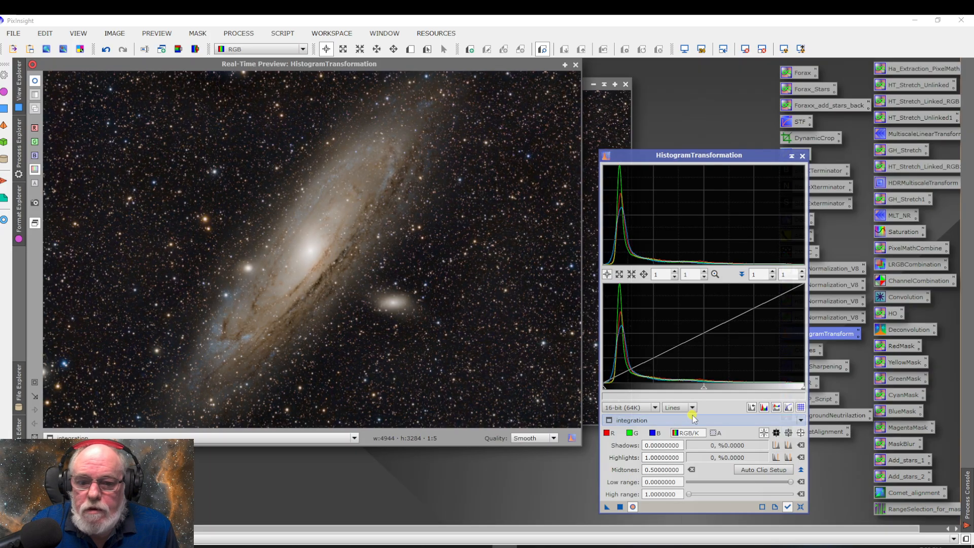
drag(704, 392, 690, 388)
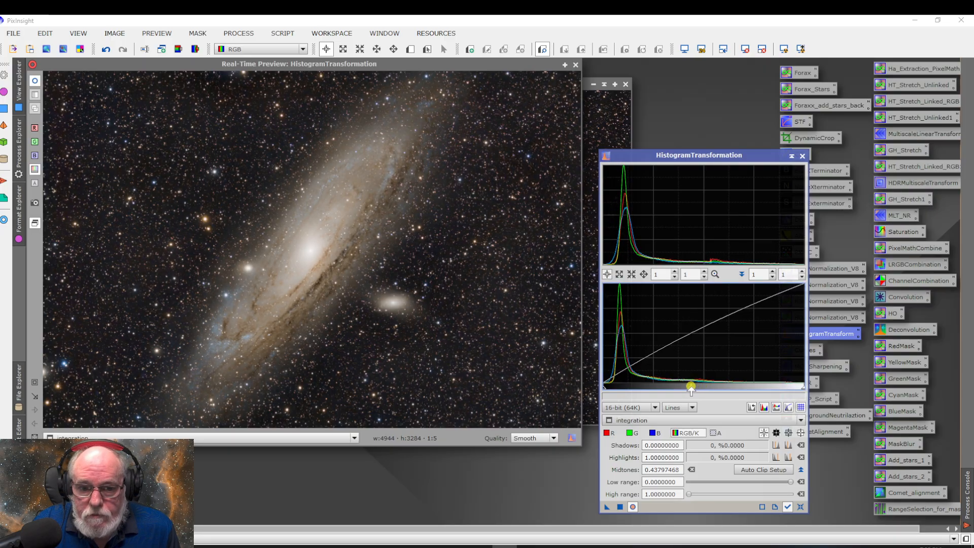
click(620, 506)
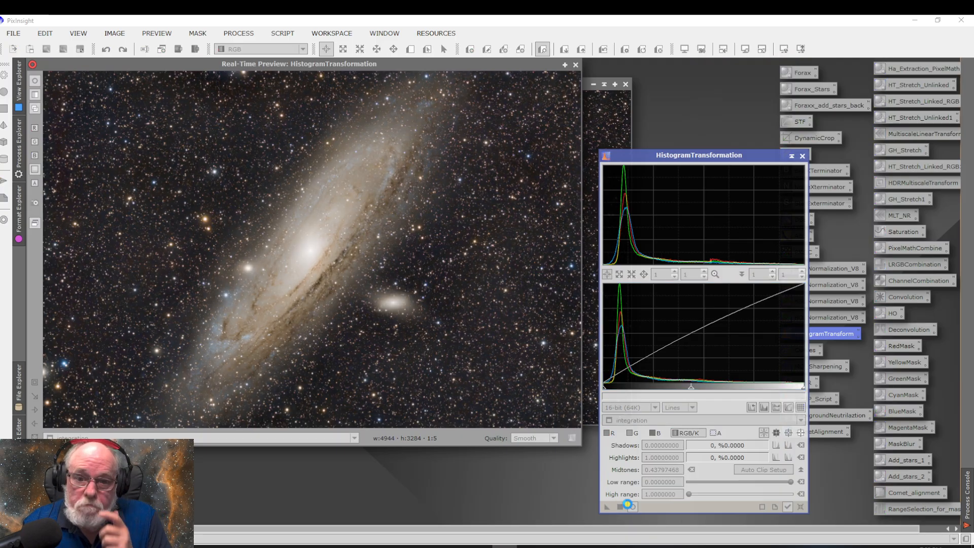
click(802, 155)
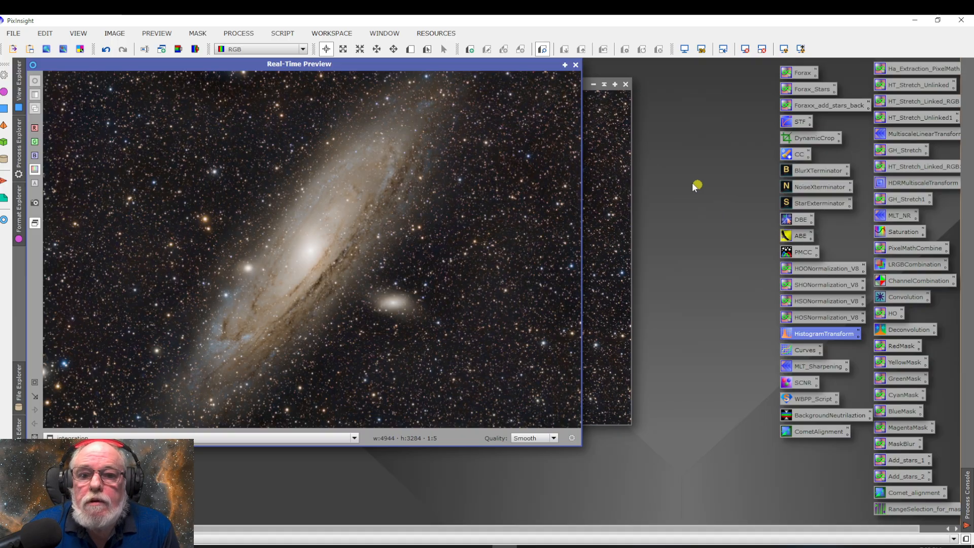
click(574, 65)
Open the LocalHistogramEqualization process and start its real-time preview on the integration image
click(238, 33)
mouse_move(296, 26)
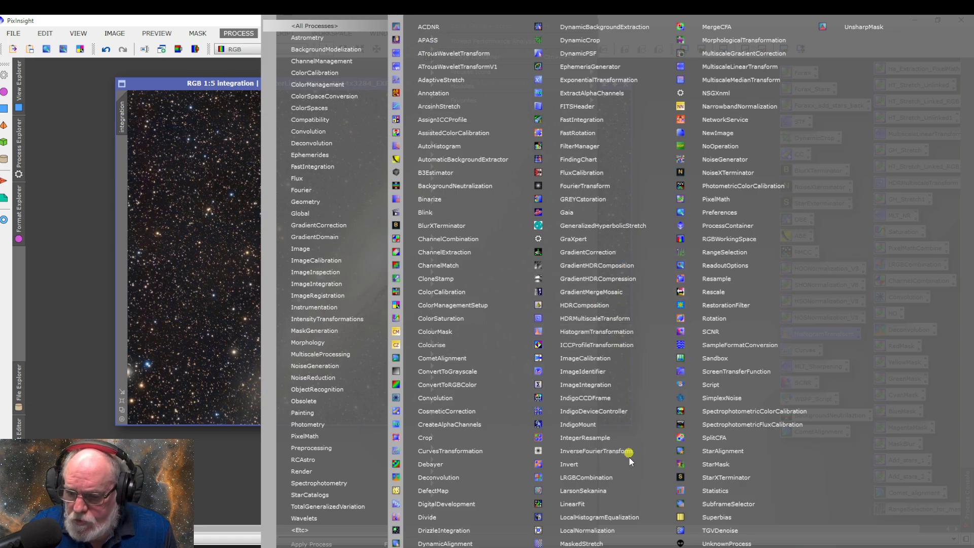
click(621, 517)
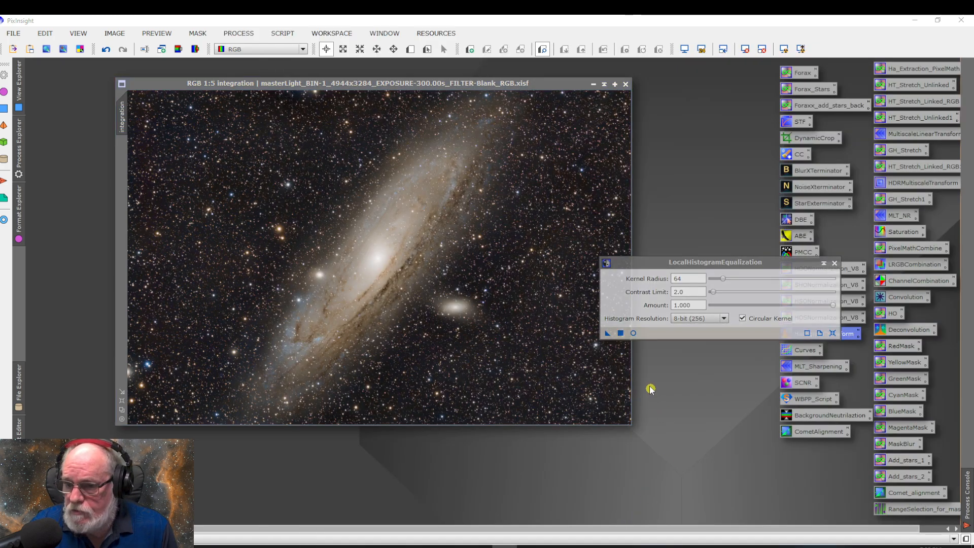
click(631, 333)
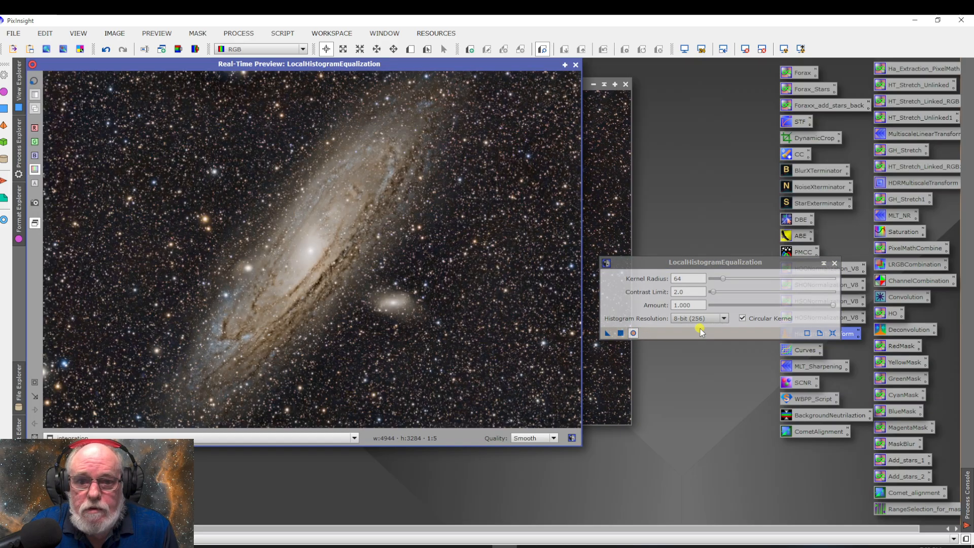
Apply LocalHistogramEqualization with kernel radius 328, contrast limit 1.5 and amount 0.420, and close the process and its preview
click(724, 279)
drag(724, 279, 789, 280)
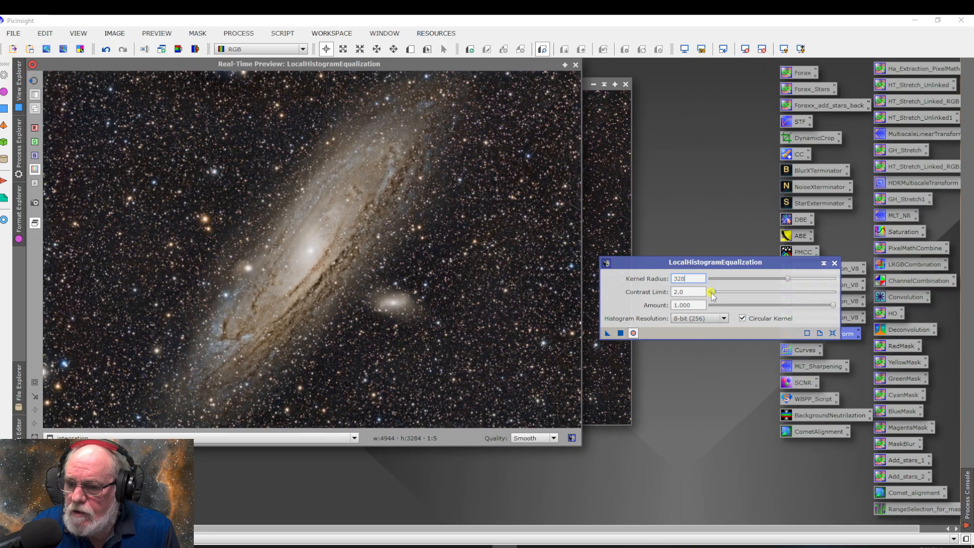
key(Tab)
text(1.5)
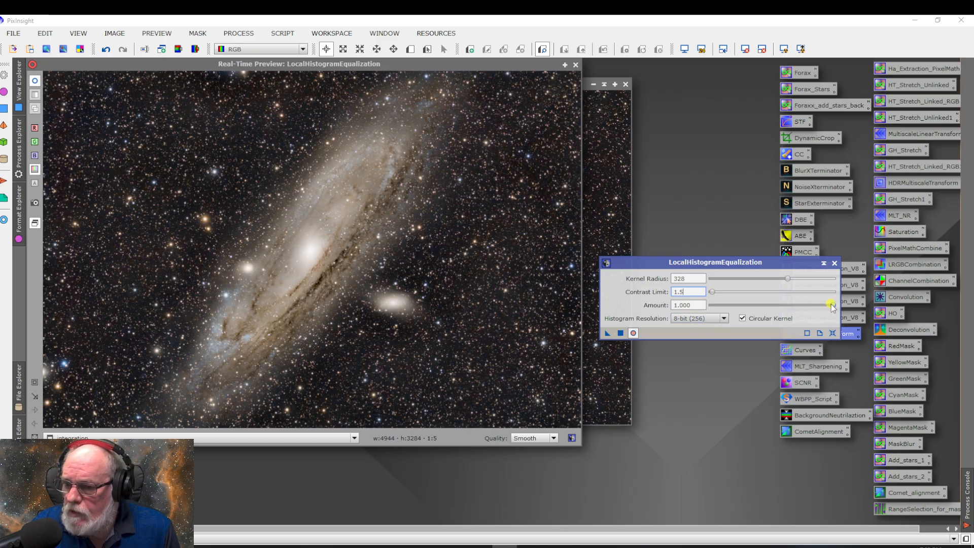
drag(834, 308, 794, 308)
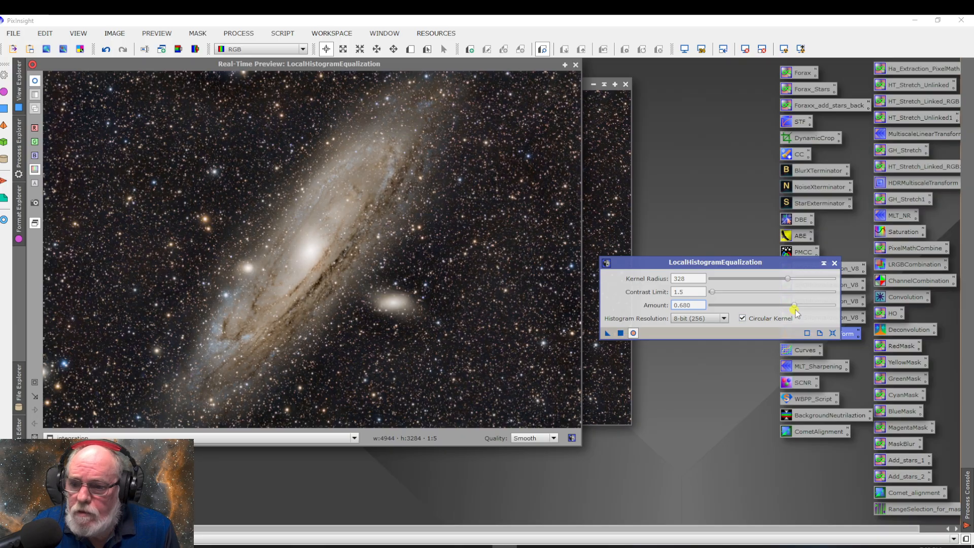
drag(795, 306, 780, 305)
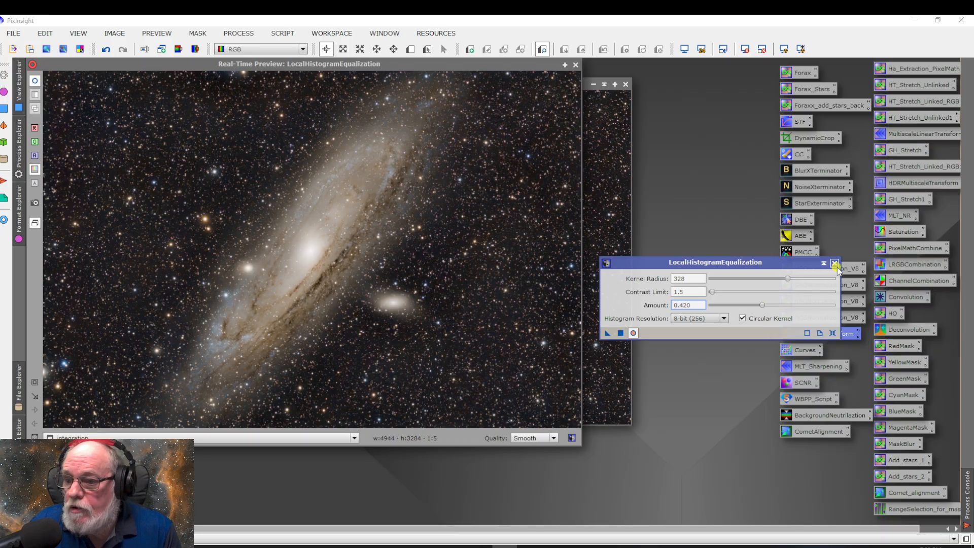
click(621, 334)
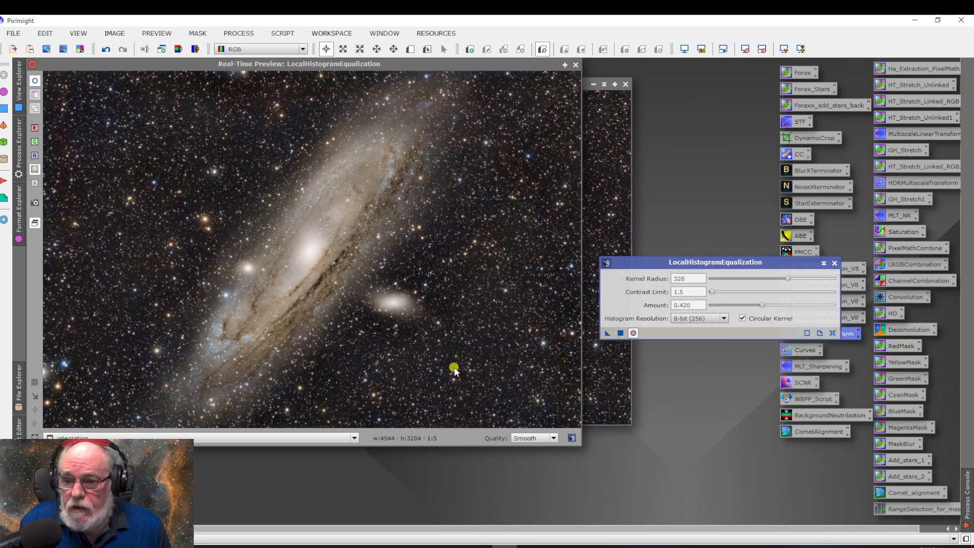
click(833, 263)
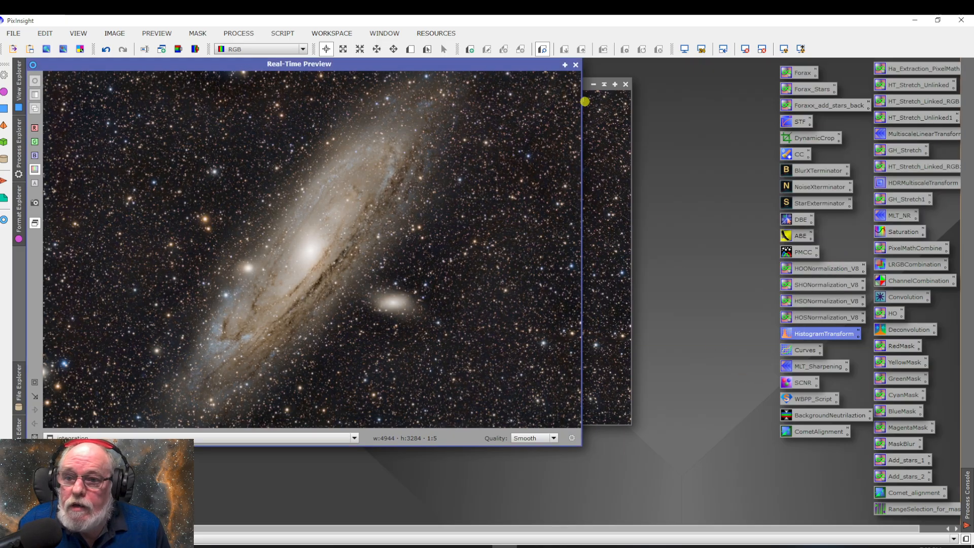
click(575, 66)
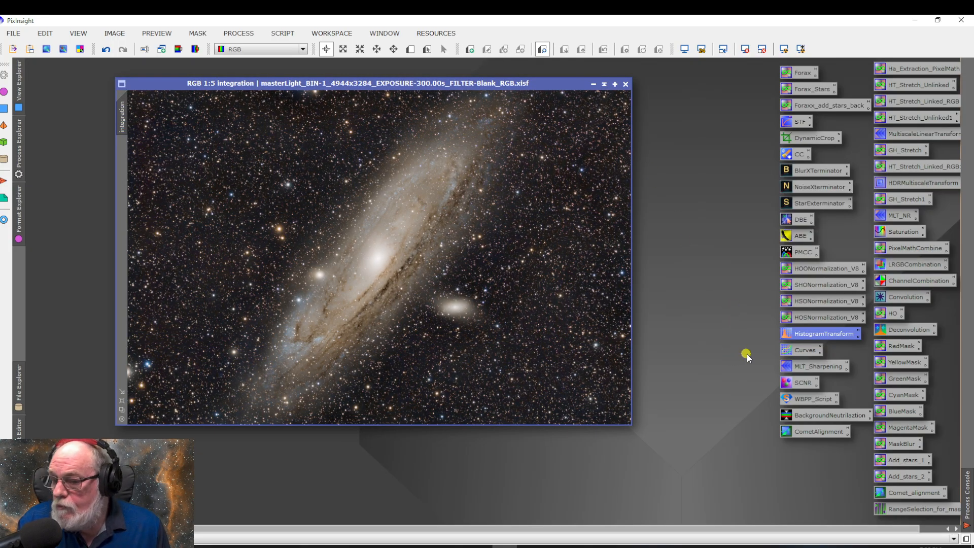
double_click(805, 351)
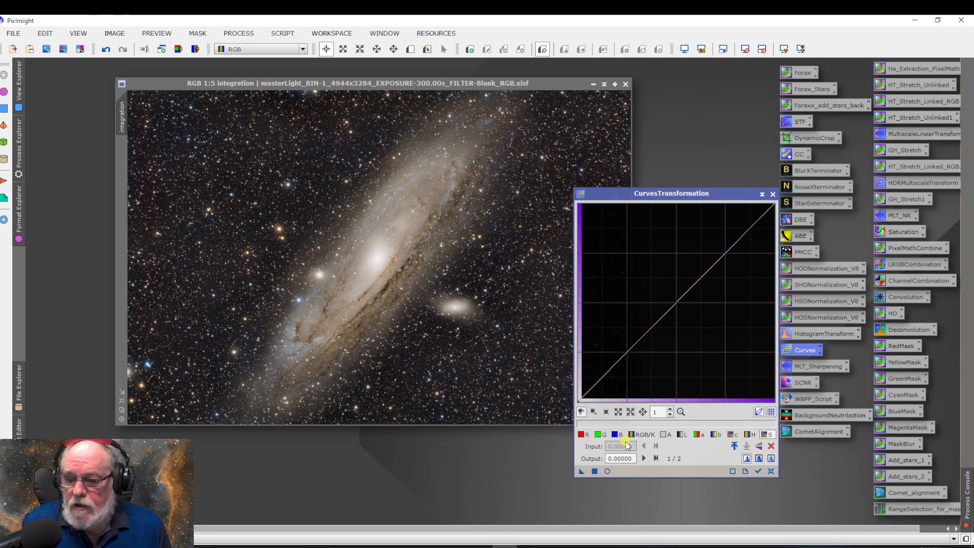
click(607, 471)
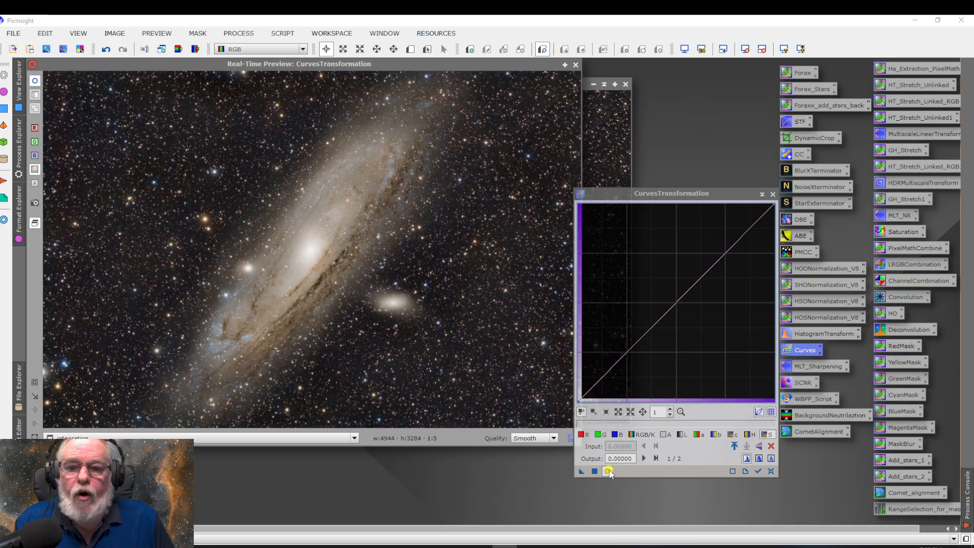
click(615, 435)
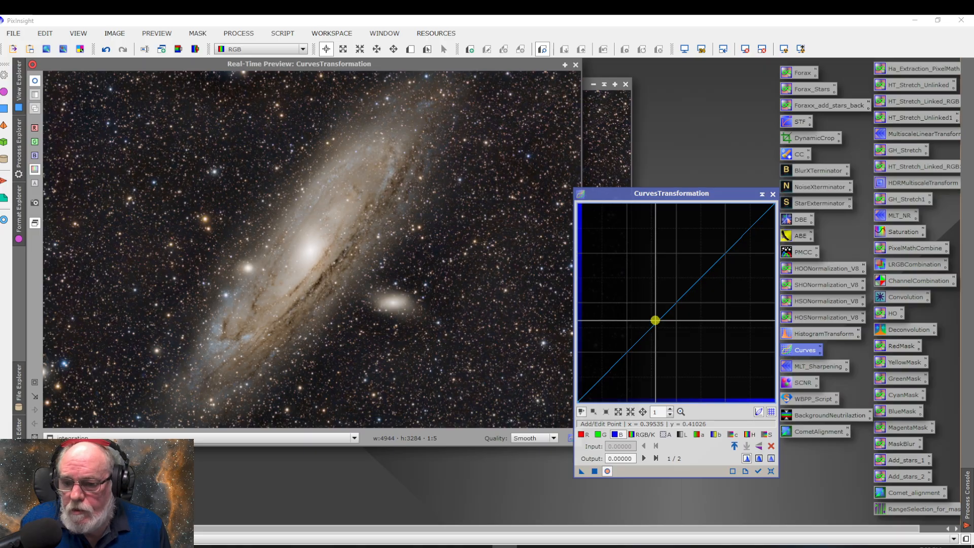
click(772, 194)
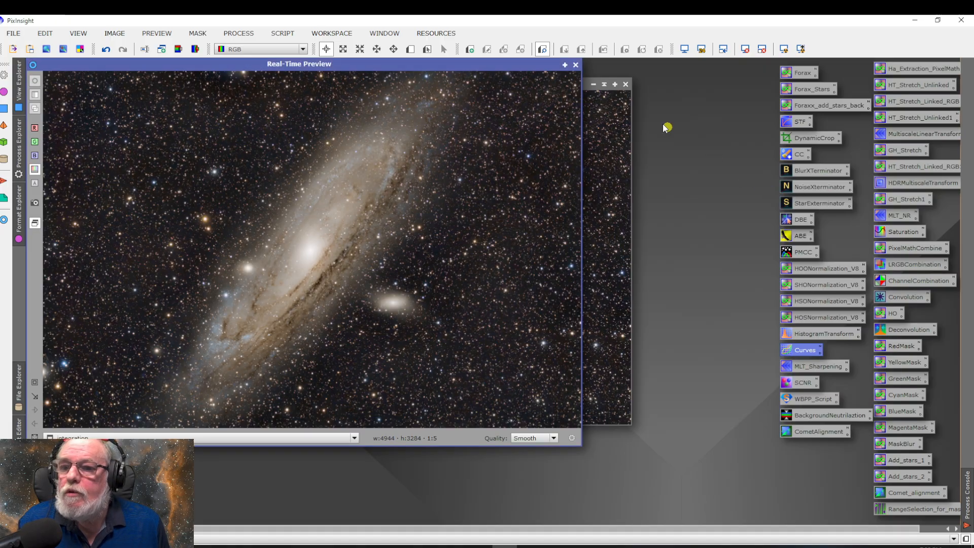
click(575, 64)
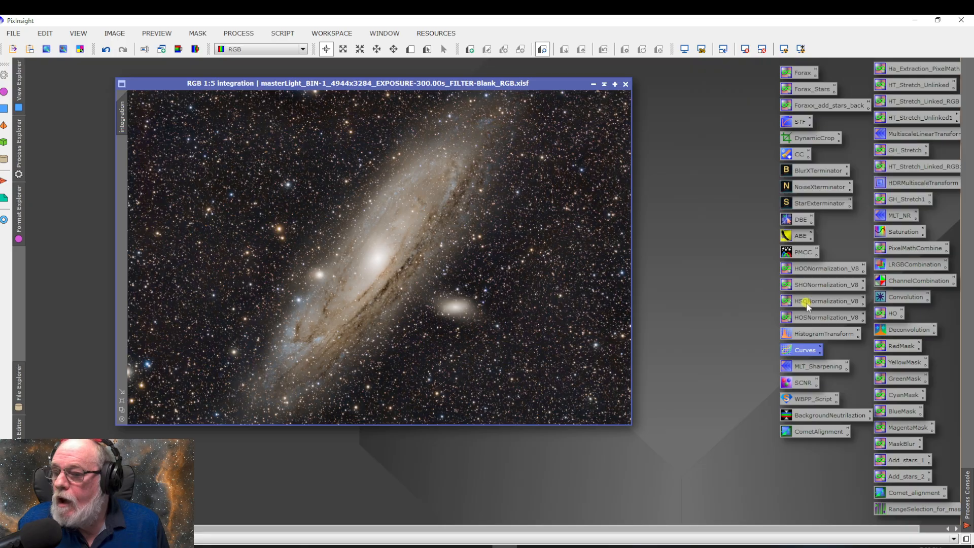
Run StarXTerminator on the integration image with Generate Star Image and Large Overlap enabled, and park the collapsed integration_stars window below the galaxy image
double_click(812, 203)
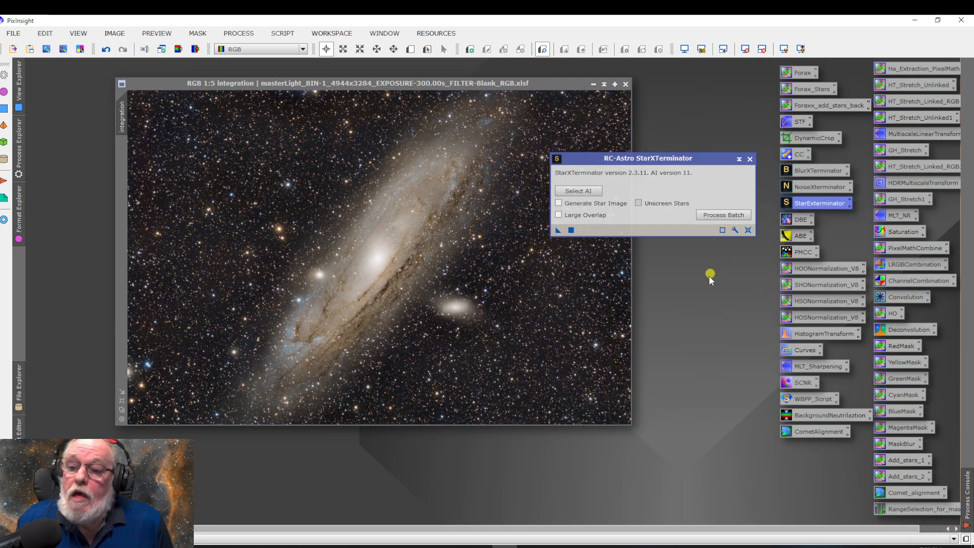
click(559, 203)
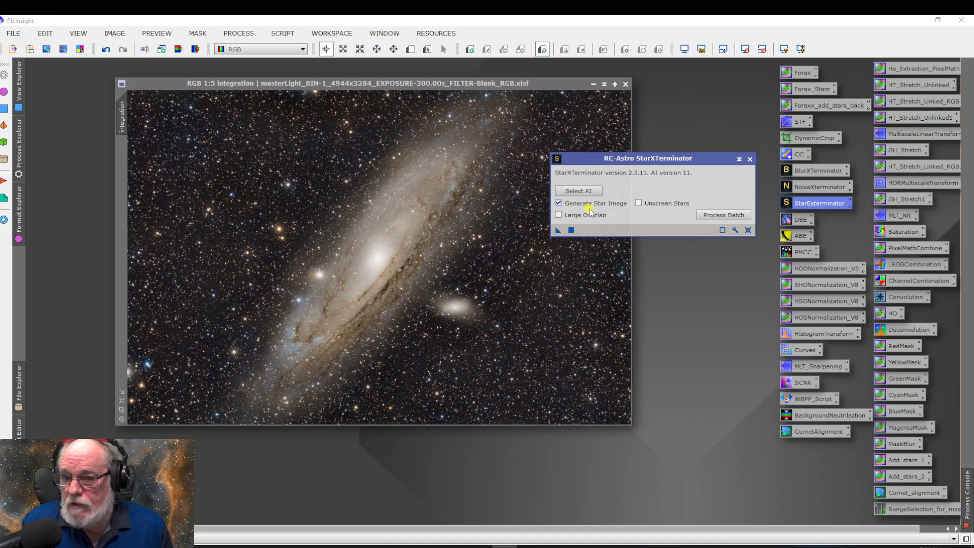
click(559, 215)
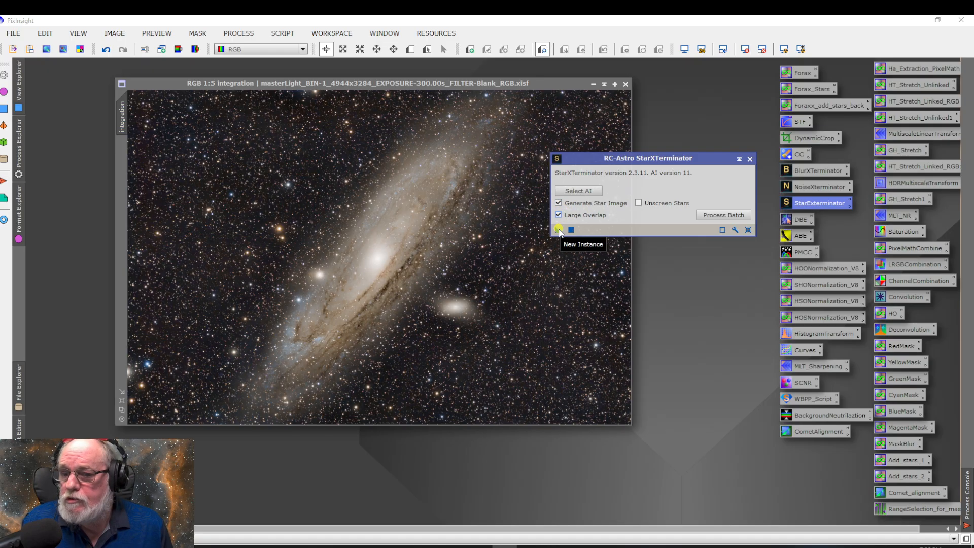
drag(557, 231, 514, 269)
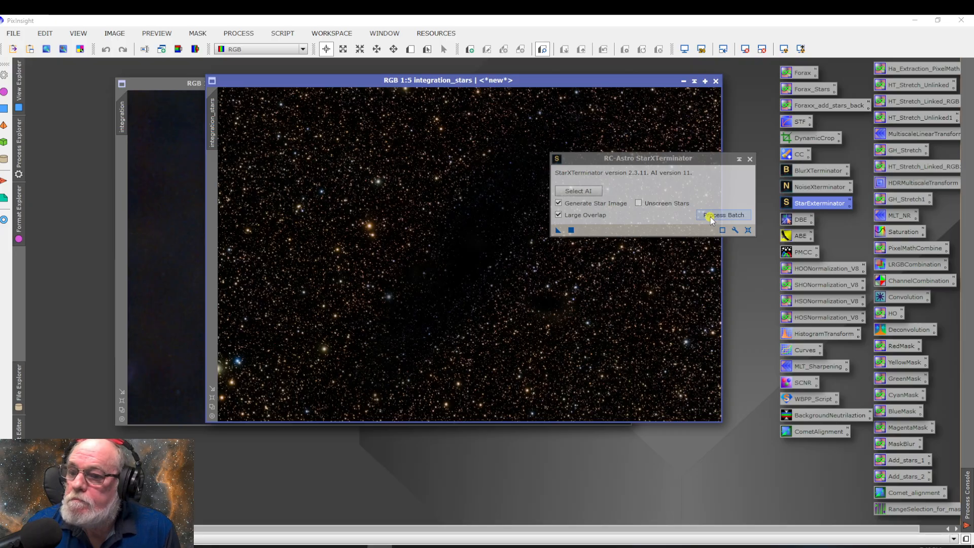
click(750, 160)
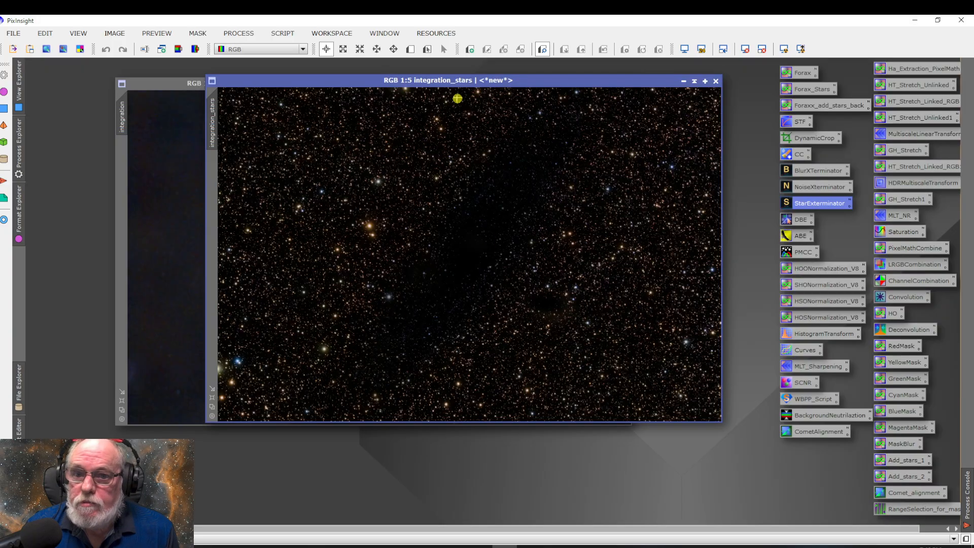
drag(541, 91, 424, 148)
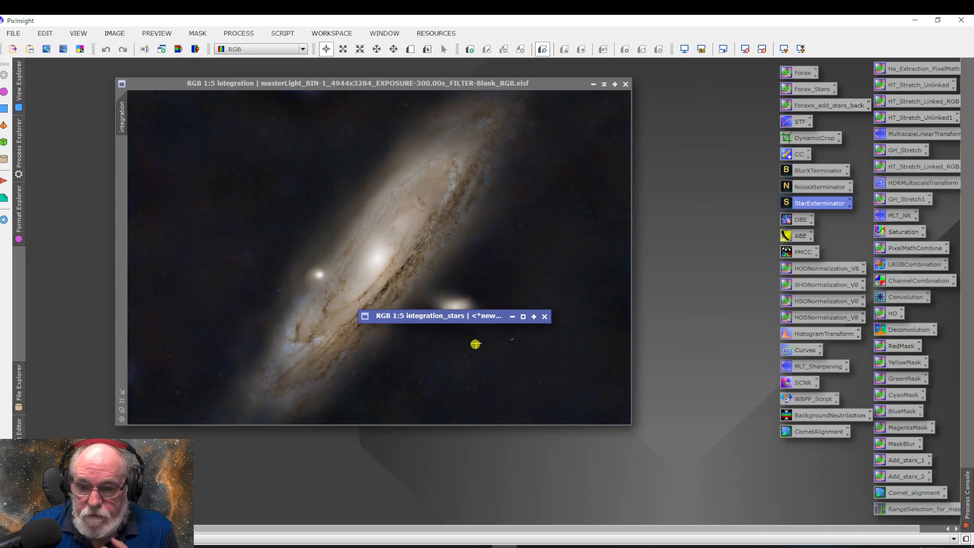
drag(472, 318, 669, 481)
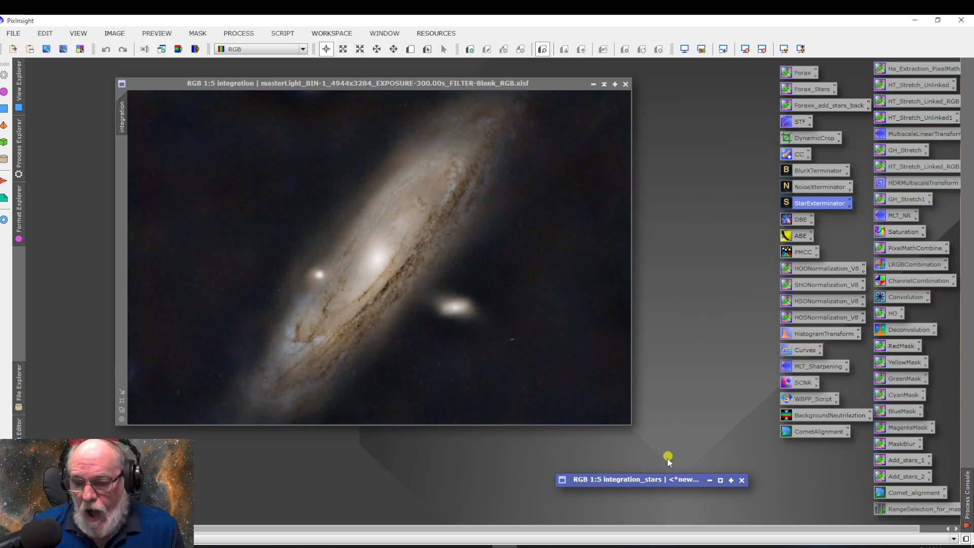
Desaturate the integration_stars image with a CurvesTransformation saturation point at about input 0.558, output 0.446, and collapse its window again
double_click(653, 482)
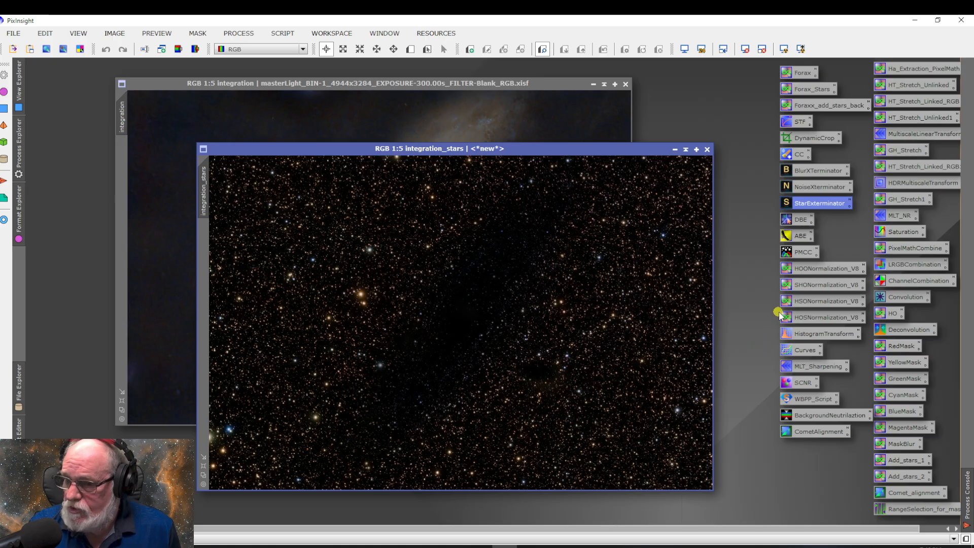
double_click(799, 350)
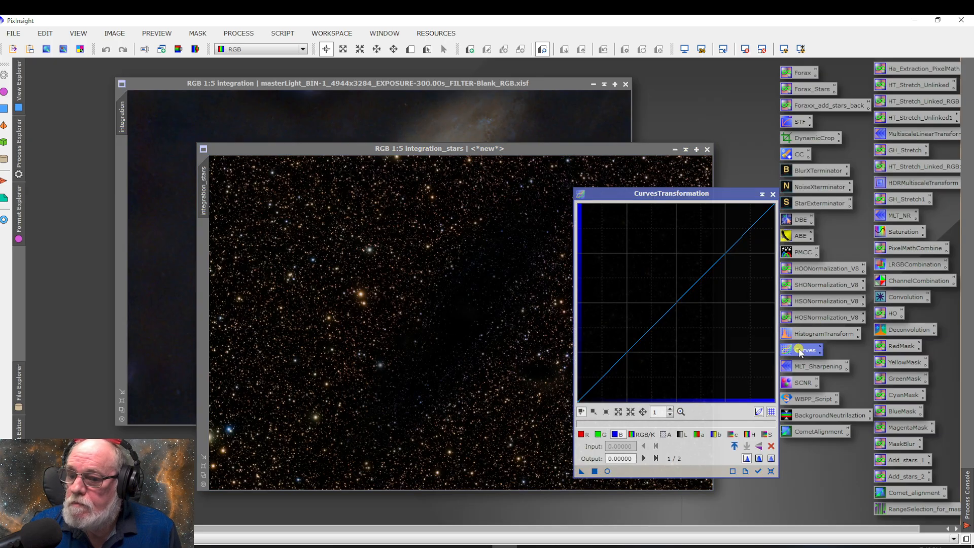
click(609, 471)
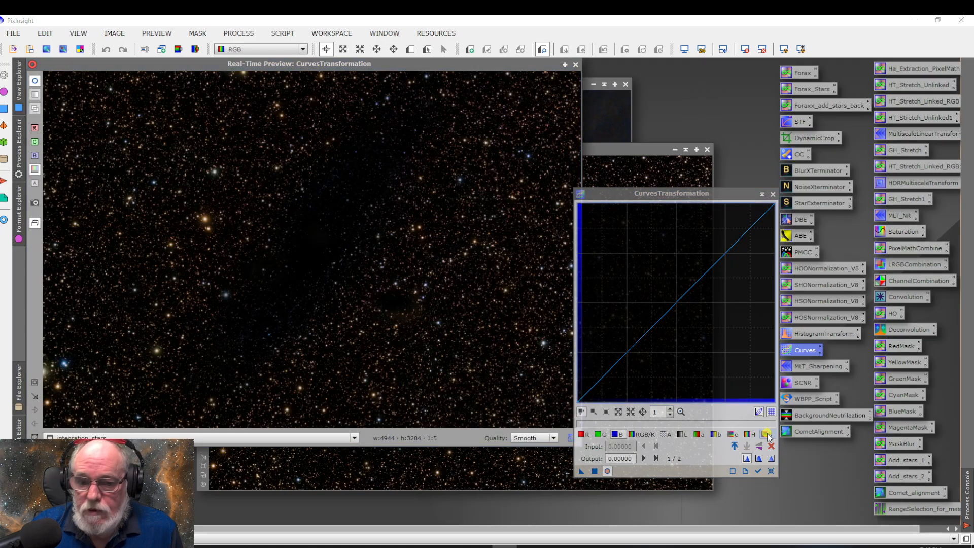
click(767, 435)
drag(688, 291, 687, 313)
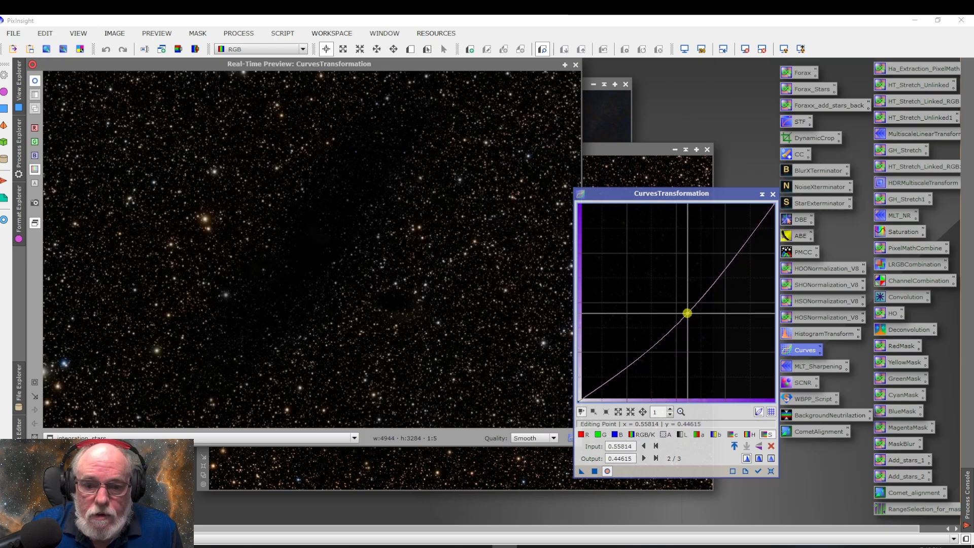
click(594, 471)
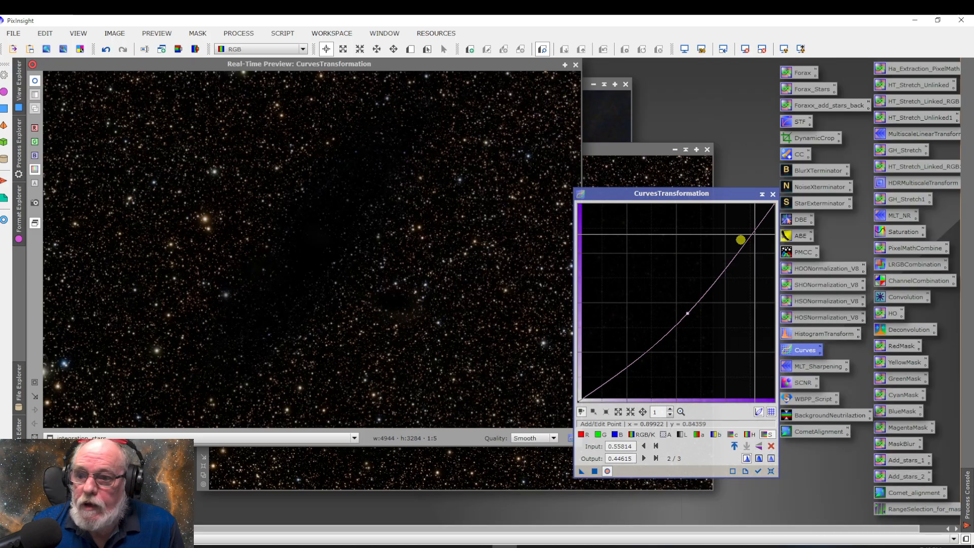
click(771, 195)
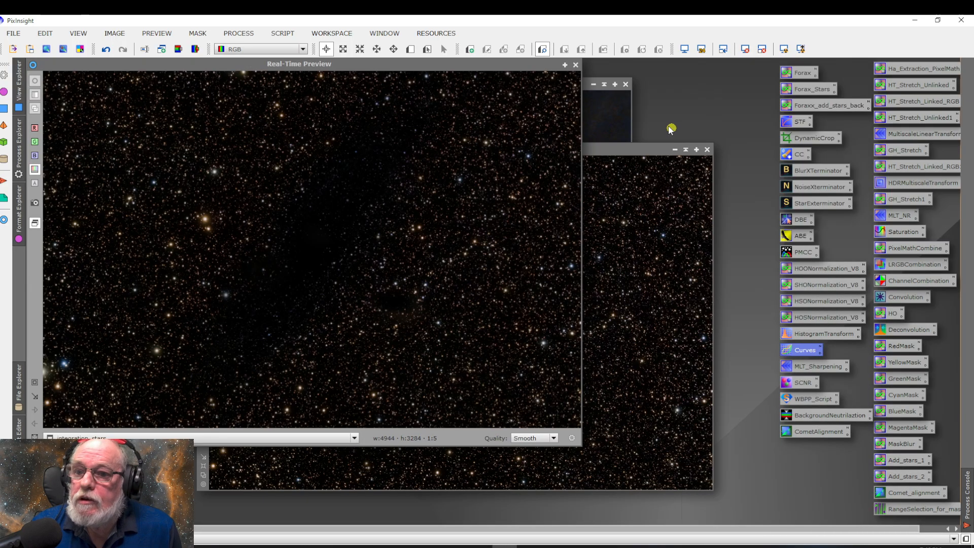
click(575, 65)
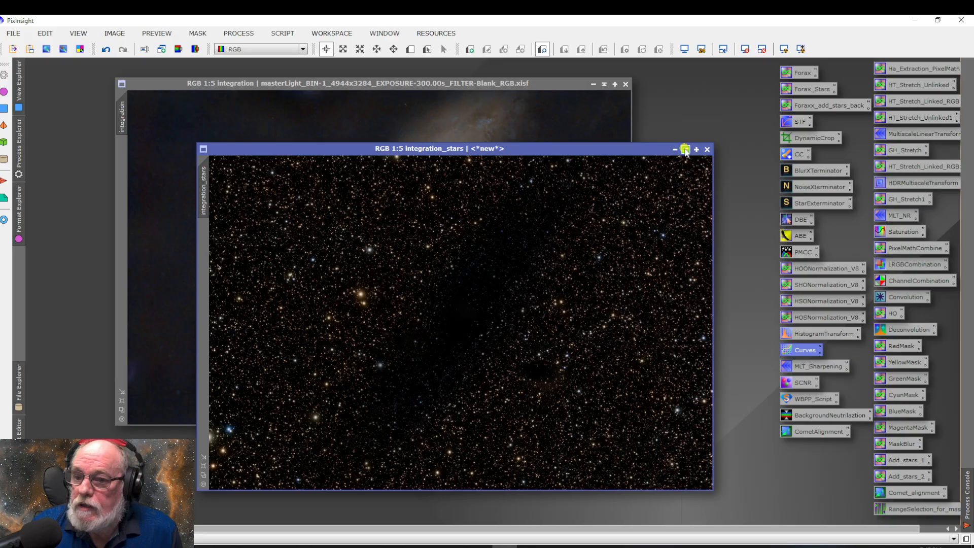
click(684, 149)
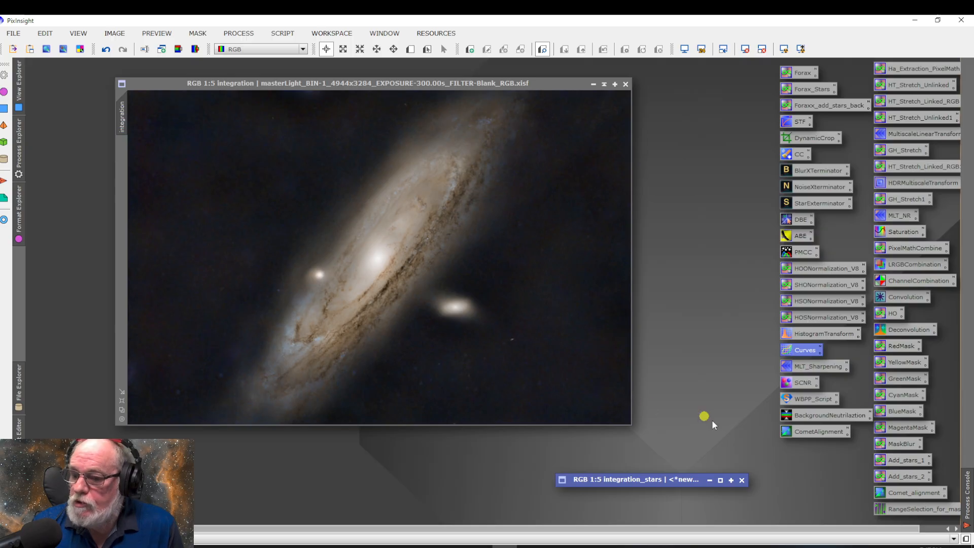
Boost blue in the starless galaxy image with a CurvesTransformation blue-channel point at about input 0.424, output 0.474, and reset the curve
click(403, 155)
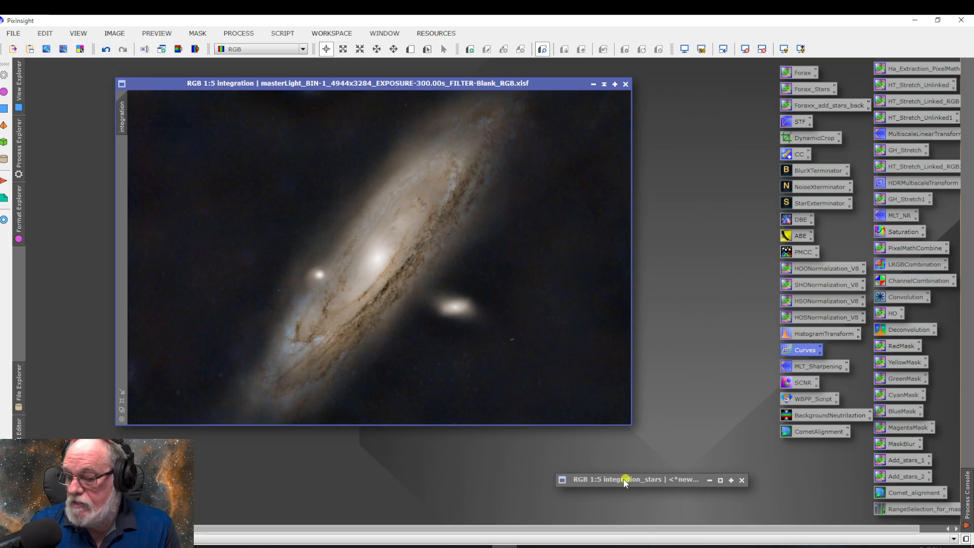
double_click(803, 351)
click(606, 471)
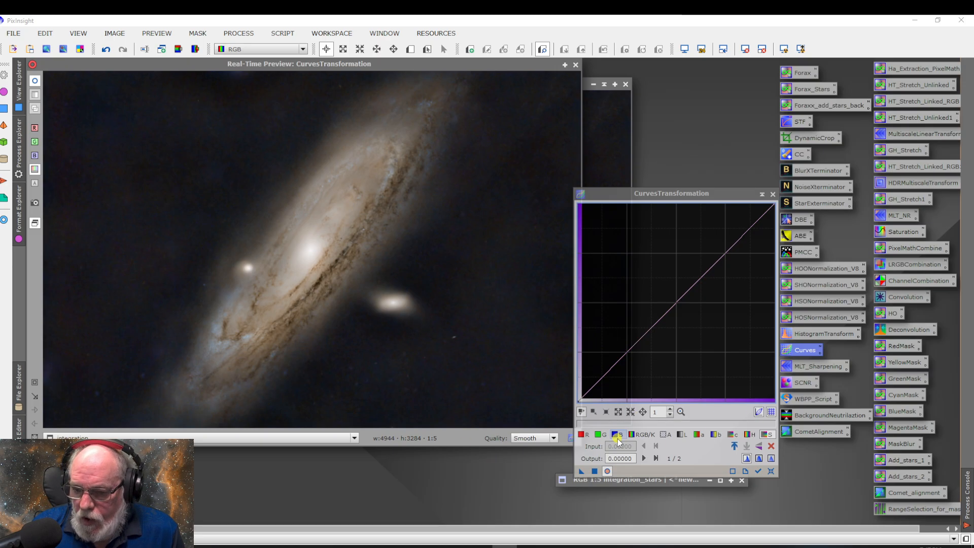
click(617, 435)
click(664, 311)
drag(665, 312, 661, 308)
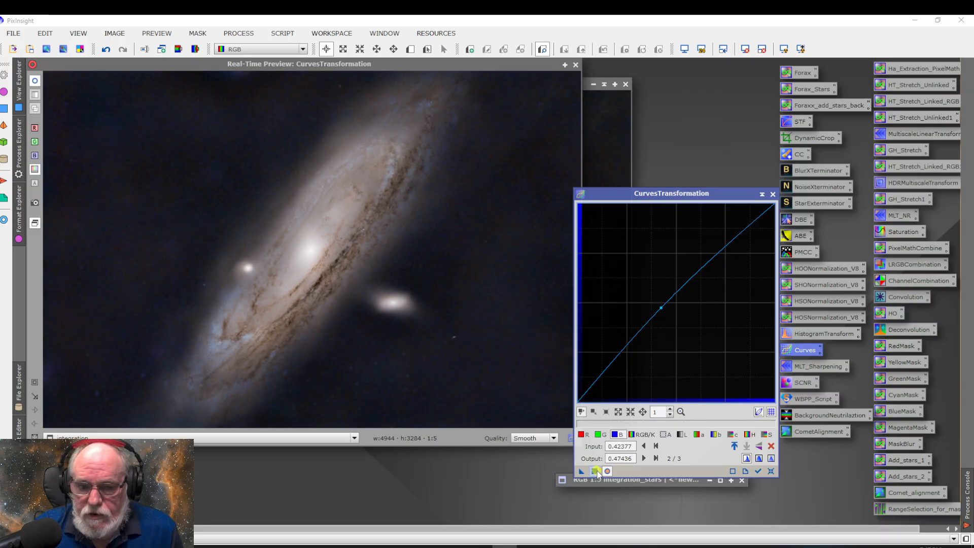
click(594, 470)
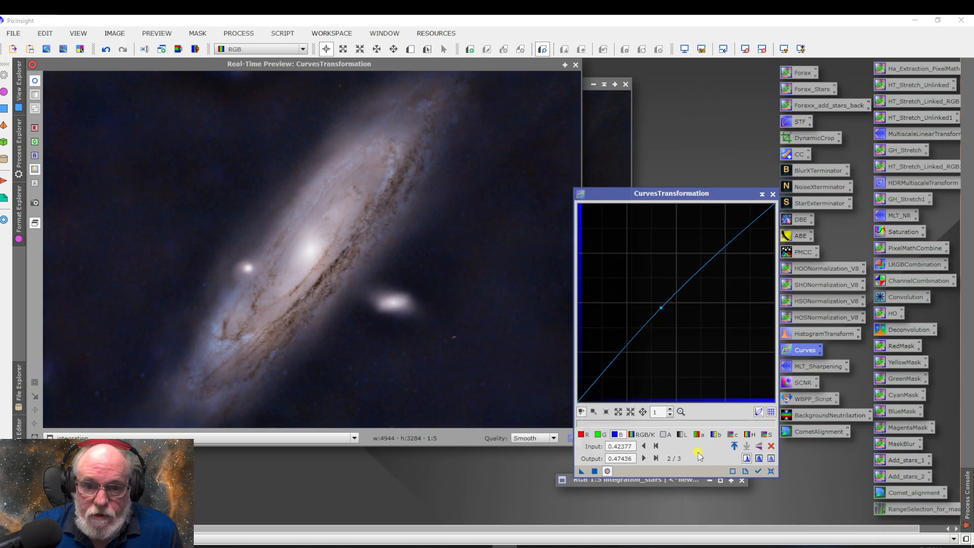
click(772, 471)
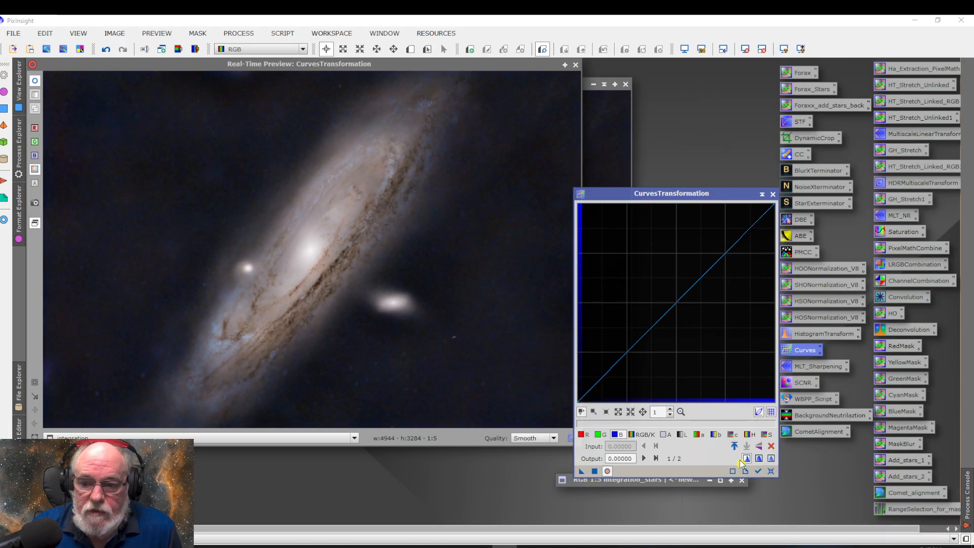
Raise the starless galaxy's saturation with CurvesTransformation saturation points at about 0.382 input, 0.608 output and 0.426 input, 0.659 output
click(766, 435)
click(700, 320)
drag(699, 319, 653, 281)
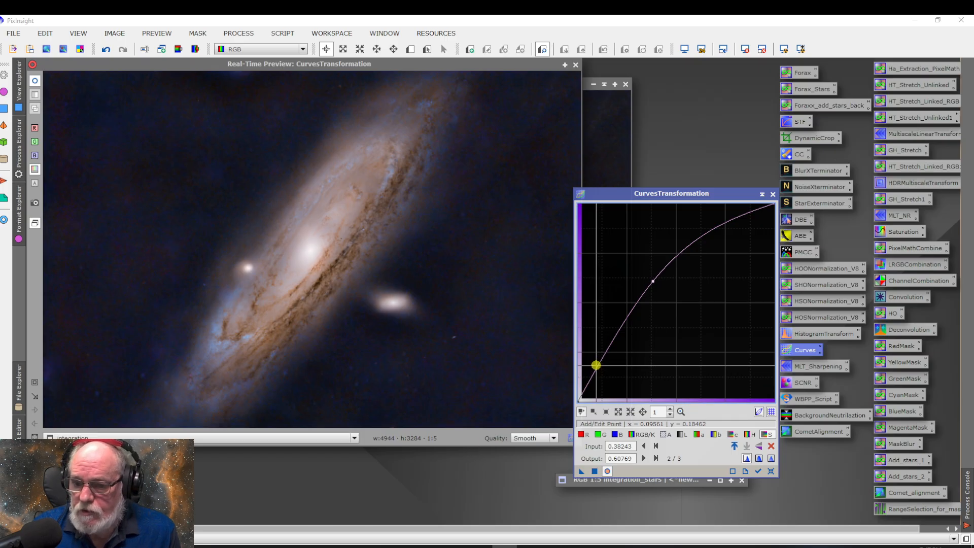
click(660, 271)
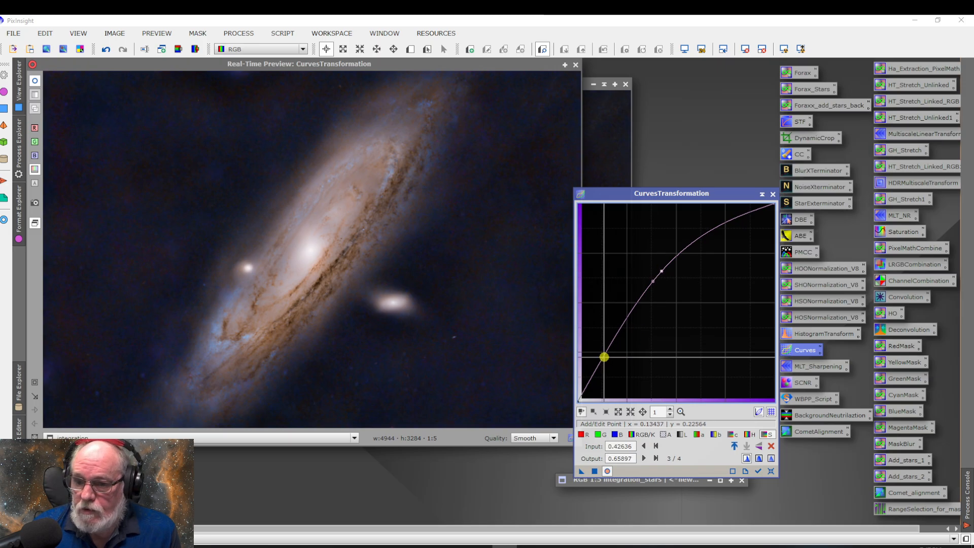
Try a low-end saturation curve point at about input 0.178, output 0.138, and delete that point
click(600, 363)
drag(599, 363, 612, 374)
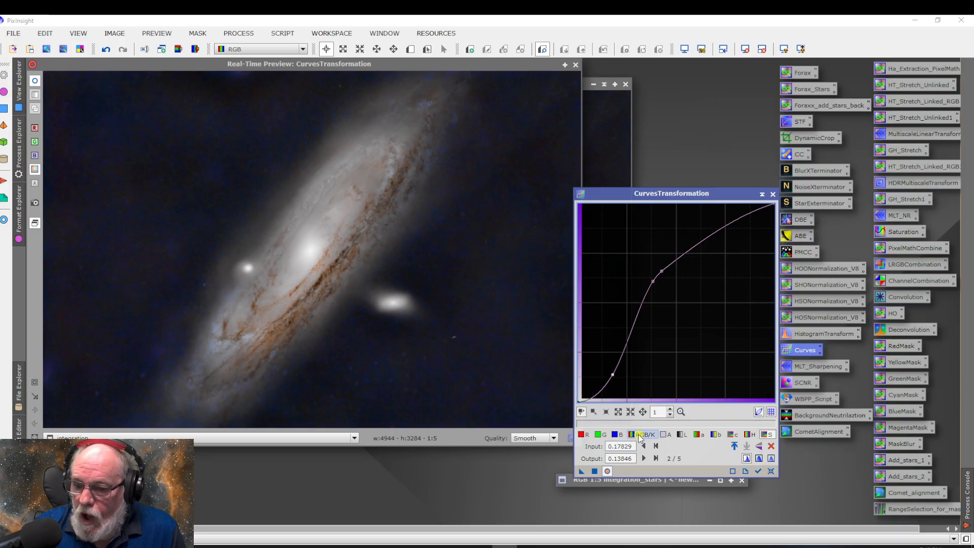
click(607, 412)
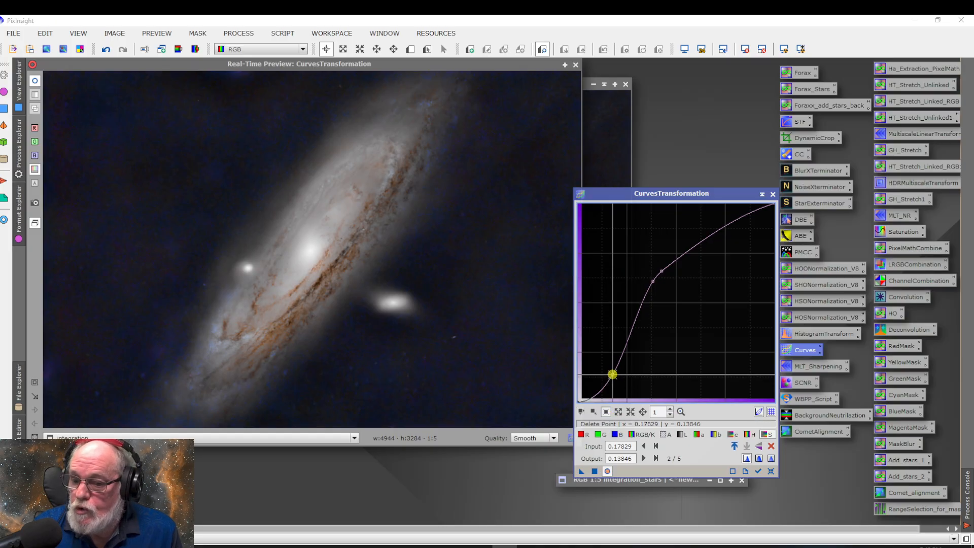
click(612, 374)
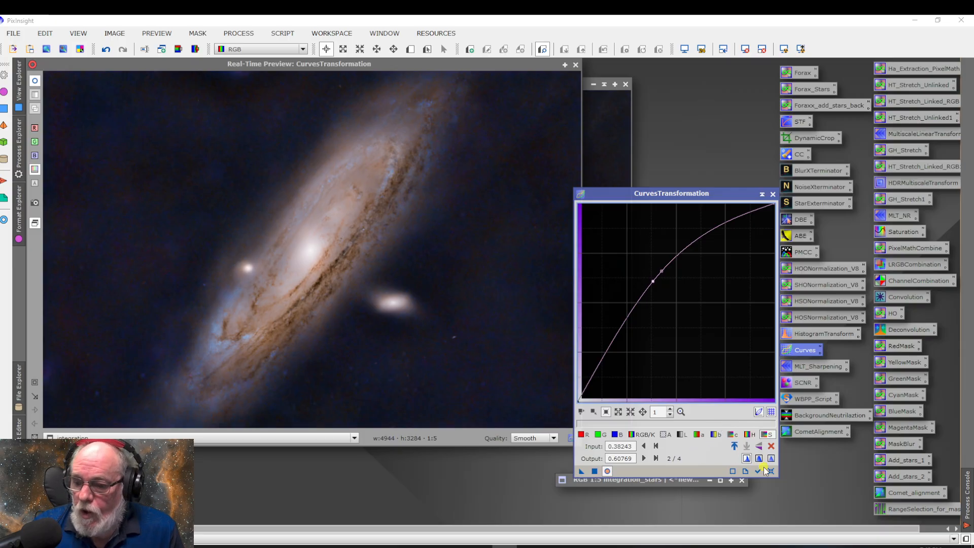
Apply the saturation curve to the starless galaxy image and reset CurvesTransformation
click(594, 471)
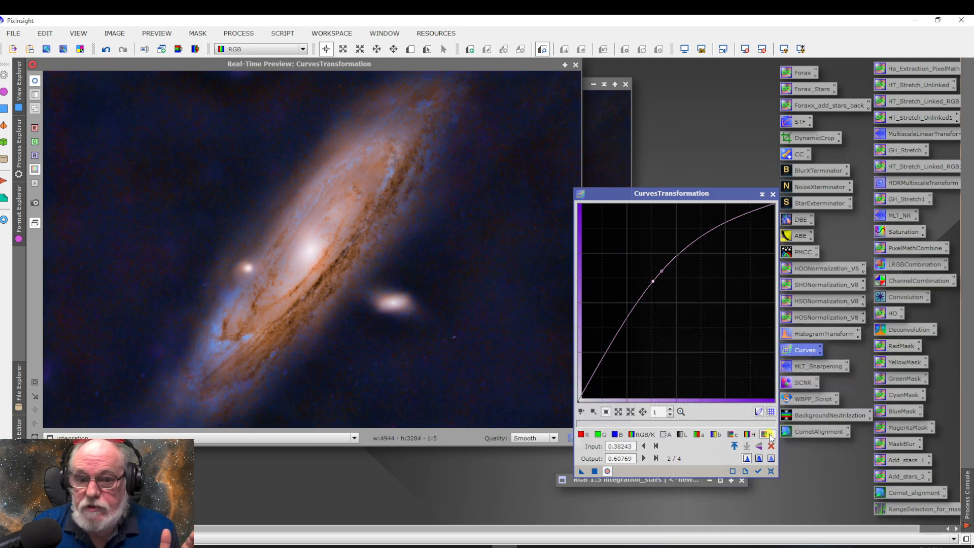
click(771, 471)
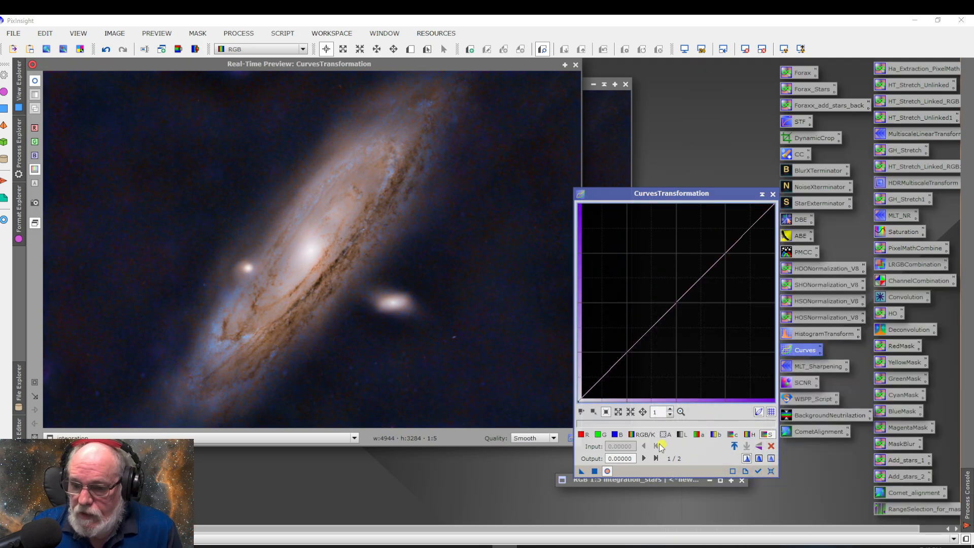
Reduce blue in the background using the histogram-guided blue curve, with a point at about input 0.191, output 0.133; apply and reset
click(615, 434)
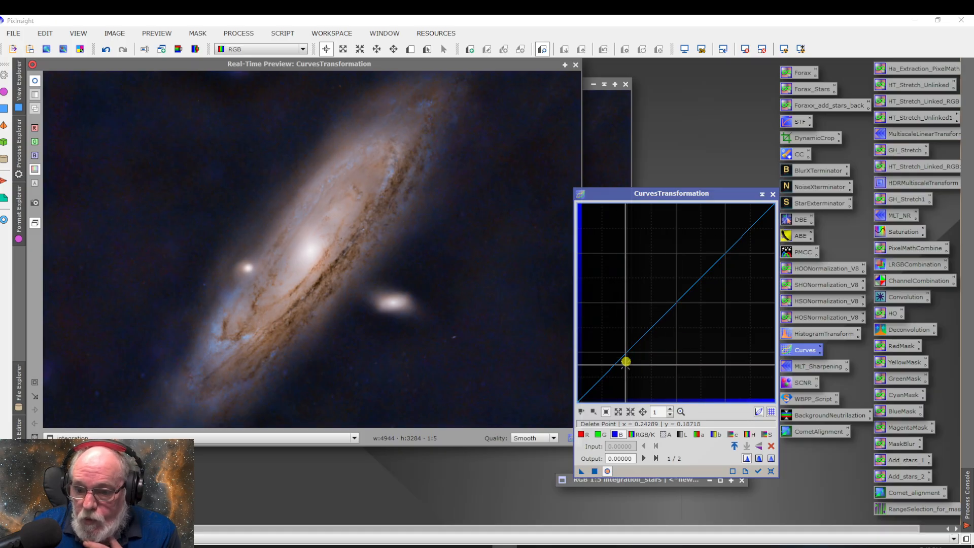
click(758, 472)
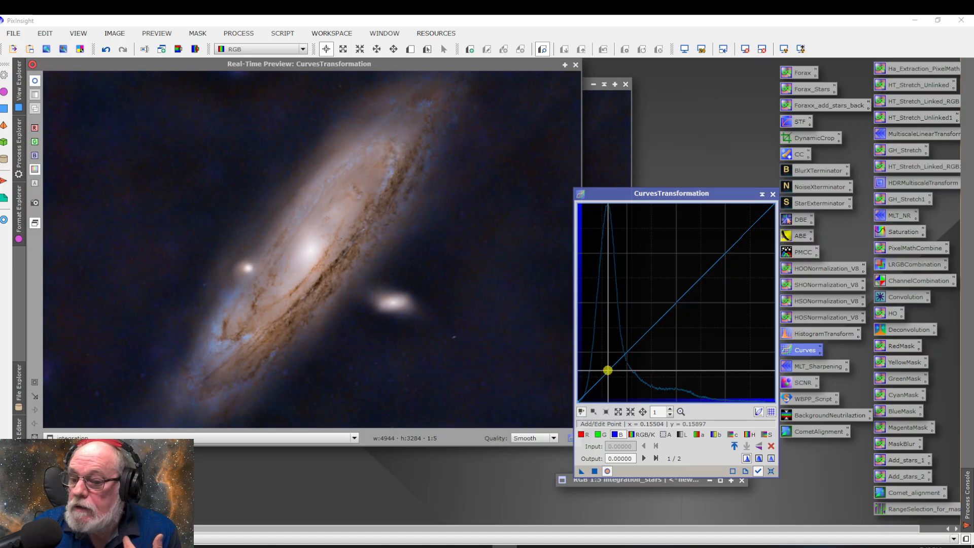
click(607, 369)
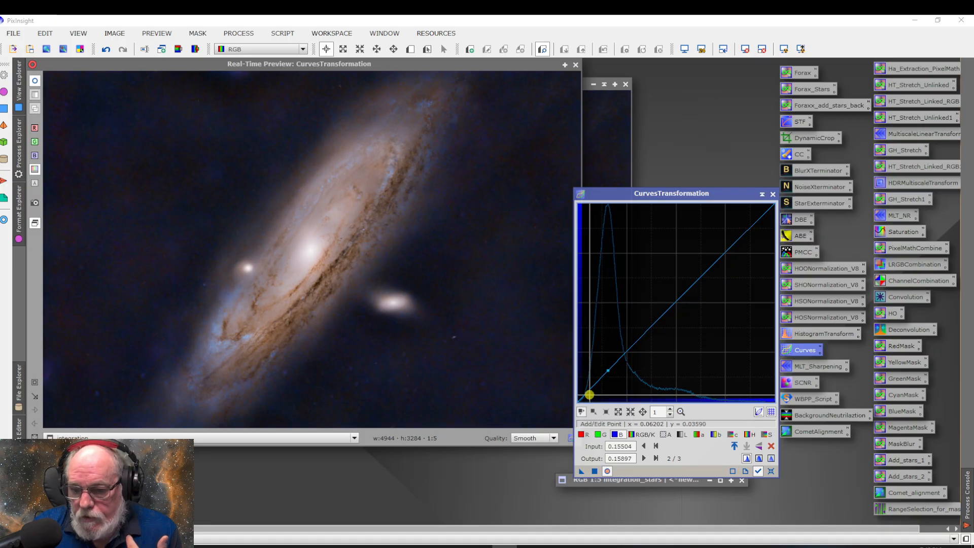
drag(586, 393, 613, 374)
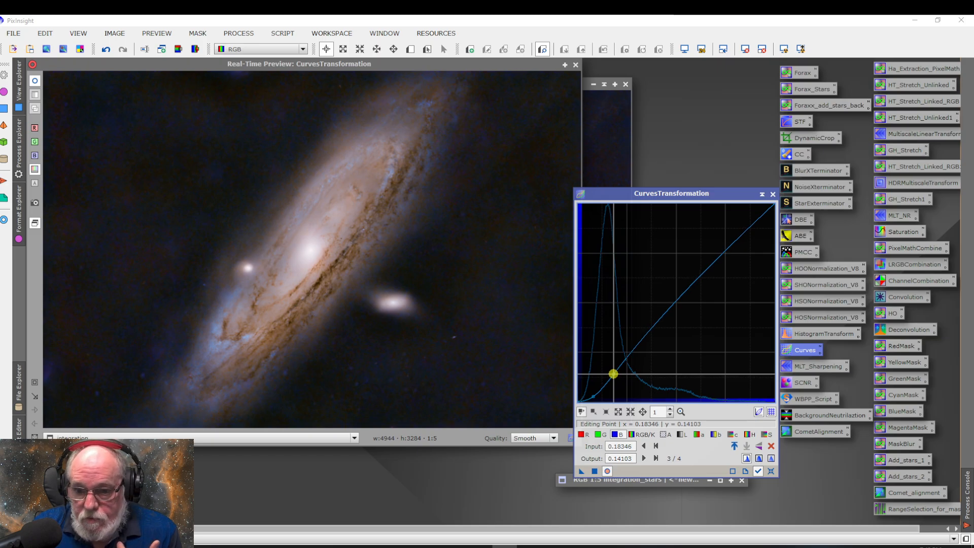
mouse_move(613, 374)
mouse_down()
mouse_move(585, 374)
mouse_move(615, 375)
mouse_up()
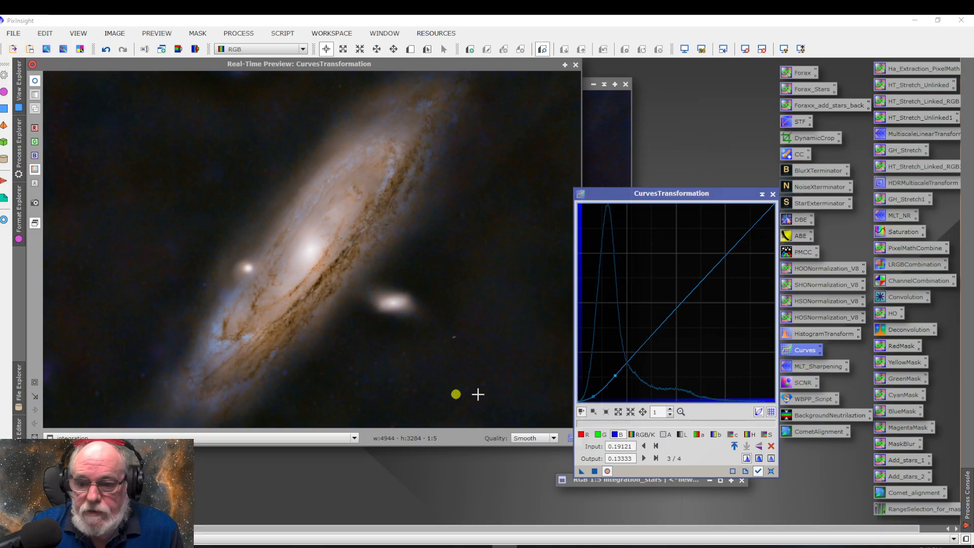
click(595, 471)
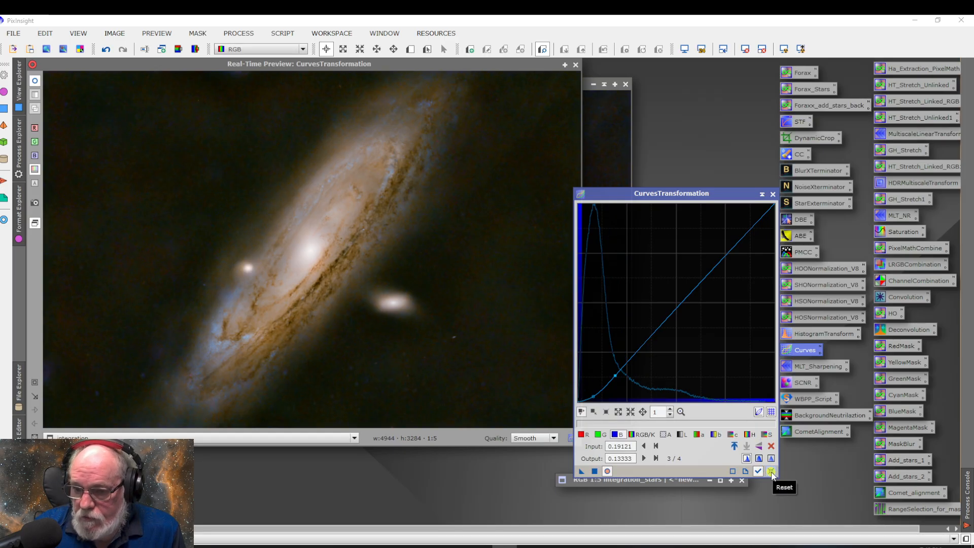
click(771, 471)
Apply a mild saturation boost with a curve point at about input 0.416, output 0.462, and close CurvesTransformation and its preview
click(767, 434)
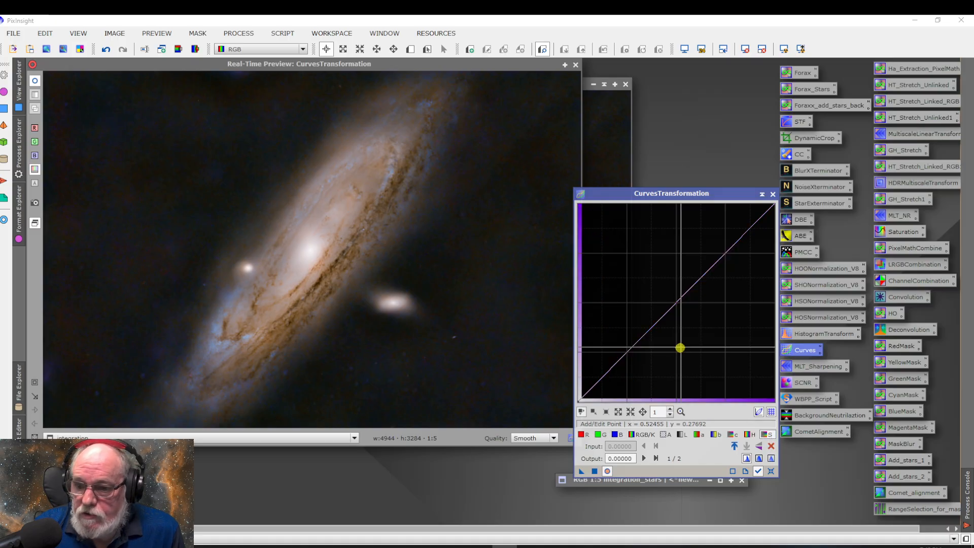
click(662, 311)
drag(662, 311, 660, 310)
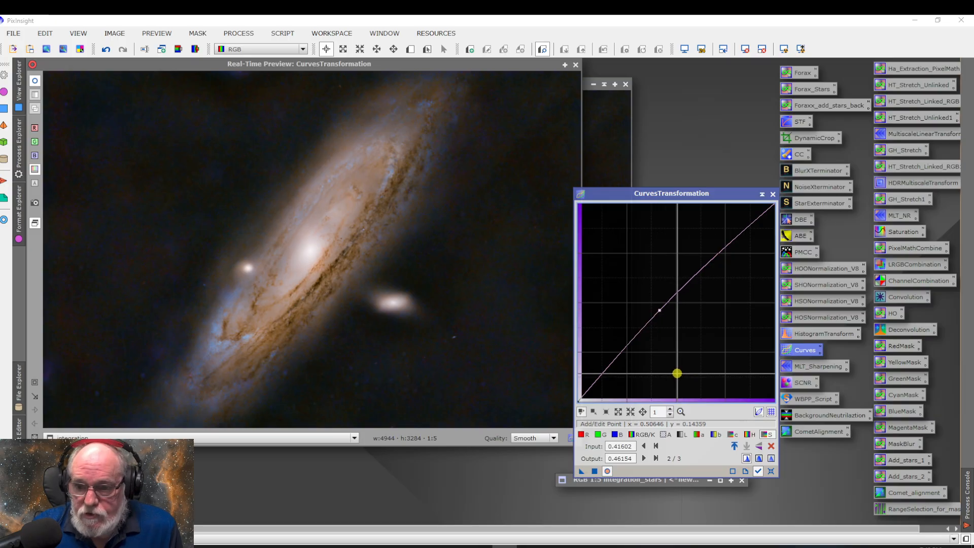
click(595, 471)
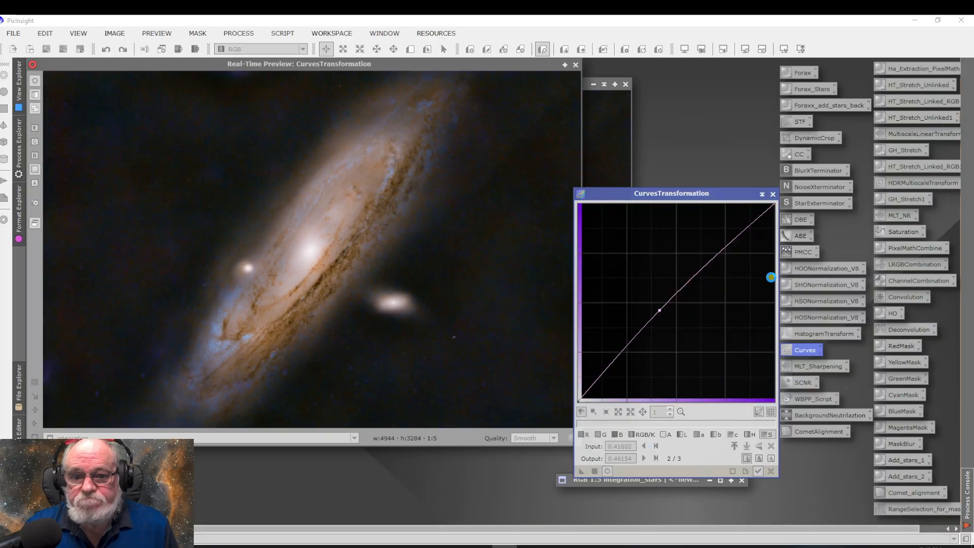
click(772, 194)
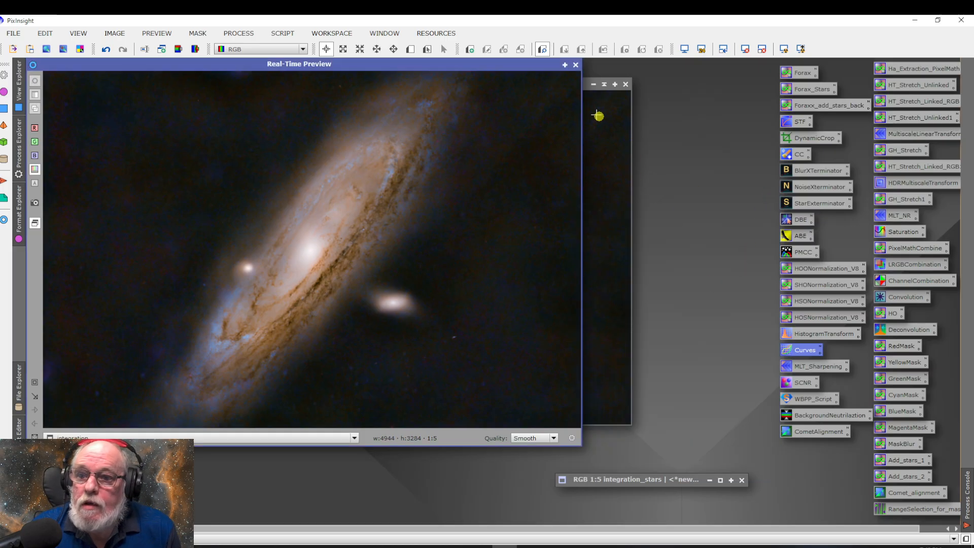
click(575, 64)
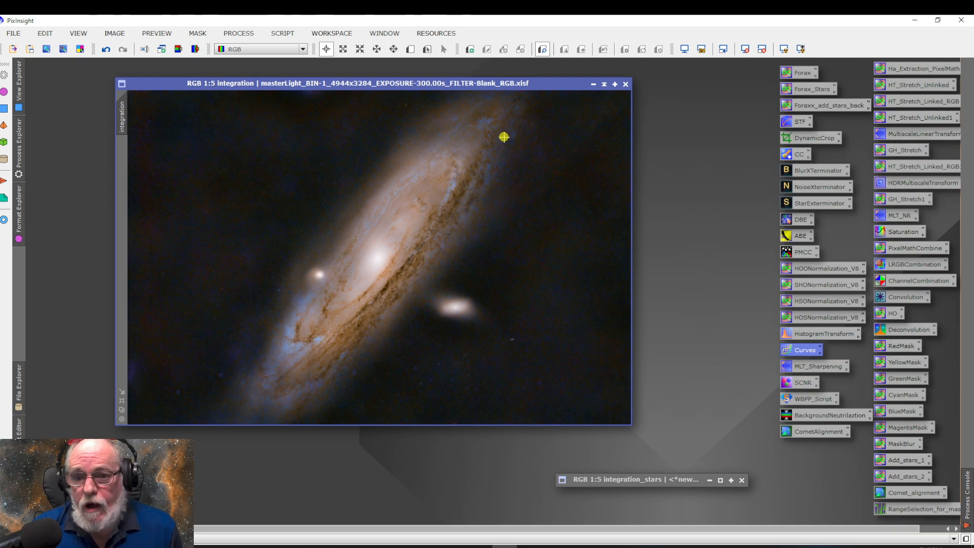
Restore the integration_stars window at 1:5 zoom and launch the ImageBlend utility script
click(718, 482)
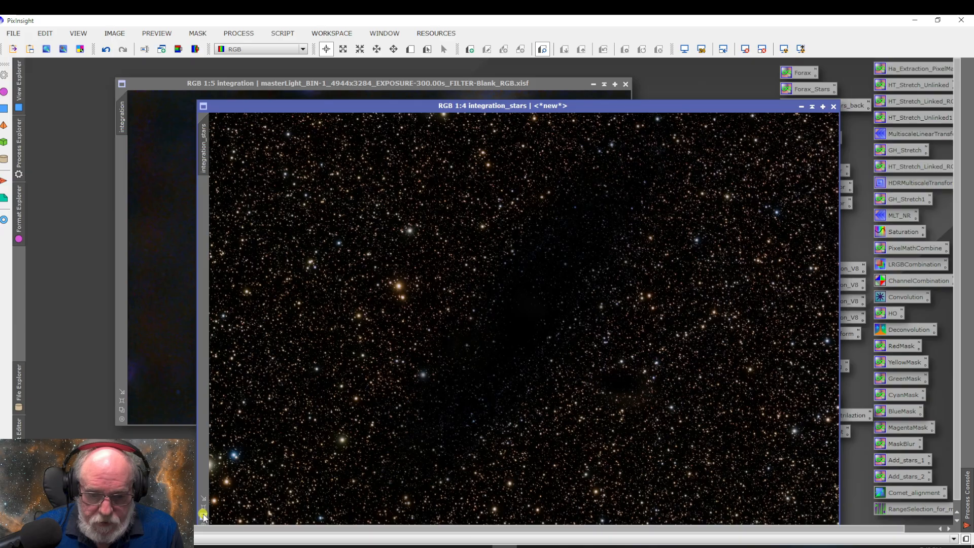
scroll(272, 498, down, 1)
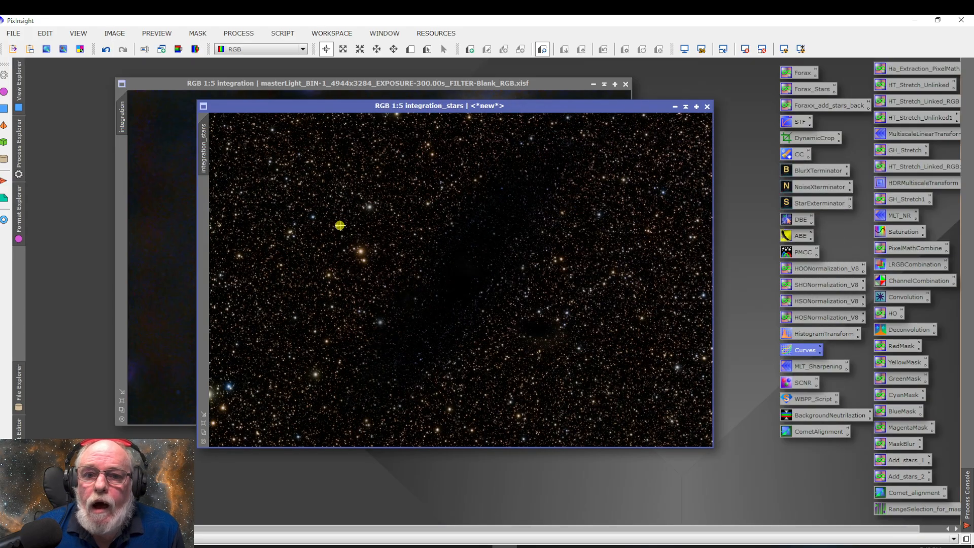
click(285, 33)
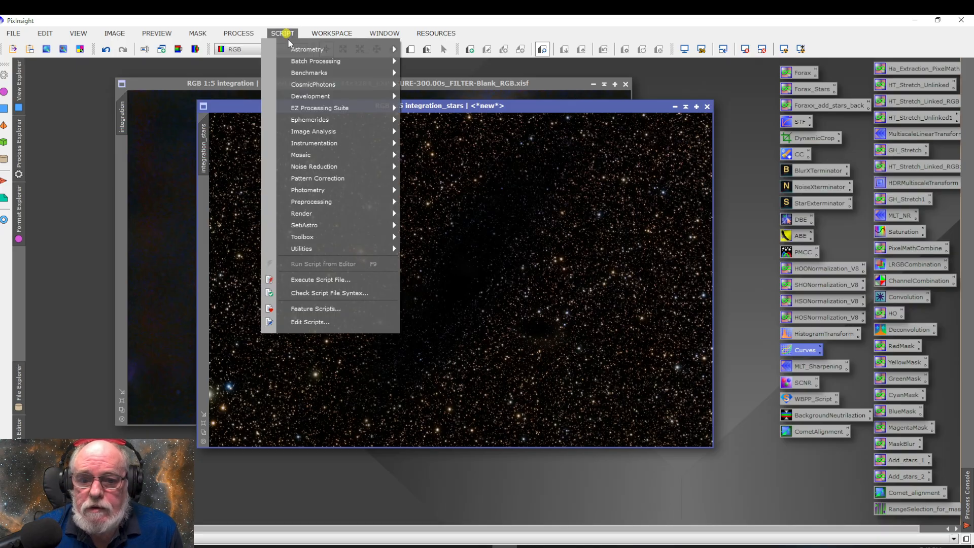
mouse_move(321, 247)
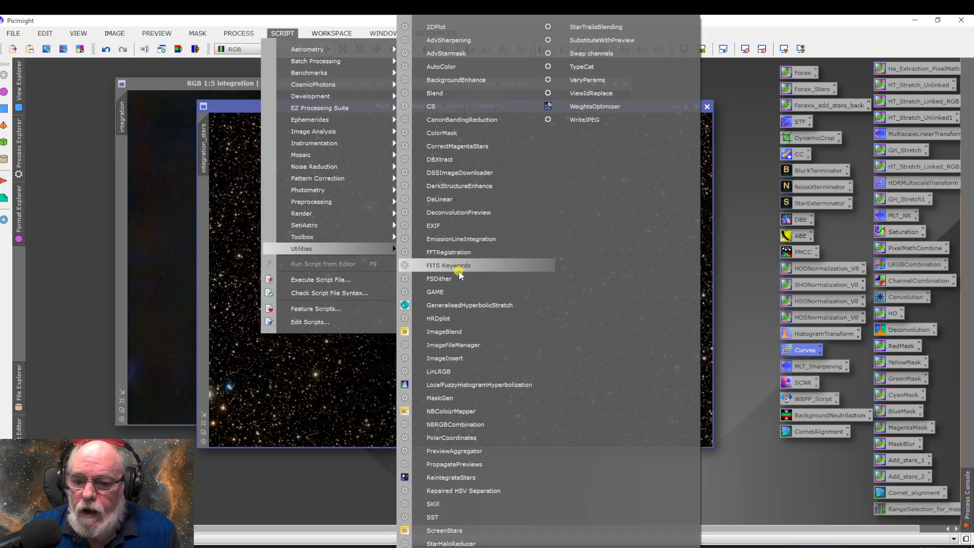
click(461, 333)
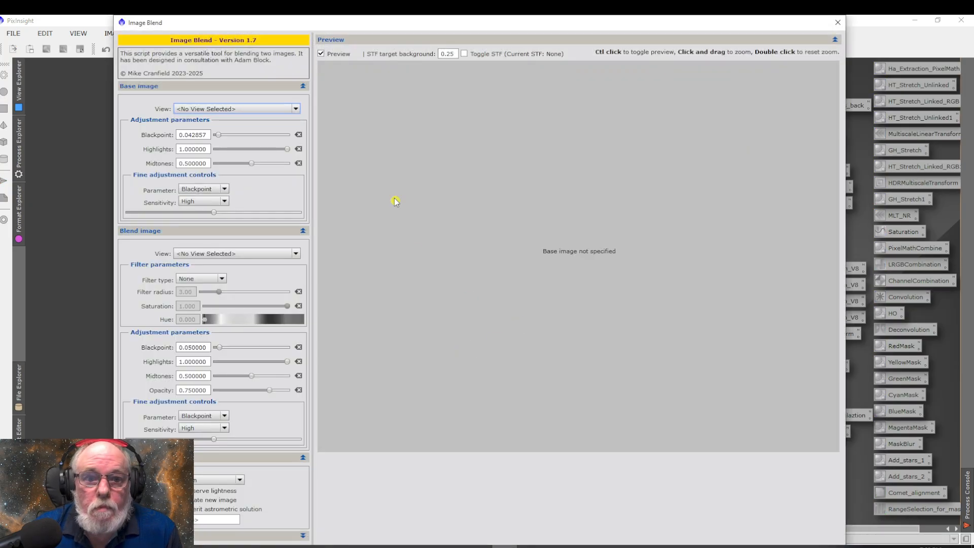
Set integration as the base image and integration_stars as the blend image in ImageBlend
click(246, 109)
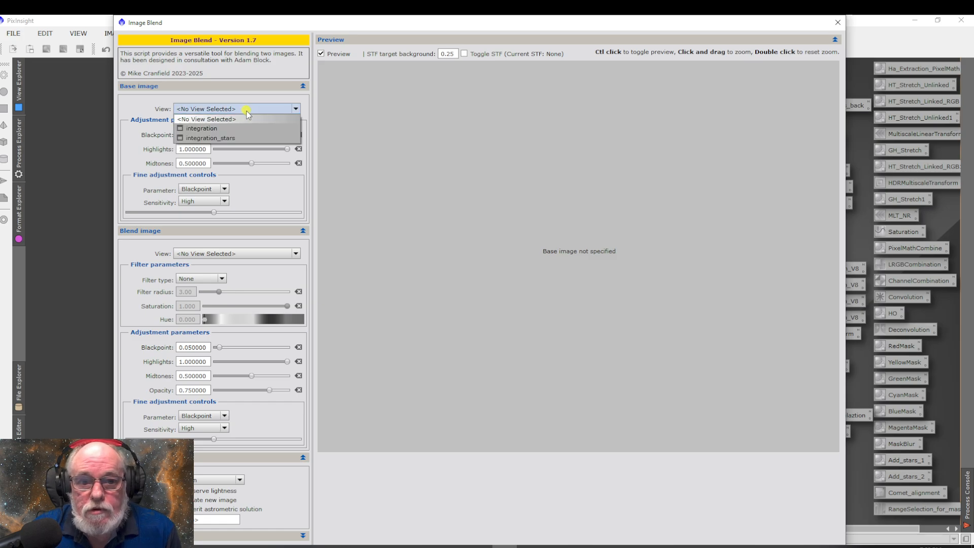
click(243, 128)
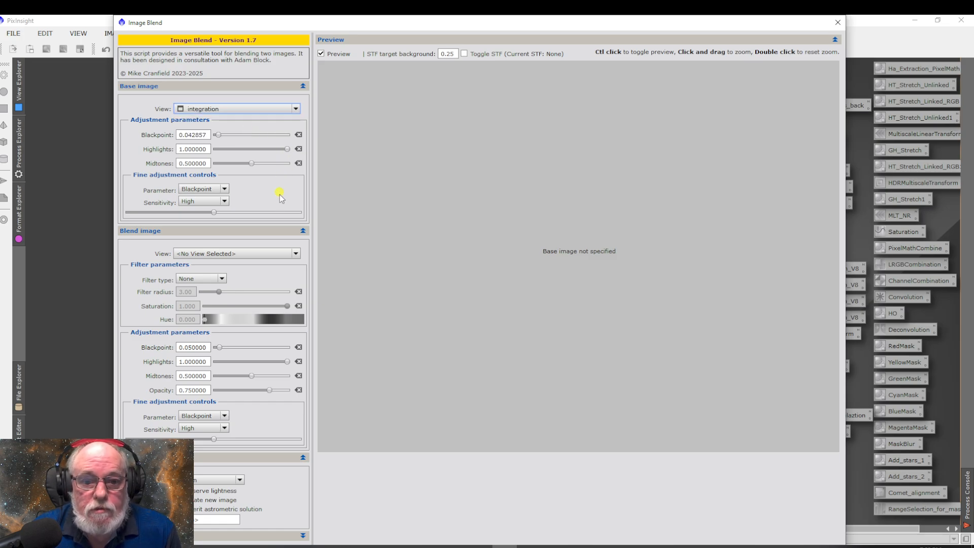
click(246, 253)
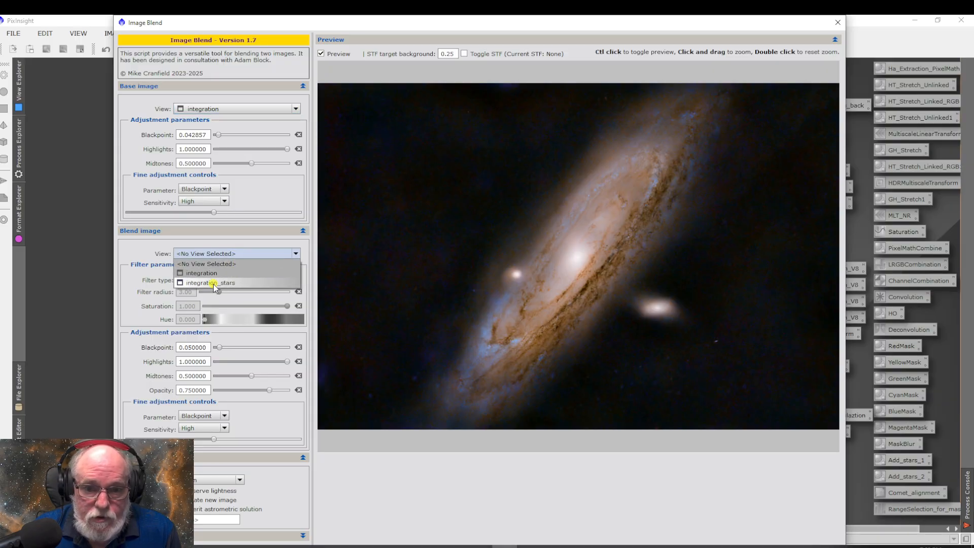
click(216, 283)
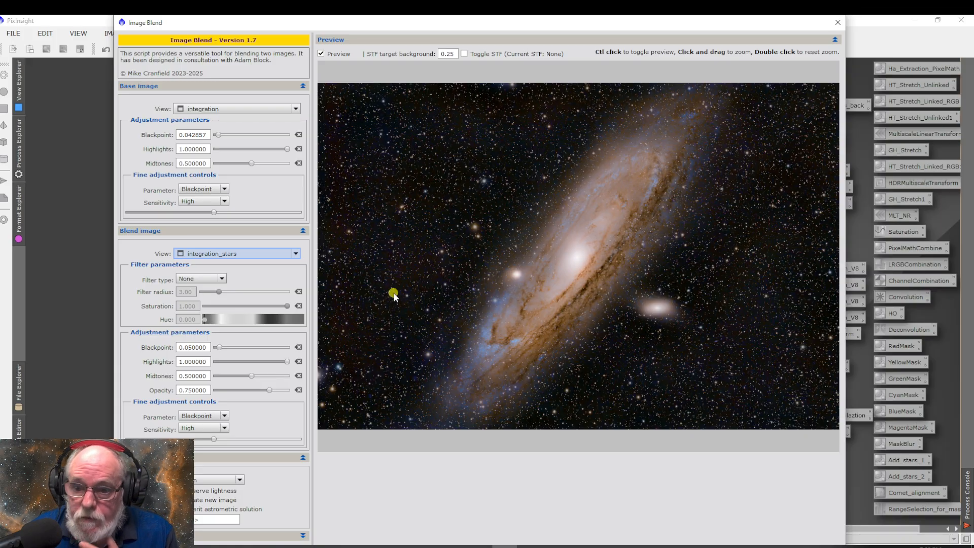
Swap the ImageBlend inputs so integration_stars is the base image and integration is the blend image
click(294, 110)
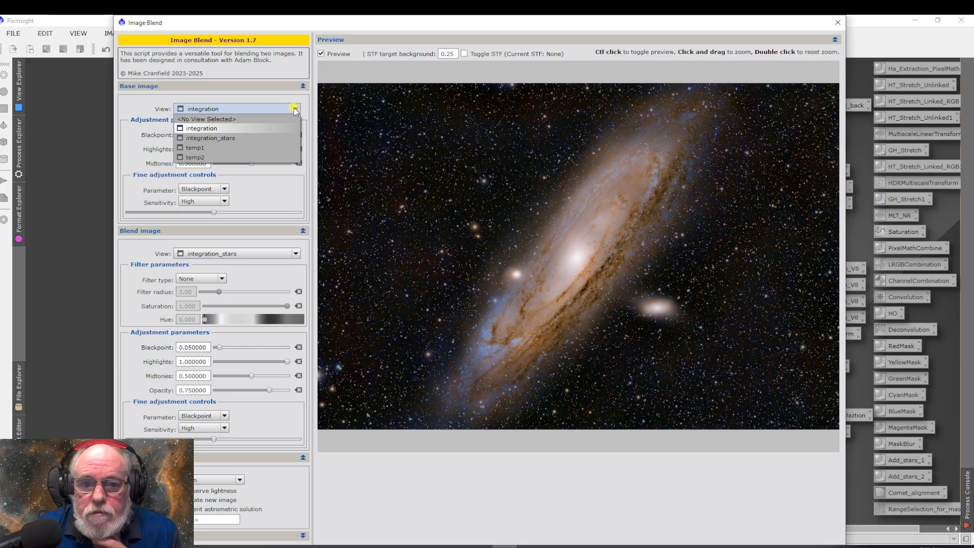
click(274, 137)
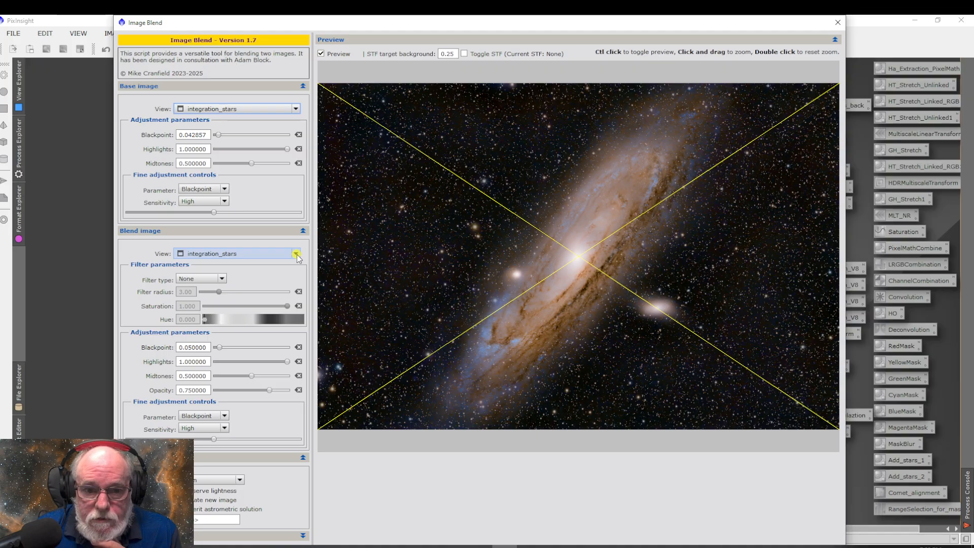
click(295, 254)
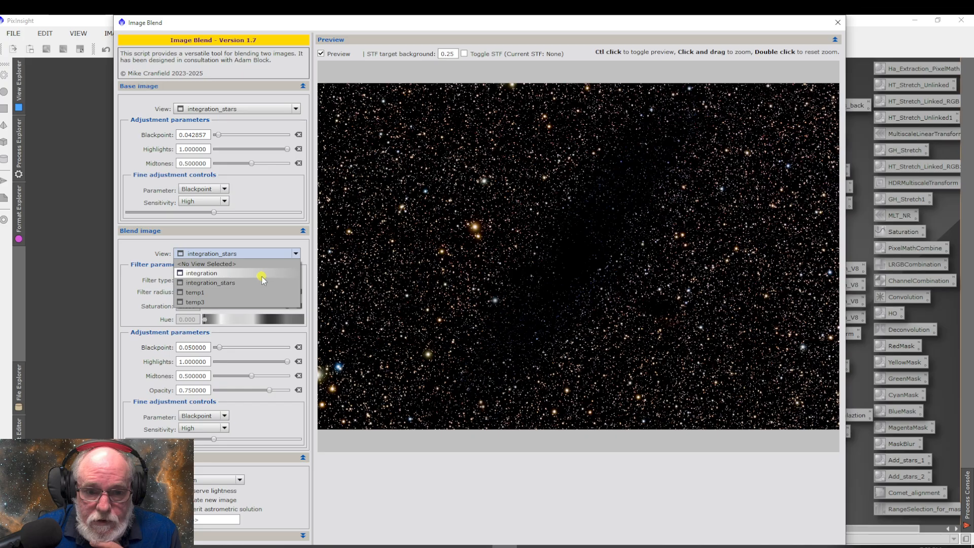
click(262, 274)
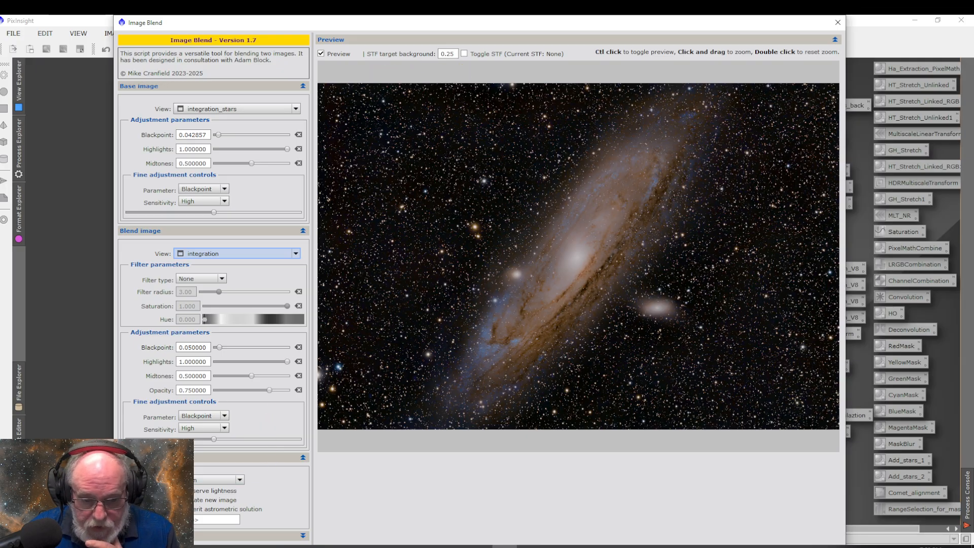
Try the Overlay blend mode on the star and galaxy images, and switch to one of the light blend modes
click(240, 480)
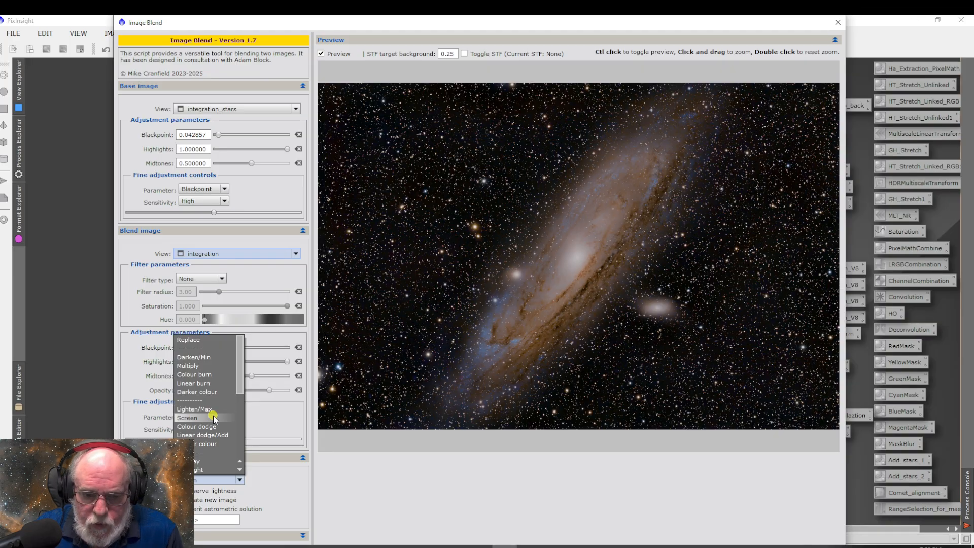
click(203, 461)
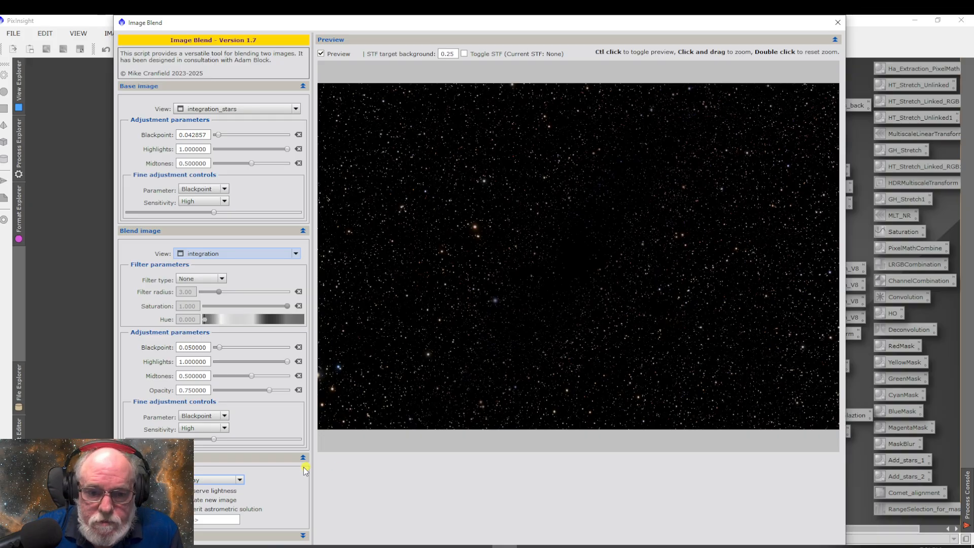
click(212, 480)
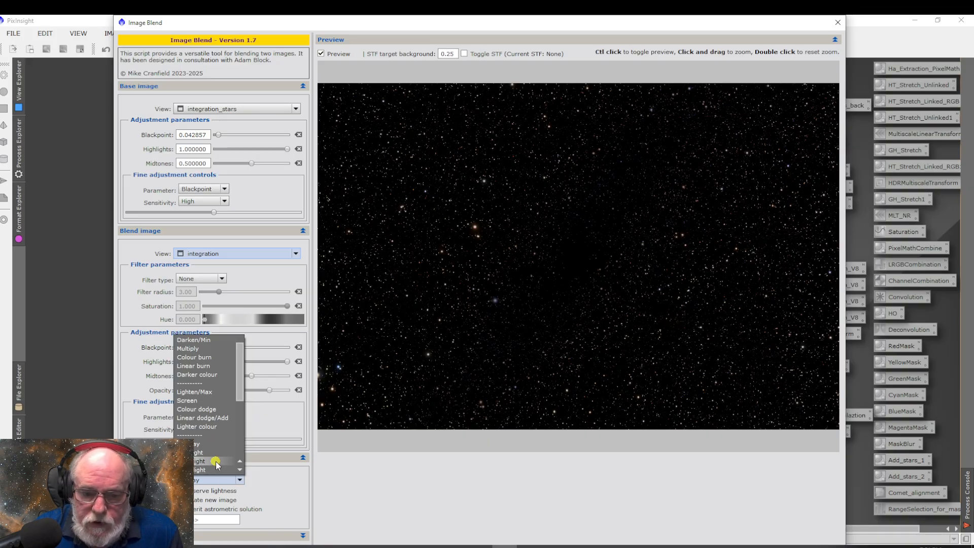
click(216, 462)
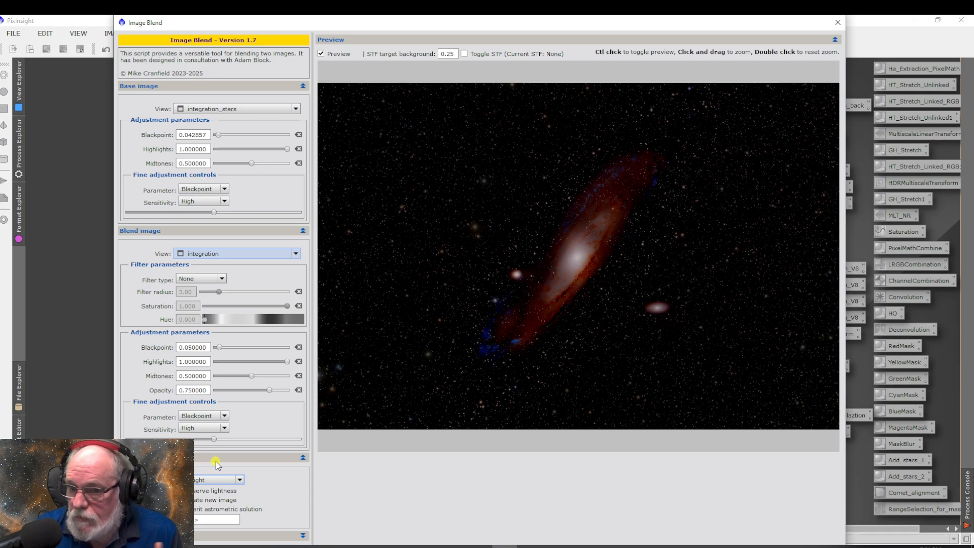
Blend integration_stars and integration in Screen mode into a new image, and close the ImageBlend script
click(213, 480)
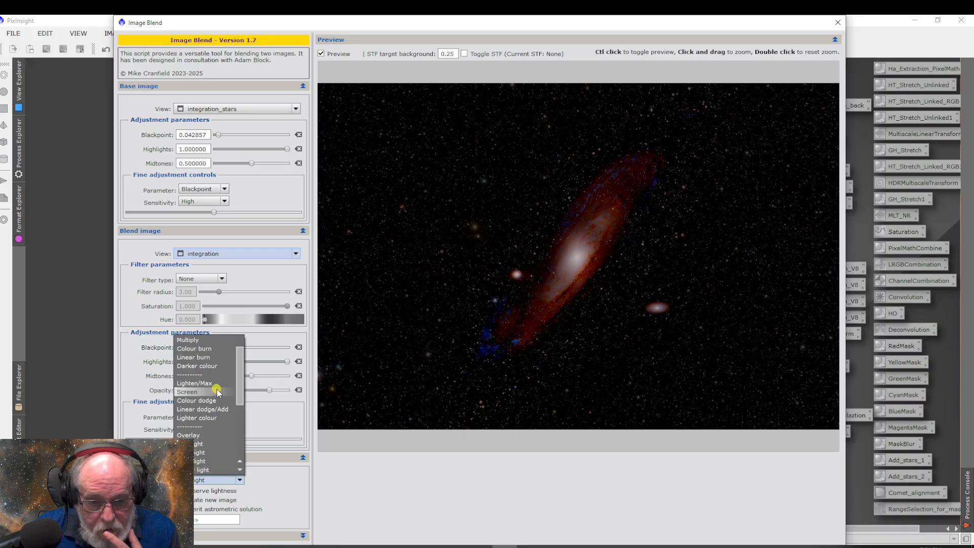
click(217, 393)
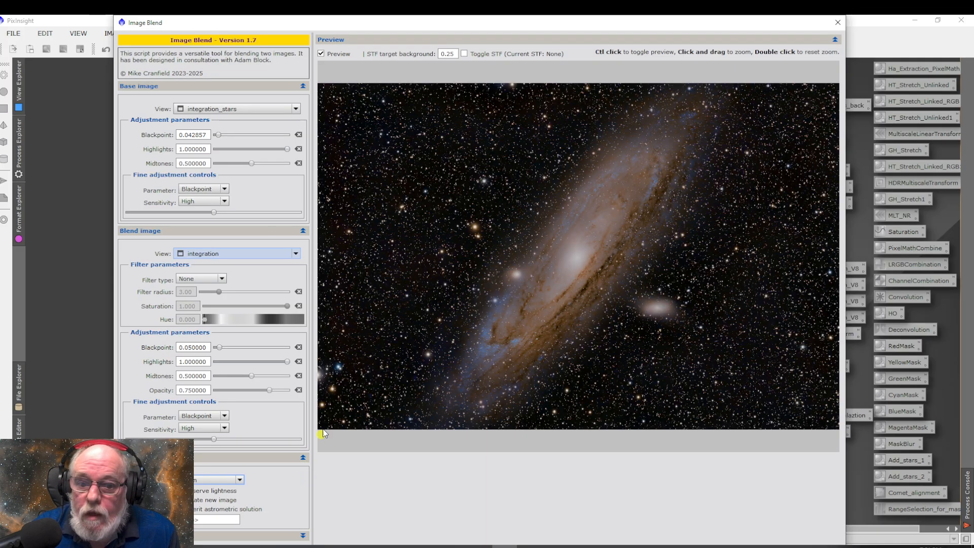
click(303, 231)
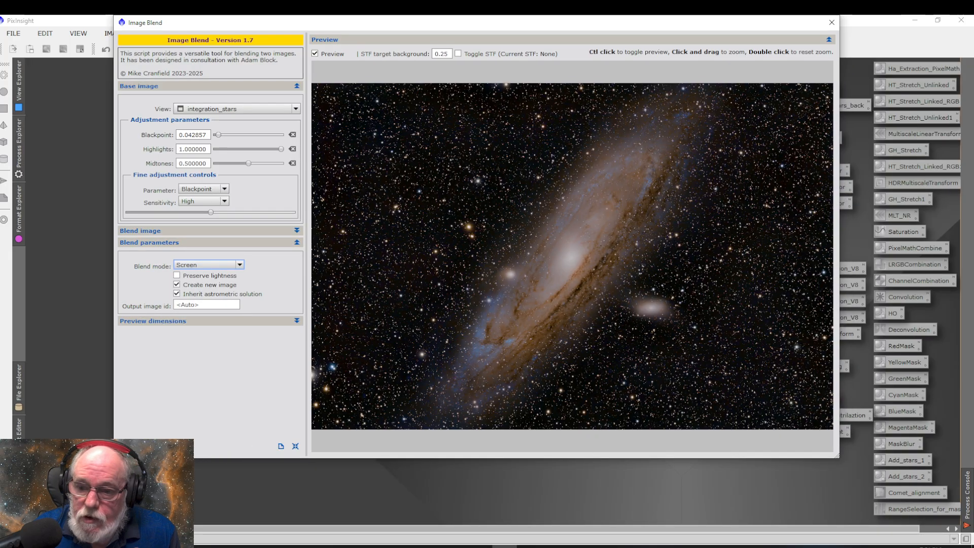
click(255, 446)
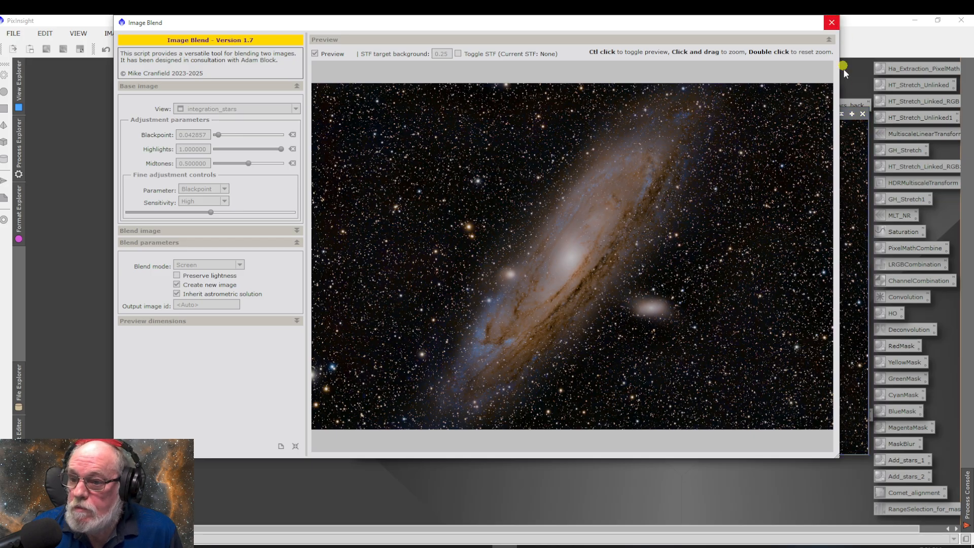
click(833, 23)
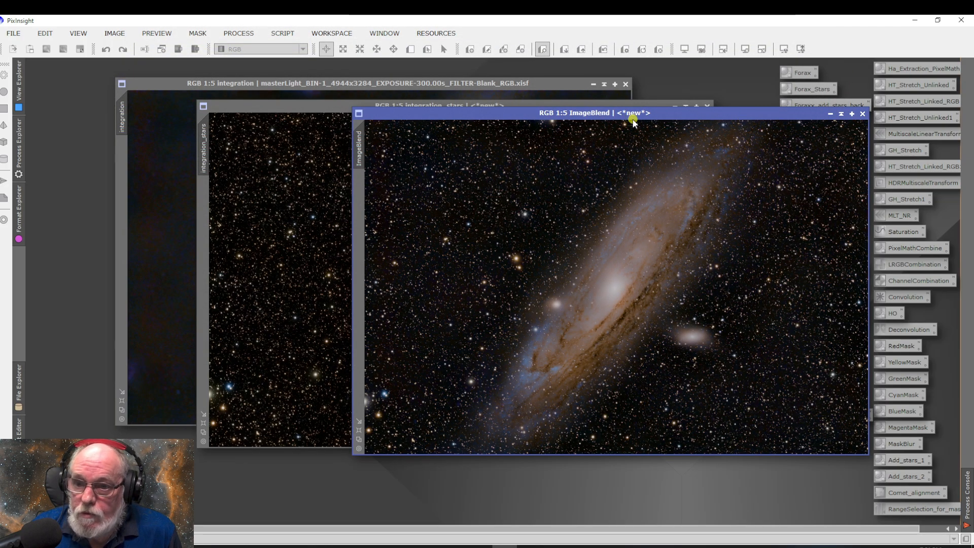
drag(657, 116, 448, 101)
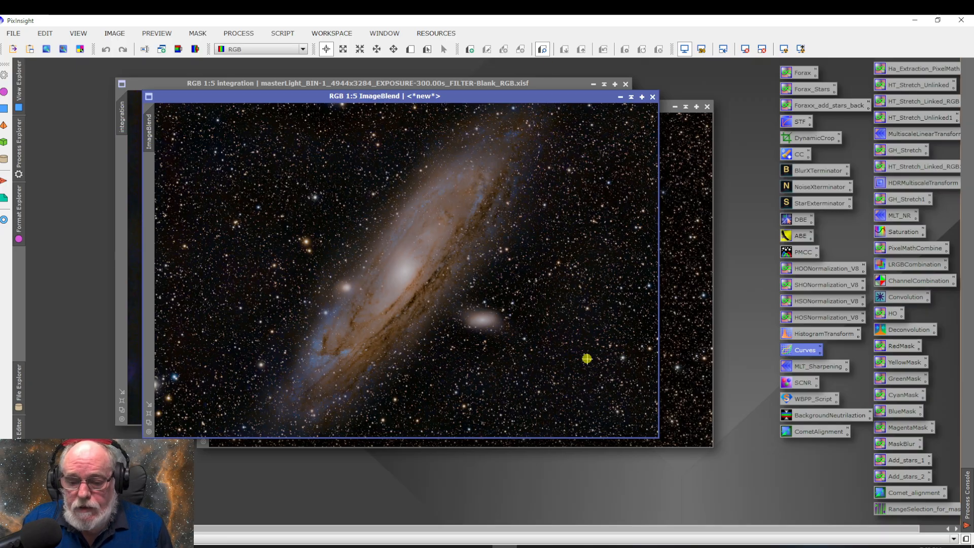
Switch to Firefox and open the godscreationobservatory.com website
click(330, 546)
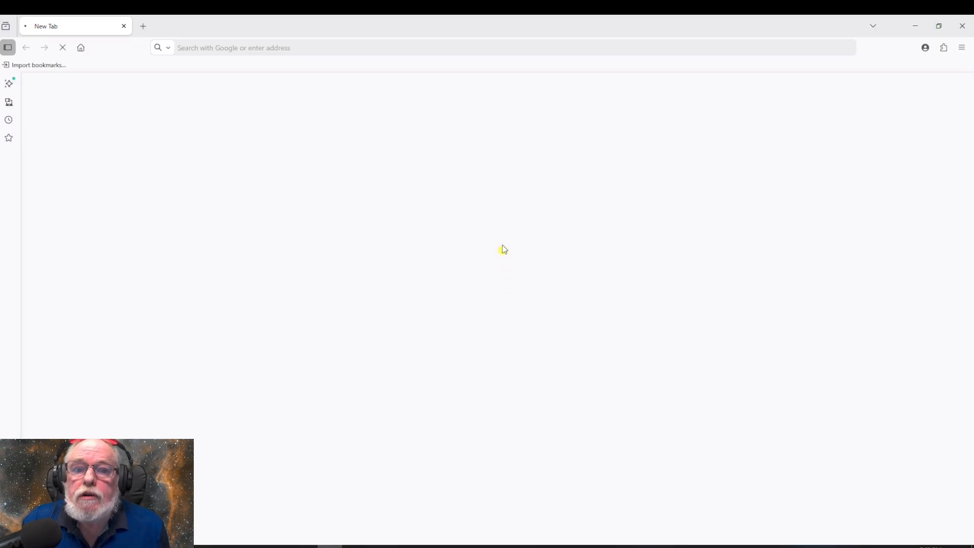
click(441, 48)
text(godscreationobservatory.com/)
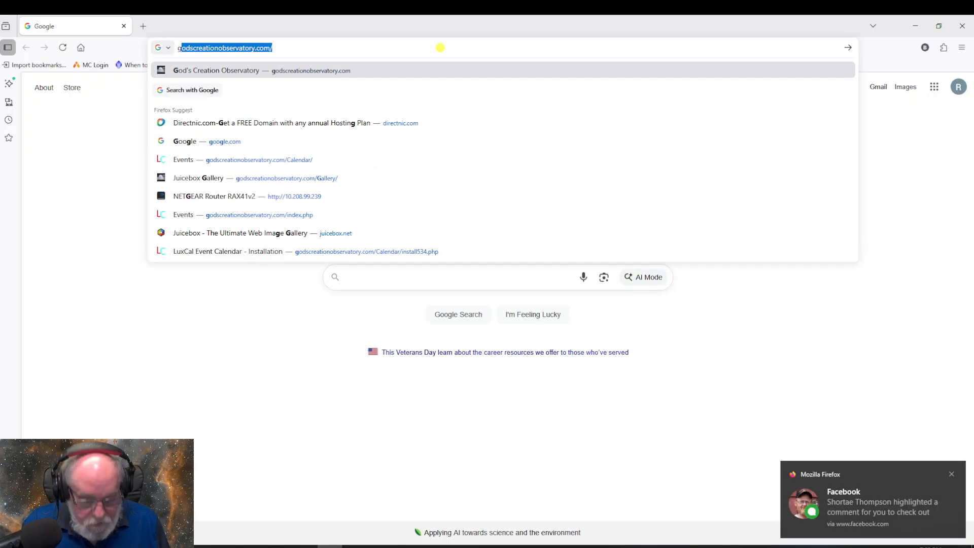
key(Return)
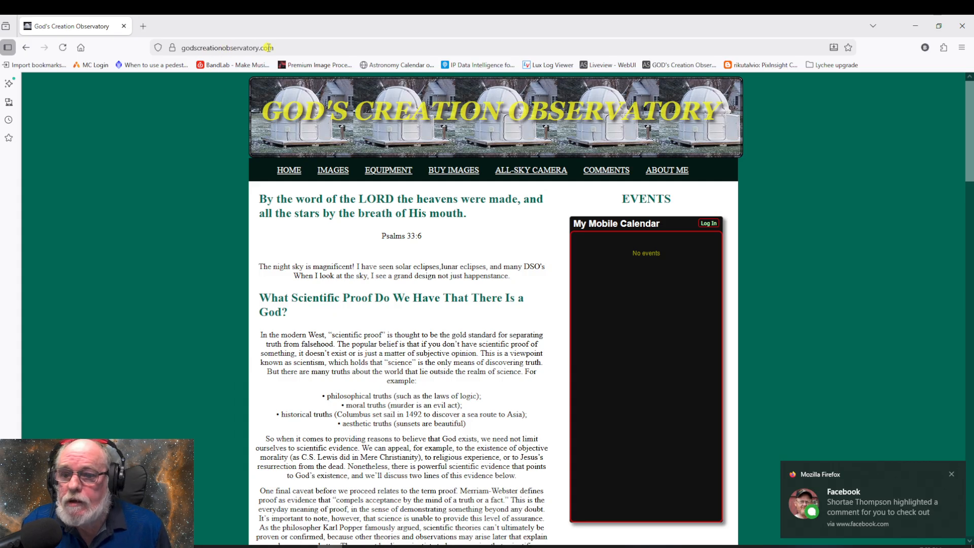
Open the site's Buy Images gallery and browse the Astro Prints collection down to its end
click(457, 174)
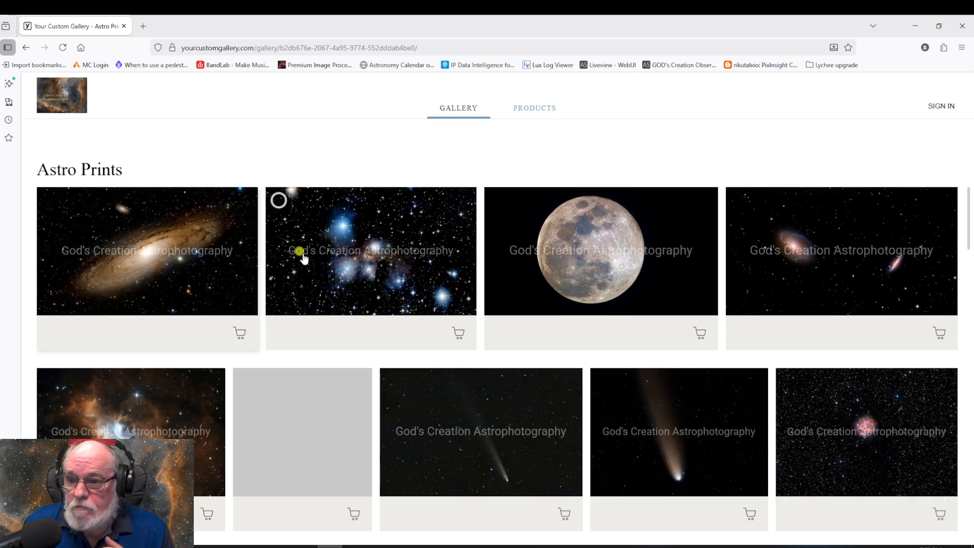
scroll(507, 299, down, 5)
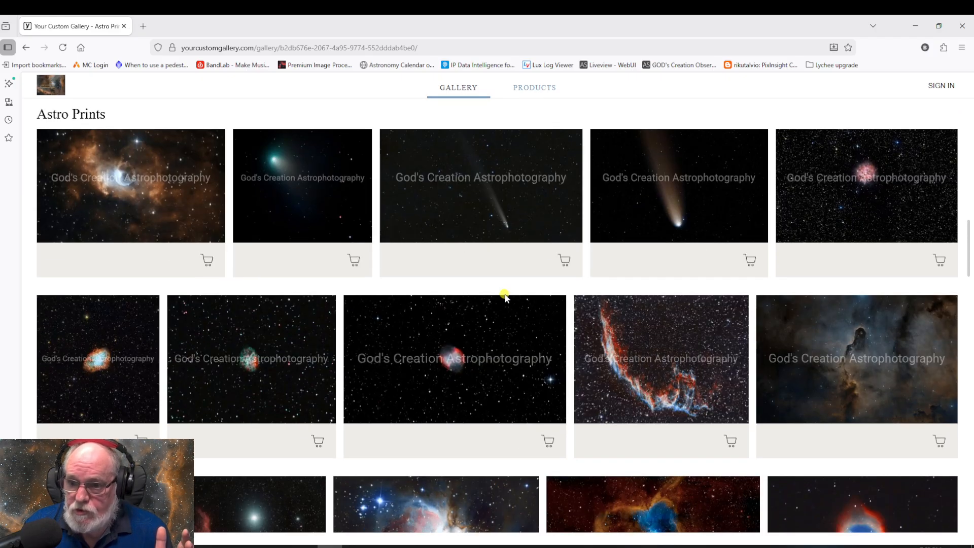
scroll(505, 299, down, 3)
scroll(505, 298, down, 5)
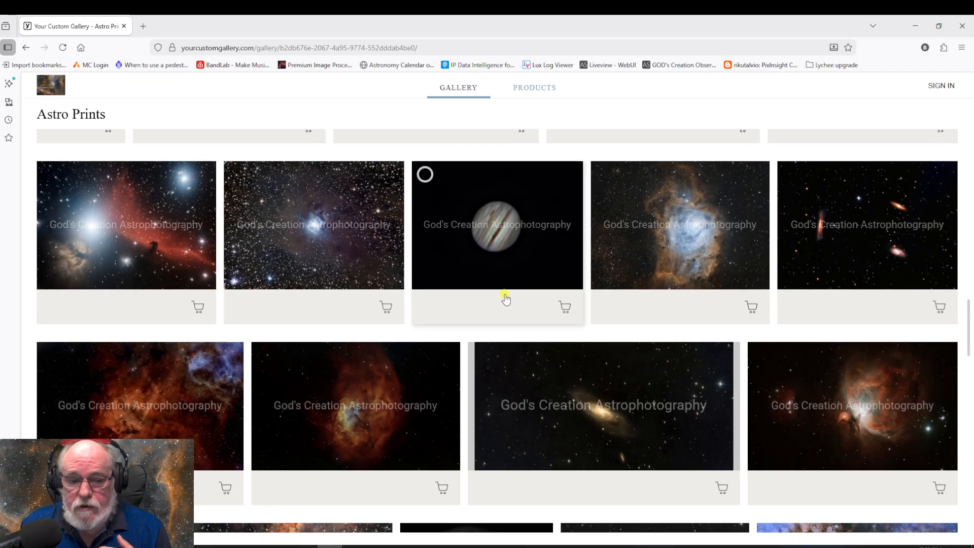
scroll(506, 298, down, 1)
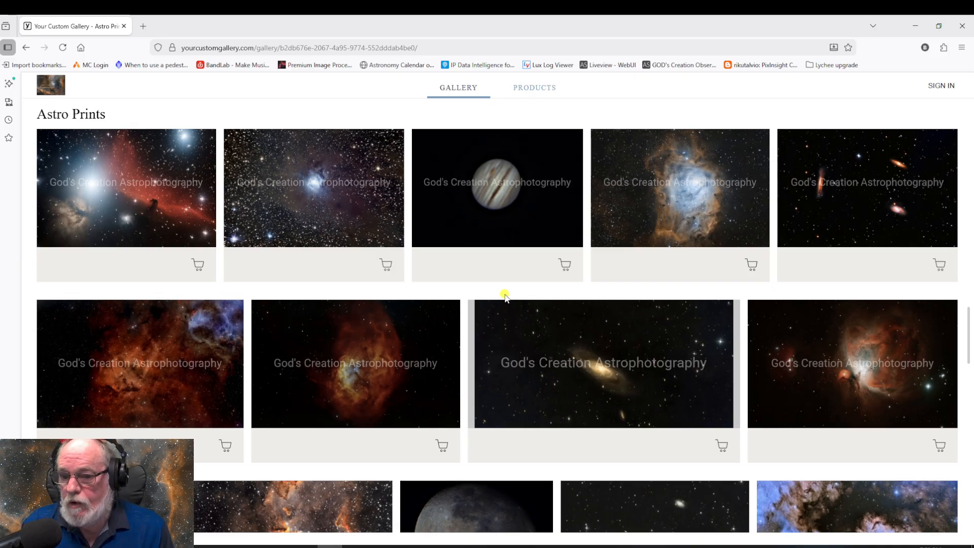
scroll(505, 298, down, 7)
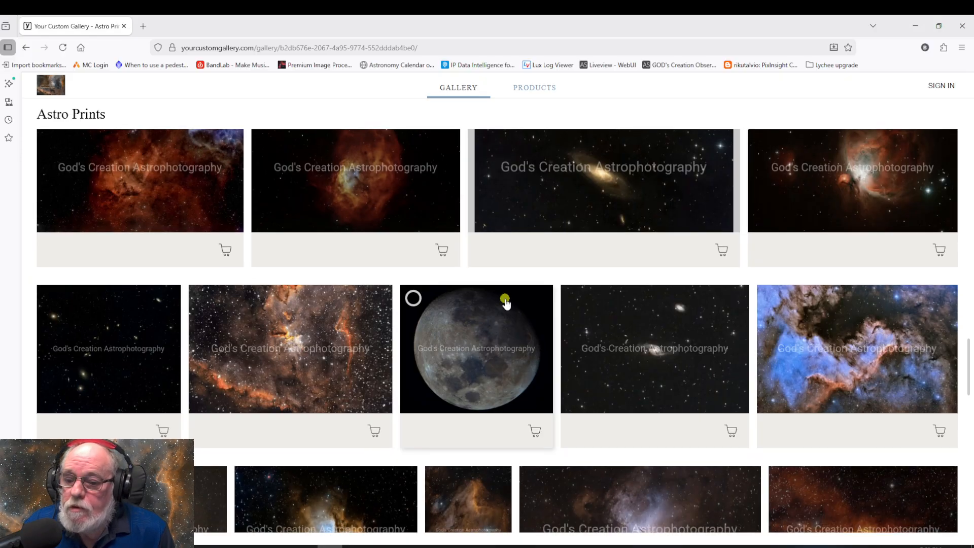
scroll(505, 300, down, 9)
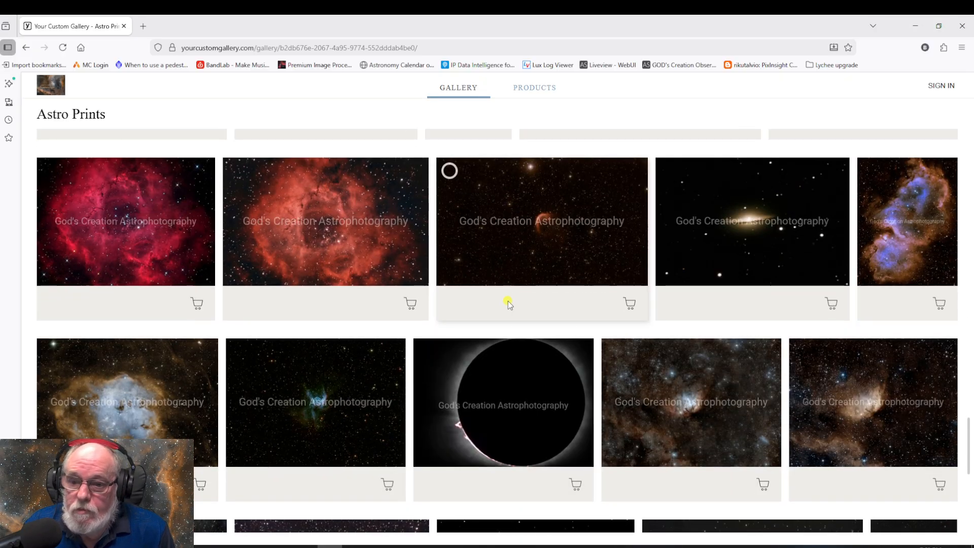
scroll(508, 303, down, 4)
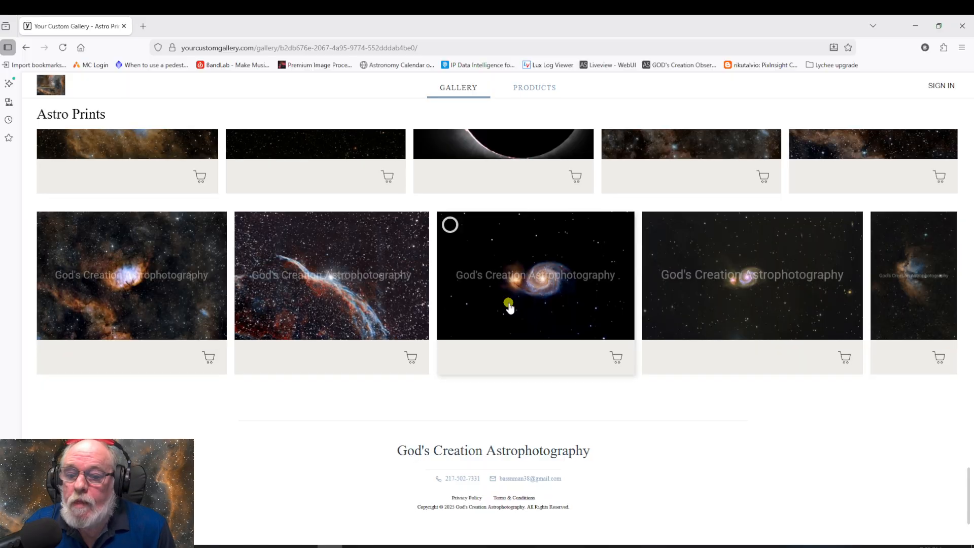
scroll(508, 304, up, 4)
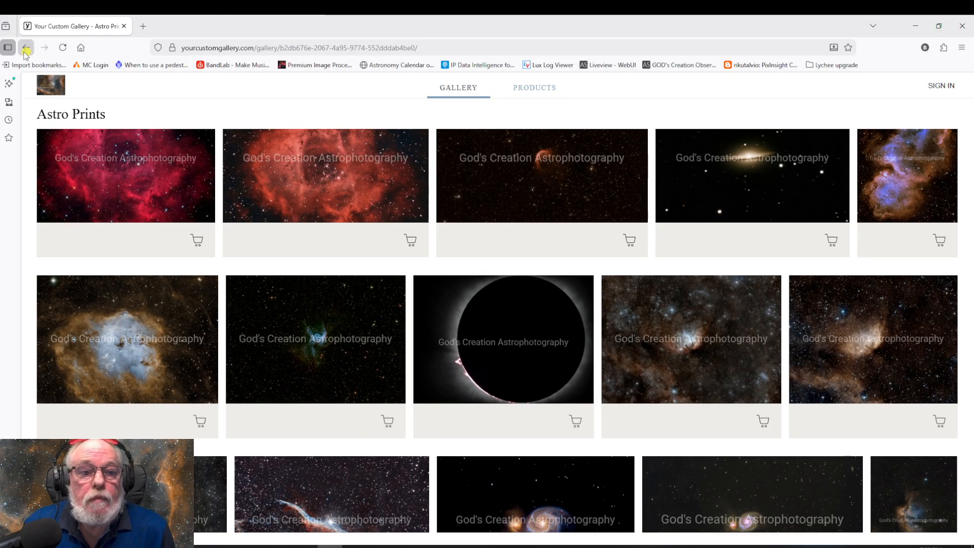
Return to the observatory home page, view its Images gallery, and close the gallery tab
click(24, 49)
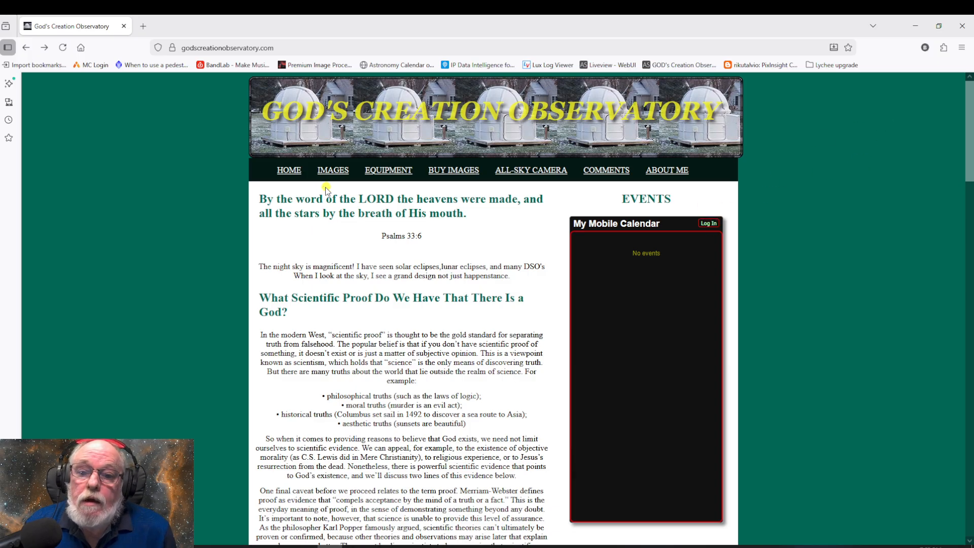
click(331, 169)
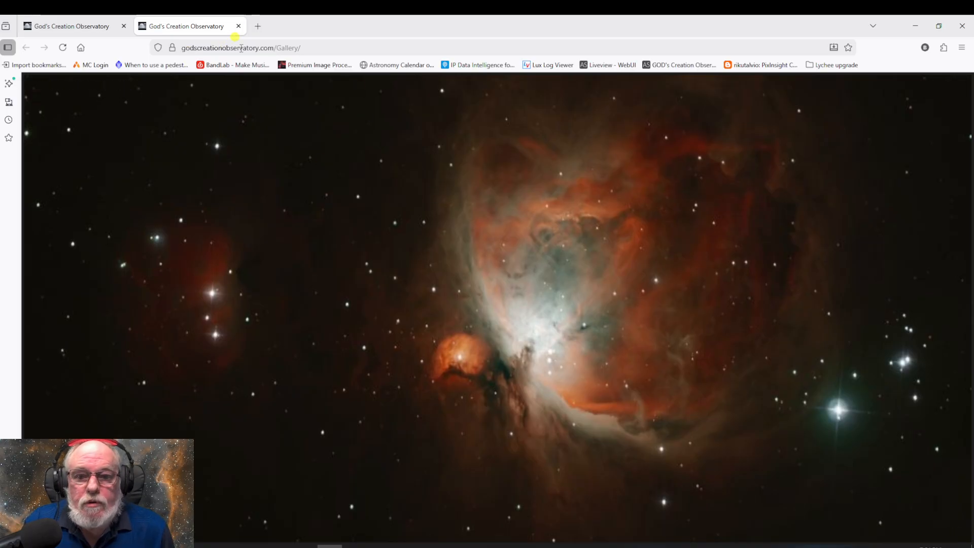
click(238, 26)
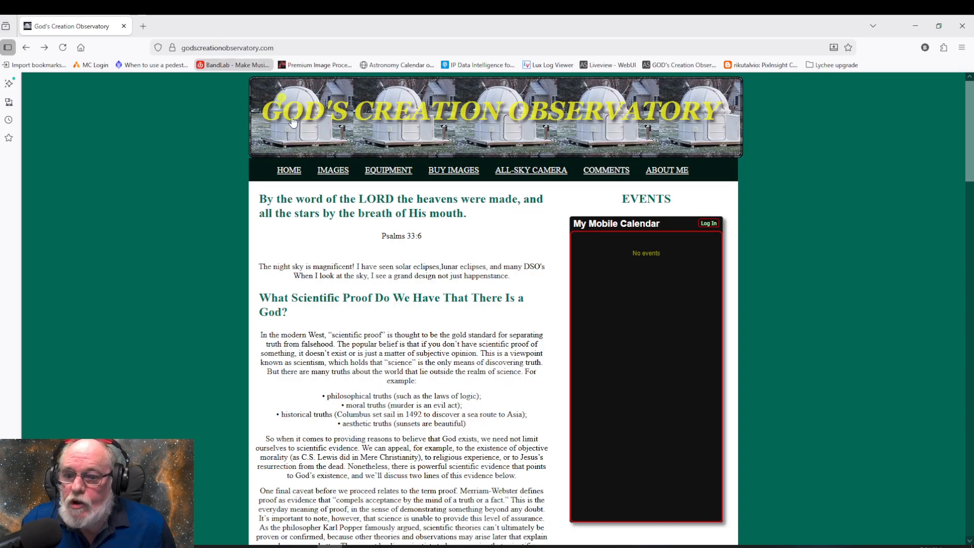